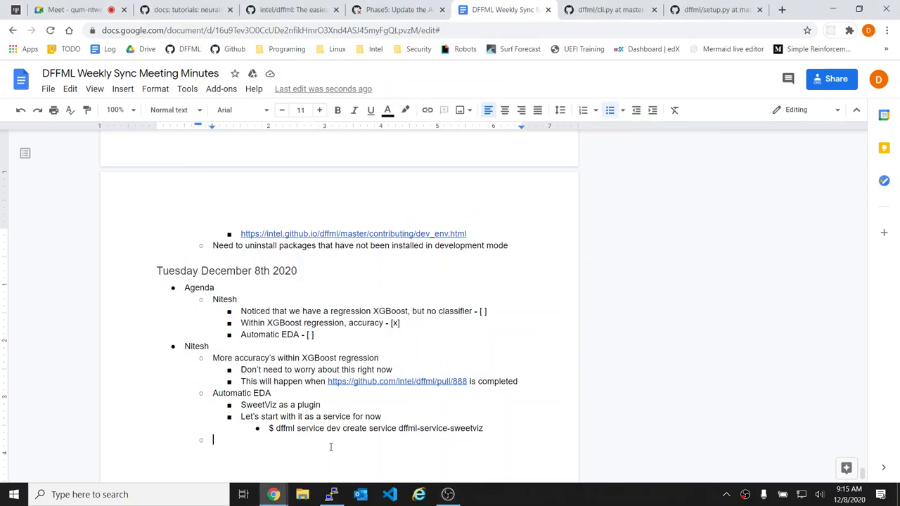
- Leave the caret on the minutes' empty bullet and switch to the PuTTY Vim session
scroll(330, 447, "down", 2)
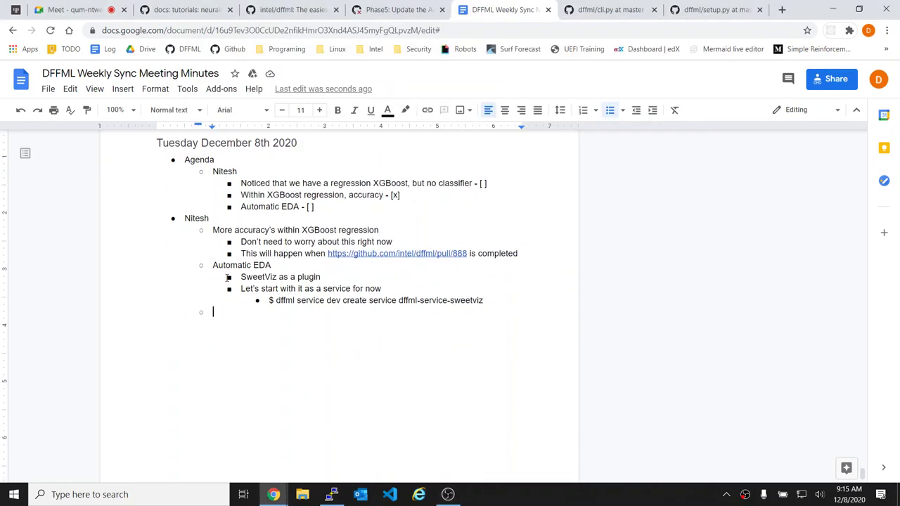
left_click_drag(239, 268, 281, 313)
left_click(329, 322)
key("alt+Tab")
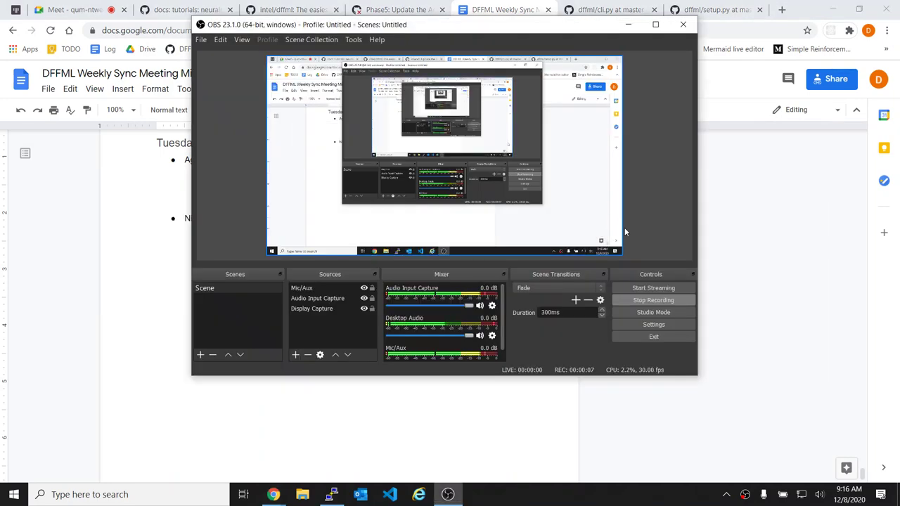
key("alt+Tab")
key("alt+Tab")
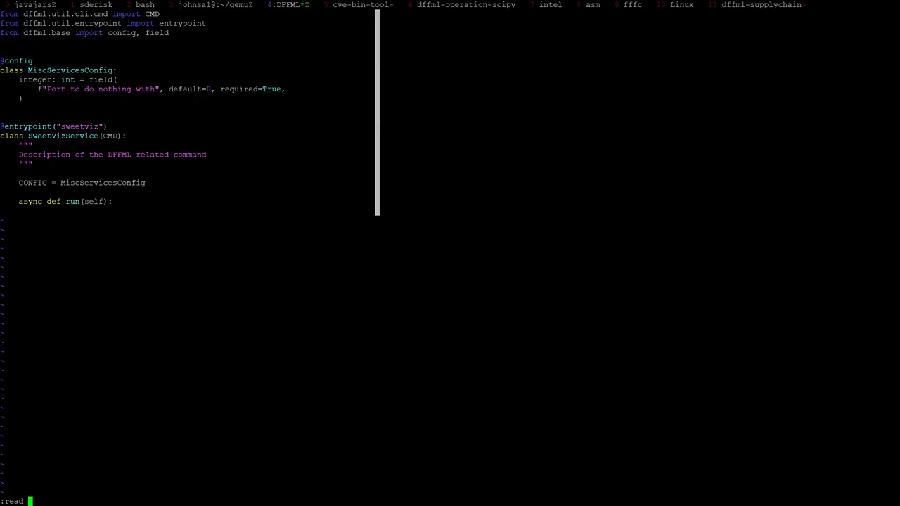
- Insert ~/Documents/python/dffml/dffml/cli/list.py below the SweetViz run method with :read
key("Escape")
type(":read")
key("Escape")
type(":read ~/Dow")
key("BackSpace")
key("BackSpace")
key("BackSpace")
type("Do")
key("Tab")
type("py")
key("Tab")
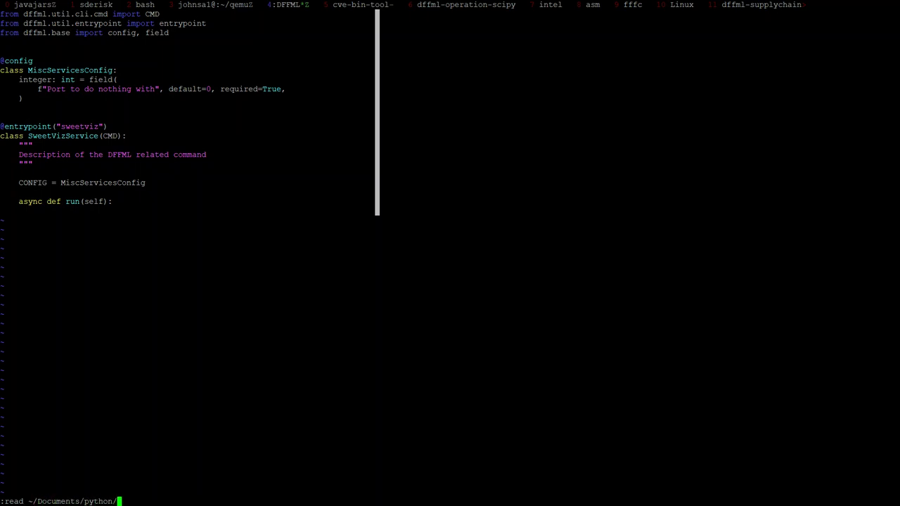
type("df")
key("Tab")
type("df")
key("Tab")
type("cl")
key("Tab")
type("l")
key("Tab")
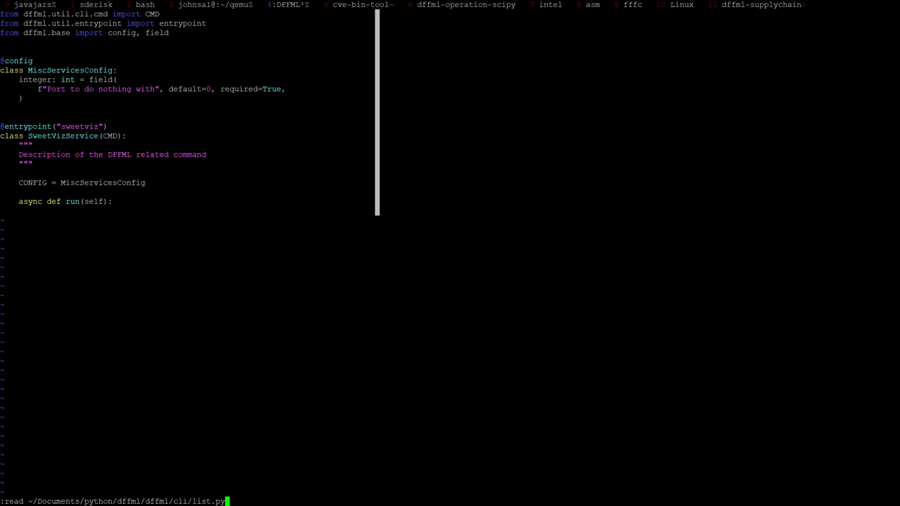
key("Return")
- Look over the inserted list.py run method and its yield record loop
key("j")
key("j")
key("j")
key("j")
key("j")
key("j")
key("j")
key("j")
key("j")
key("j")
key("j")
key("j")
key("j")
key("j")
key("j")
key("j")
key("j")
key("j")
key("j")
key("j")
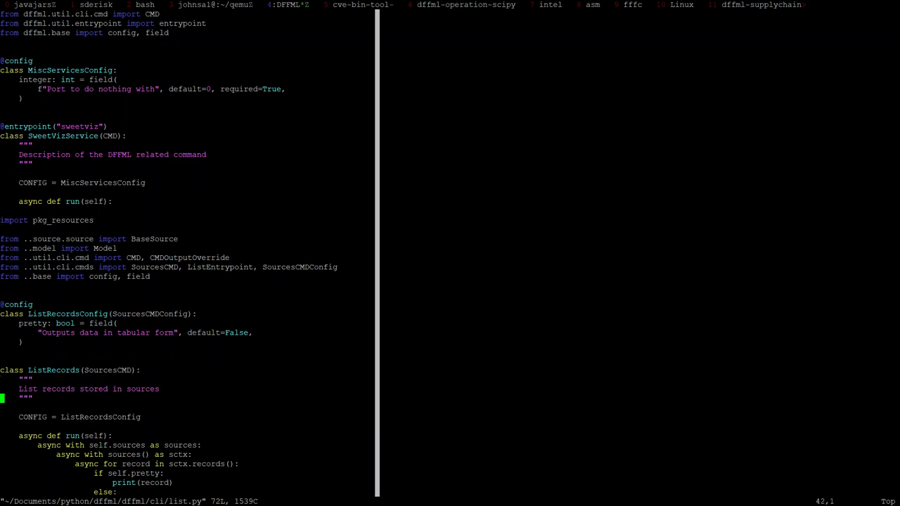
key("j")
key("j")
key("j")
key("j")
key("j")
key("j")
key("j")
key("j")
key("j")
key("j")
key("j")
key("j")
key("j")
key("j")
key("j")
key("k")
key("k")
key("k")
key("k")
key("k")
key("k")
key("k")
key("k")
key("k")
key("k")
key("k")
key("k")
key("k")
key("k")
key("k")
key("k")
key("k")
key("k")
key("k")
key("k")
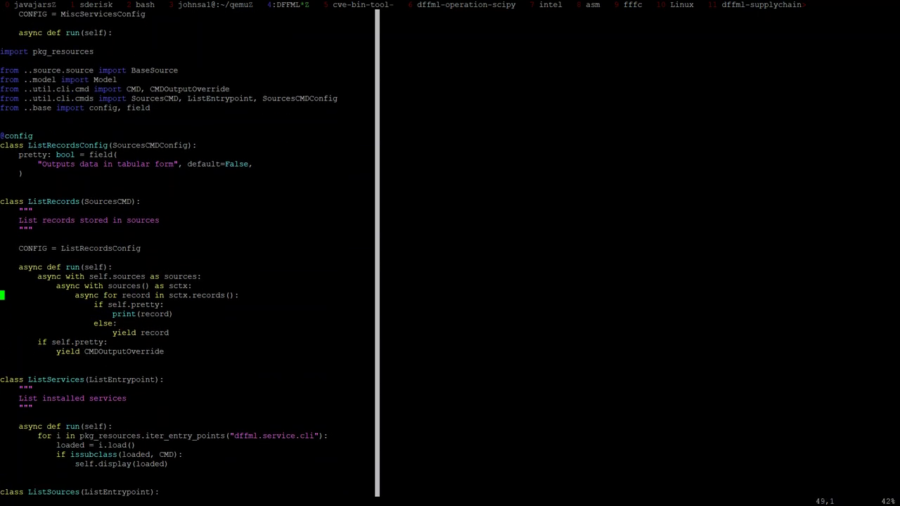
key("k")
key("k")
key("j")
key("j")
key("j")
key("j")
key("j")
key("j")
key("j")
key("l")
key("l")
key("l")
key("l")
key("l")
key("l")
key("l")
key("l")
key("l")
key("l")
key("l")
key("l")
key("l")
key("l")
key("l")
key("l")
key("l")
key("l")
key("l")
key("l")
key("k")
key("l")
key("l")
key("l")
key("l")
key("l")
key("l")
key("l")
key("l")
key("l")
key("l")
key("l")
key("l")
key("l")
key("k")
key("k")
key("k")
key("j")
key("l")
key("l")
key("k")
key("k")
key("j")
key("j")
key("j")
key("j")
key("k")
key("k")
key("k")
key("k")
key("k")
key("k")
key("k")
key("j")
key("j")
key("j")
key("j")
key("j")
key("j")
key("j")
key("k")
key("k")
key("j")
key("j")
key("j")
key("k")
key("j")
key("j")
key("k")
key("k")
key("k")
key("k")
key("k")
key("k")
key("k")
key("k")
key("k")
key("k")
key("k")
key("j")
key("j")
key("j")
key("j")
key("j")
key("j")
key("j")
key("k")
key("k")
key("k")
key("k")
key("k")
key("k")
key("k")
key("k")
key("k")
key("k")
key("k")
key("k")
key("k")
key("j")
key("j")
key("h")
key("h")
key("k")
key("l")
key("l")
key("k")
key("k")
key("k")
key("k")
key("k")
key("k")
key("k")
key("j")
key("k")
key("k")
key("j")
key("j")
key("j")
key("j")
key("j")
key("j")
key("j")
key("j")
key("j")
key("j")
key("j")
key("j")
key("j")
key("j")
key("j")
key("j")
key("j")
key("j")
key("j")
key("j")
key("j")
key("j")
key("k")
key("k")
key("k")
key("k")
key("k")
key("k")
key("k")
key("k")
key("k")
key("k")
key("k")
key("k")
key("k")
key("k")
key("k")
key("k")
key("k")
key("k")
key("k")
key("k")
key("k")
key("k")
key("k")
key("k")
key("k")
key("k")
key("k")
key("k")
key("j")
- Copy the run line into an indented 'in super().run():' loop with self.pretty = False above it
key("y")
key("y")
key("p")
key("greater")
key("greater")
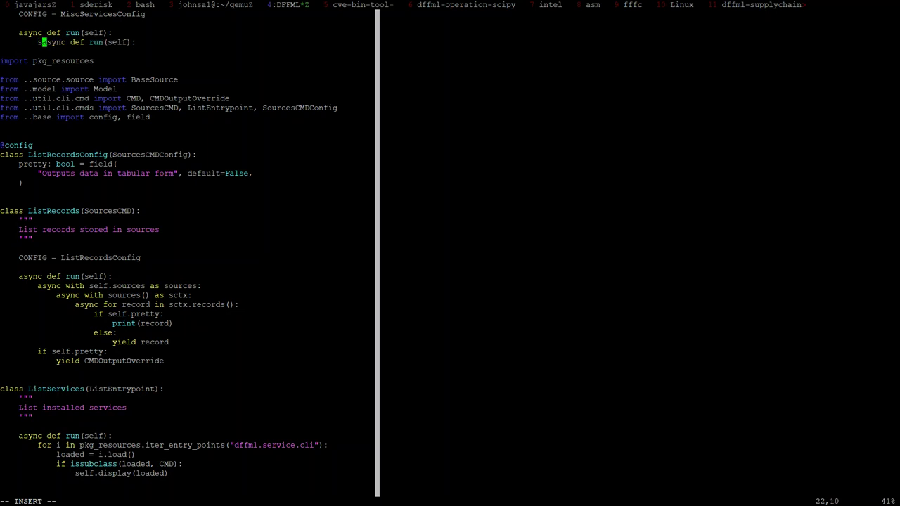
type("ewcwfor")
key("Escape")
key("A")
key("BackSpace")
key("BackSpace")
key("BackSpace")
key("BackSpace")
key("BackSpace")
key("BackSpace")
key("BackSpace")
type("in super().run():")
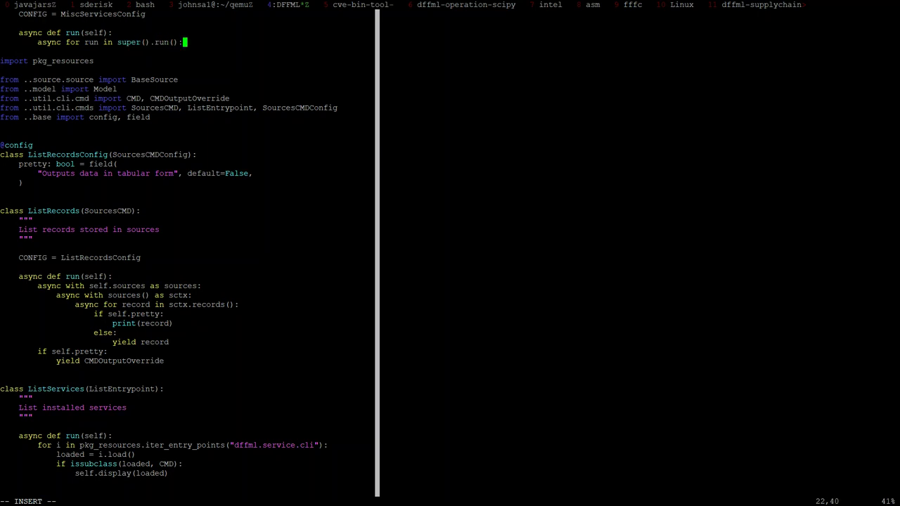
key("Escape")
type("k")
type("oself.prt")
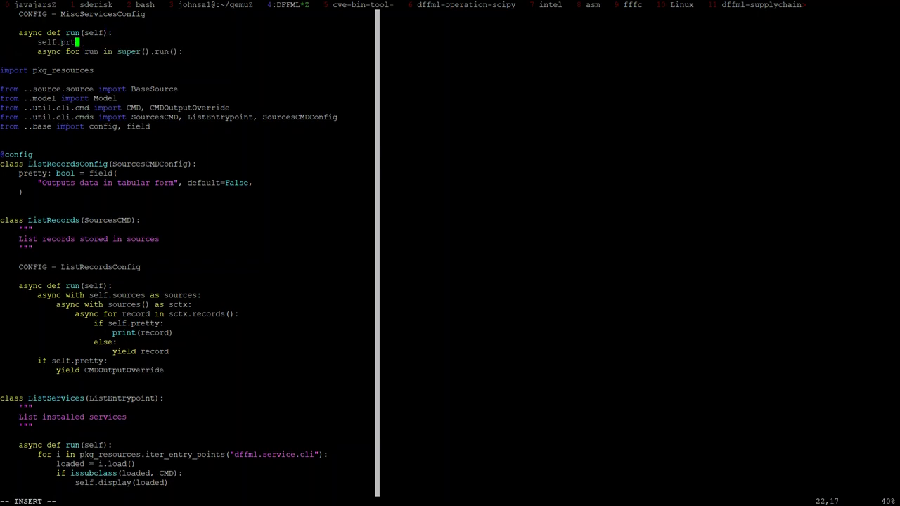
type("etty = False")
key("Escape")
key("j")
key("j")
key("j")
key("j")
key("j")
key("j")
key("j")
key("k")
key("k")
key("k")
key("k")
key("k")
key("k")
- Rename the loop variable to record, then save the file with :w
key("o")
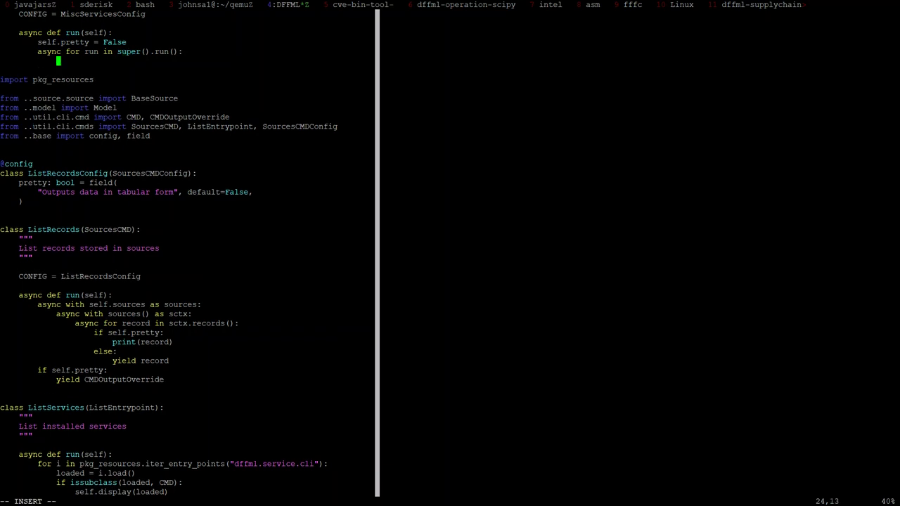
key("Escape")
key("k")
type("wdawi")
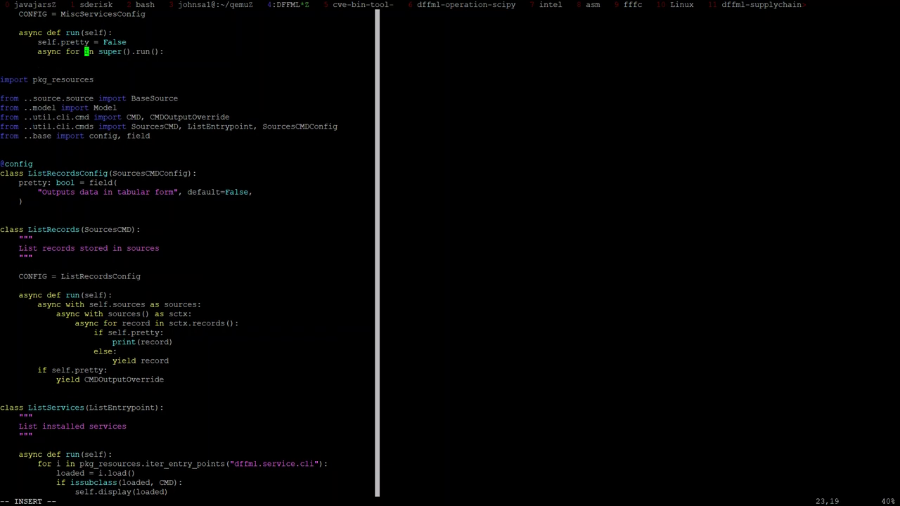
type("record")
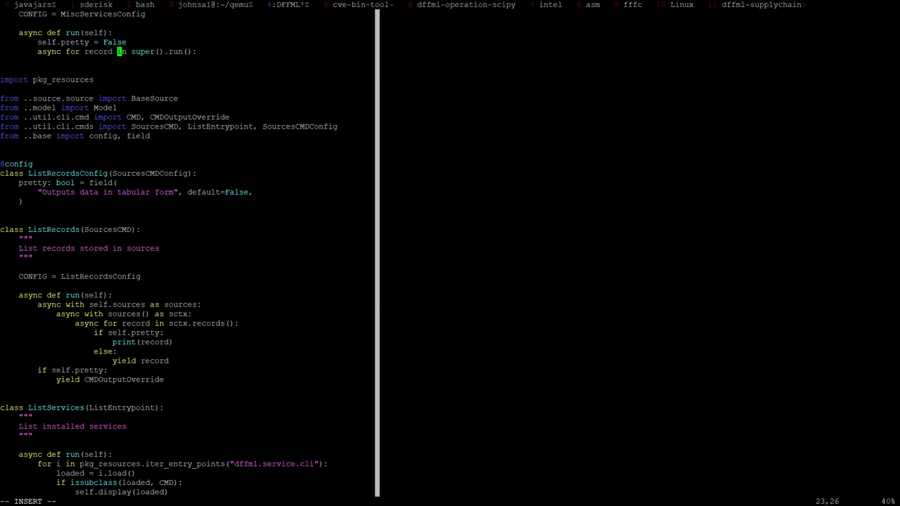
key("Escape")
key("j")
key("k")
key("j")
key("j")
key("k")
key("k")
key("j")
key("k")
type(":wq")
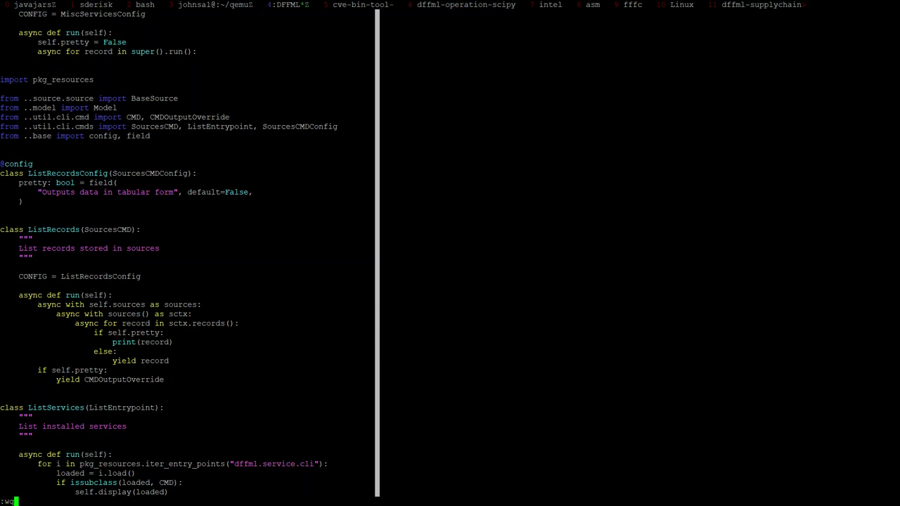
key("Escape")
type(":w")
key("Return")
- Quit Vim with :qa and run git status, which shows the folder isn't a repository
key("k")
key("k")
key("k")
key("k")
key("k")
key("k")
key("k")
key("k")
key("k")
key("k")
key("k")
key("k")
key("k")
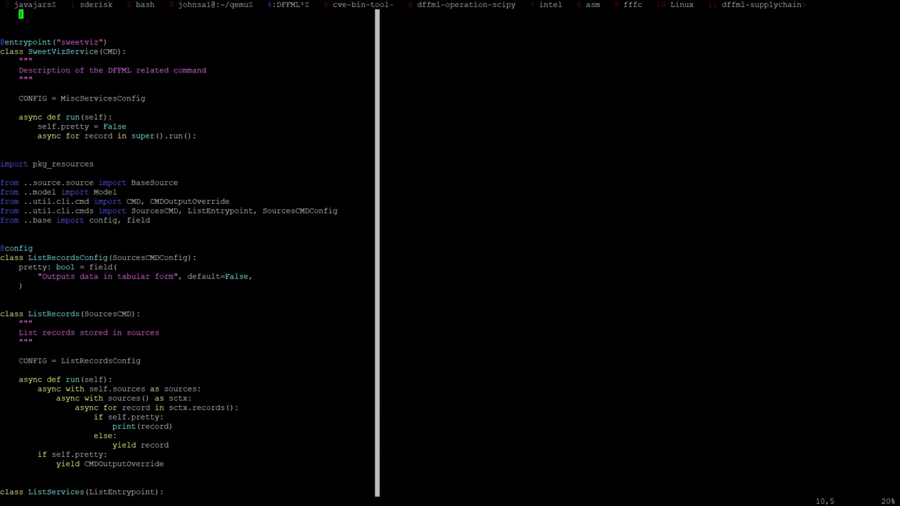
type(":qa")
key("Return")
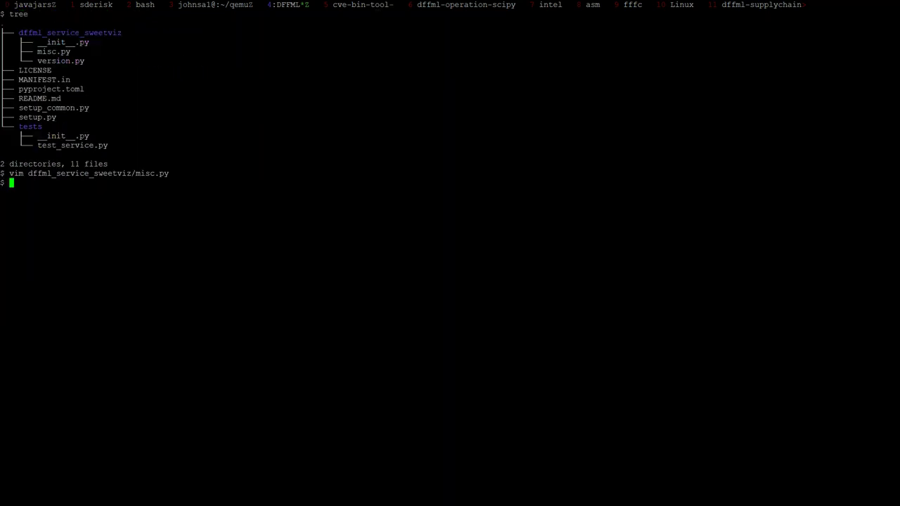
type("git statsu")
key("BackSpace")
key("BackSpace")
key("BackSpace")
key("BackSpace")
key("BackSpace")
type("tatus")
key("Return")
- List the folder with ll, close the tmux pane, and return to the meeting minutes
type("ll")
key("Return")
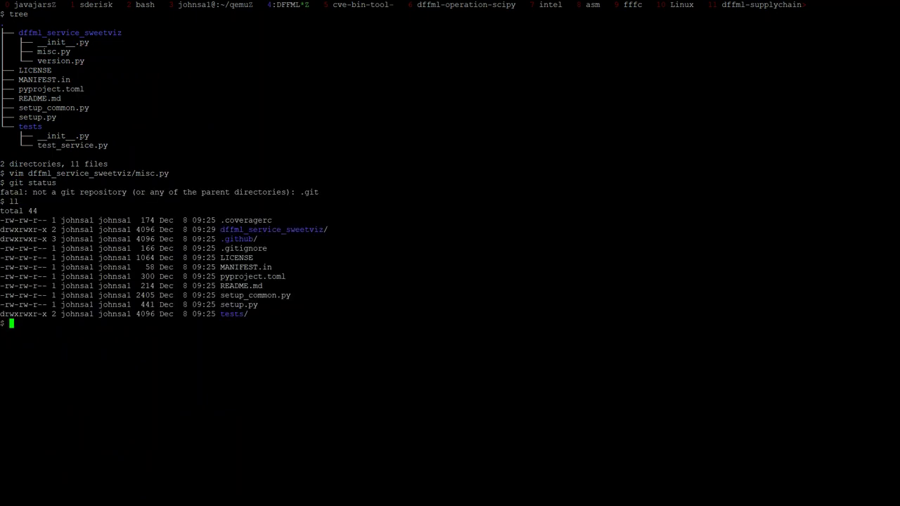
key("ctrl+b")
key("z")
key("ctrl+d")
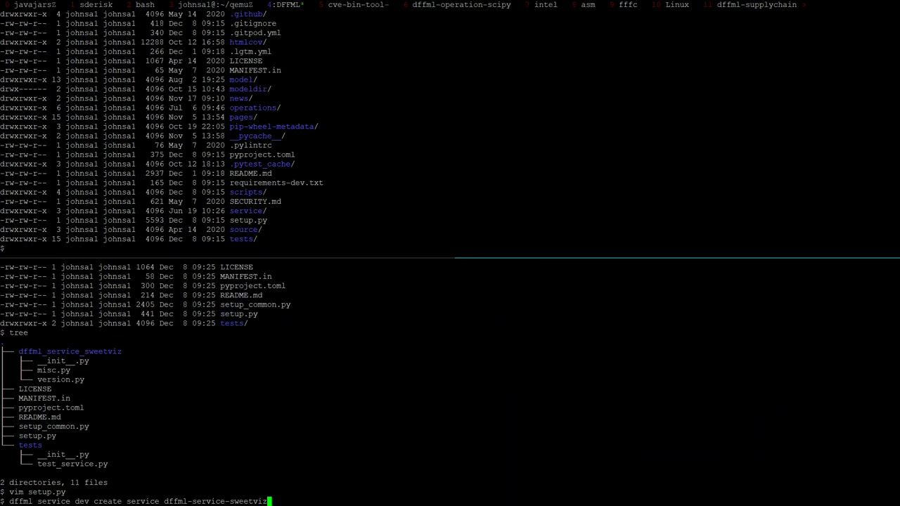
key("ctrl+c")
key("ctrl+d")
key("alt+Tab")
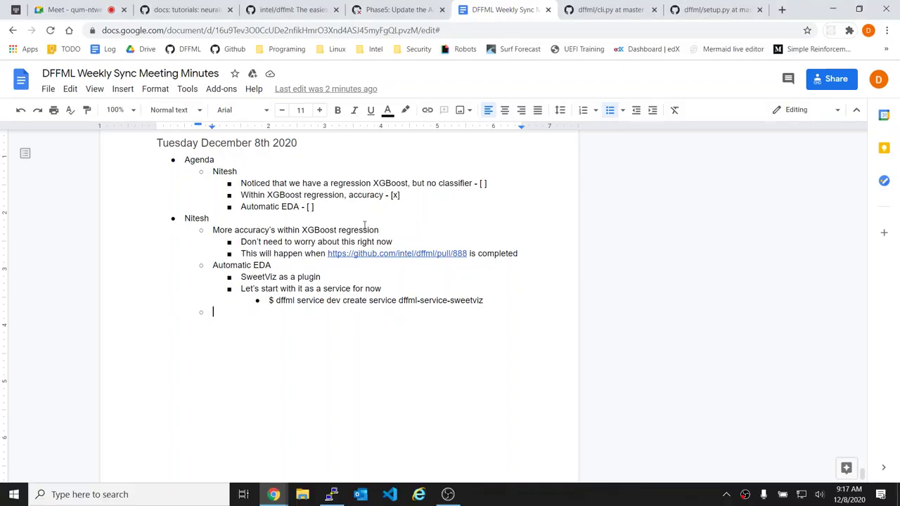
- Mark the Automatic EDA and XGBoost classifier agenda items done with [x]
left_click(321, 204)
key("BackSpace")
key("BackSpace")
type("x]")
key("Down")
key("Up")
key("Up")
key("Down")
key("Down")
key("Down")
key("Down")
key("Down")
key("Down")
key("Down")
key("Down")
key("Down")
key("Down")
left_click(501, 183)
key("BackSpace")
key("BackSpace")
type("x]")
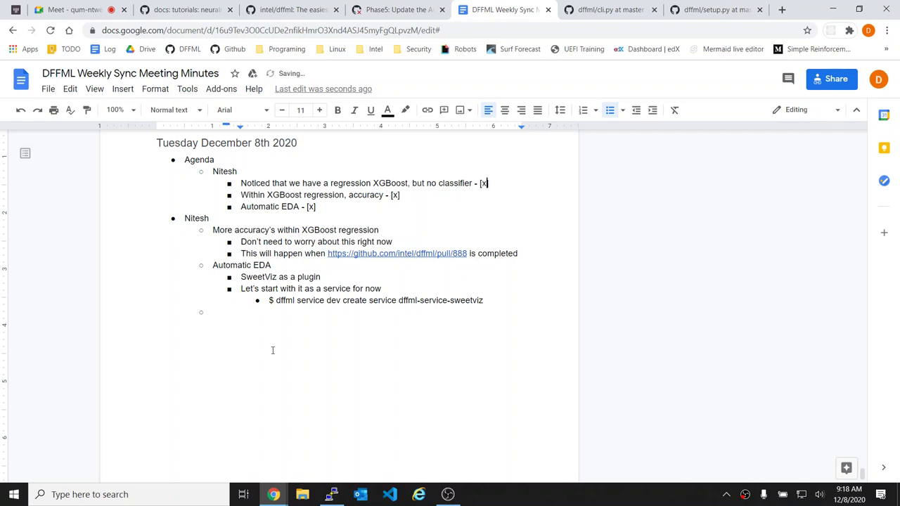
- Add Sudhanshu as a top-level attendee bullet with an indented note line
left_click(273, 350)
key("shift+Tab")
type("Sudhanshu")
key("Return")
key("Tab")
- Add a Sudhanshu heading below the Automatic EDA agenda item, with an indented item beneath
left_click(318, 207)
key("Return")
key("shift+Tab")
type("Sudhanshu")
key("BackSpace")
key("BackSpace")
key("BackSpace")
key("BackSpace")
key("BackSpace")
key("BackSpace")
type("hanshu")
key("Return")
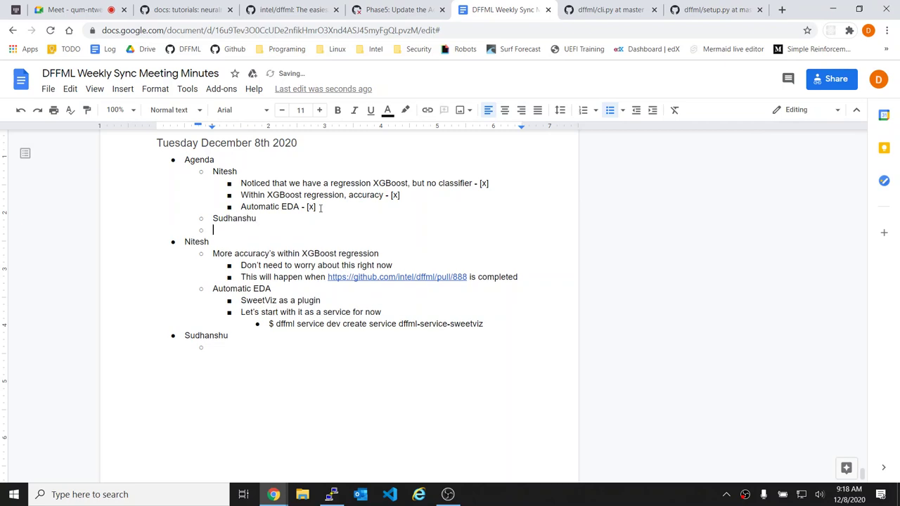
key("Tab")
left_click(342, 195)
left_click(339, 226)
- Paste 'Noticed that we have a regression XGBoost, but no classifier' as Nitesh's first note
left_click(244, 253)
key("Return")
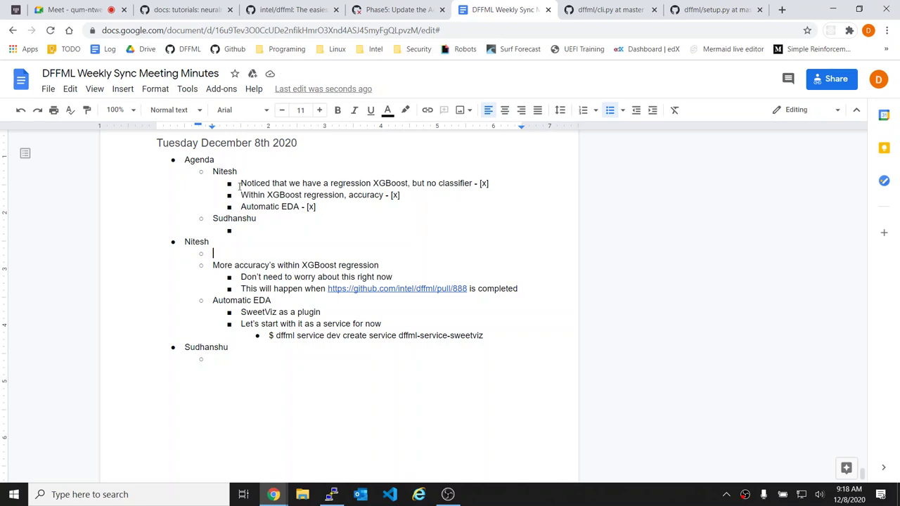
left_click_drag(239, 184, 475, 182)
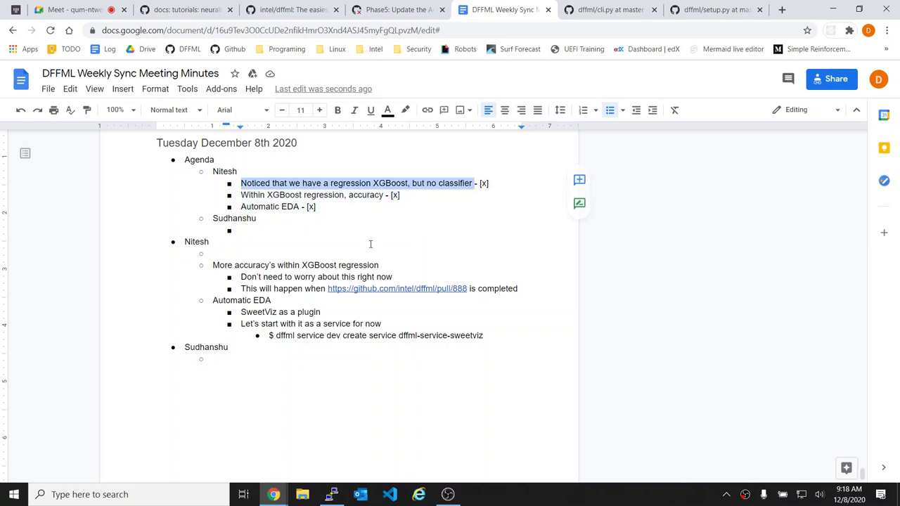
key("ctrl+c")
left_click(271, 253)
key("ctrl+v")
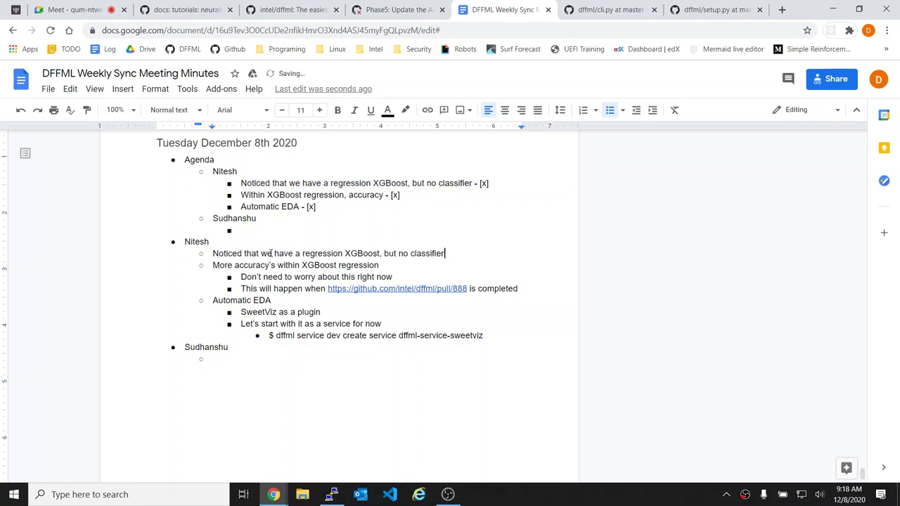
left_click(422, 4)
scroll(255, 260, "up", 1)
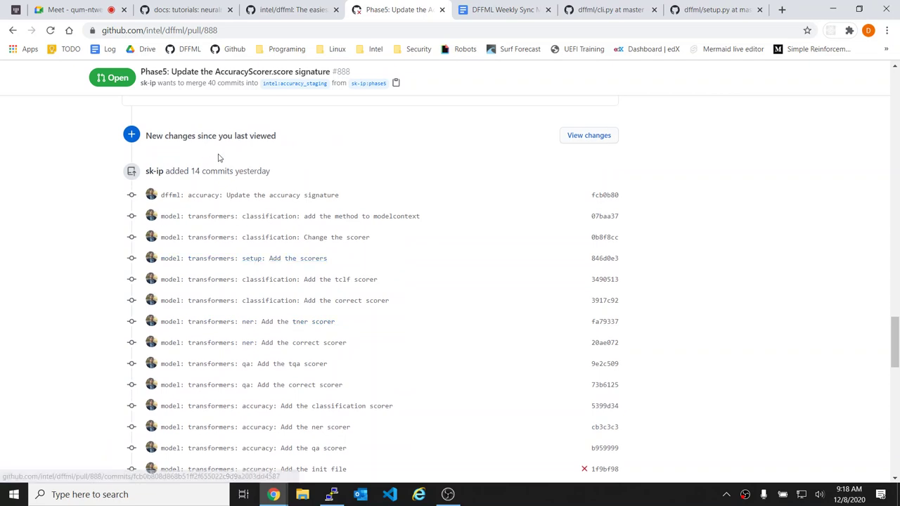
scroll(363, 241, "down", 1)
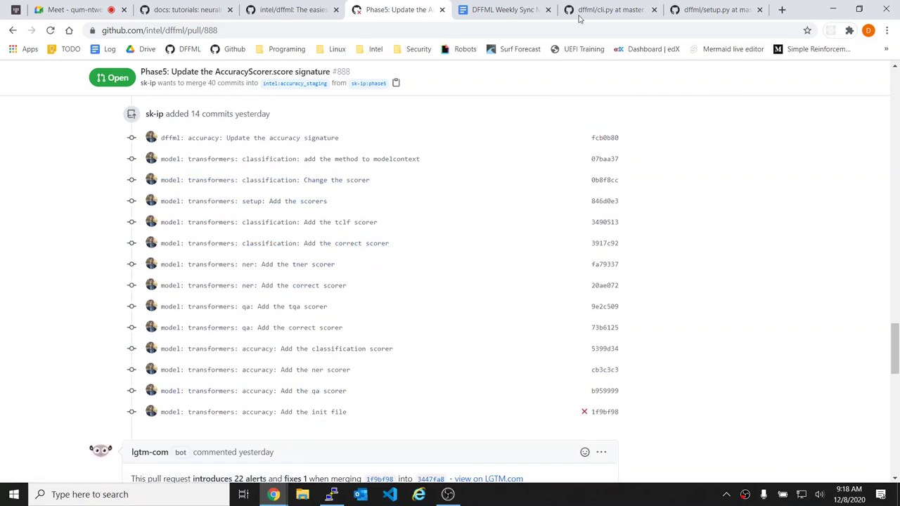
left_click(516, 8)
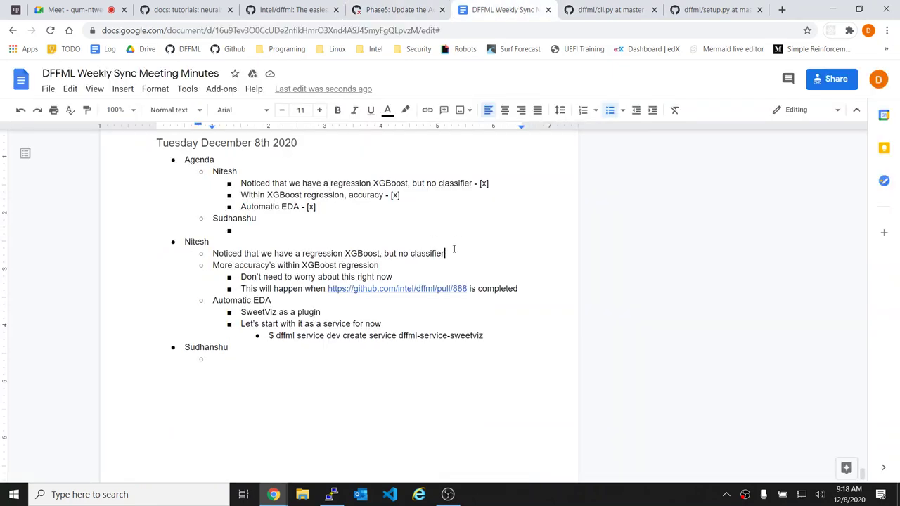
- Add the nested bullet 'Add an issue to track this' beneath the XGBoost classifier remark
key("Return")
key("Tab")
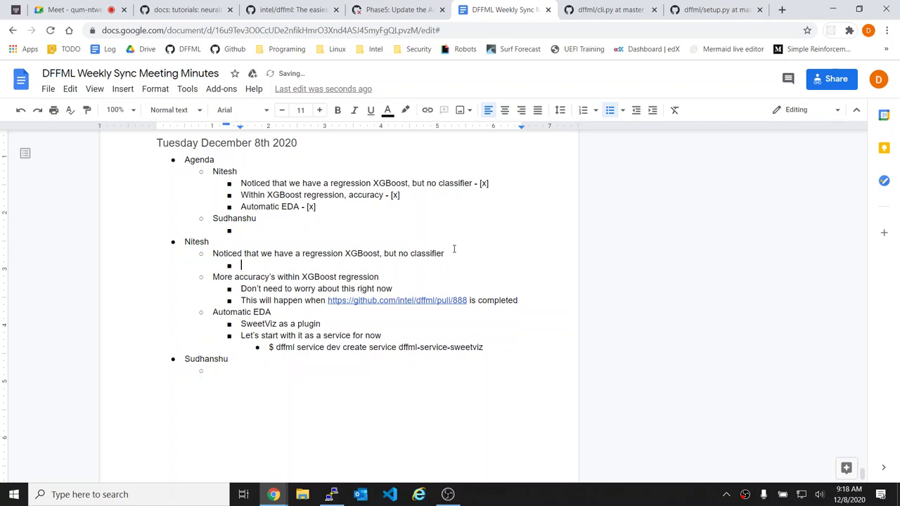
type("Add an issue to track this")
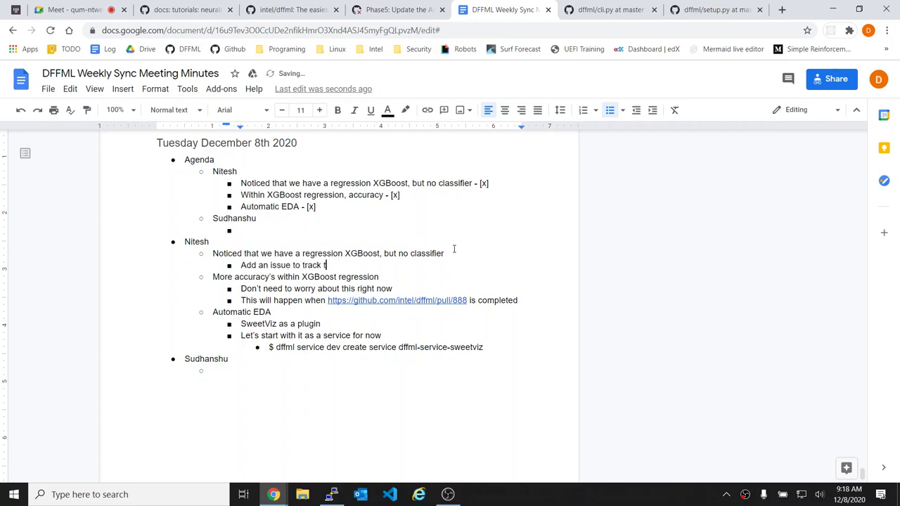
- Switch through the open source-file tabs to the dffml repository home page
left_click(580, 7)
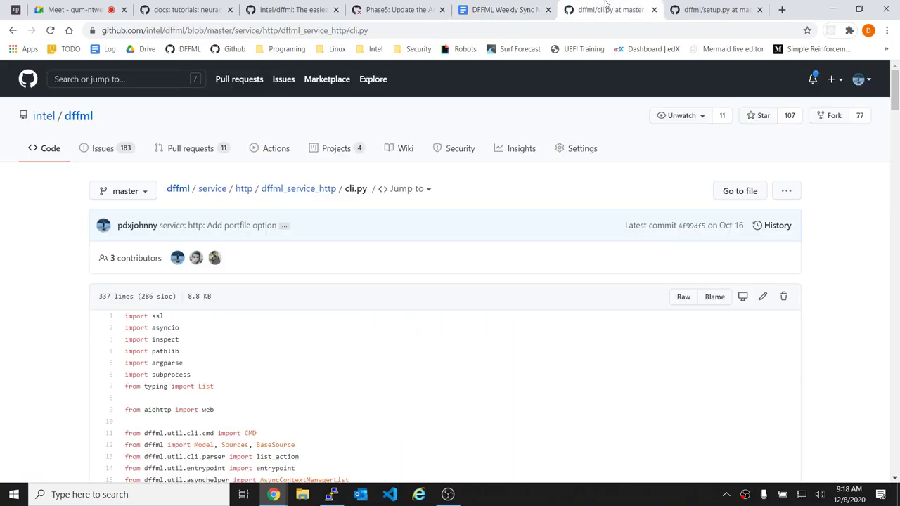
left_click(732, 5)
left_click(626, 7)
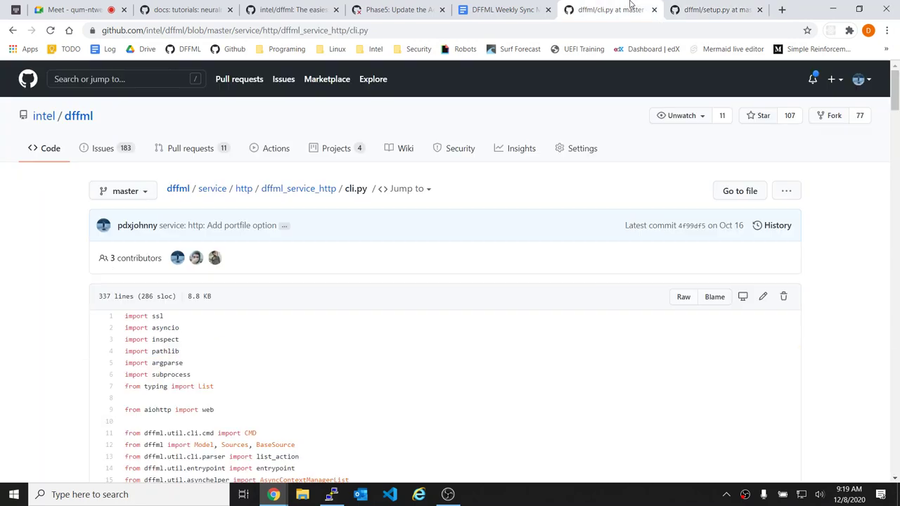
left_click(280, 6)
scroll(155, 126, "up", 3)
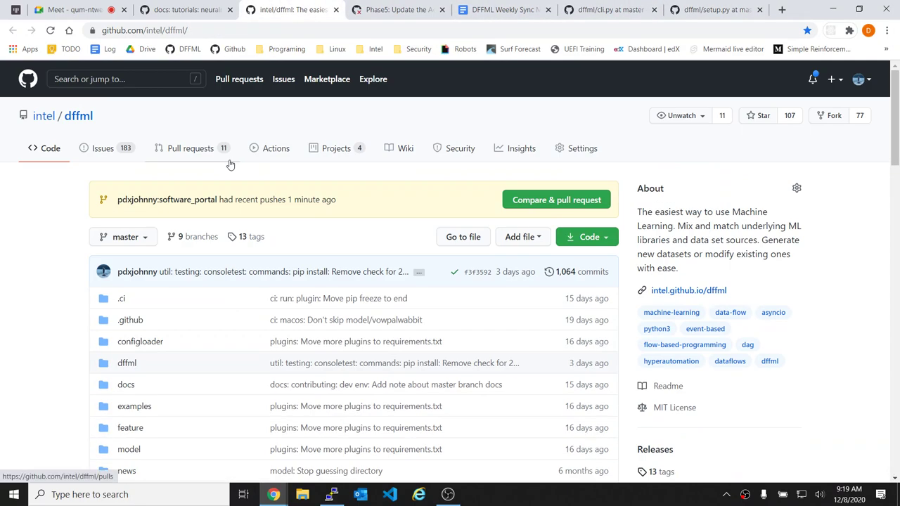
- Open the intel/dffml Issues list and scroll through its 183 open issues
left_click(138, 145)
scroll(432, 321, "down", 1)
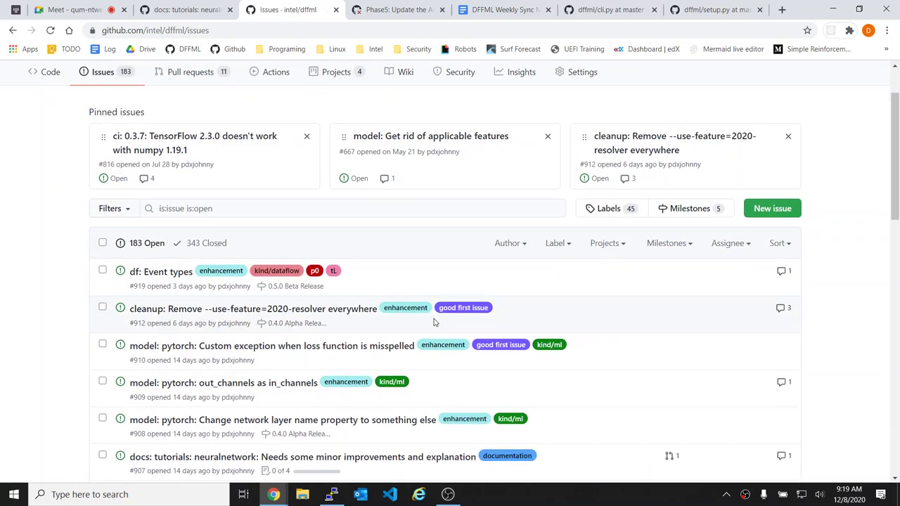
scroll(14, 253, "down", 1)
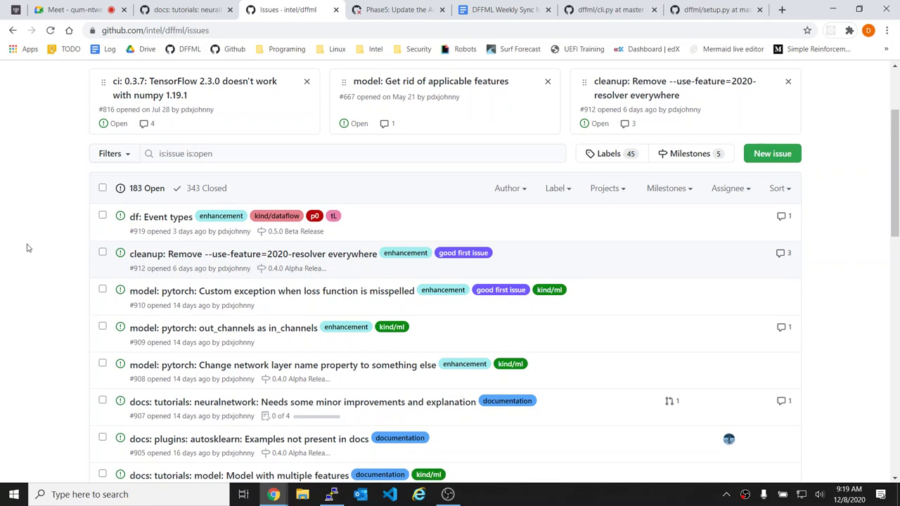
scroll(27, 248, "down", 1)
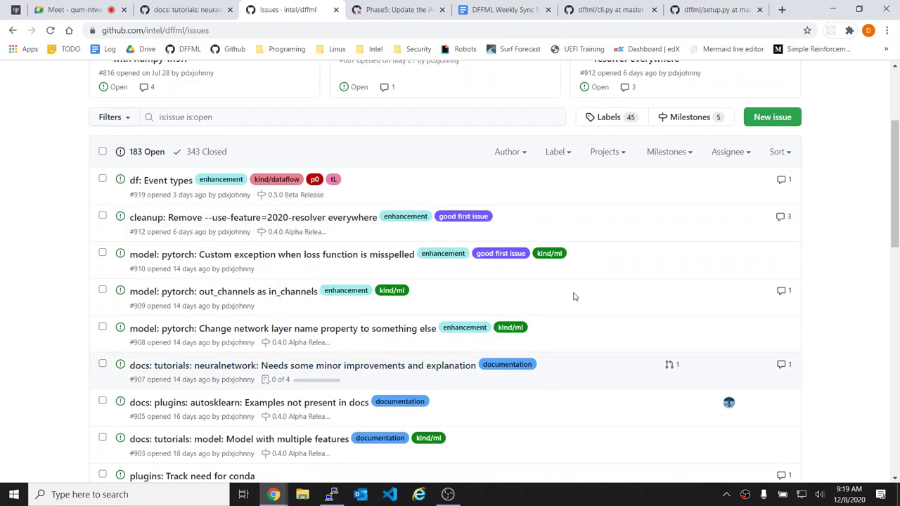
- In the meeting minutes, add 'Progress on accuracy score' as the agenda item under the second presenter
left_click(430, 5)
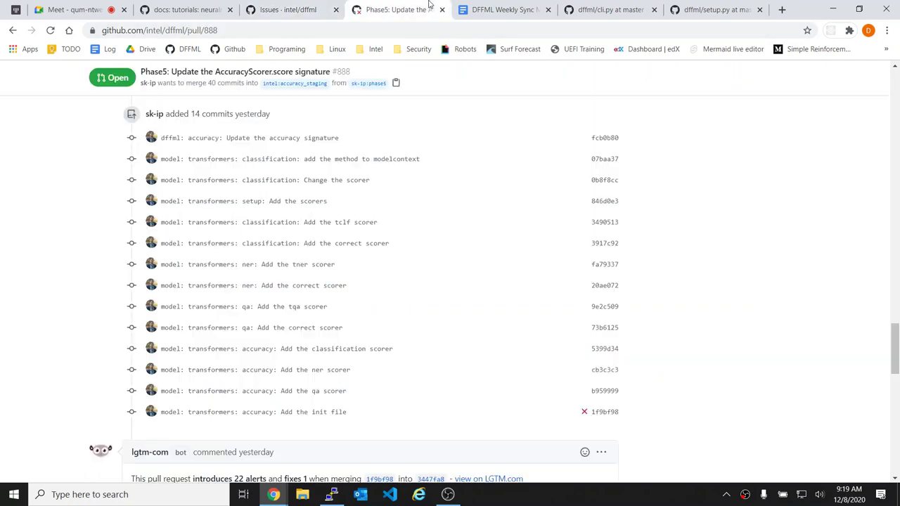
left_click(502, 8)
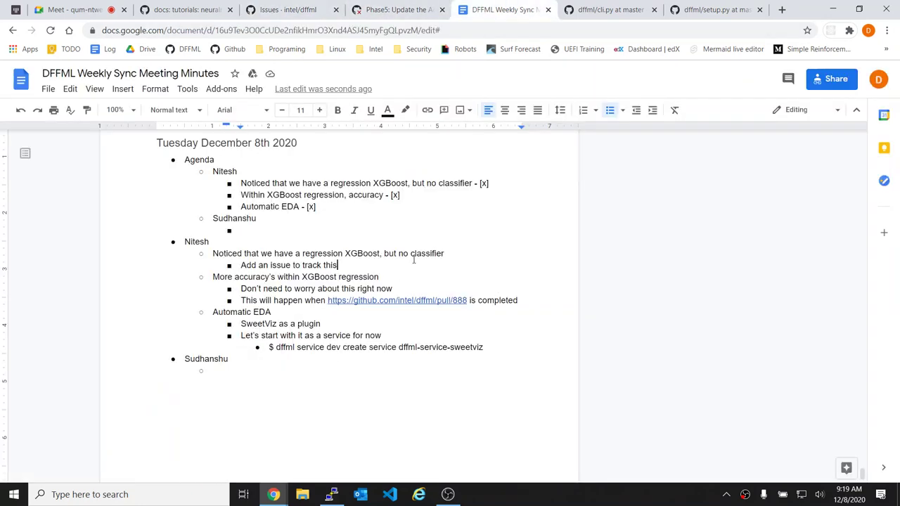
left_click(329, 397)
scroll(303, 330, "up", 1)
left_click(253, 268)
type("N")
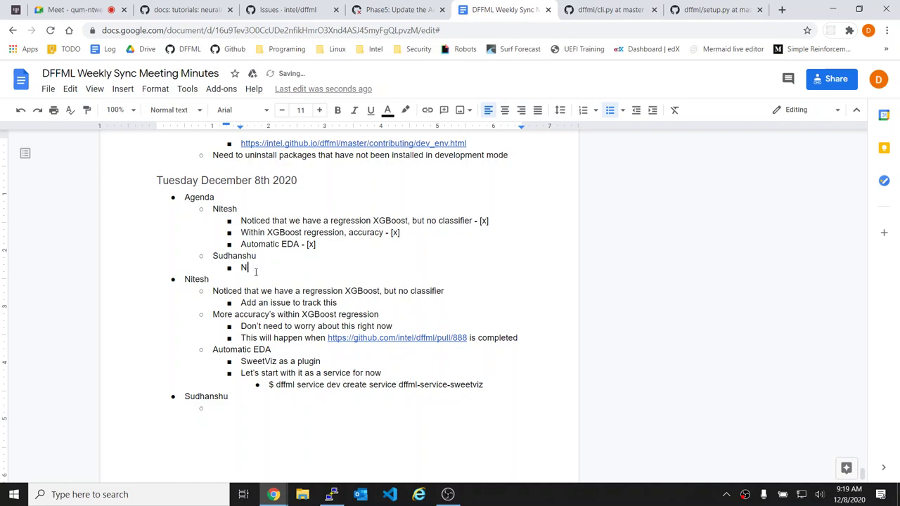
key("BackSpace")
type("Progress on accuracy soc")
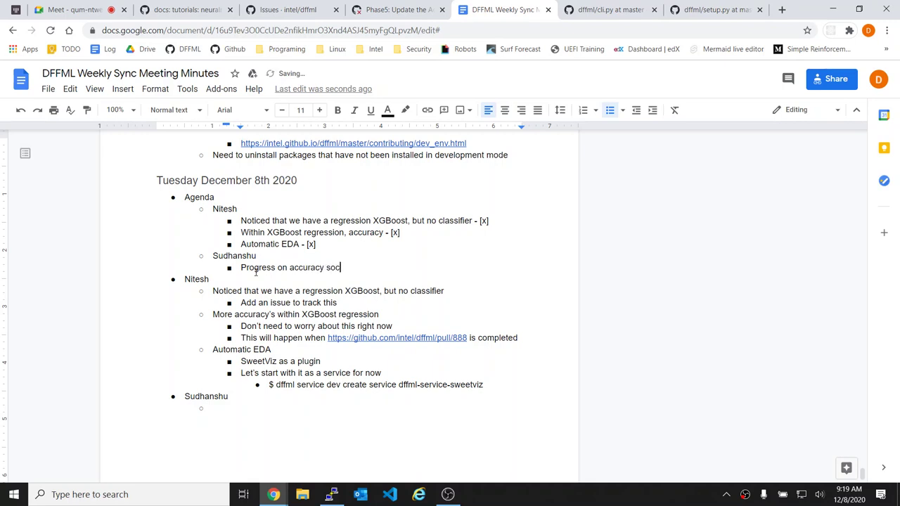
key("BackSpace")
key("BackSpace")
type("core")
- Move the minutes tab to second place and close the docs tutorials PR, Issues, cli.py and setup.py tabs
left_click(394, 9)
left_click(492, 9)
left_click_drag(492, 9, 197, 5)
left_click(291, 10)
left_click(335, 9)
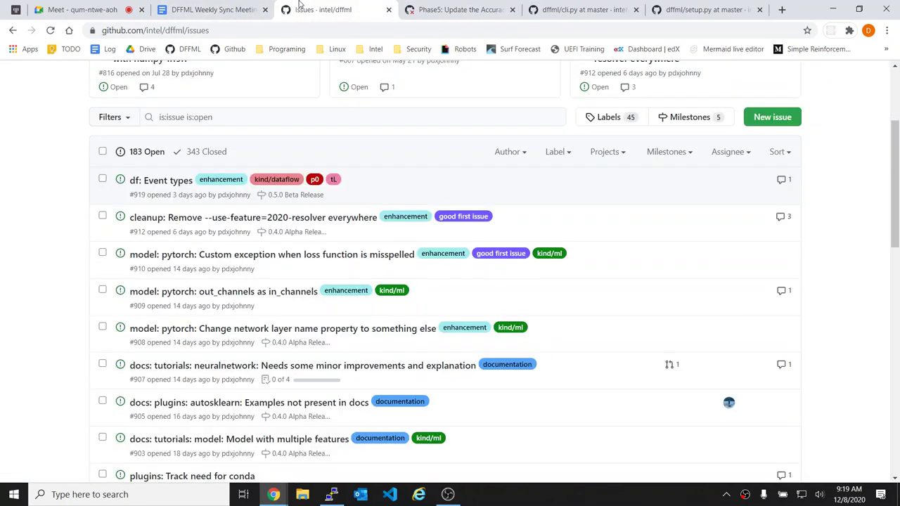
scroll(358, 163, "up", 2)
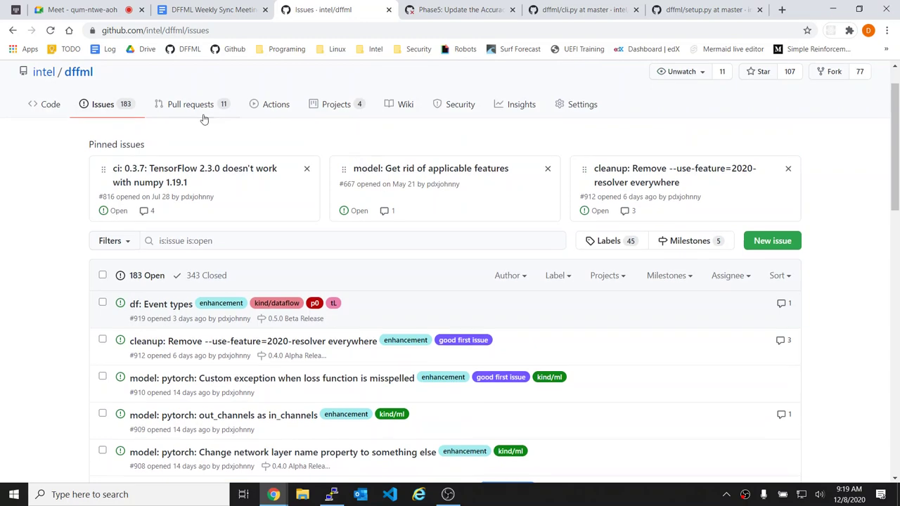
key("ctrl+w")
left_click(517, 9)
key("ctrl+w")
key("ctrl+w")
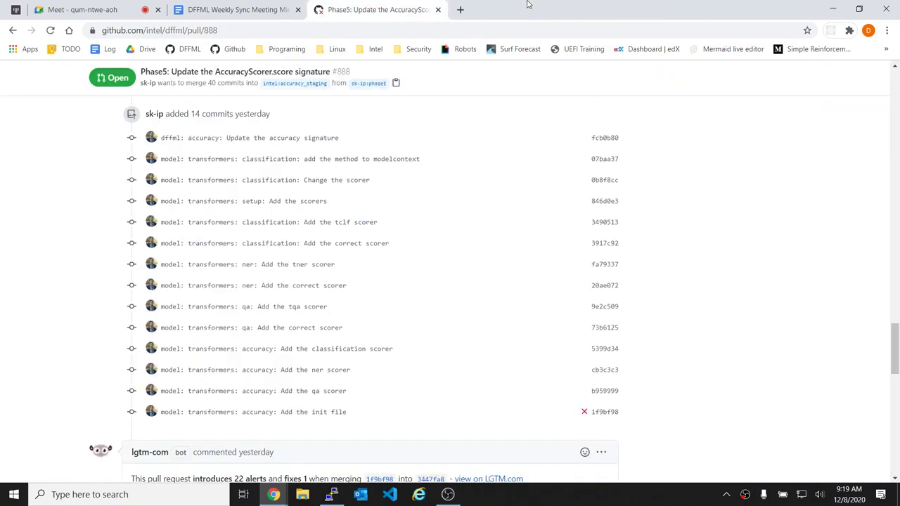
- Open PR #888's first nine commits, accuracy signature through 'Add the tqa scorer', in background tabs
scroll(548, 241, "up", 1)
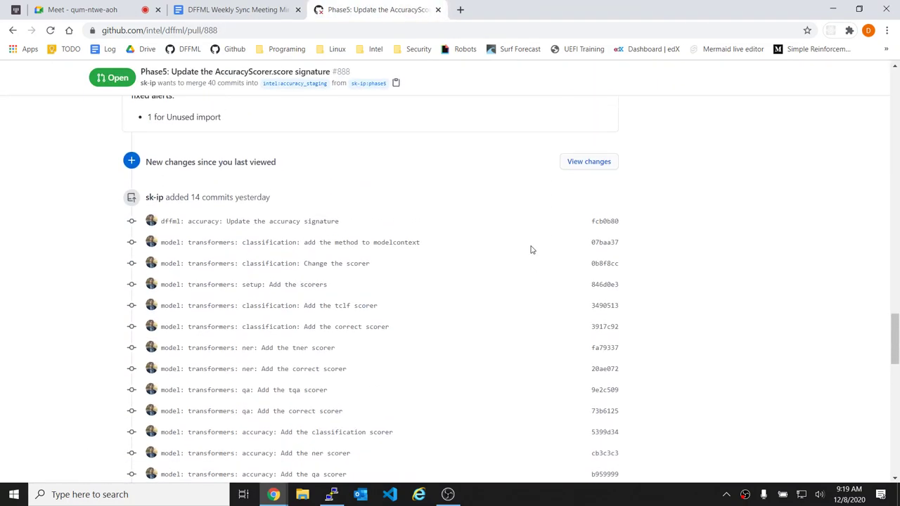
middle_click(327, 222)
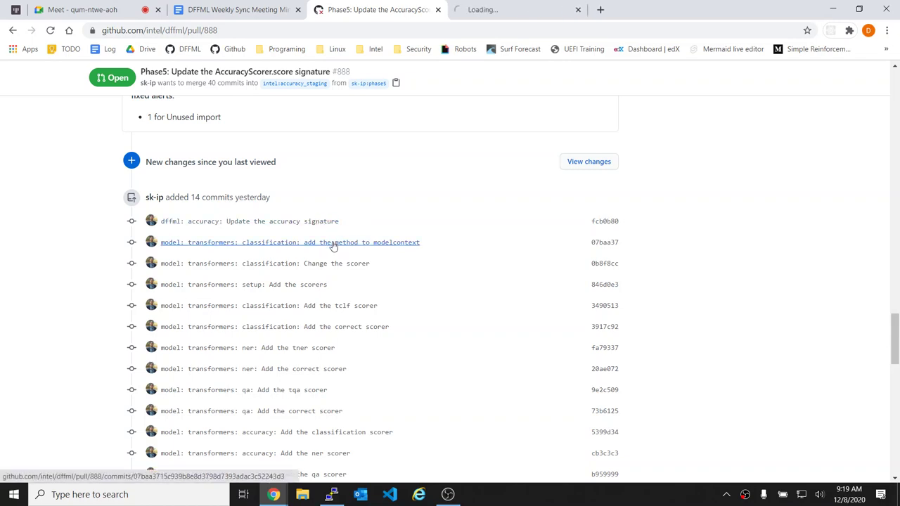
middle_click(334, 243)
middle_click(313, 265)
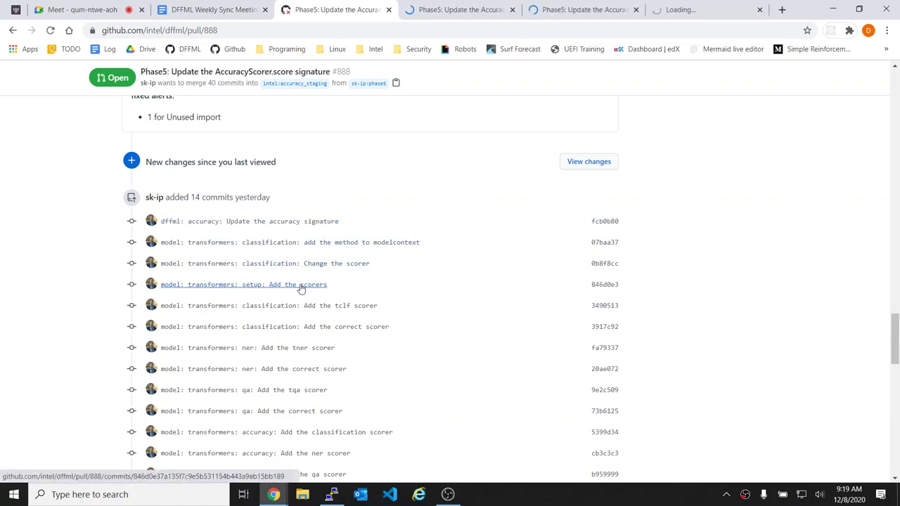
middle_click(298, 285)
middle_click(282, 307)
middle_click(285, 328)
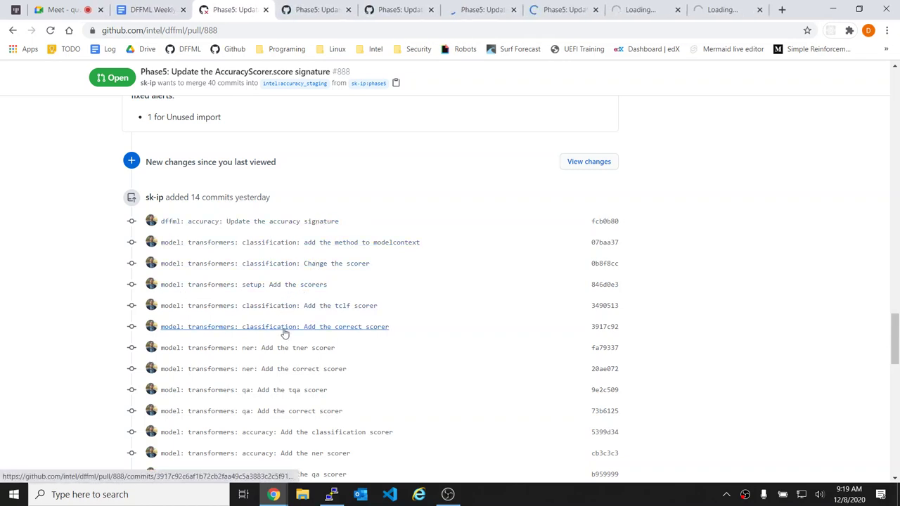
middle_click(267, 349)
middle_click(267, 369)
middle_click(295, 390)
- Open the remaining commits through 'Add the init file' and view the first commit's diff
scroll(382, 395, "down", 1)
middle_click(321, 355)
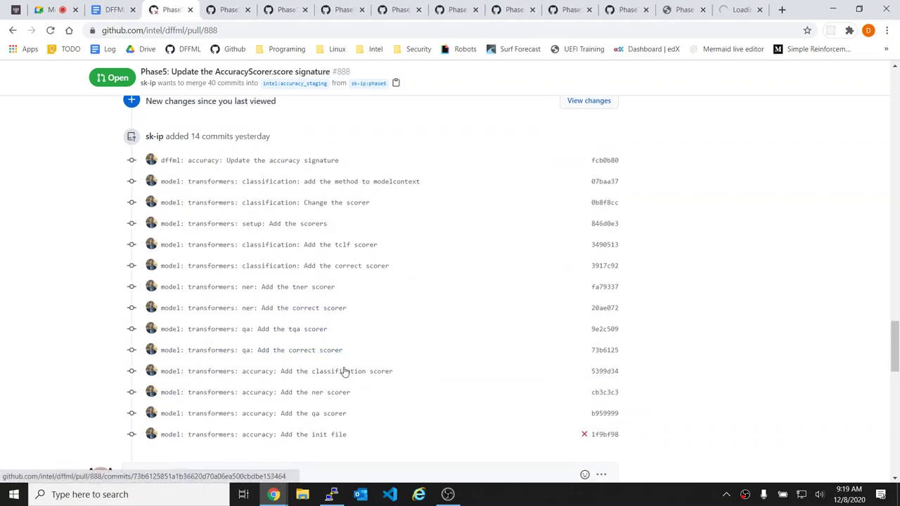
middle_click(342, 372)
middle_click(318, 399)
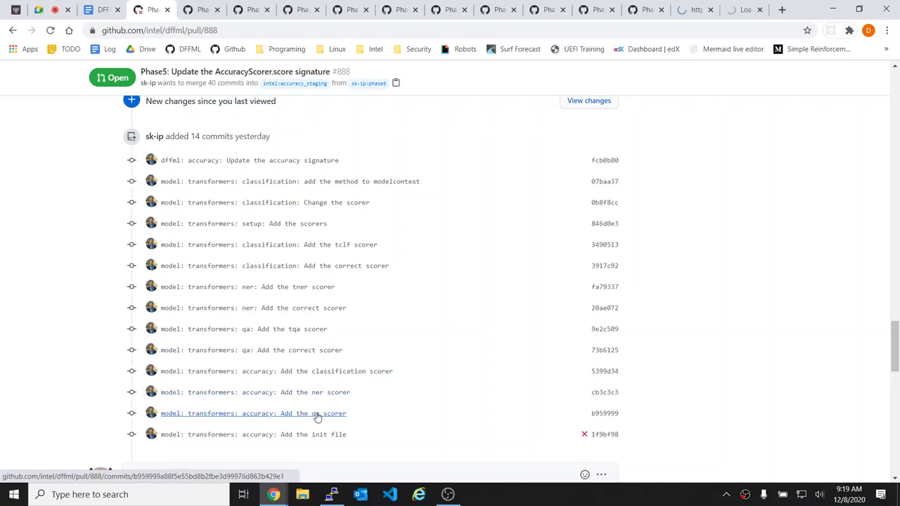
middle_click(316, 416)
middle_click(320, 434)
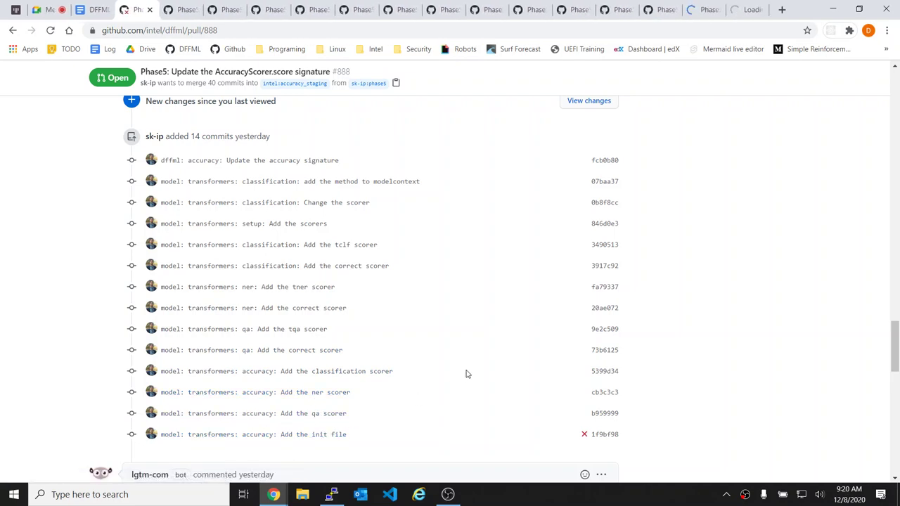
key("ctrl+Tab")
scroll(525, 274, "down", 4)
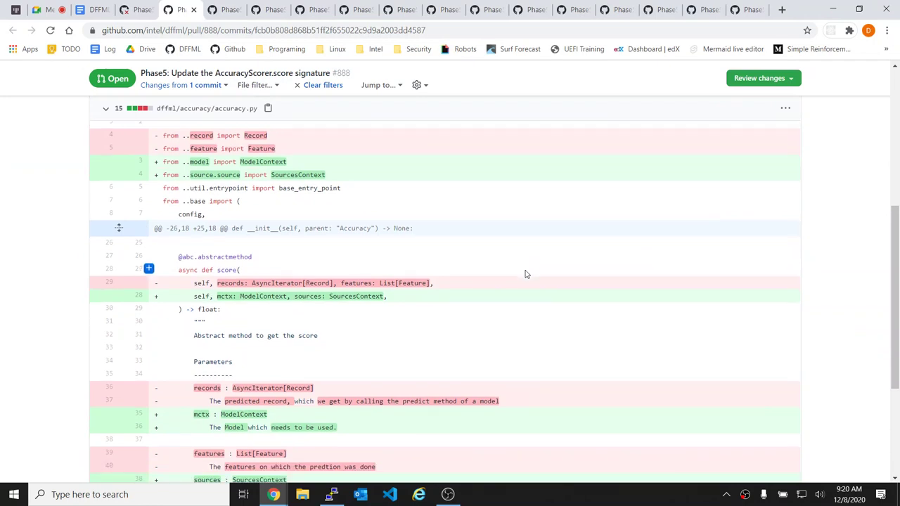
scroll(526, 274, "down", 1)
scroll(526, 274, "down", 1)
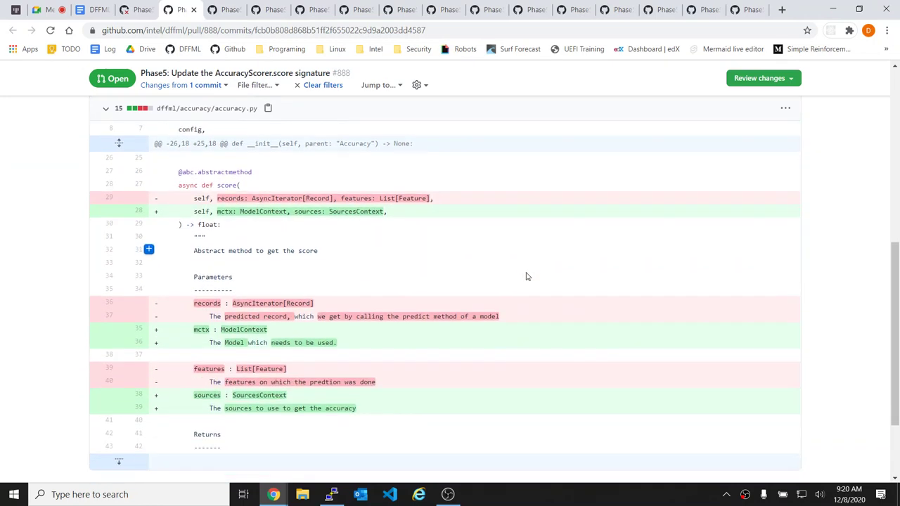
scroll(527, 276, "up", 2)
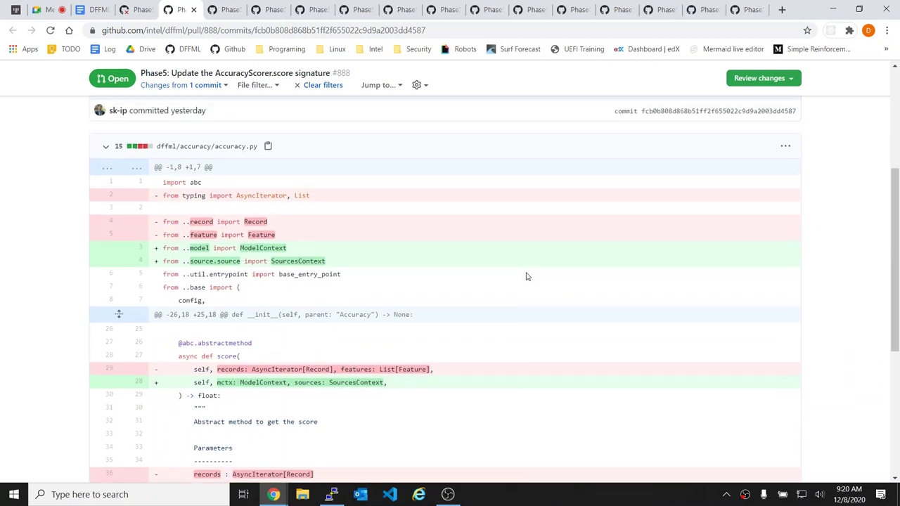
scroll(526, 276, "down", 1)
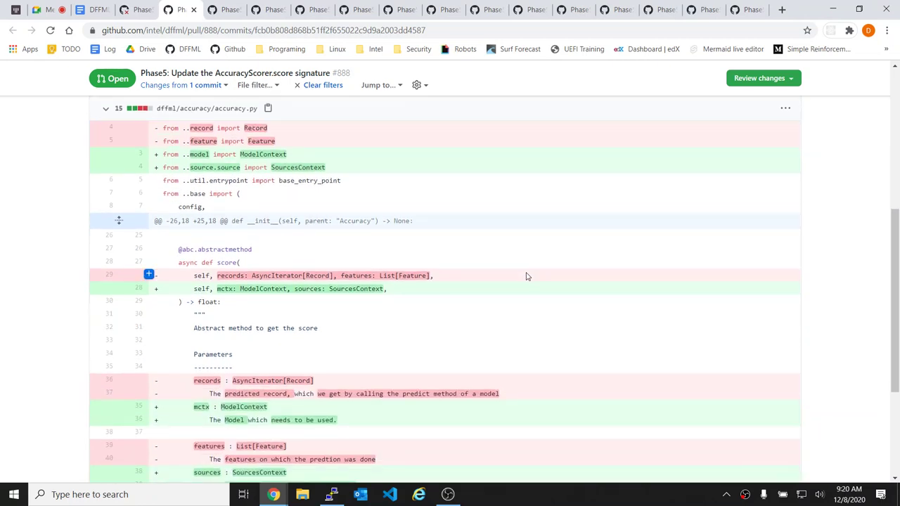
scroll(526, 276, "down", 1)
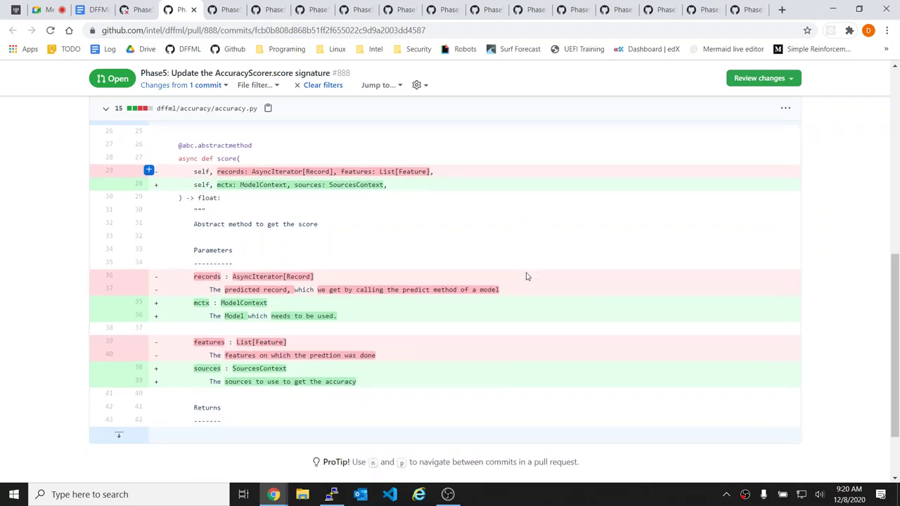
- Close the first reviewed commit tabs while reading the accuracy.sh, setup.py and classification integration diffs
left_click(194, 9)
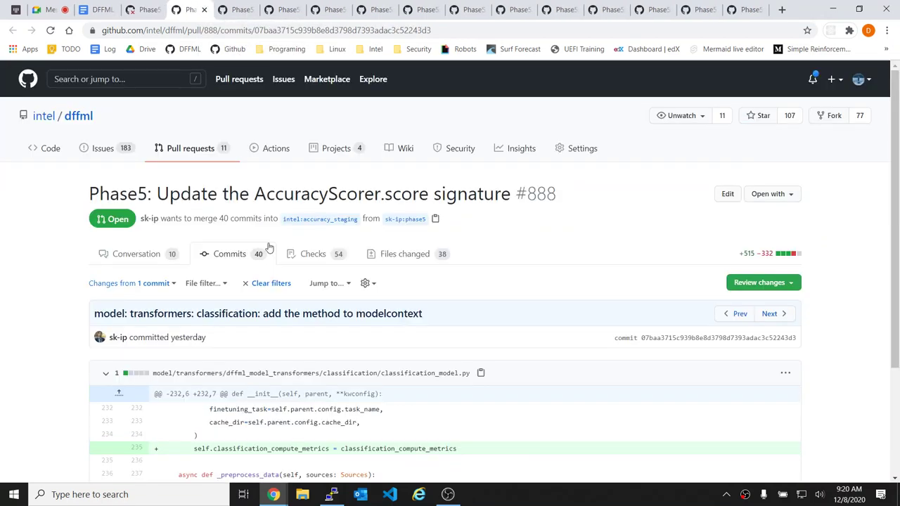
scroll(293, 292, "down", 2)
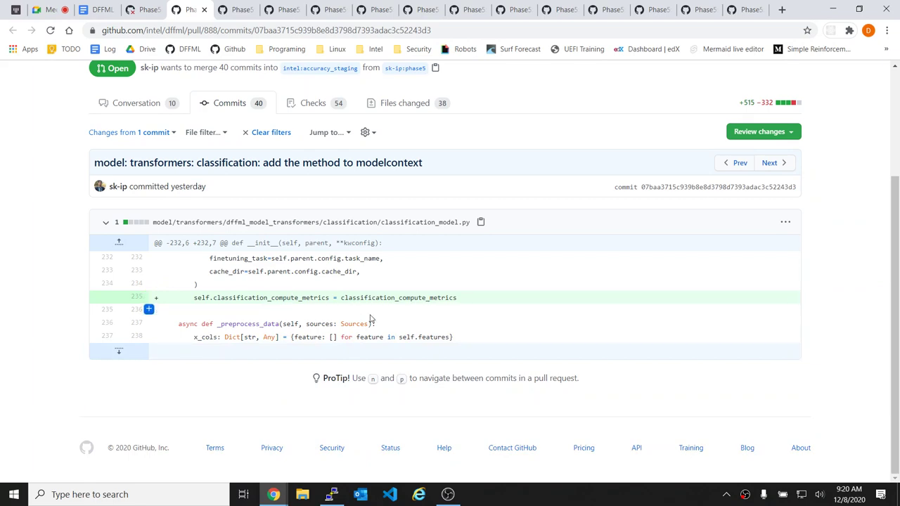
key("ctrl+w")
scroll(404, 319, "down", 1)
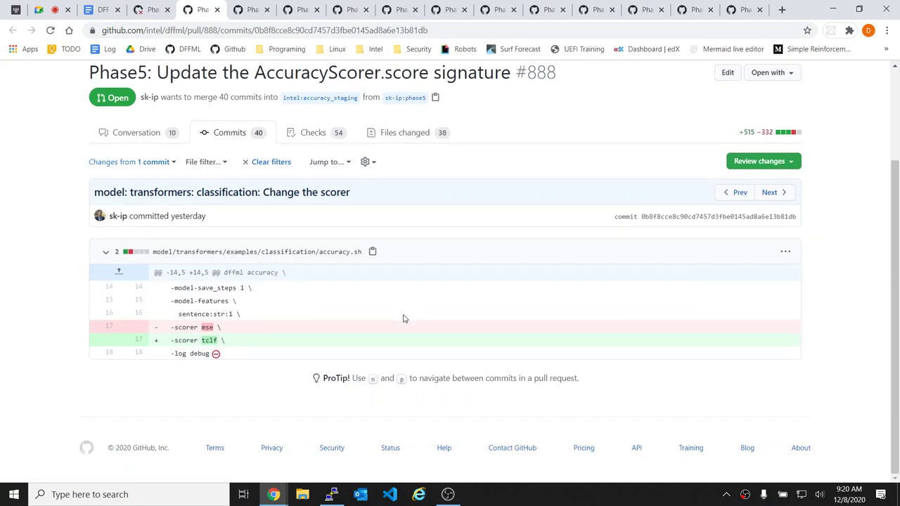
key("ctrl+w")
scroll(403, 318, "down", 2)
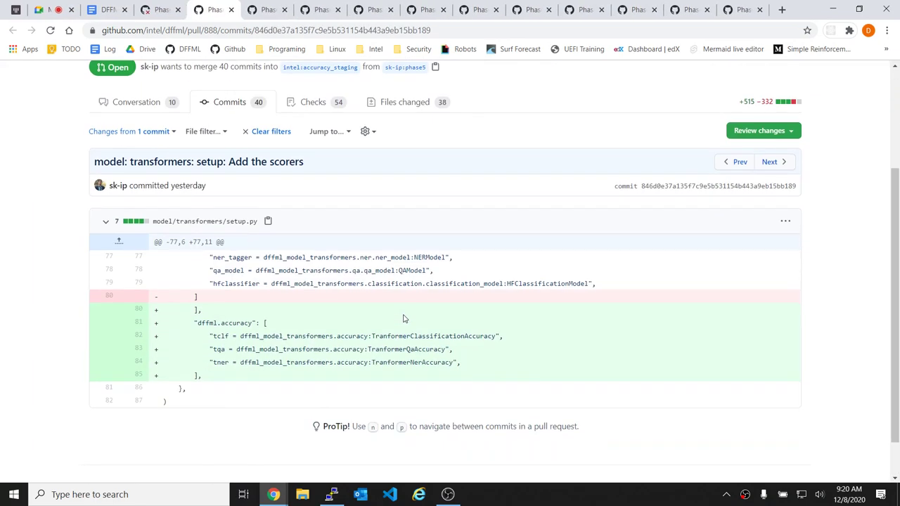
key("ctrl+w")
scroll(403, 318, "down", 2)
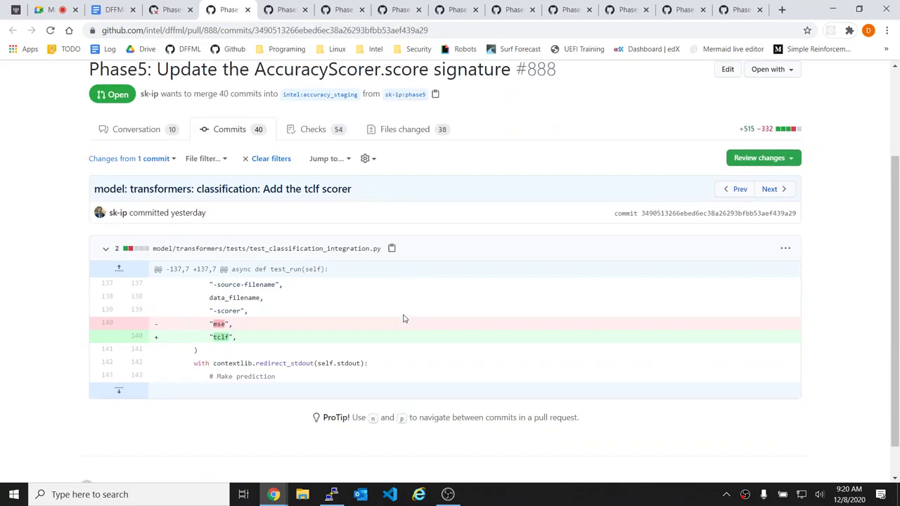
- Read and close the classification model, ner and qa test commit tabs
key("ctrl+w")
scroll(403, 318, "down", 3)
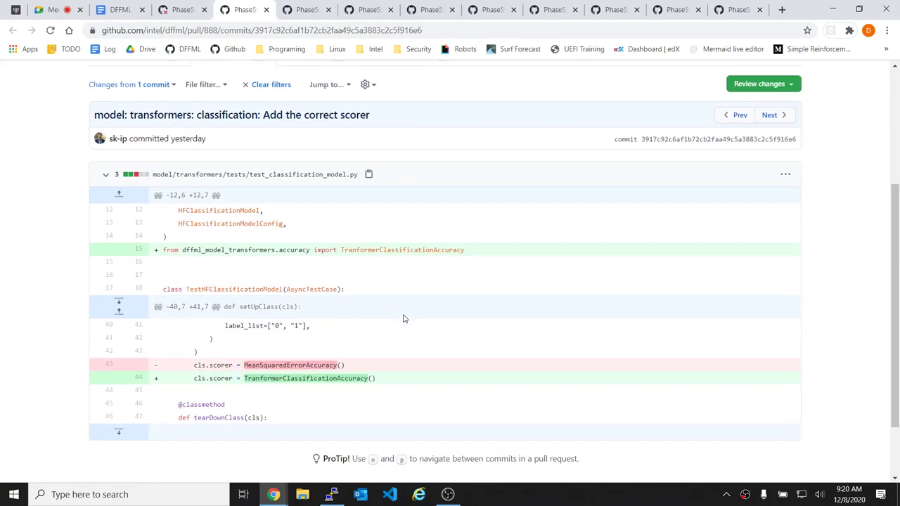
key("ctrl+w")
scroll(403, 318, "down", 2)
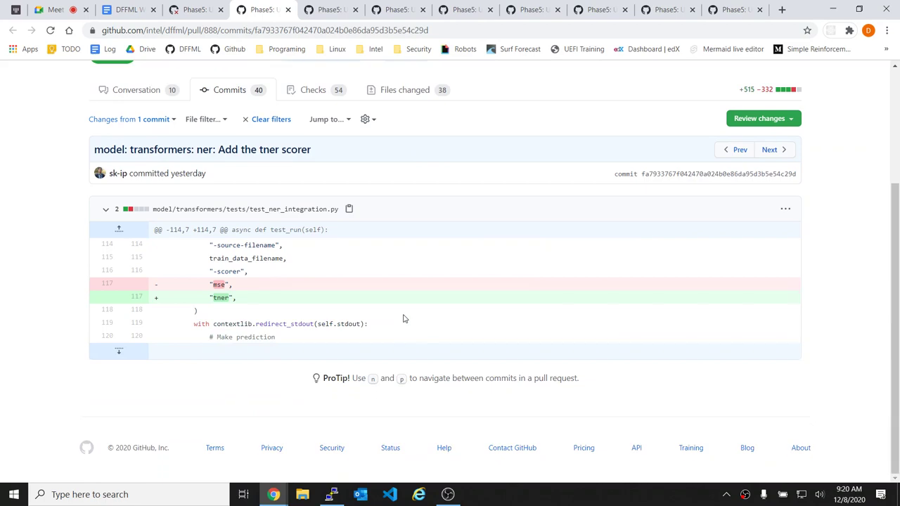
key("ctrl+w")
scroll(404, 319, "down", 3)
scroll(403, 319, "down", 2)
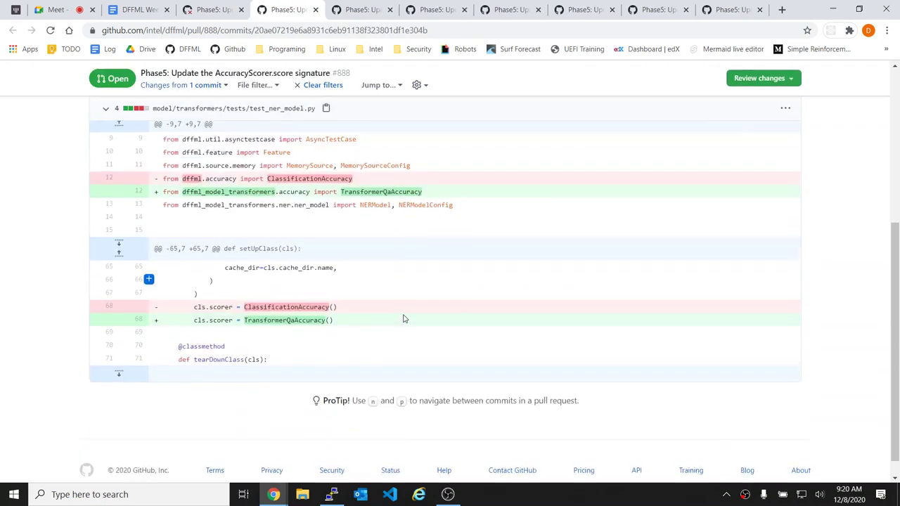
key("ctrl+w")
scroll(404, 318, "down", 3)
key("ctrl+w")
scroll(403, 319, "down", 5)
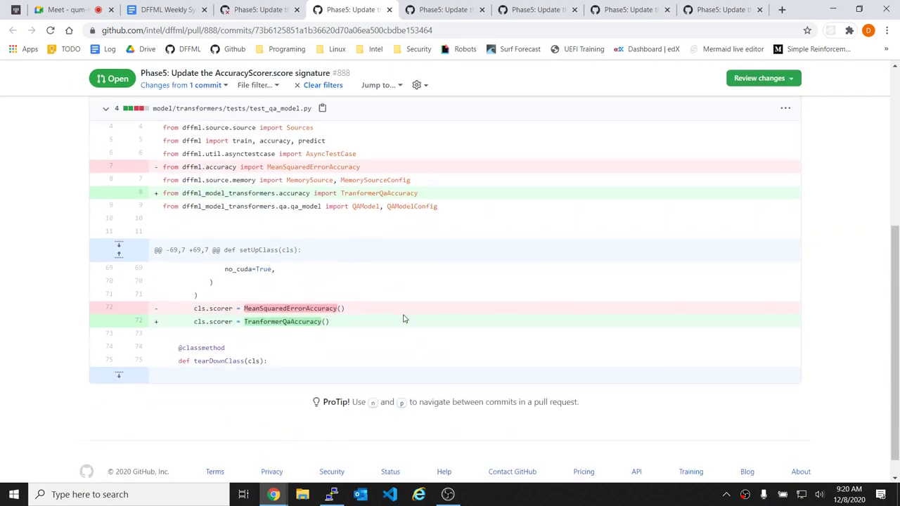
key("ctrl+w")
- Read through the classification scorer commit diff and close its tab
scroll(404, 318, "down", 3)
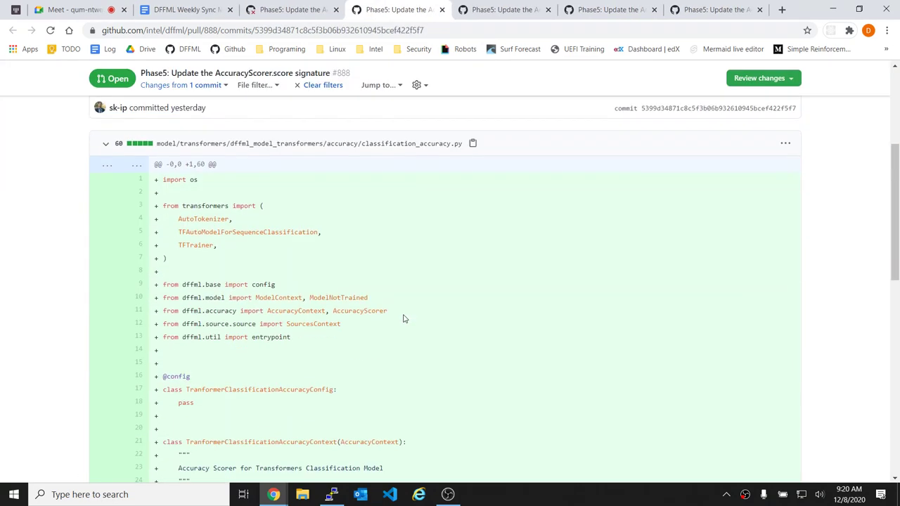
scroll(403, 318, "down", 5)
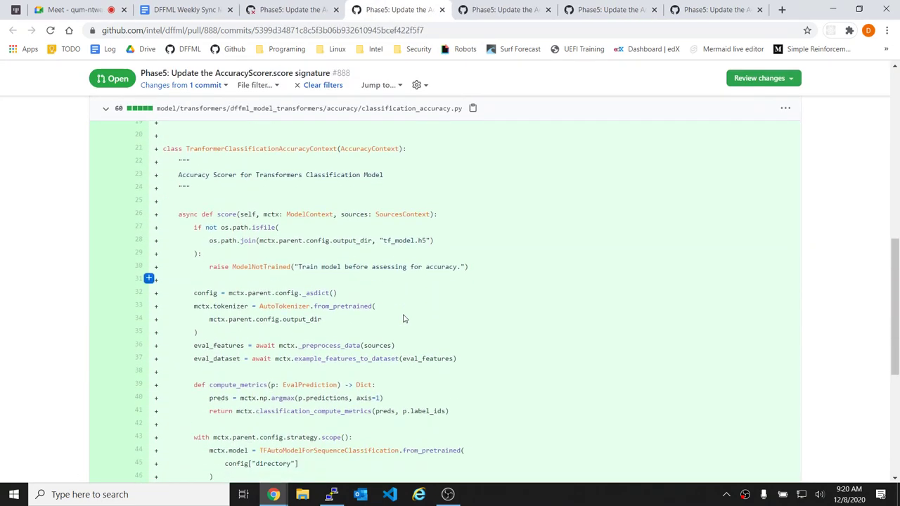
scroll(404, 318, "down", 1)
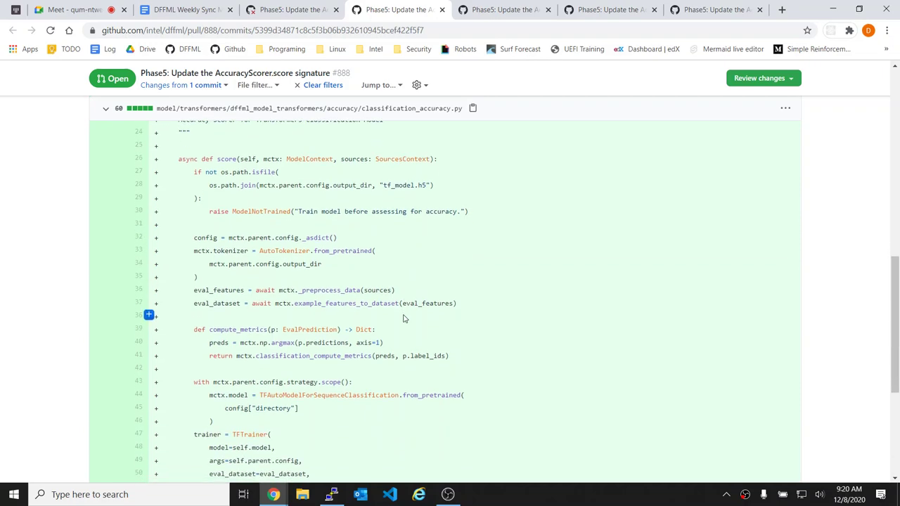
scroll(403, 318, "down", 3)
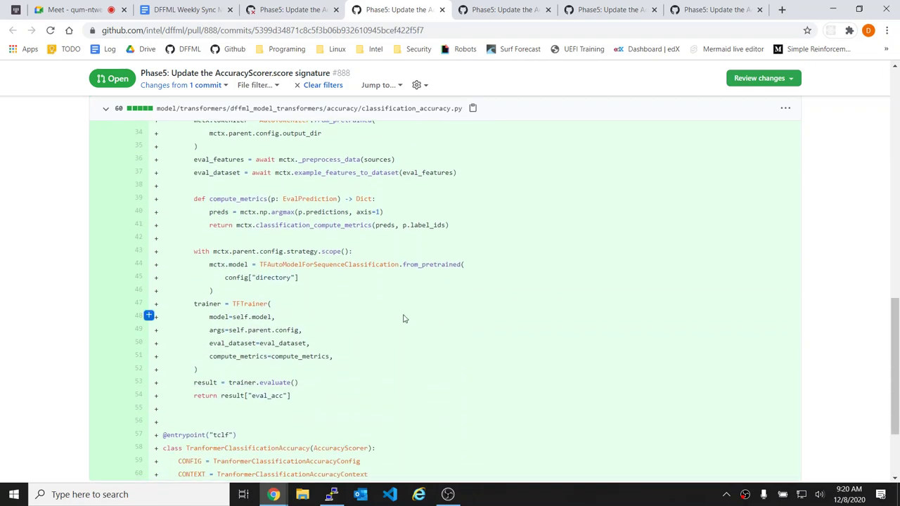
scroll(403, 319, "down", 2)
scroll(403, 318, "up", 6)
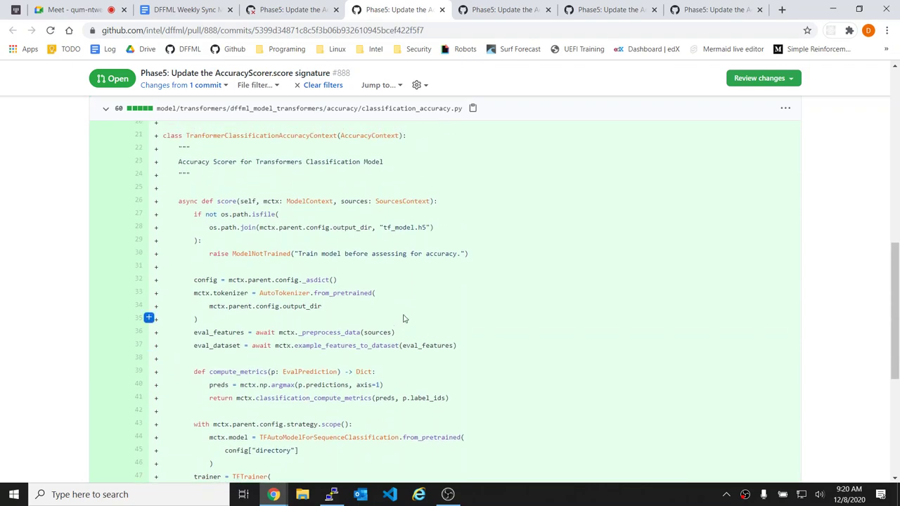
scroll(404, 318, "up", 1)
key("ctrl+w")
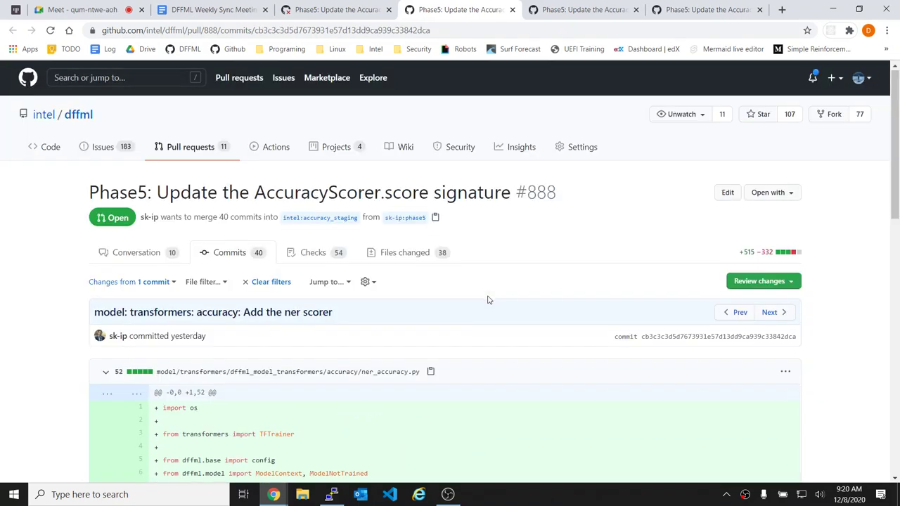
- Review and close the ner and qa scorer commits, then scroll the init file diff
scroll(489, 301, "down", 4)
scroll(488, 300, "down", 6)
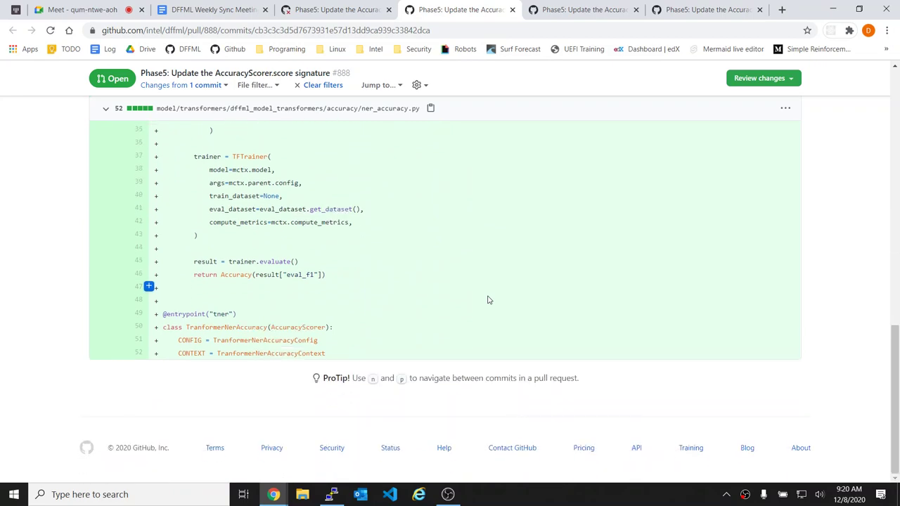
scroll(488, 300, "up", 5)
scroll(489, 300, "up", 2)
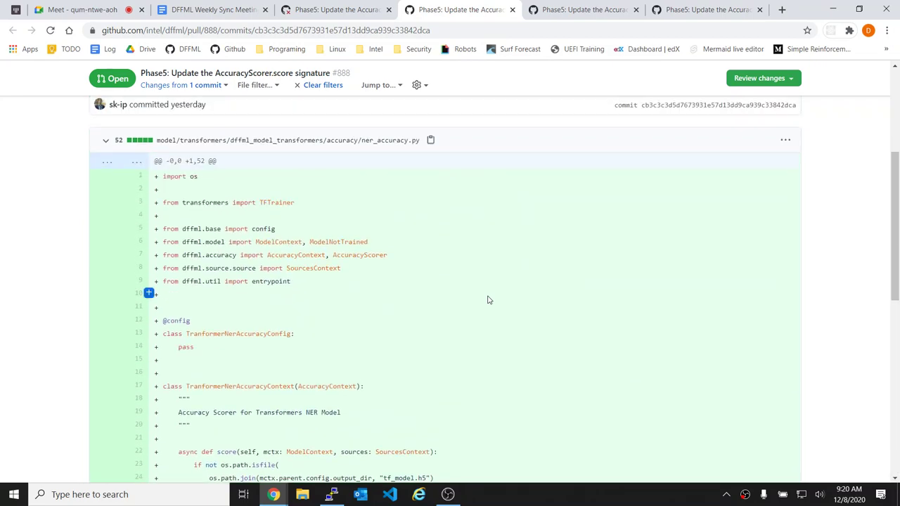
key("ctrl+w")
scroll(488, 300, "down", 3)
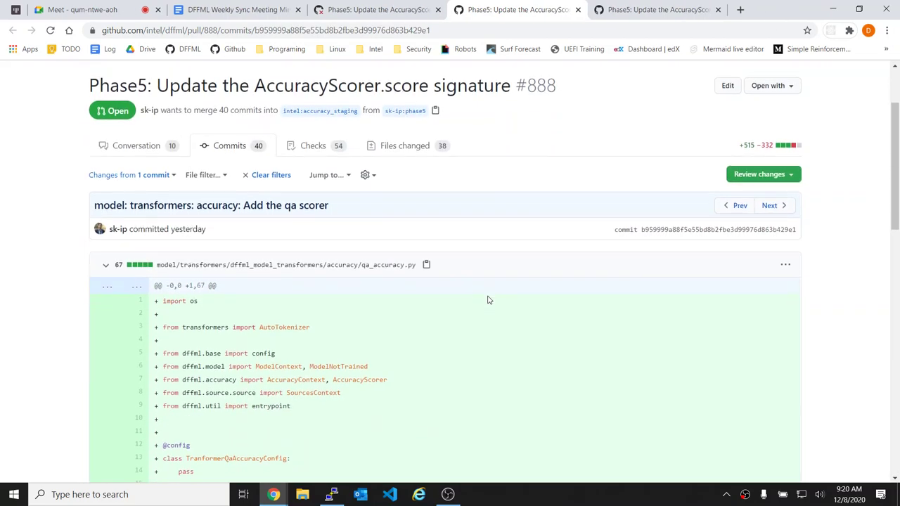
scroll(489, 301, "down", 10)
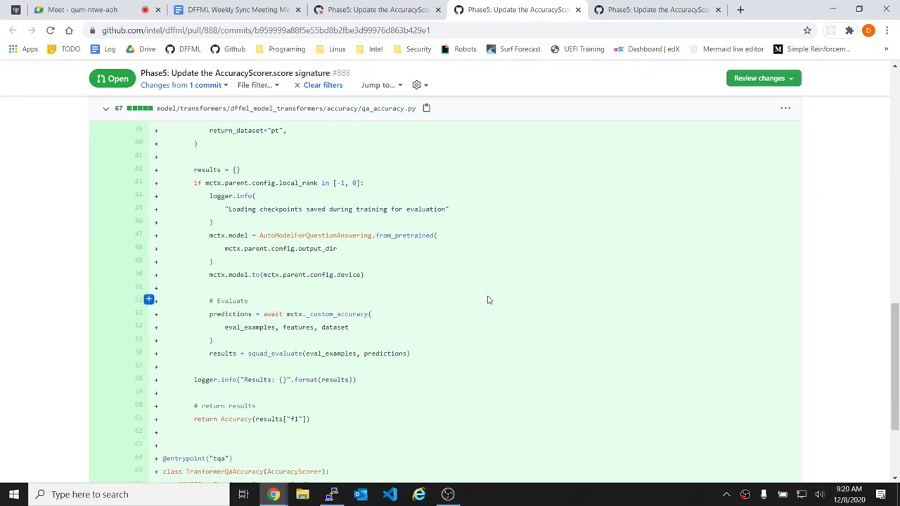
key("ctrl+w")
scroll(486, 298, "down", 3)
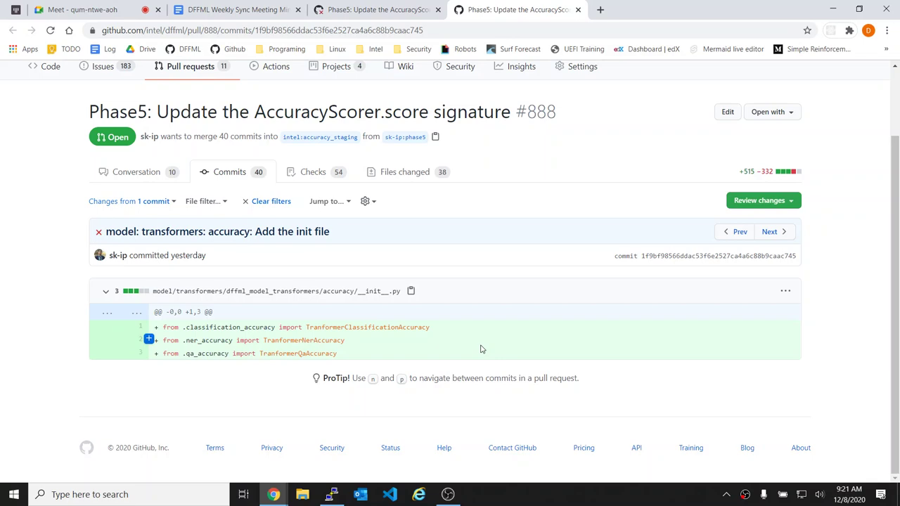
- Close the init file commit and open the circular-dependency and 'Use mctx instead of self' commits in new tabs
key("ctrl+w")
scroll(800, 265, "down", 3)
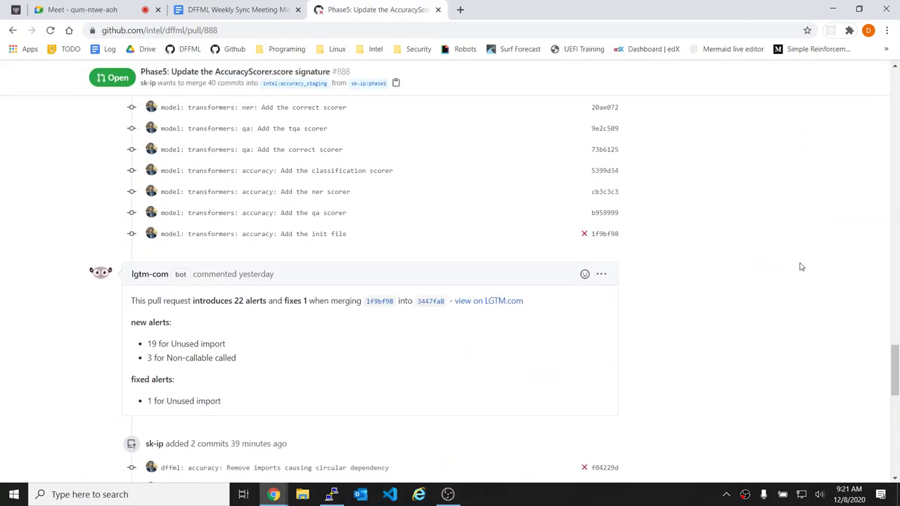
scroll(800, 265, "down", 2)
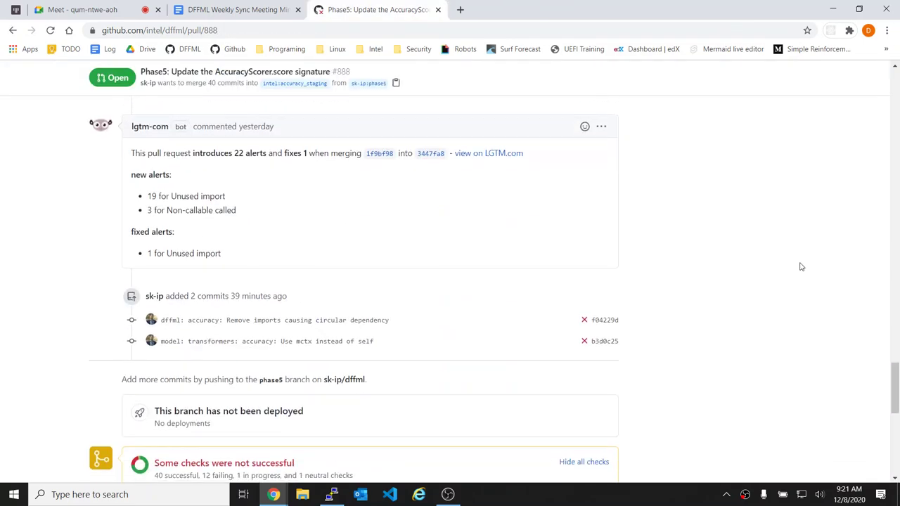
middle_click(269, 325)
middle_click(294, 343)
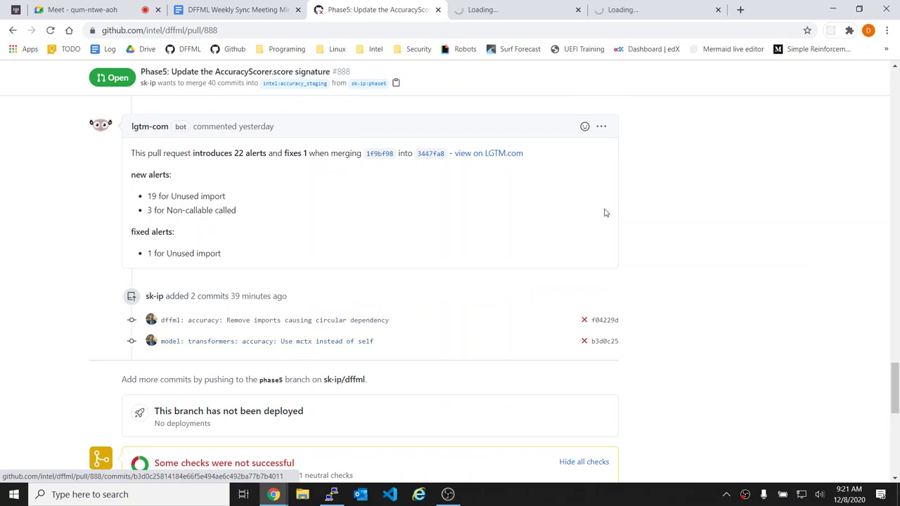
- Review the circular-dependency fix to accuracy.py, then bring the terminal forward
left_click(520, 9)
scroll(370, 265, "down", 3)
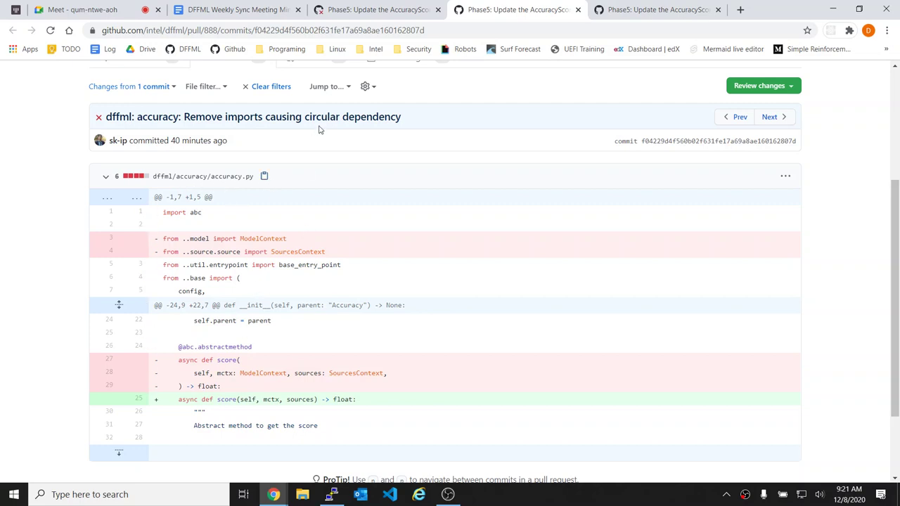
left_click(335, 496)
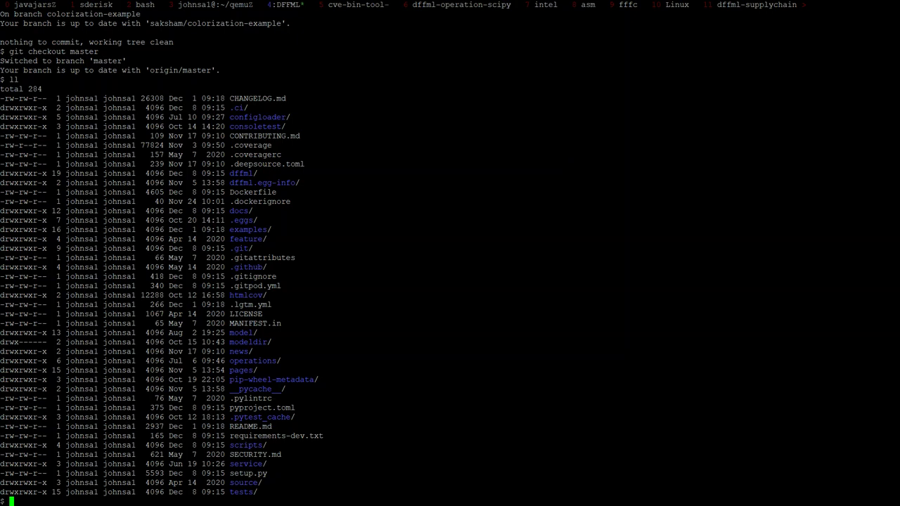
- Fetch the sk-ip remote, then check out phase4 and phase5
type("git fetch sk-ip")
key("Return")
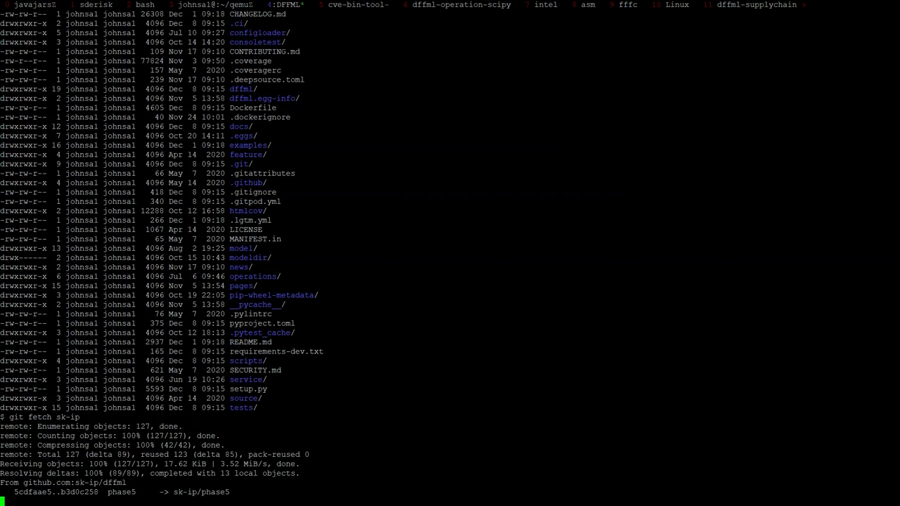
type("git checkout phase4")
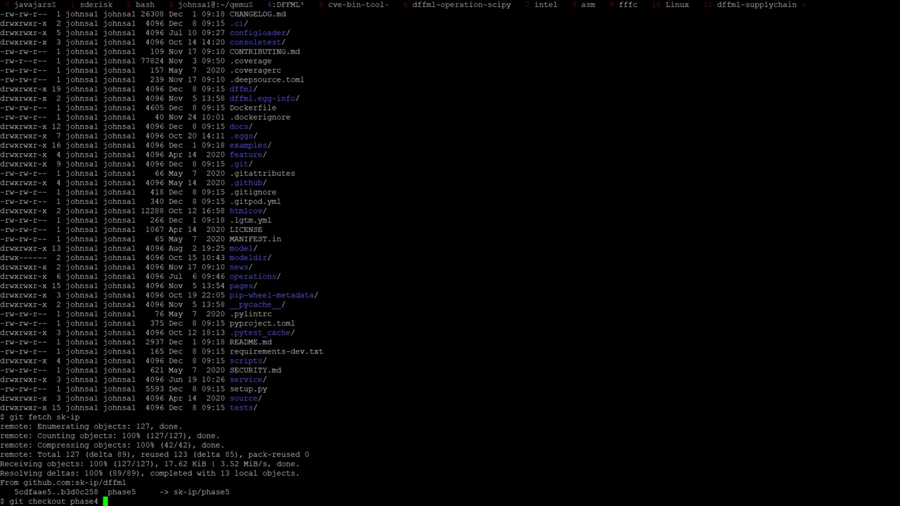
key("Return")
key("Up")
key("BackSpace")
type("5")
key("Return")
- Pull the new commits into phase5, list the files, and enter a git grep for accuracy
type("git pull")
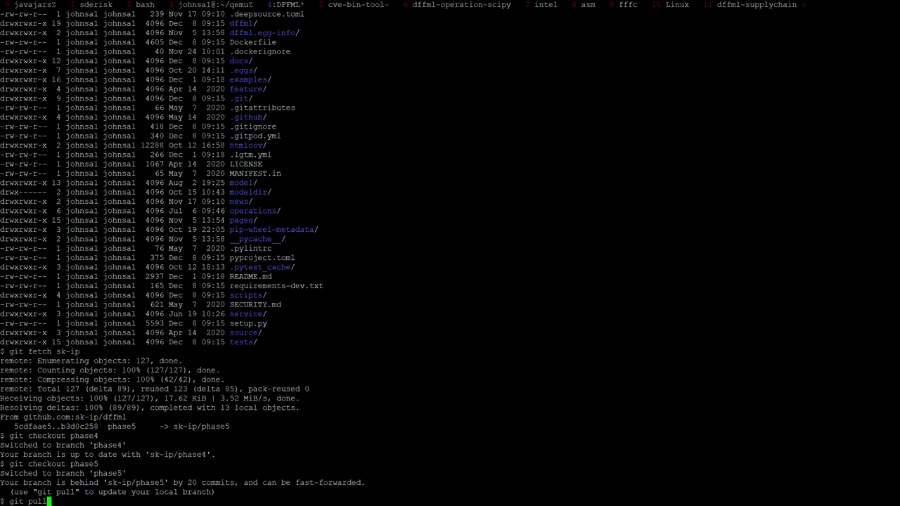
key("Return")
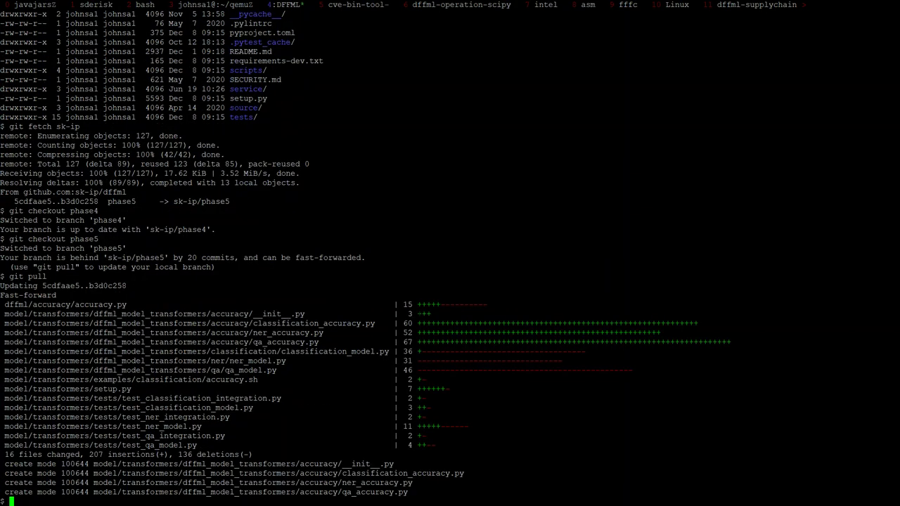
type("ll")
key("Return")
type("git ")
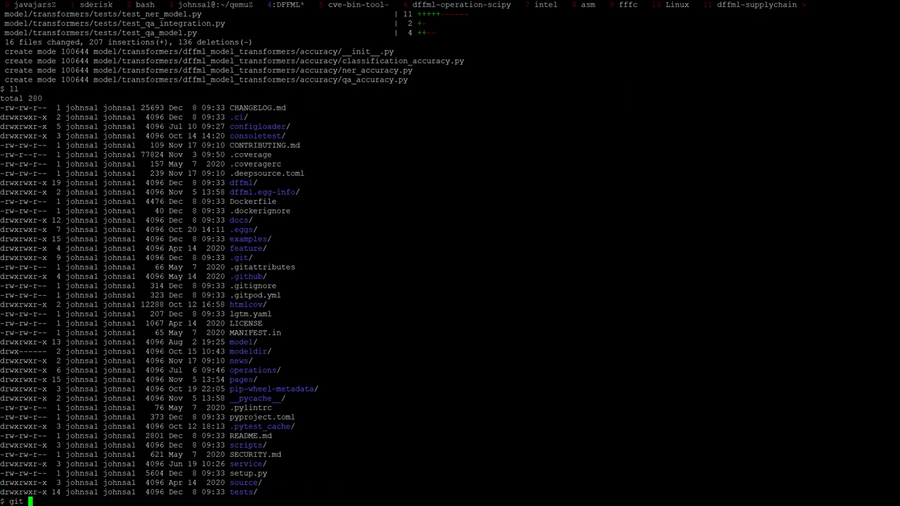
type("grep accuracy")
- Search the repository for 'accuracy', then for 'accuracy\.accuracy' imports on a cleared screen
key("Return")
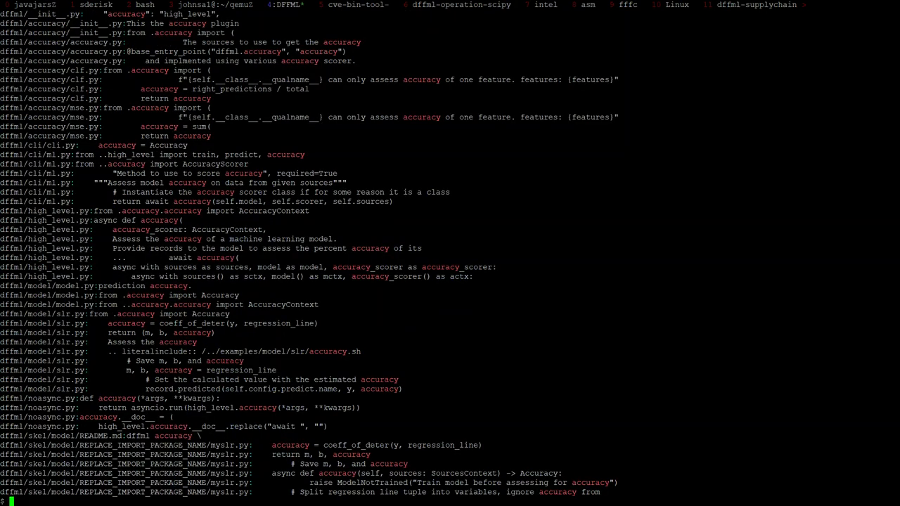
key("Up")
type("\\\\.accuracy")
key("Return")
key("ctrl+l")
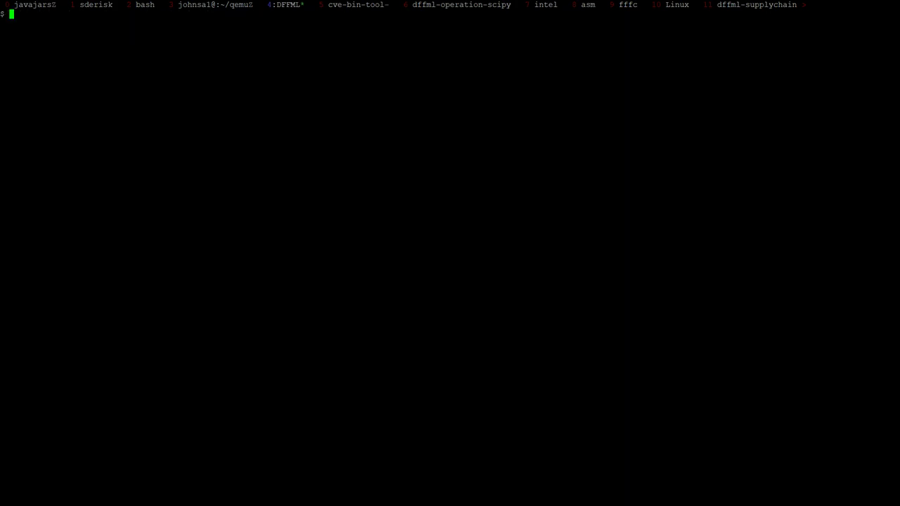
key("Up")
key("Return")
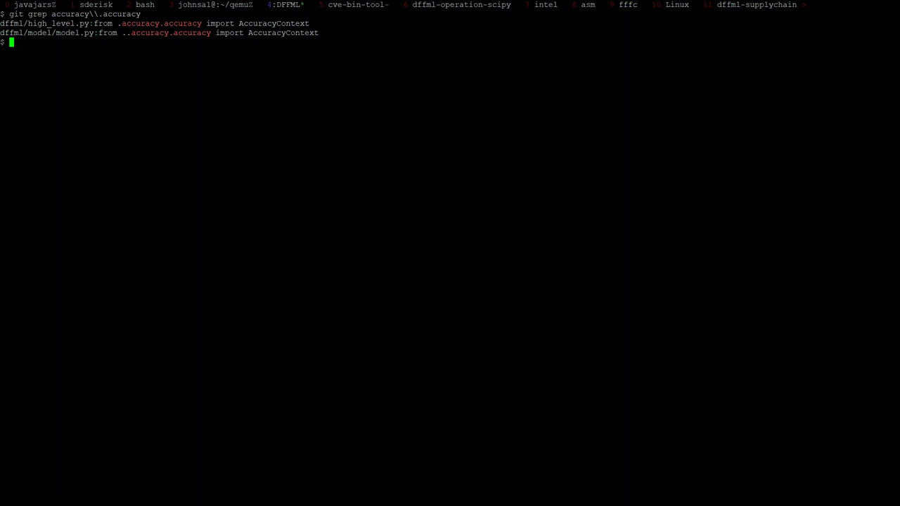
- Search the repository for every AccuracyContext reference with git grep
double_click(79, 25)
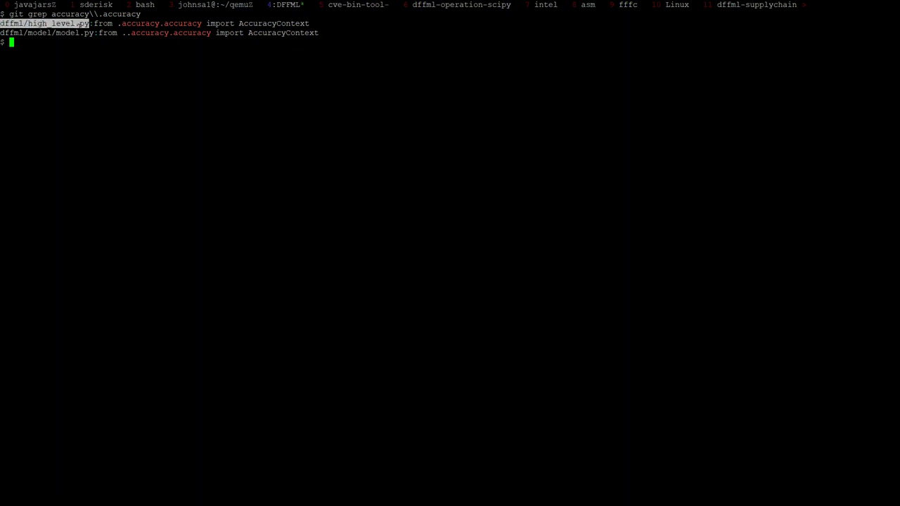
double_click(302, 33)
type("git grep")
middle_click(302, 33)
key("Return")
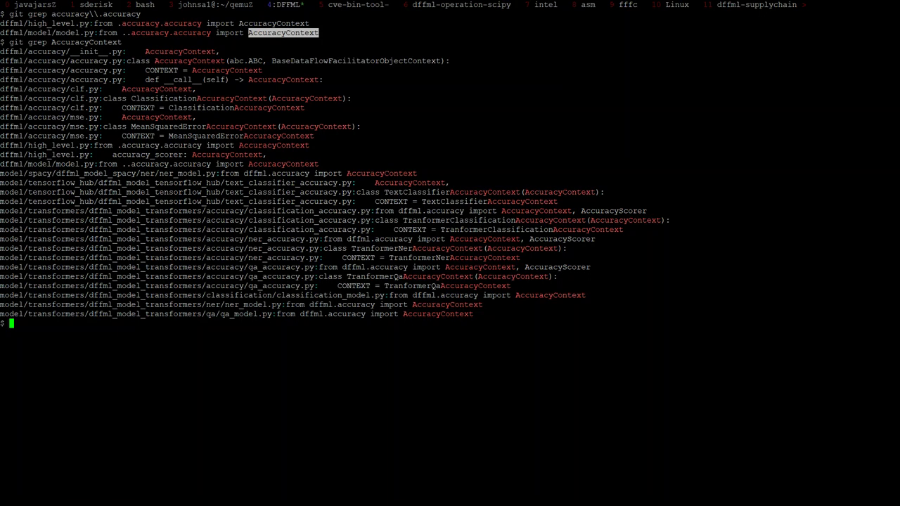
- Open dffml/model/model.py in vim
double_click(64, 163)
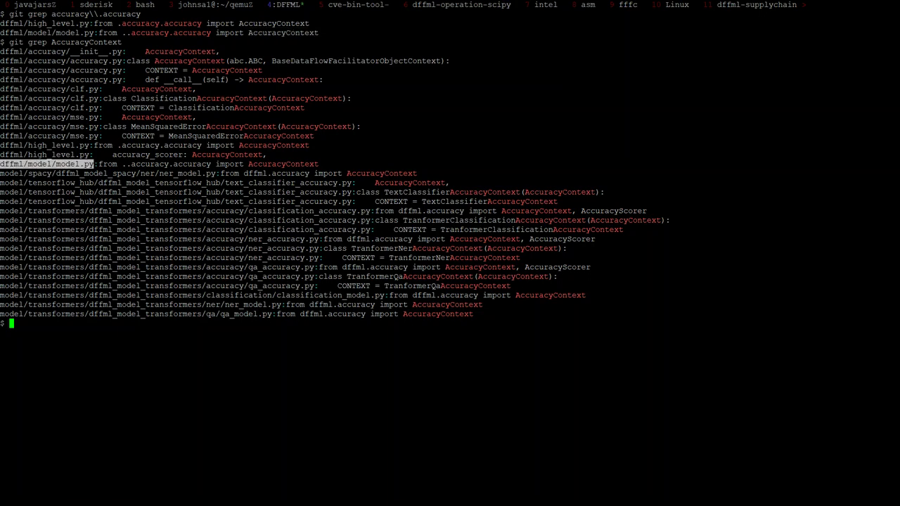
type("vim")
middle_click(64, 164)
key("Return")
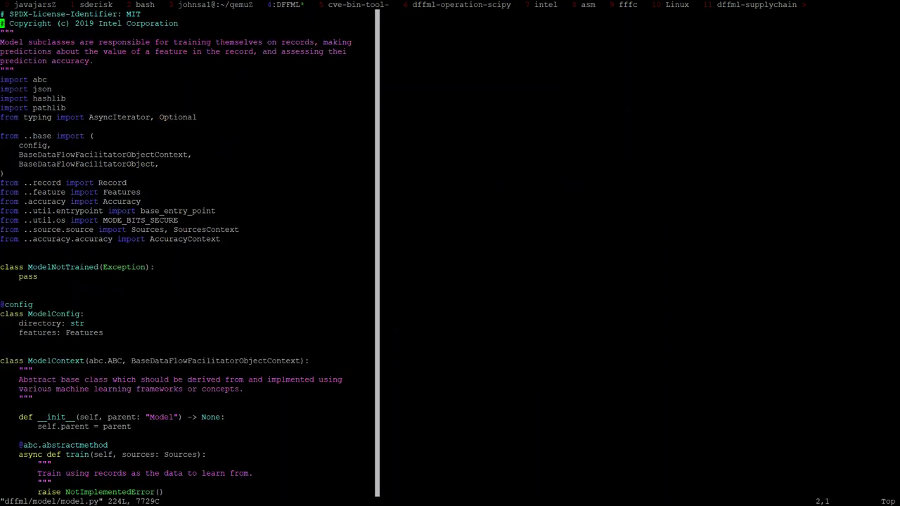
- Delete the 'from ..accuracy.accuracy import AccuracyContext' line and save the file
key("j")
key("j")
key("j")
key("j")
key("j")
key("j")
key("j")
key("j")
key("j")
key("j")
key("j")
key("j")
key("j")
key("j")
key("j")
key("k")
key("k")
key("k")
key("j")
key("j")
key("j")
key("j")
key("dollar")
key("asterisk")
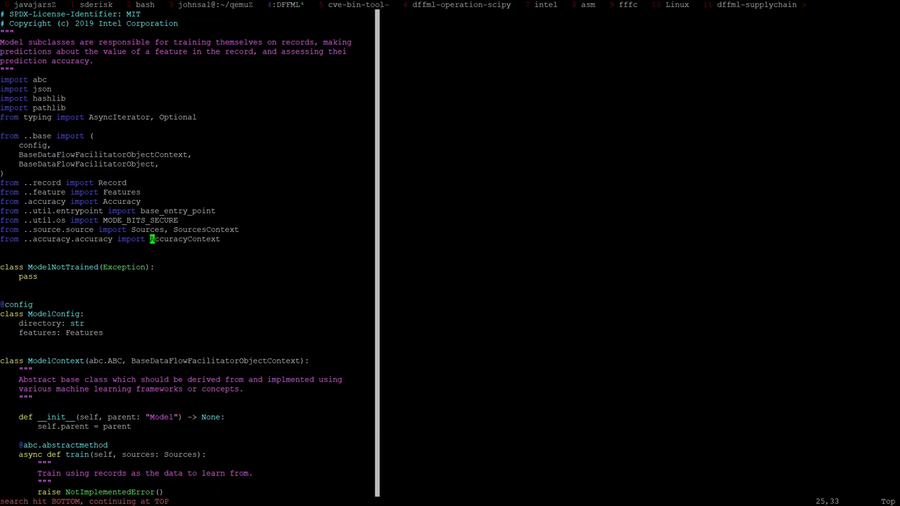
key("d")
key("d")
type(":w")
key("Return")
type(":wq")
key("Return")
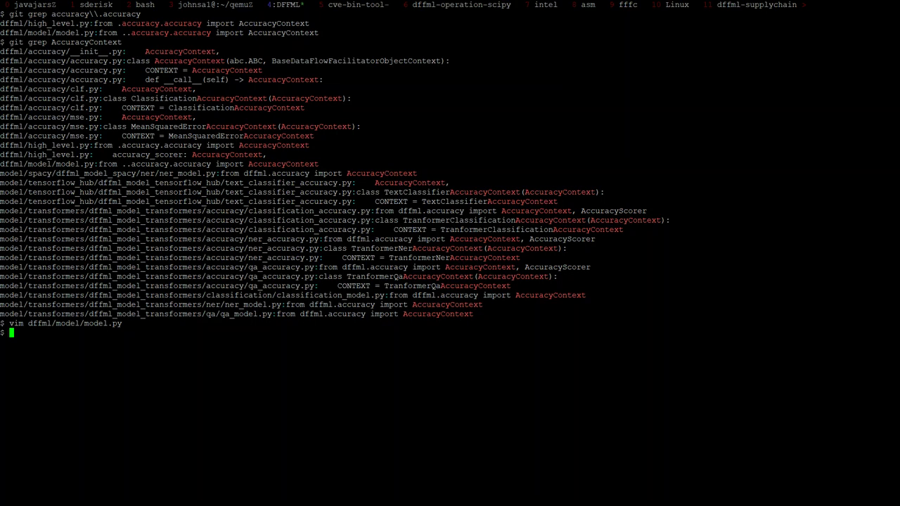
- Cancel the stray vim command and show the branch history with patches via git log -p
type("vim")
key("ctrl+c")
type("git log -p")
key("Return")
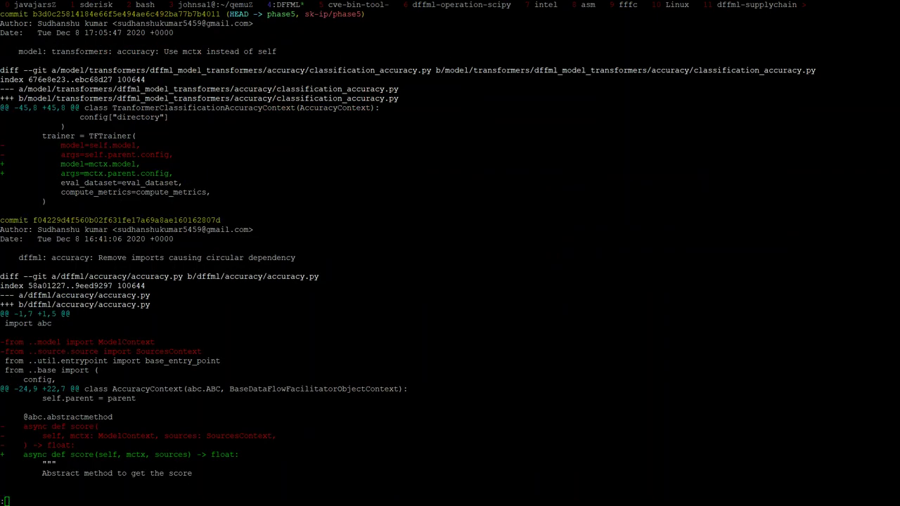
- Inspect the 'Remove imports causing circular dependency' commit and its accuracy.py diff in the log
key("alt+Tab")
key("alt+Tab")
double_click(68, 220)
scroll(408, 253, "down", 4)
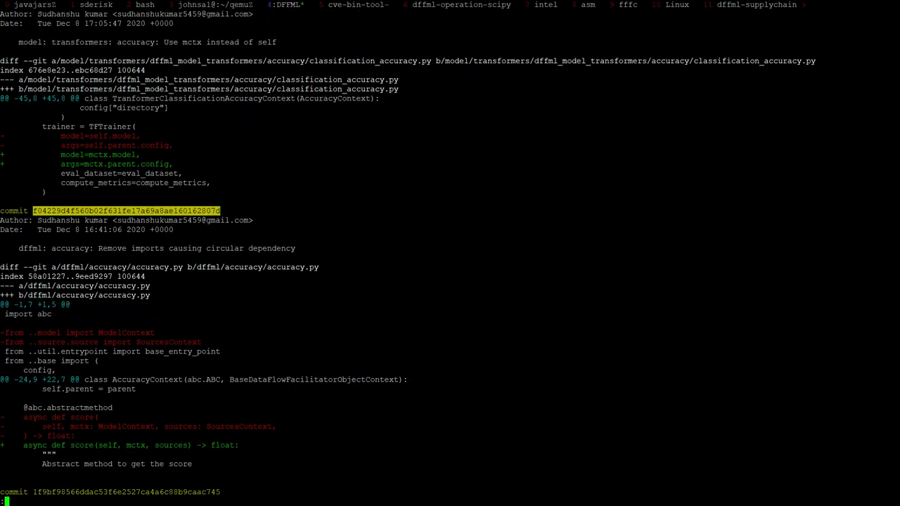
scroll(408, 253, "up", 2)
scroll(450, 253, "up", 2)
scroll(450, 253, "down", 2)
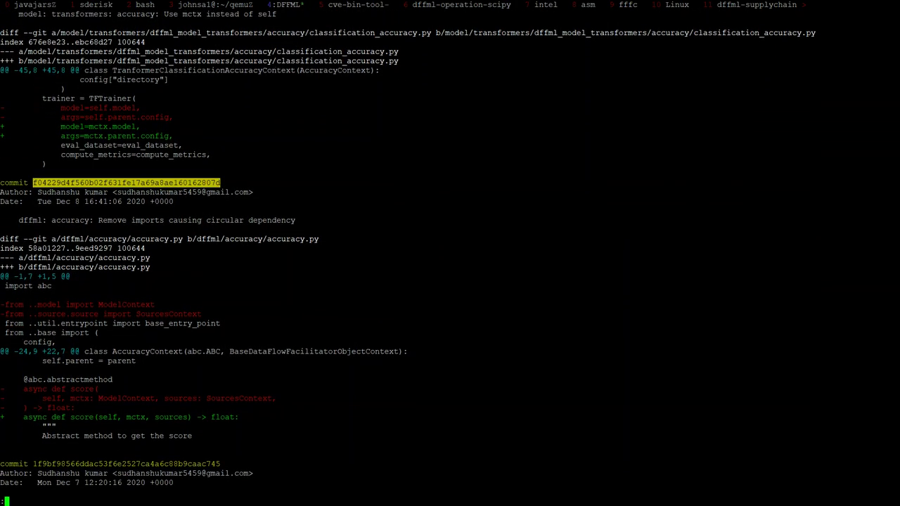
scroll(450, 253, "up", 2)
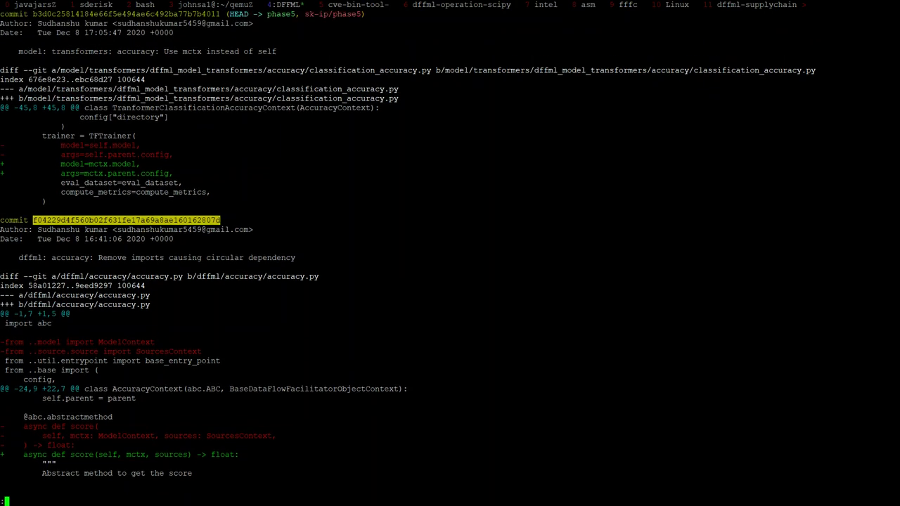
scroll(450, 253, "down", 2)
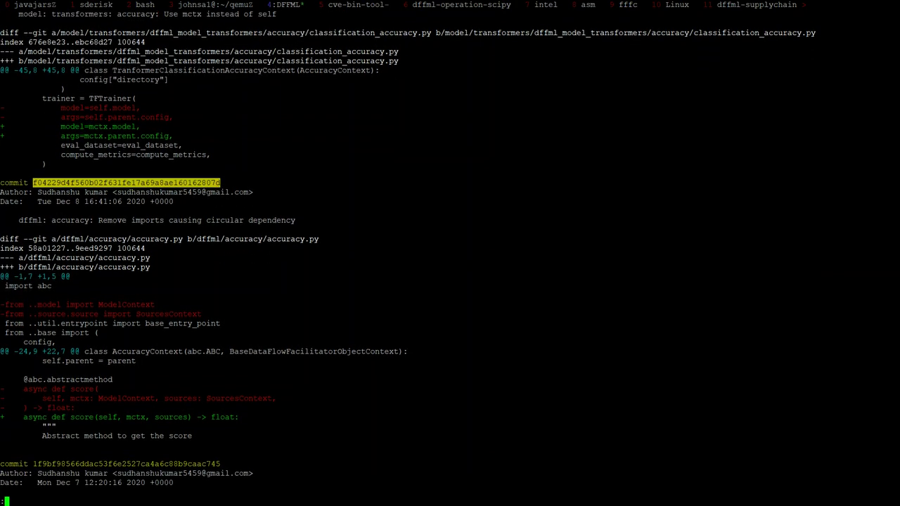
left_click_drag(96, 220, 167, 230)
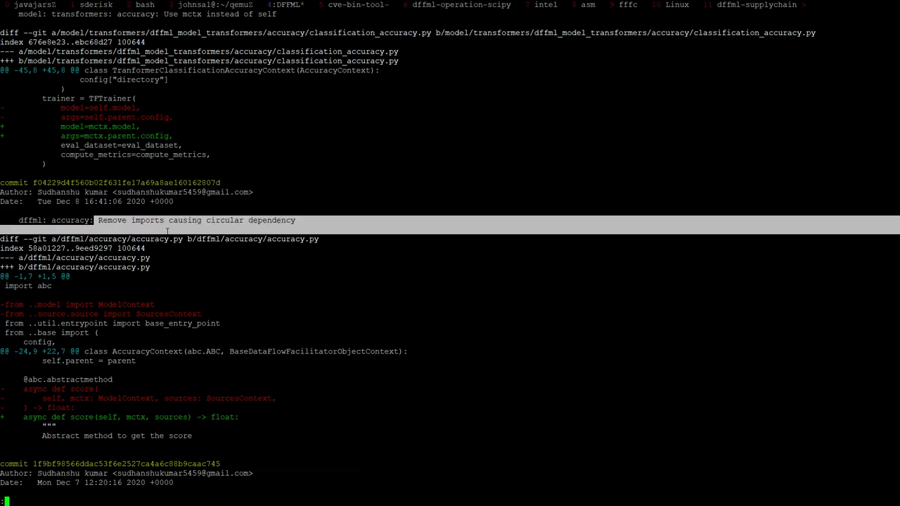
left_click(271, 223)
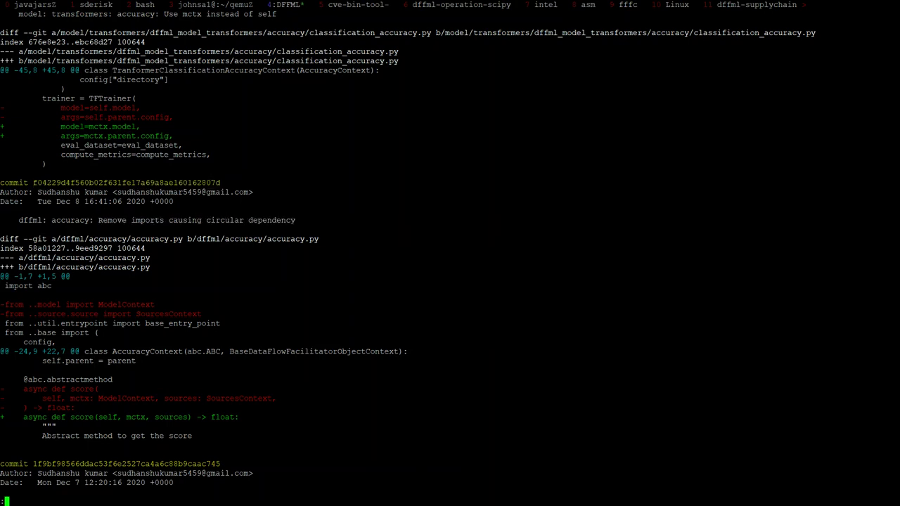
scroll(449, 254, "up", 2)
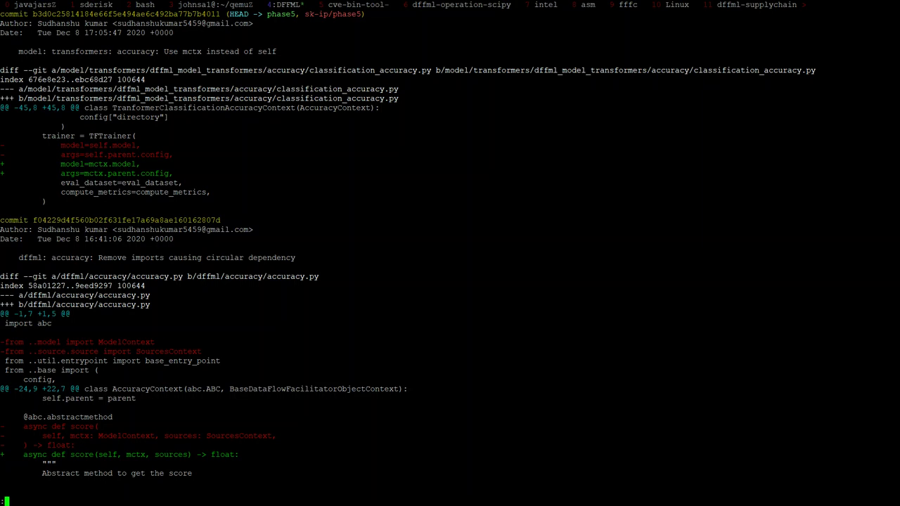
scroll(450, 253, "down", 2)
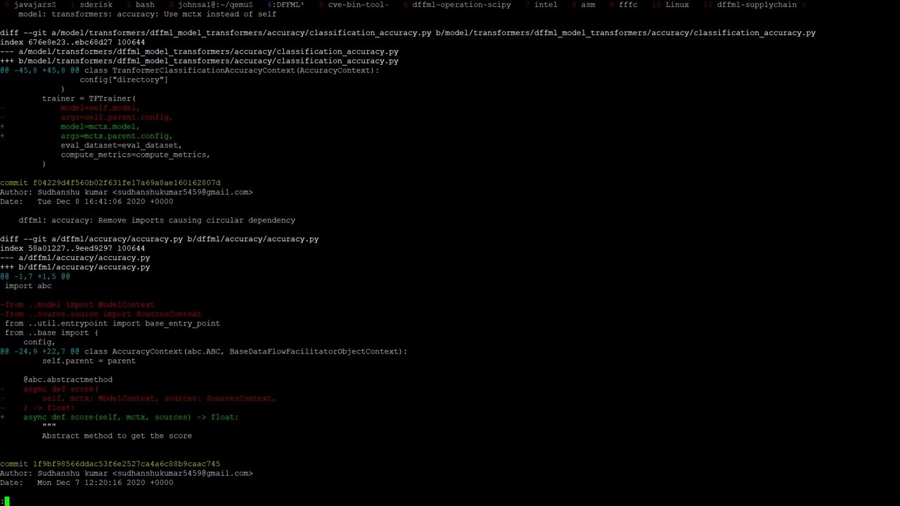
- Run python setup.py test, then list the repository directory contents
type("ython setup.py test")
key("Return")
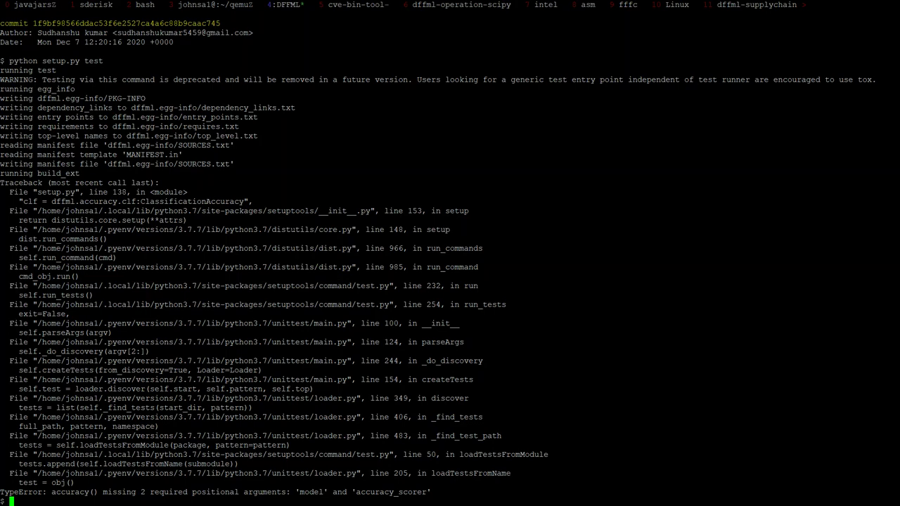
type("ll")
key("Return")
- Run python -m unittest on tests, then retry it verbosely with a .* pattern
type("python")
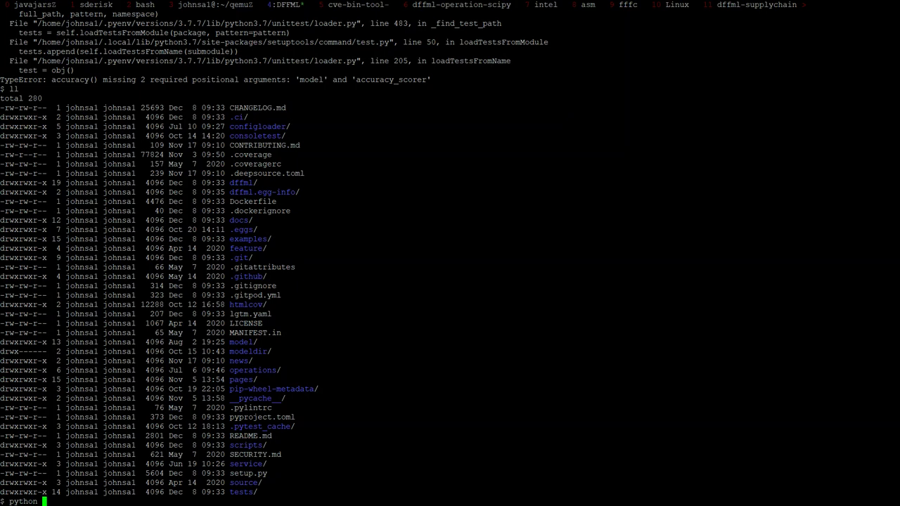
type(" -m unittest")
type("s")
key("BackSpace")
type("tests")
key("Return")
key("Up")
key("Left")
key("Left")
key("Left")
key("Left")
key("Left")
key("Left")
key("Left")
key("Left")
key("Left")
key("Left")
key("Left")
key("Left")
key("Left")
key("Left")
key("Left")
key("Left")
key("Left")
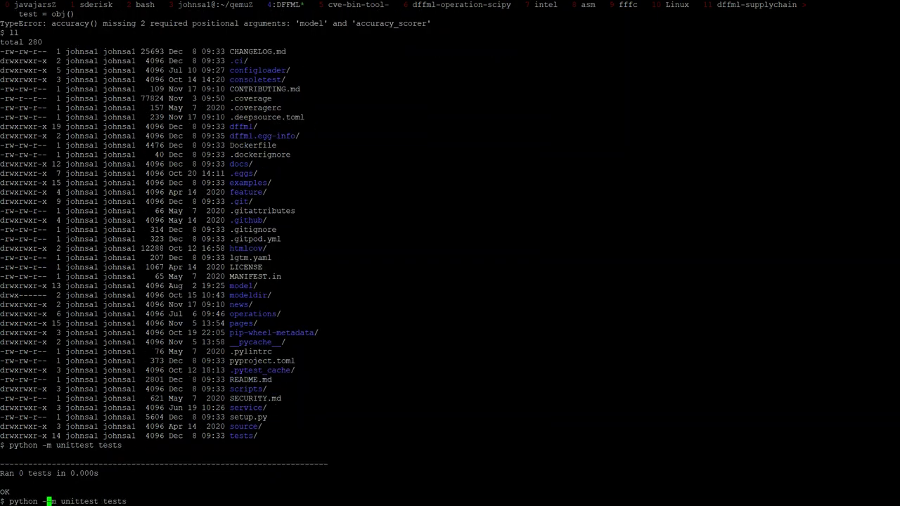
key("Right")
key("Right")
key("Right")
key("Right")
key("Right")
key("Right")
key("Right")
key("Right")
key("Right")
key("Right")
key("Right")
key("Right")
type("-v")
key("End")
type(".*")
key("Return")
- Rerun python -m unittest -v with no arguments so the full 267-test suite runs
key("Up")
key("BackSpace")
key("BackSpace")
key("Return")
key("Up")
type(".")
key("BackSpace")
key("BackSpace")
key("BackSpace")
key("BackSpace")
key("BackSpace")
key("BackSpace")
key("Return")
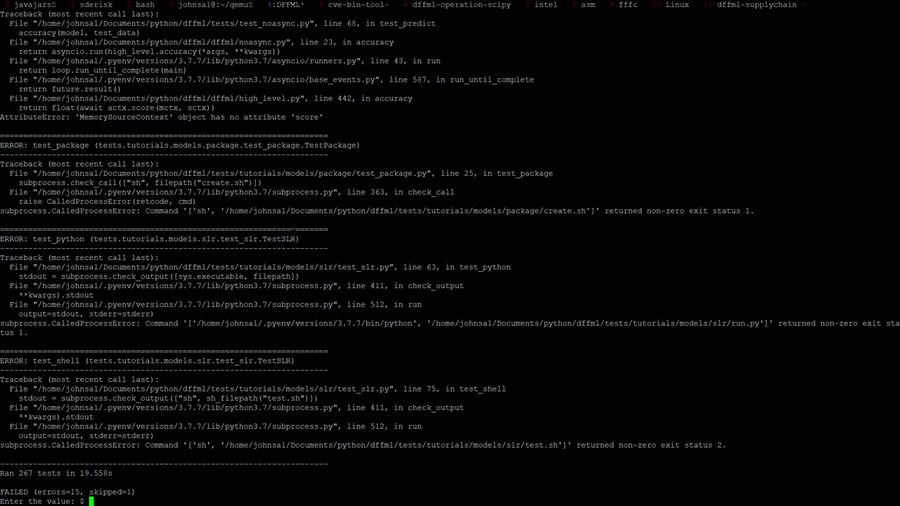
- Change into model/transformers and list its contents
key("Return")
key("Return")
key("Return")
type("ll")
key("Return")
type("cd model/transformers/")
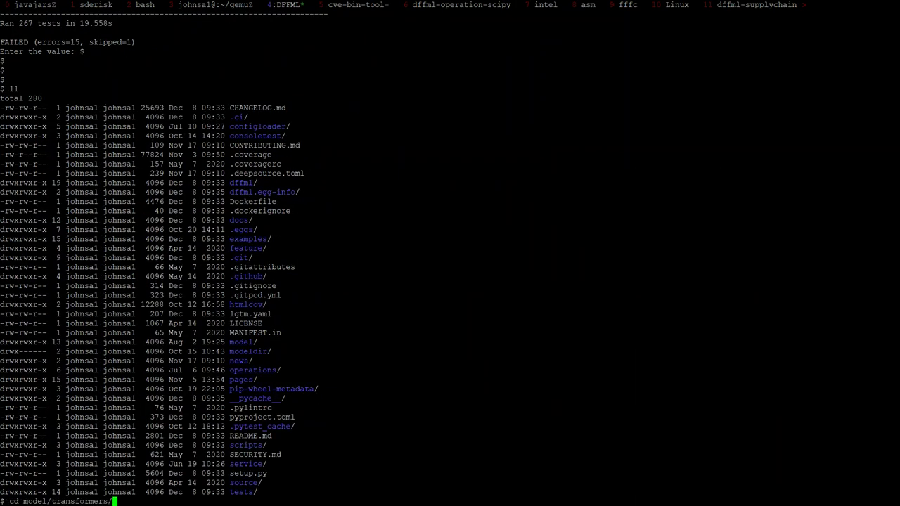
key("Return")
type("ll")
key("Return")
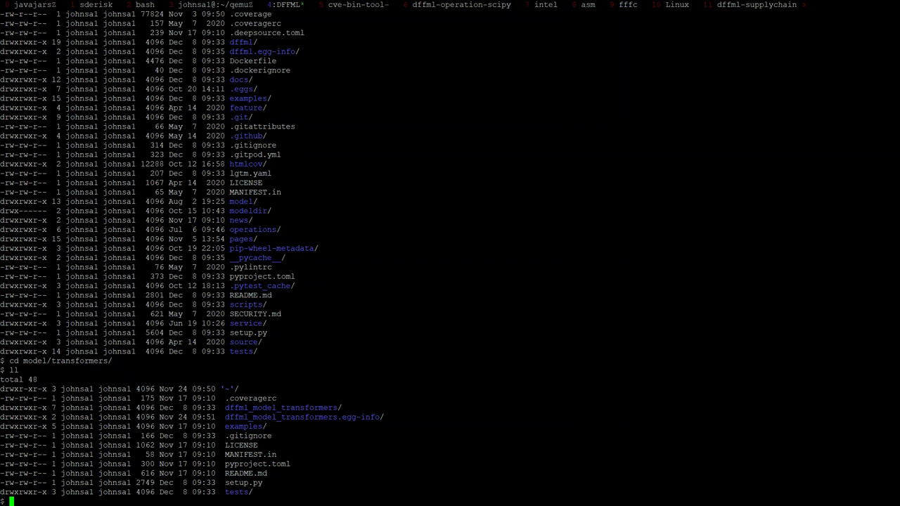
- Force-delete the stray ~ directory with rm -rf \~ and confirm it is gone
type("rm \\~")
key("Return")
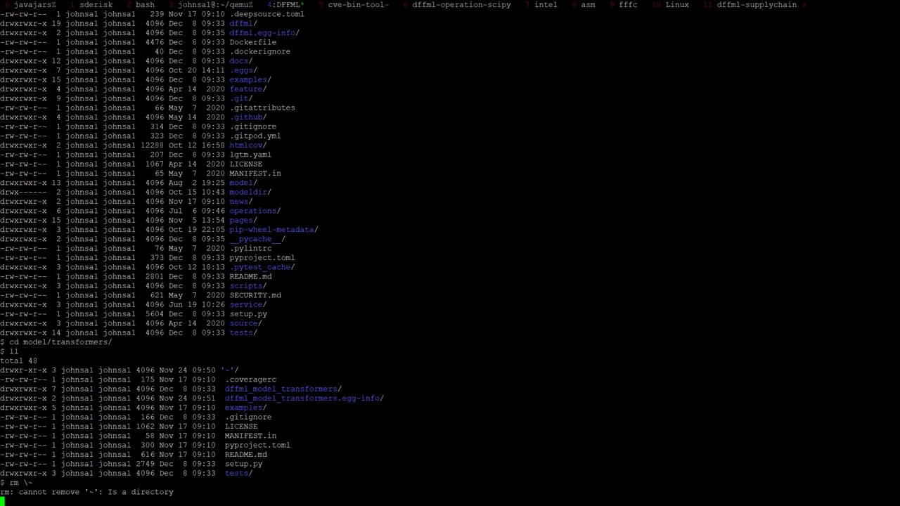
type("g")
key("BackSpace")
type("rm -rf \\~")
key("Return")
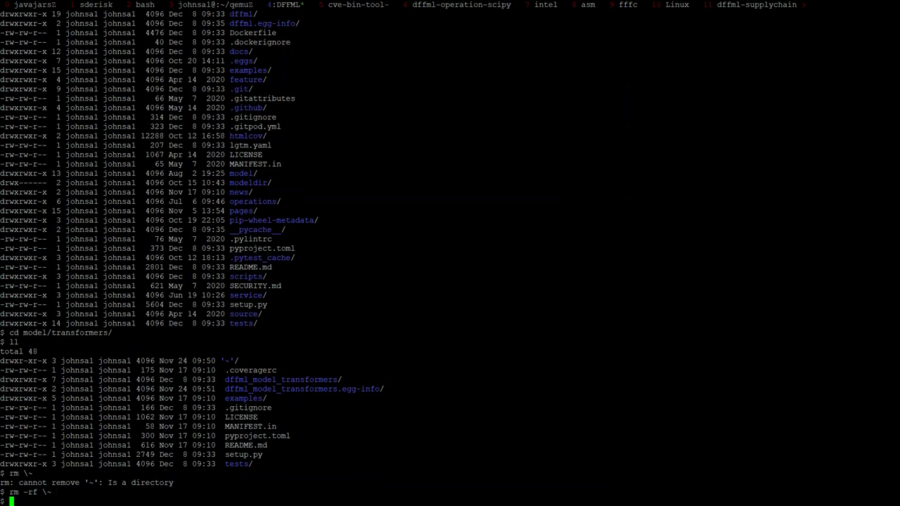
type("git status")
key("Return")
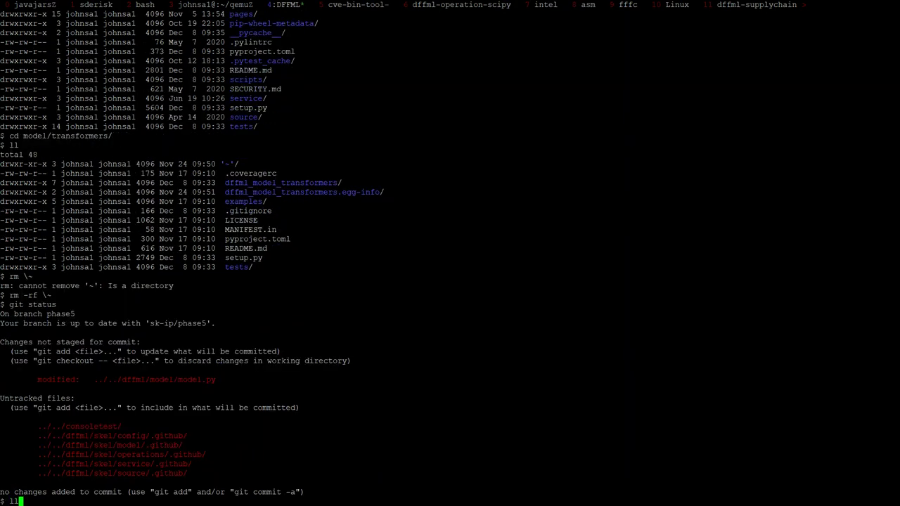
type("ll")
key("Return")
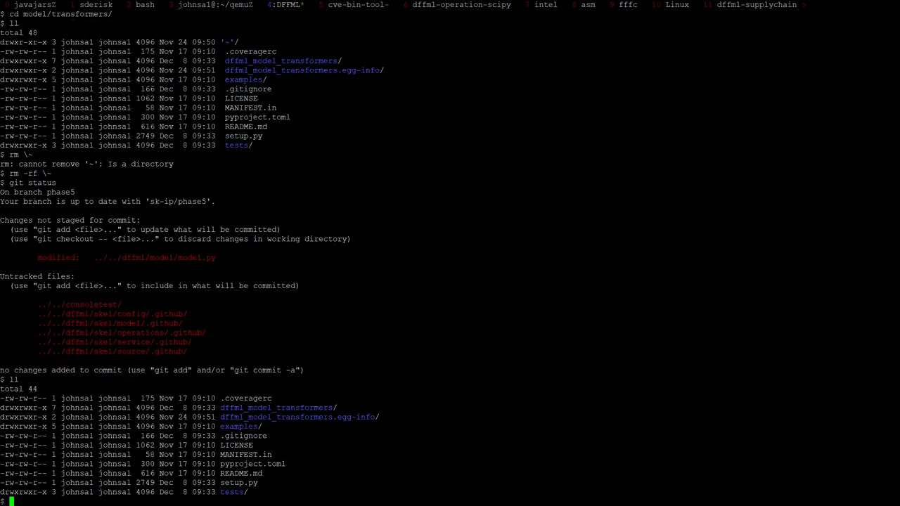
- Check git status and git diff, showing model.py dropping the AccuracyContext import
type("cd ./../")
key("BackSpace")
key("BackSpace")
key("ctrl+c")
type("ll")
key("Return")
type("git status")
key("Return")
type("git diff")
key("Return")
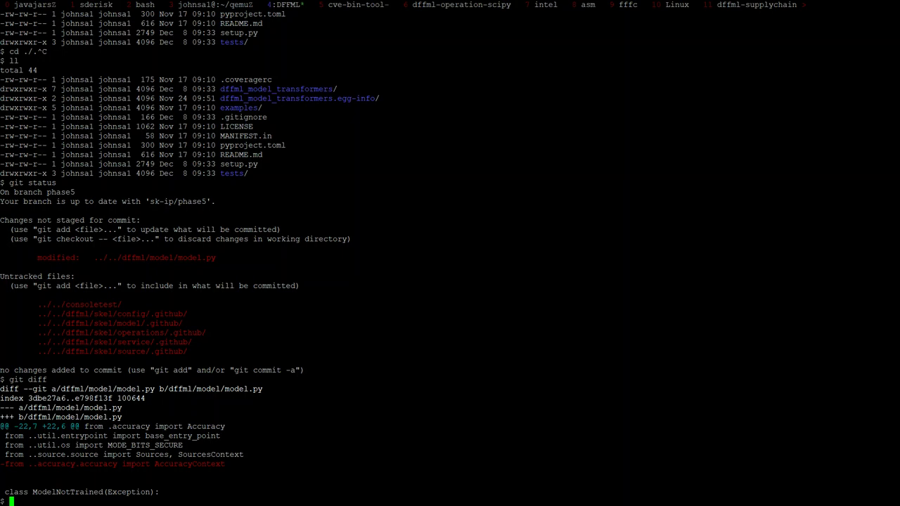
key("Up")
key("Up")
key("Up")
key("Up")
key("Up")
key("Up")
key("Up")
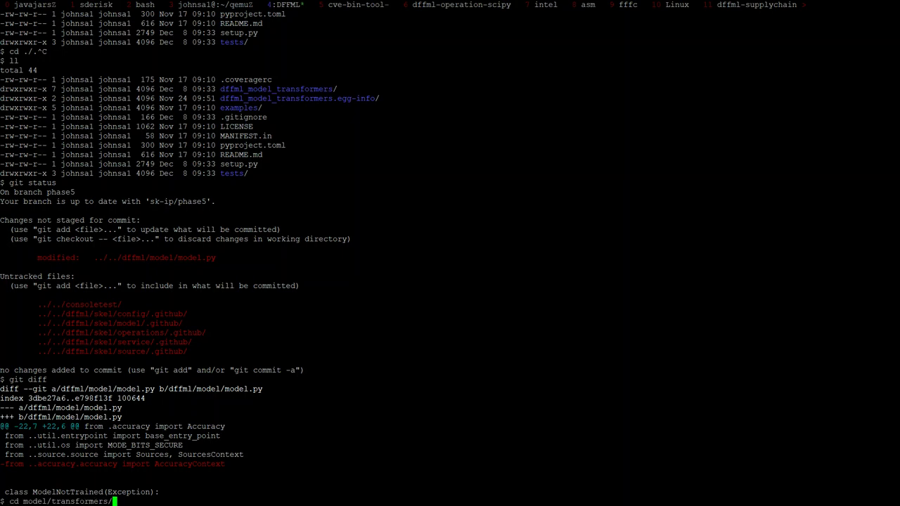
key("Up")
key("Up")
key("Up")
- Run the transformers unit tests verbosely, then interrupt them mid-download
key("ctrl+w")
key("Return")
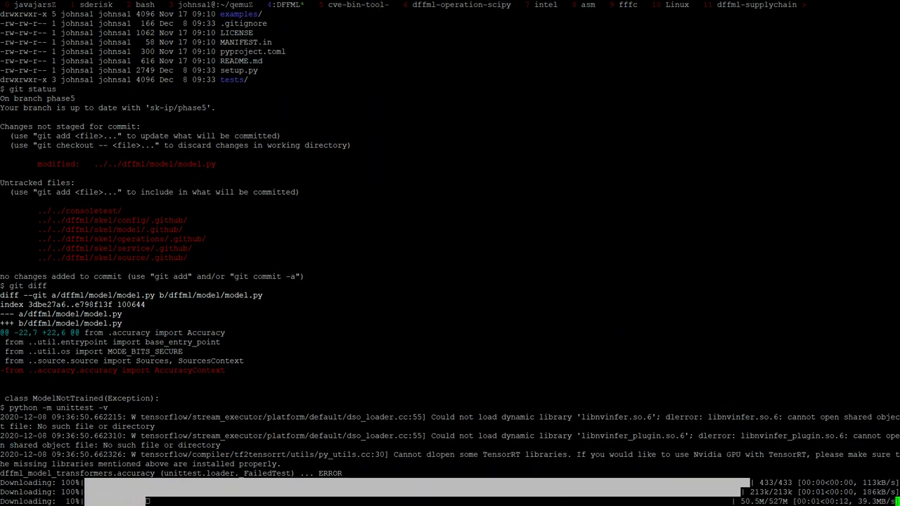
key("ctrl+c")
key("ctrl+c")
key("ctrl+c")
type("ll")
key("Return")
- Show git diff and select the removed AccuracyContext import line without its minus
type("git diff")
key("Return")
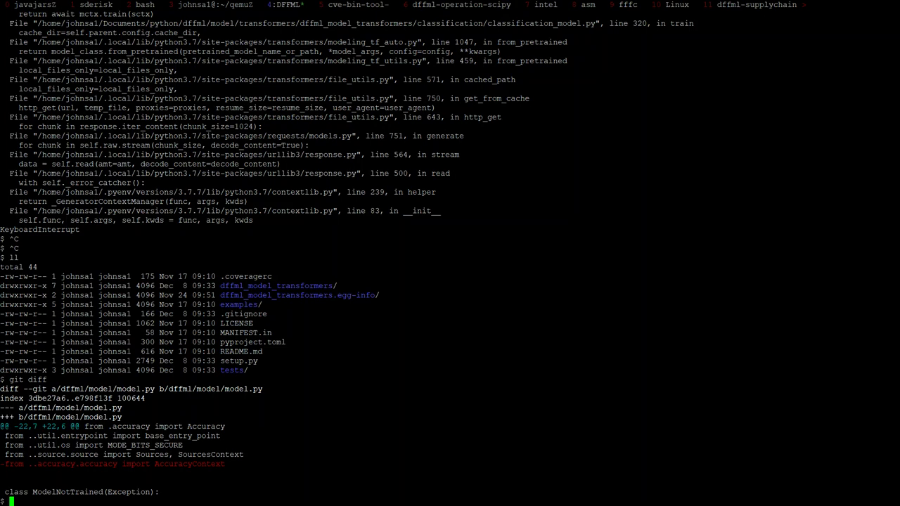
triple_click(113, 464)
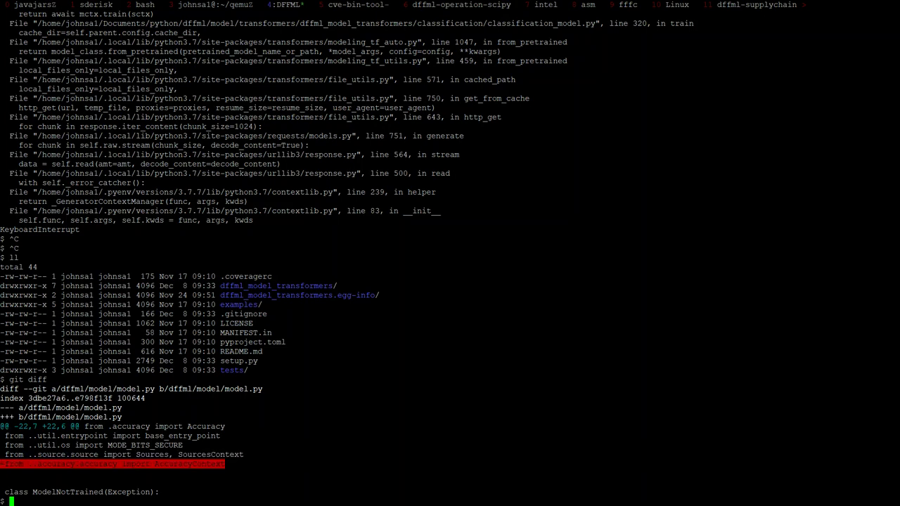
left_click_drag(1, 464, 6, 464)
- Comment on accuracy.py line 25 suggesting git rebase -i HEAD~8 to drop the commit
key("alt+Tab")
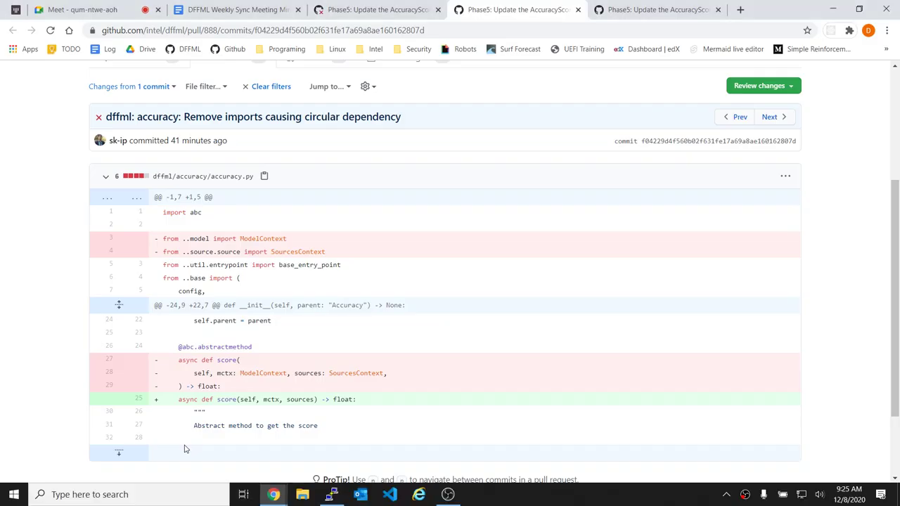
left_click(148, 399)
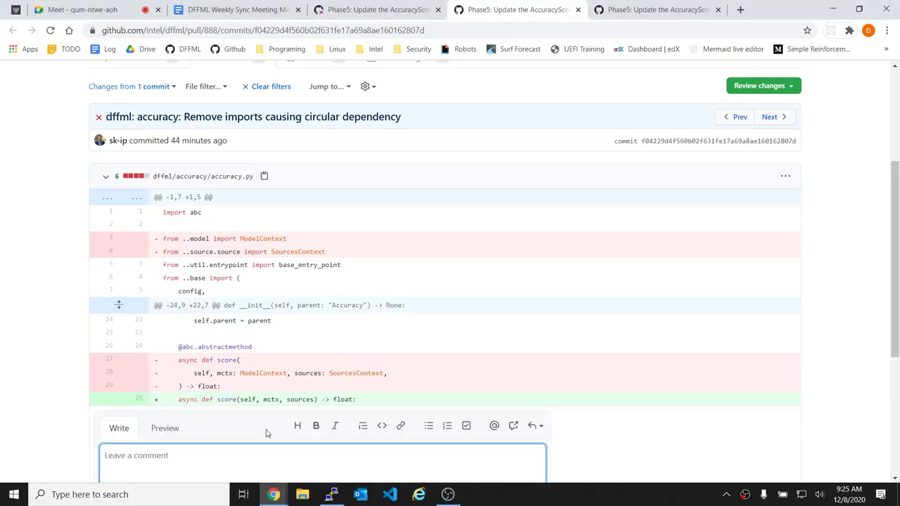
type("I think we can remove this commit")
key("Return")
type("```cono")
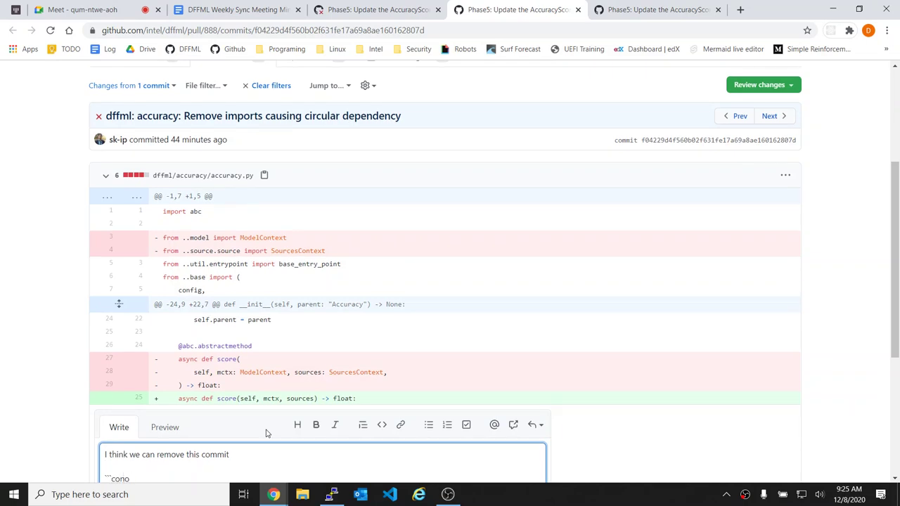
key("BackSpace")
type("sole")
key("Return")
type("$ git rebase")
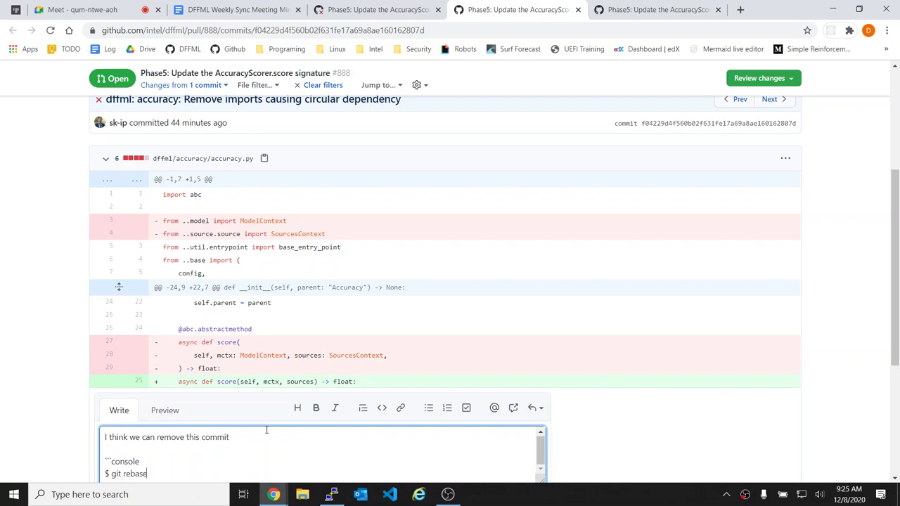
type(" -i HEAD~8")
key("Return")
type("```")
key("Return")
key("Return")
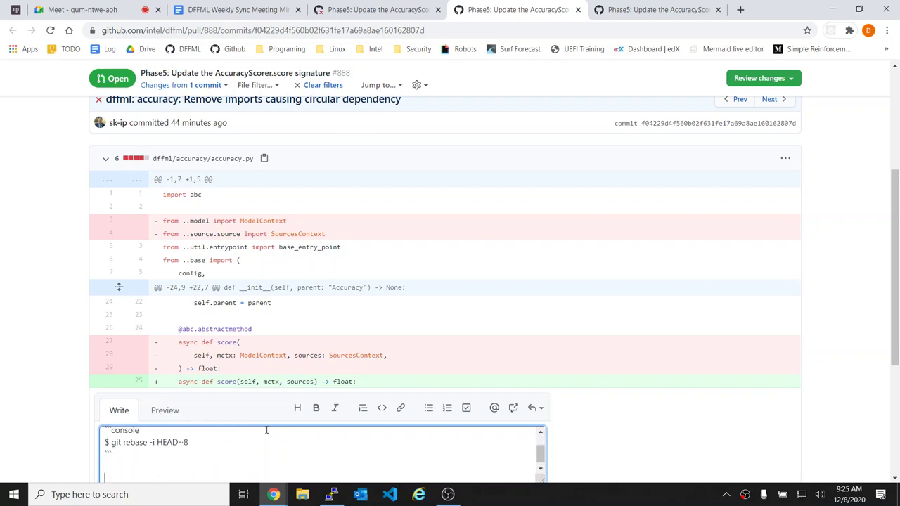
type("Then drop the commit.")
key("Return")
key("Return")
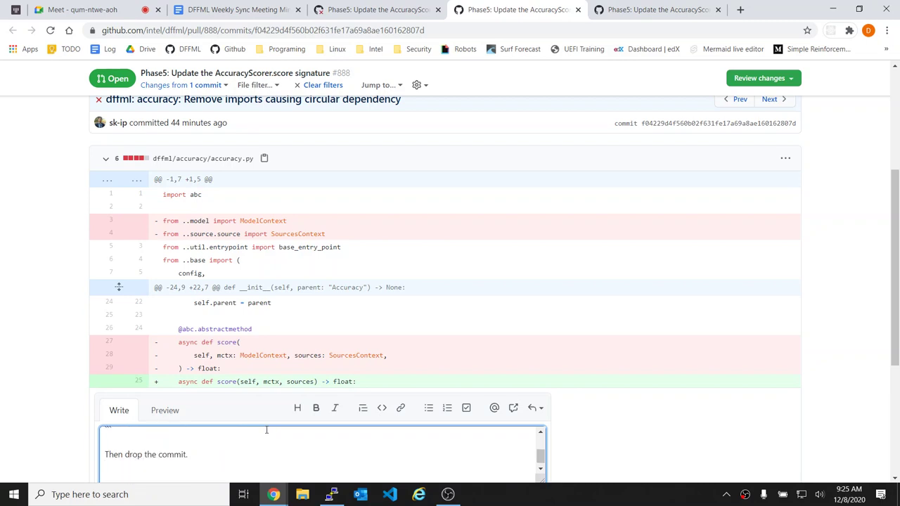
- Add that removing the pasted AccuracyContext import from dffml/model/model.py replaces it, and post
type("Should be able to replace it with `")
key("ctrl+v")
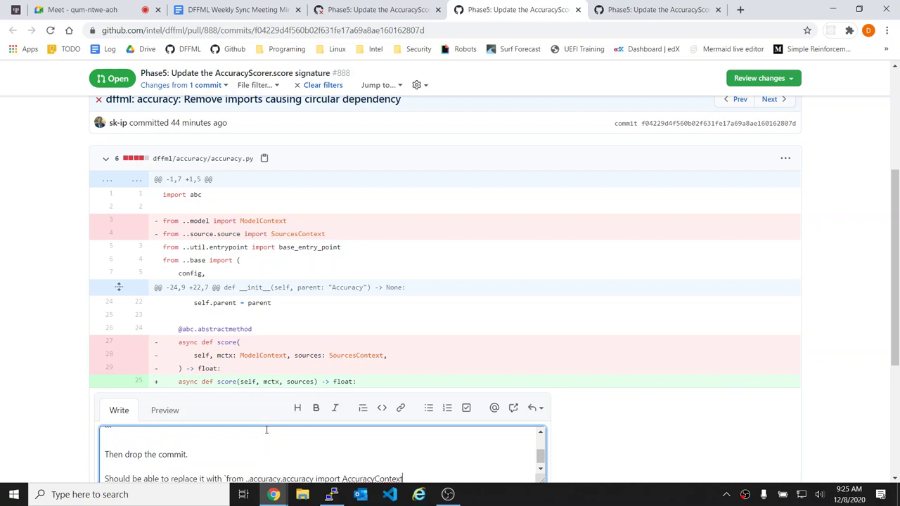
type("`")
key("ctrl+Left")
key("ctrl+Left")
key("ctrl+Left")
key("ctrl+Left")
key("ctrl+Left")
key("ctrl+Left")
type("removal of ")
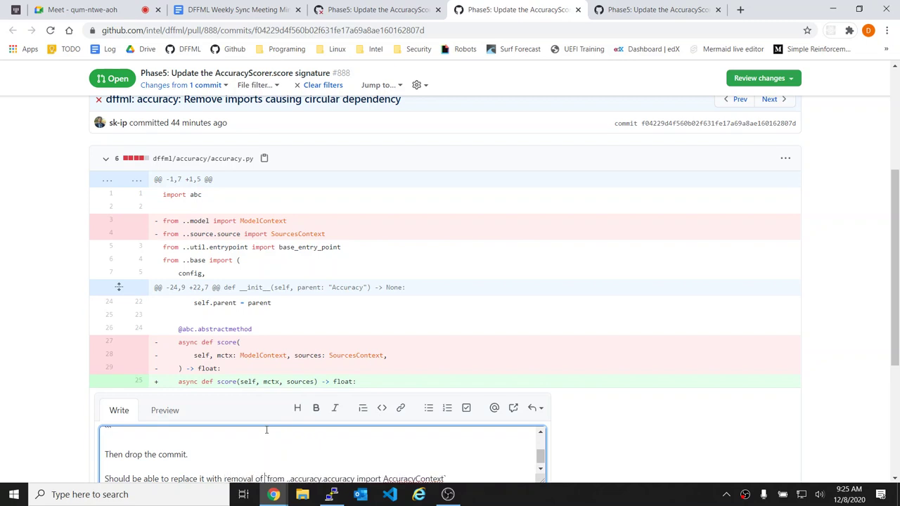
type(" line from `dffml")
type("/model/model.py")
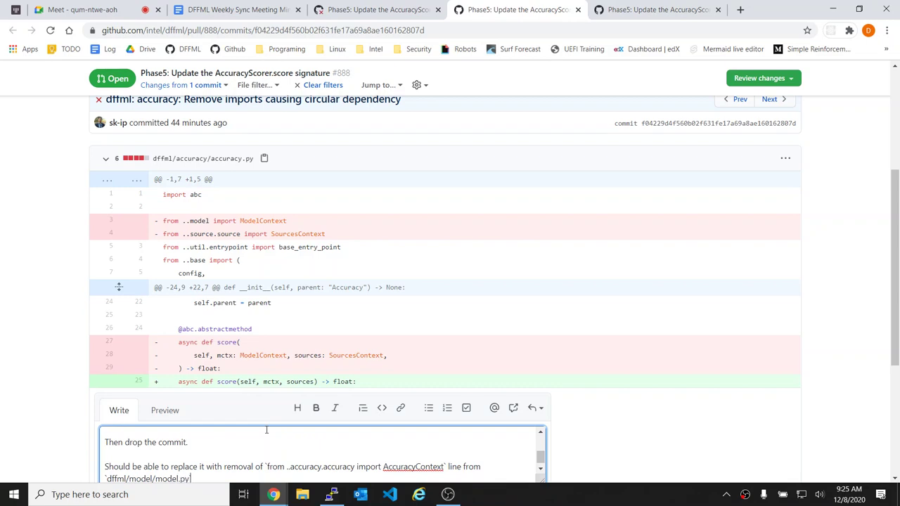
scroll(406, 364, "down", 2)
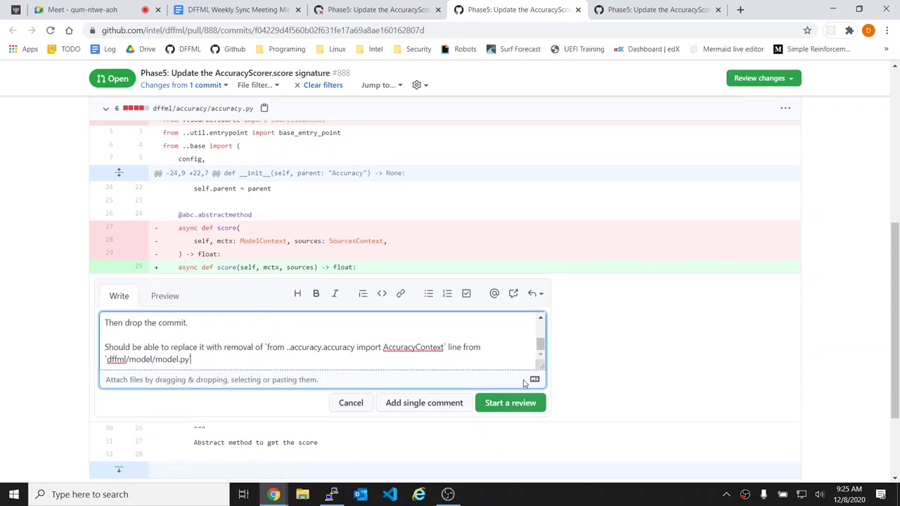
type("`.")
left_click(440, 404)
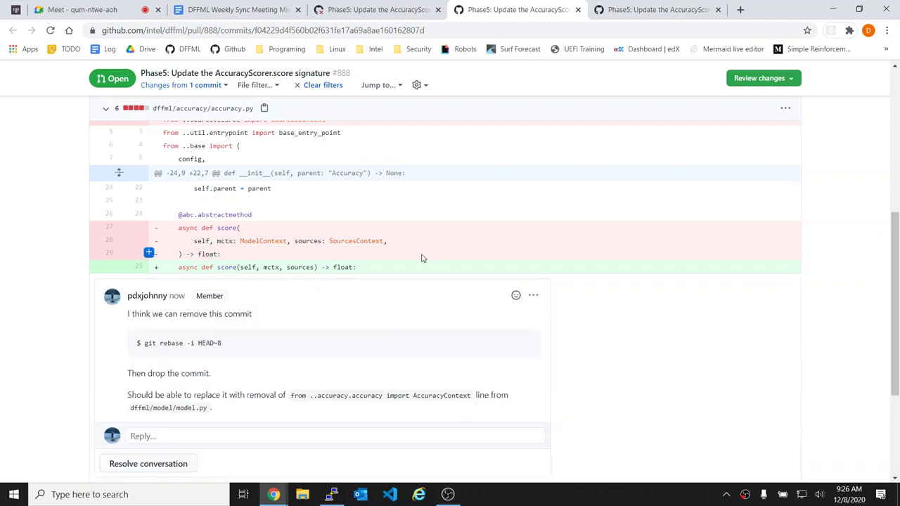
- Erase the mistyped git stat, clear the terminal with Ctrl+L, and list the transformers directory
scroll(341, 390, "up", 2)
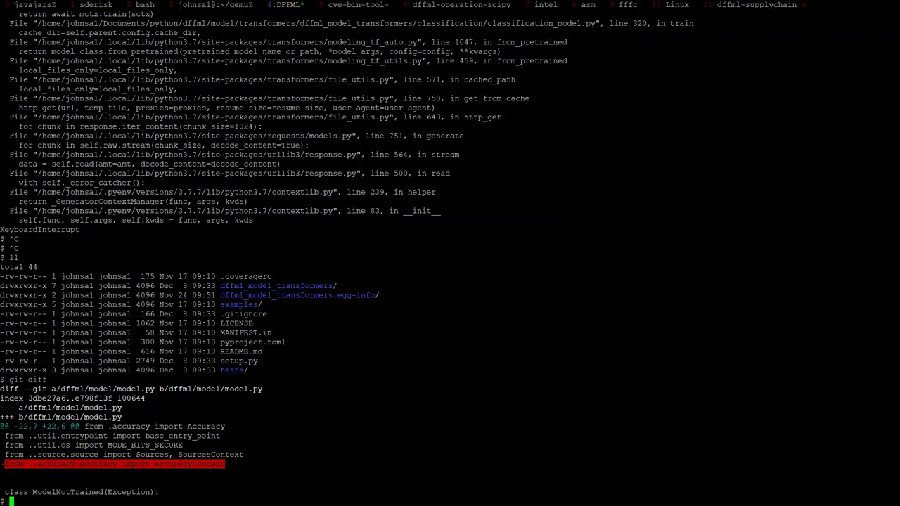
type("git stat")
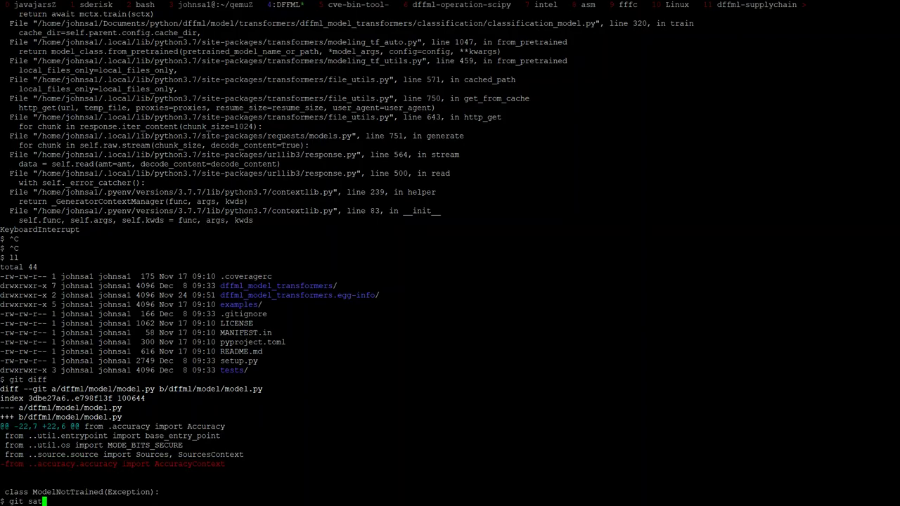
key("BackSpace")
key("BackSpace")
key("BackSpace")
key("BackSpace")
key("BackSpace")
type("s")
key("BackSpace")
key("BackSpace")
key("BackSpace")
key("BackSpace")
key("ctrl+l")
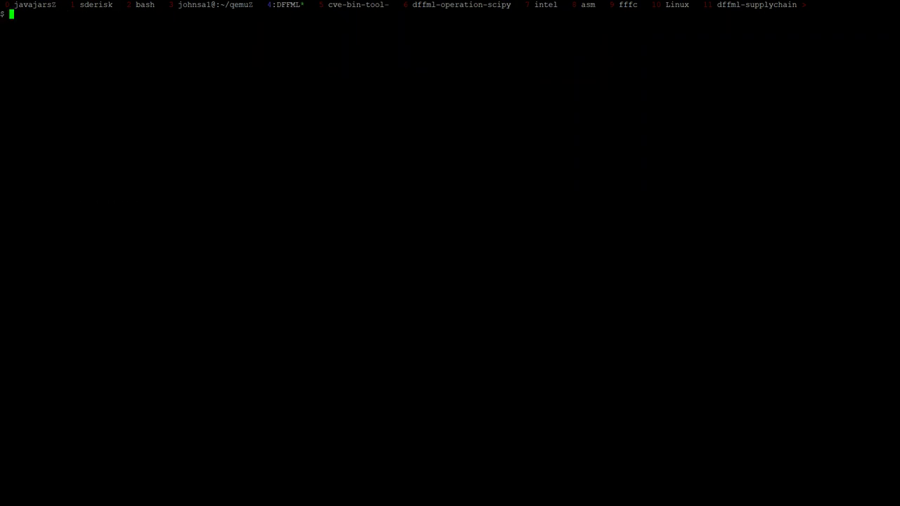
type("ll")
key("Return")
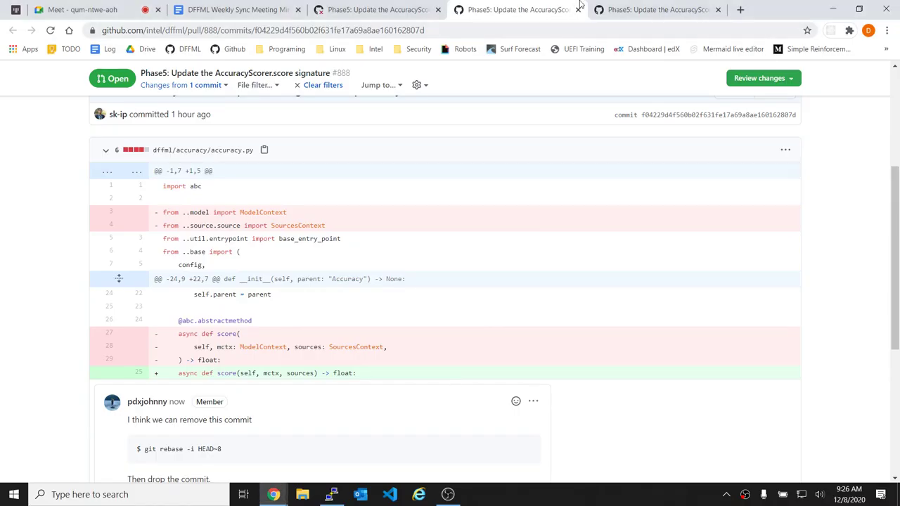
- Review the 'Use mctx instead of self' commit diff in classification_accuracy.py
left_click(630, 6)
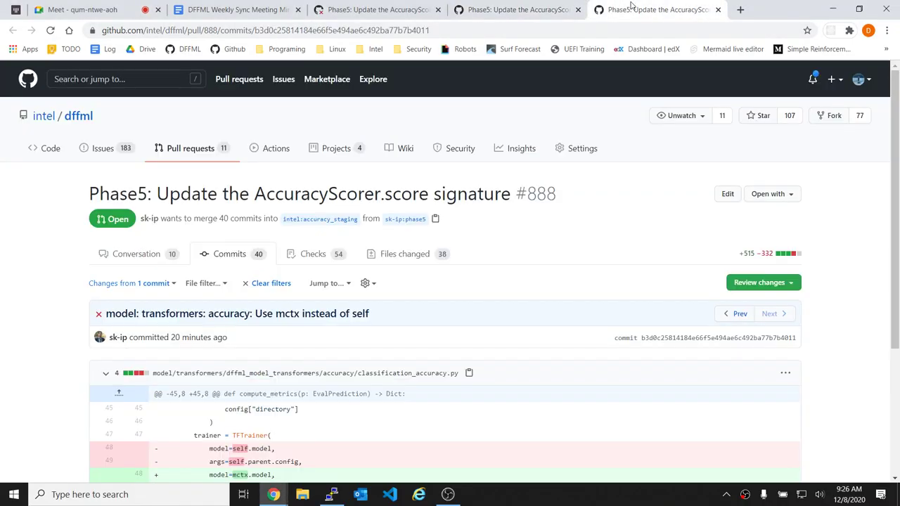
scroll(457, 335, "down", 4)
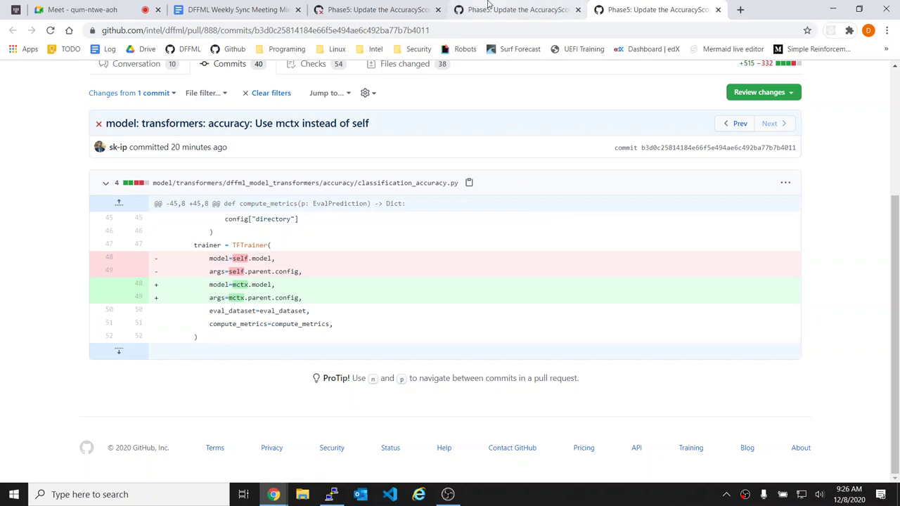
left_click(376, 8)
left_click(94, 8)
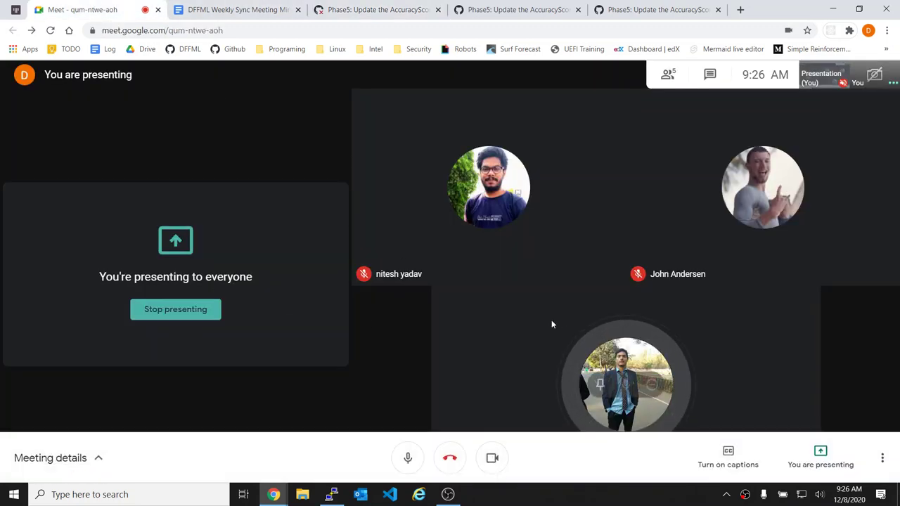
left_click(649, 9)
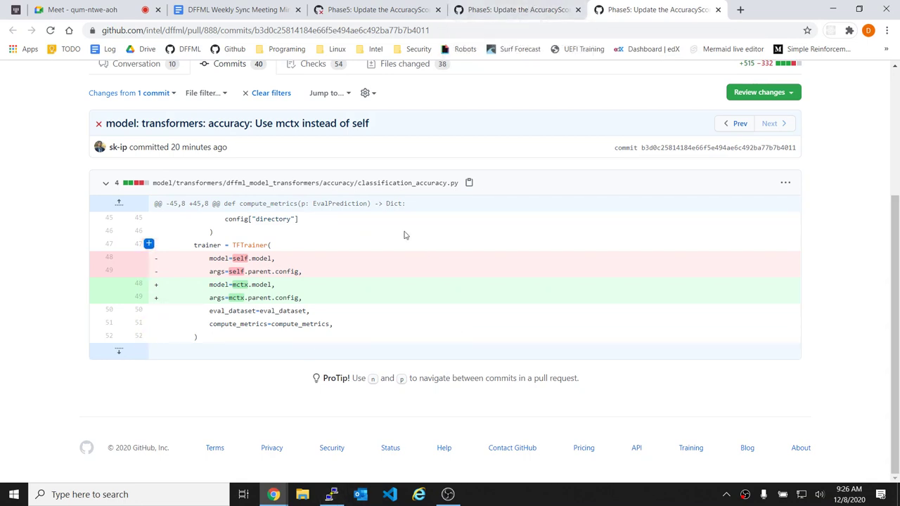
scroll(351, 199, "up", 2)
- Open PR #888's checks and the failing test (model/transformers, 3.7) log
left_click(292, 195)
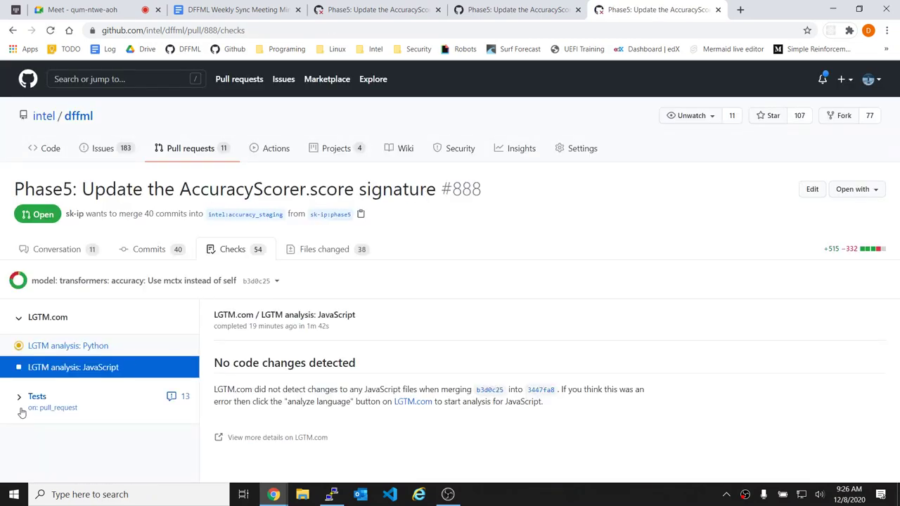
left_click(19, 397)
scroll(148, 362, "down", 6)
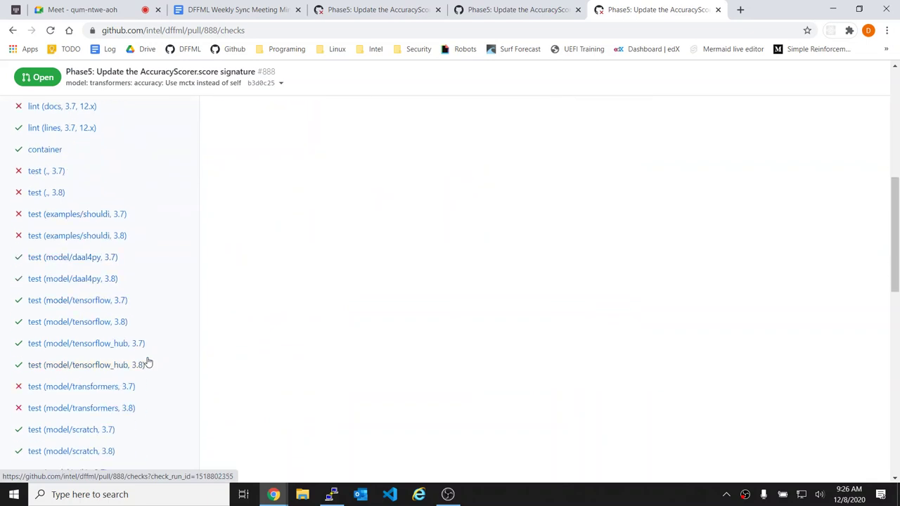
scroll(148, 362, "down", 3)
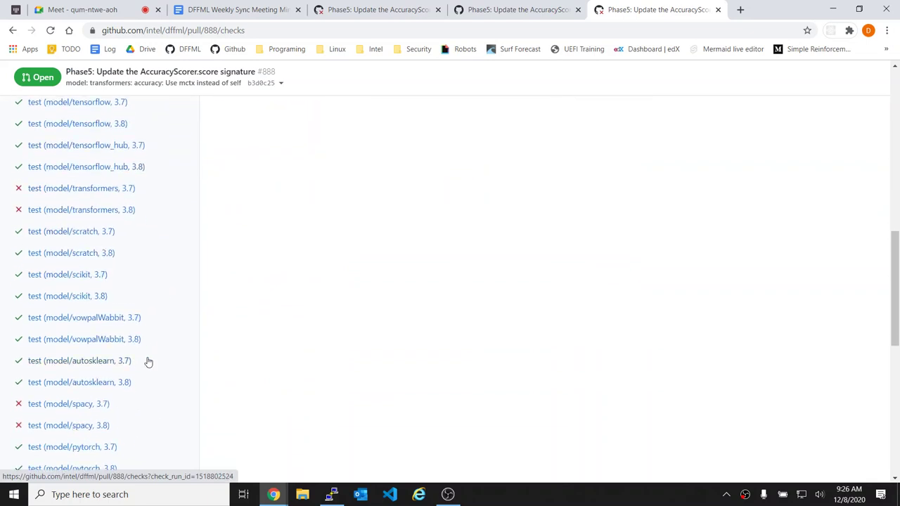
left_click(88, 191)
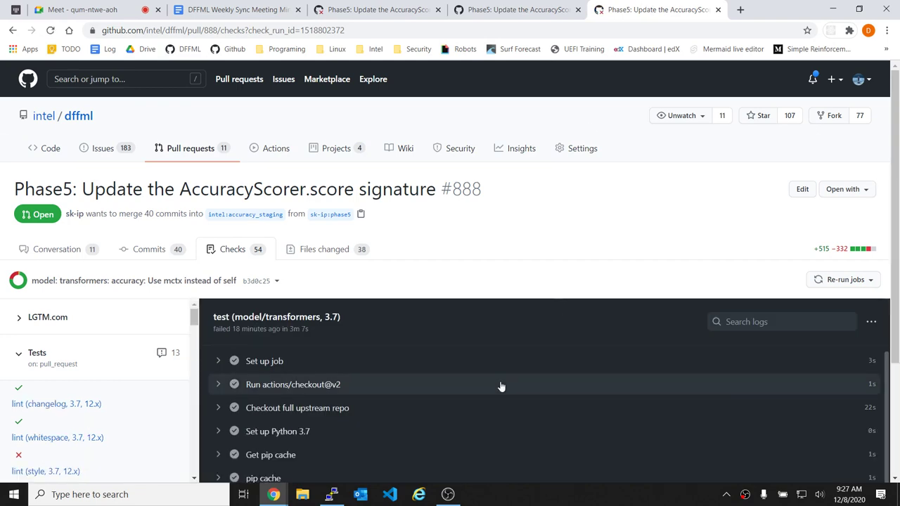
scroll(500, 381, "up", 1)
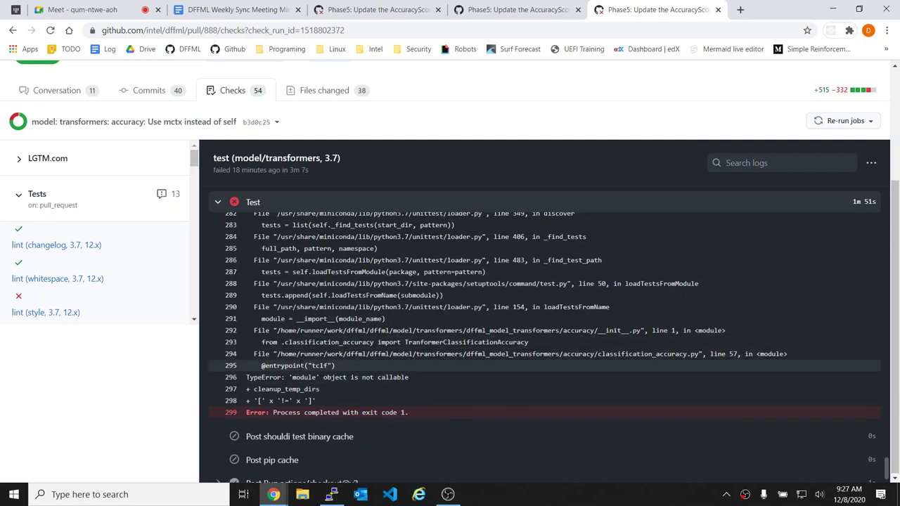
left_click_drag(262, 366, 305, 366)
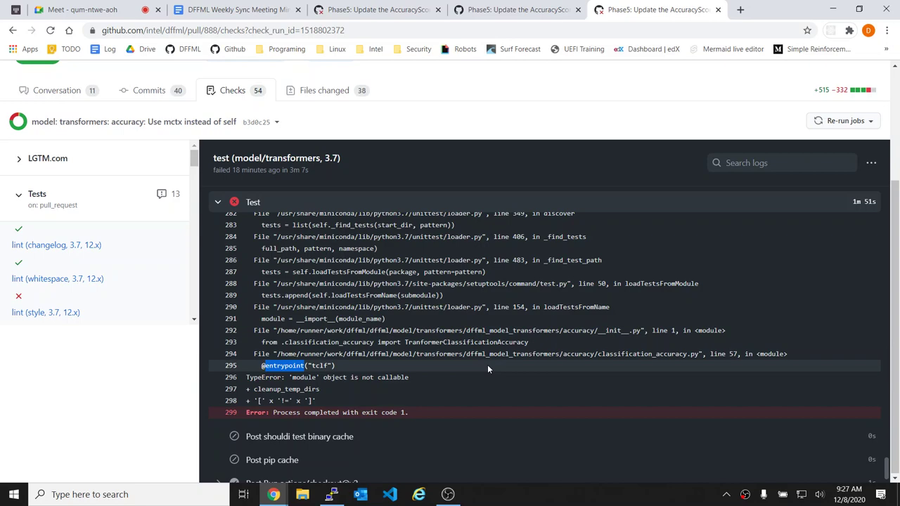
scroll(487, 368, "up", 2)
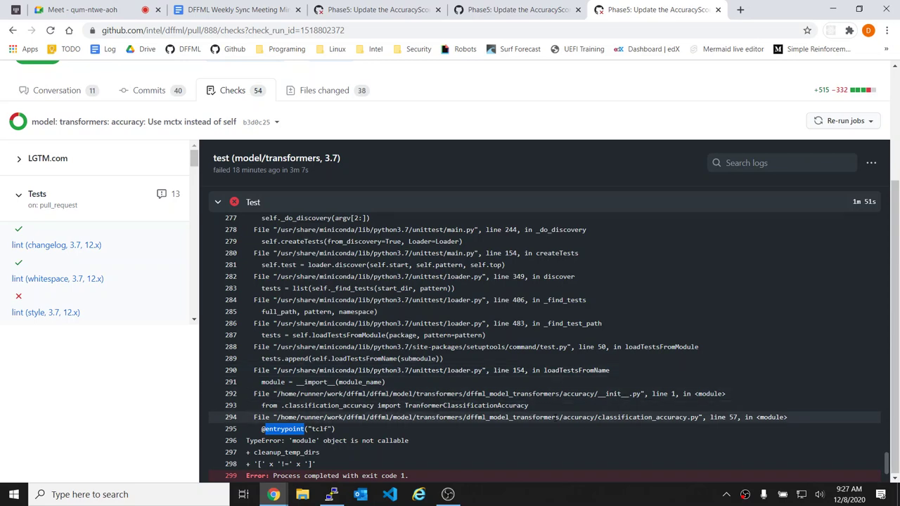
double_click(630, 417)
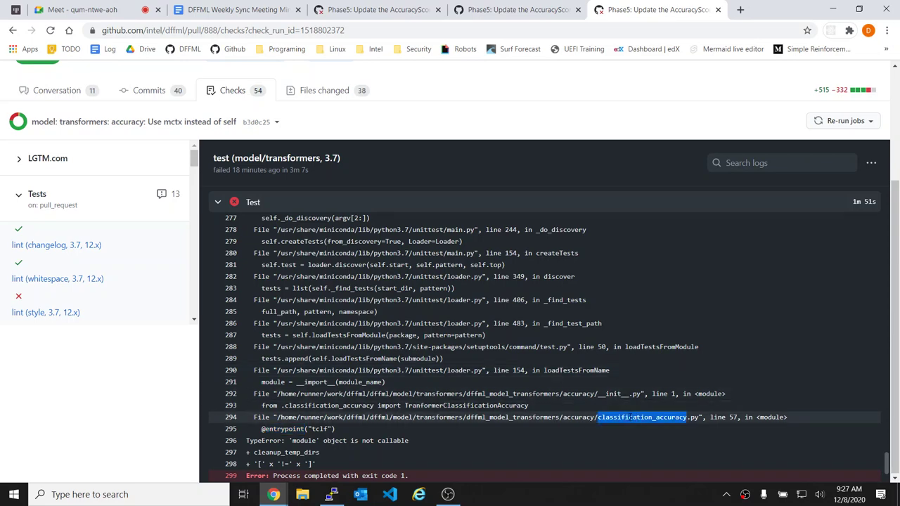
scroll(630, 418, "up", 1)
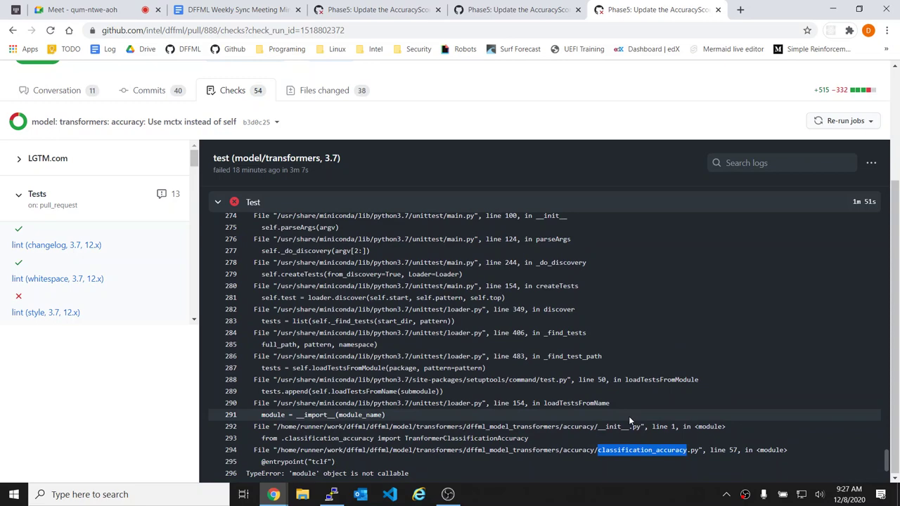
scroll(630, 420, "up", 10)
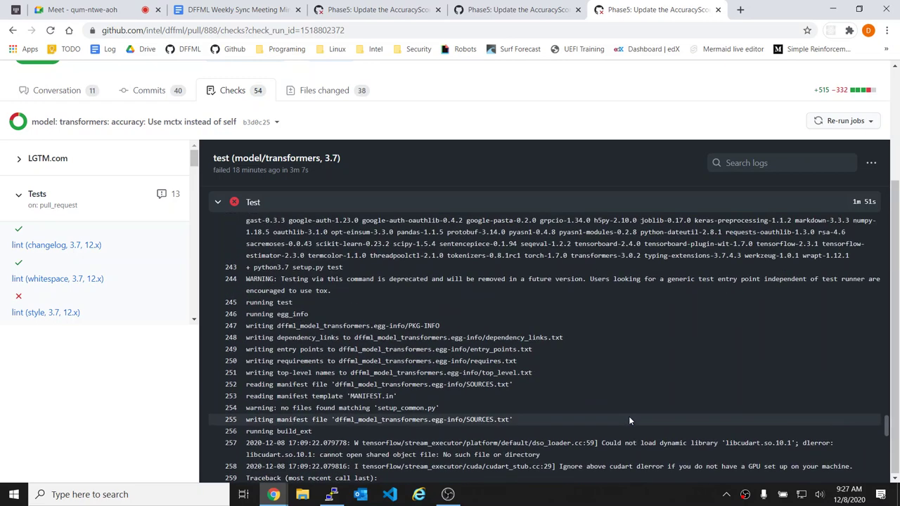
scroll(630, 420, "down", 3)
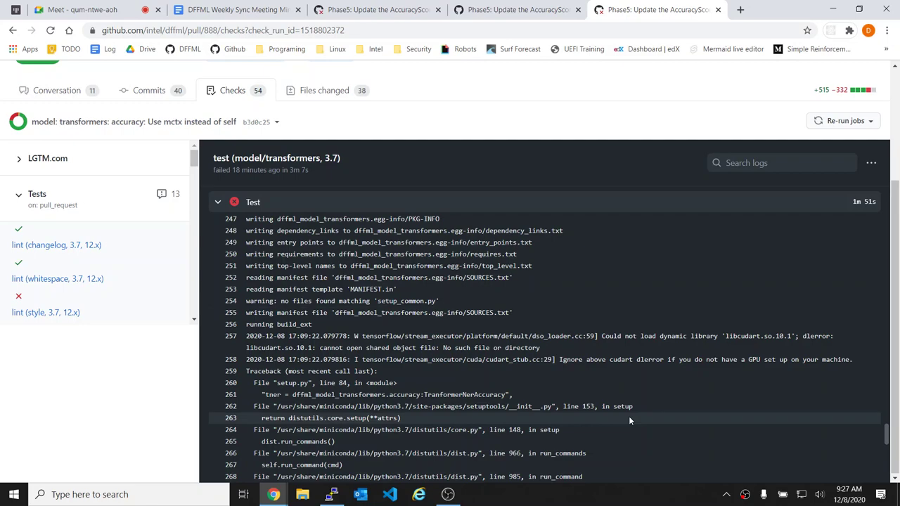
key("alt+Tab")
key("alt+Tab")
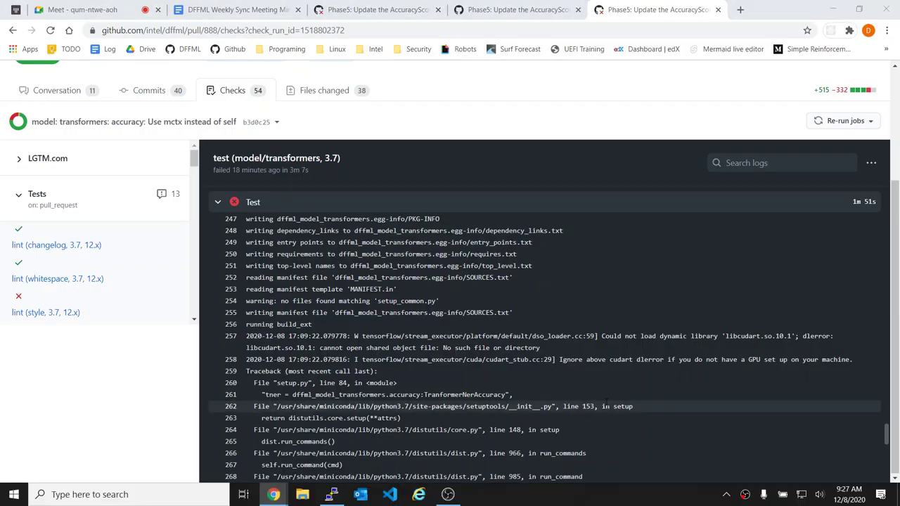
key("alt+Tab")
- Open dffml_model_transformers/accuracy/__init__.py in vim to check its imports, then quit
type("ll")
key("Return")
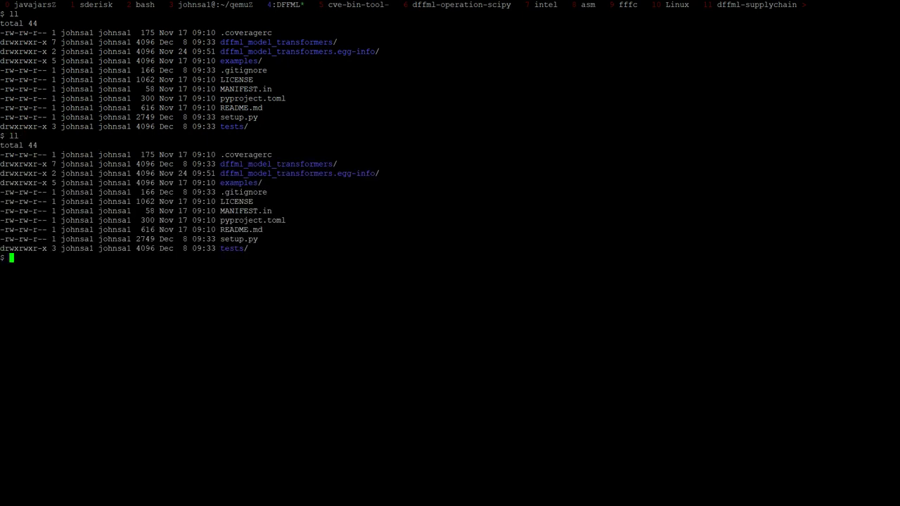
type("vim dff")
key("Tab")
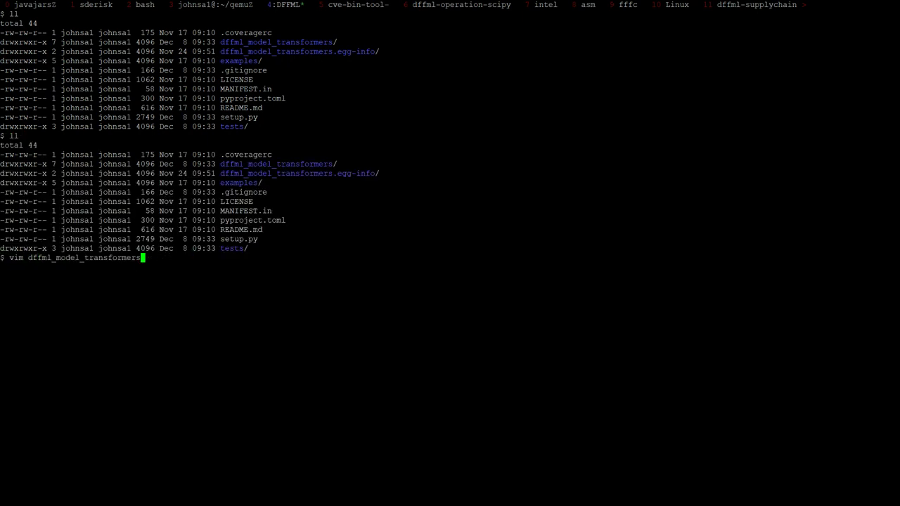
type("/ac")
key("Tab")
key("Tab")
key("Return")
key("j")
key("j")
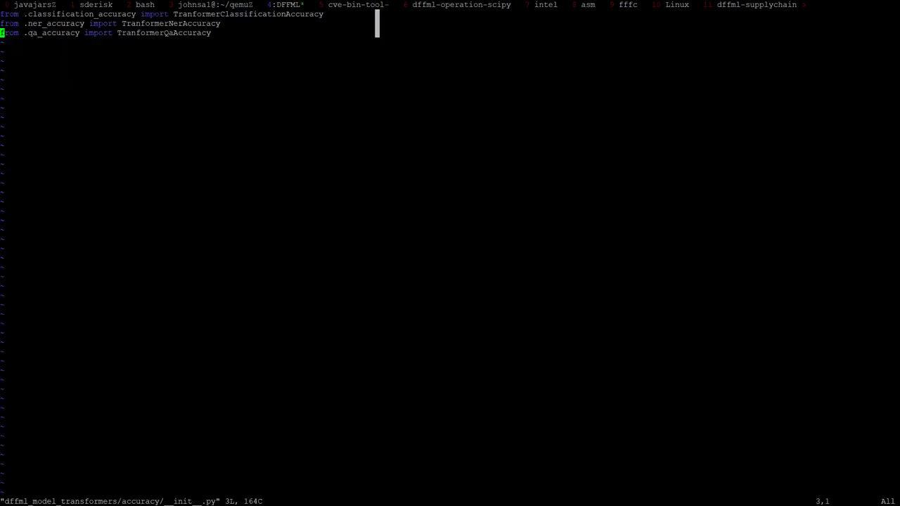
type(":q")
key("Return")
- Glance back at the failing test log and cancel the recalled vim command
type("vim")
key("Right")
key("alt+Tab")
scroll(605, 402, "down", 7)
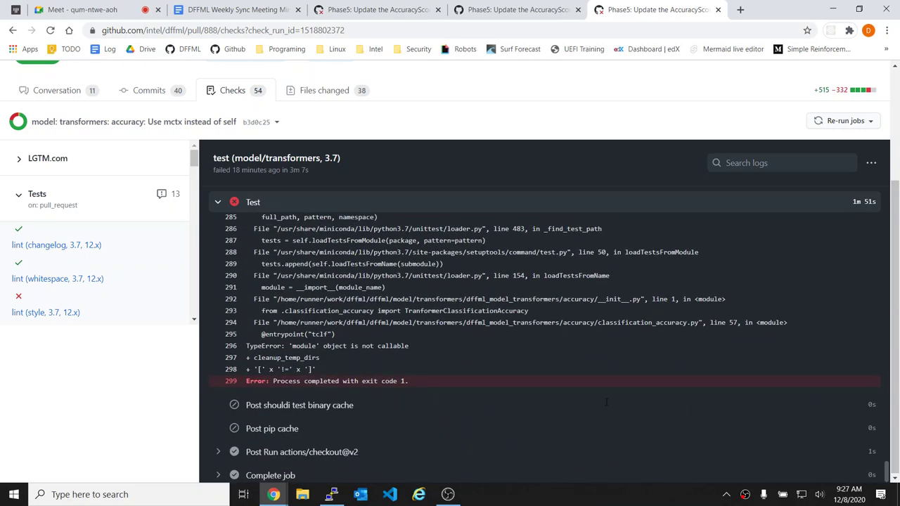
key("alt+Tab")
key("ctrl+c")
- In setup.py, select the tclf entry point dffml_model_transformers.accuracy:TranformerClassificationAccuracy, then quit vim
type("vim se")
key("Tab")
key("Return")
key("G")
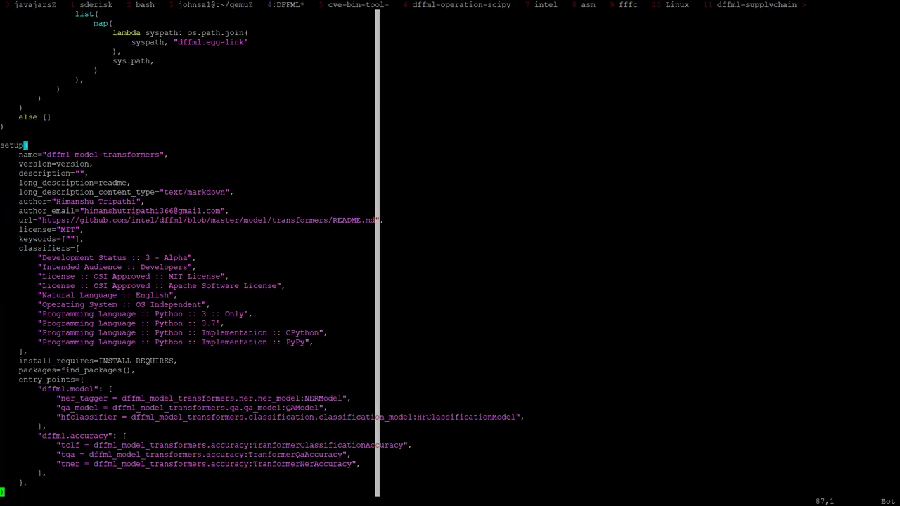
key("Up")
key("Up")
key("Up")
key("Up")
key("Up")
key("Up")
key("Up")
key("Down")
key("Down")
key("Down")
double_click(235, 445)
double_click(323, 445)
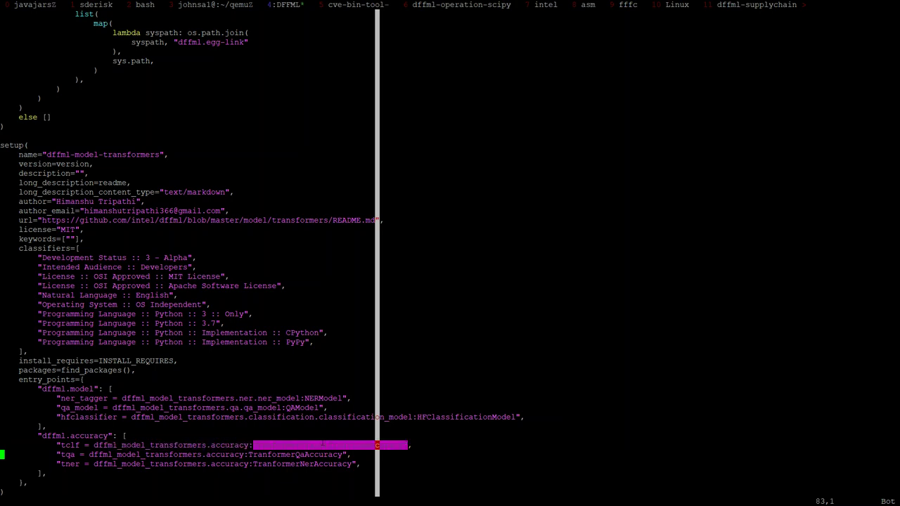
left_click_drag(93, 445, 402, 445)
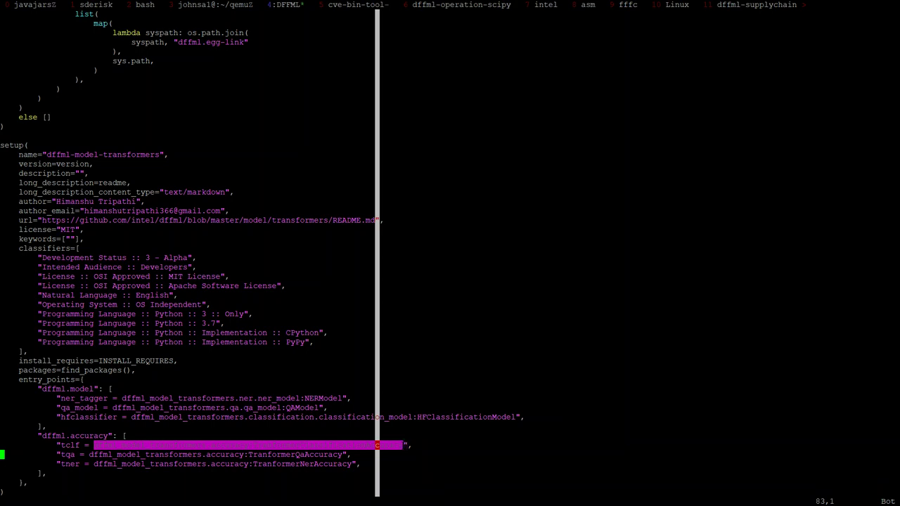
type(":q")
key("Return")
- Run a python -c check that loads the pasted tclf entry point with dffml.util.entrypoint.load()
type("ll")
key("Return")
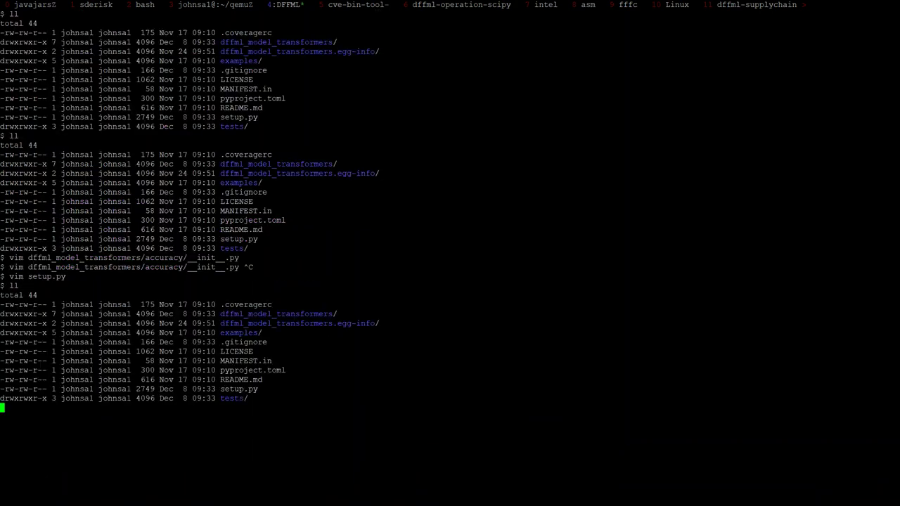
type("python -c 'import dffml.util.entrypoint")
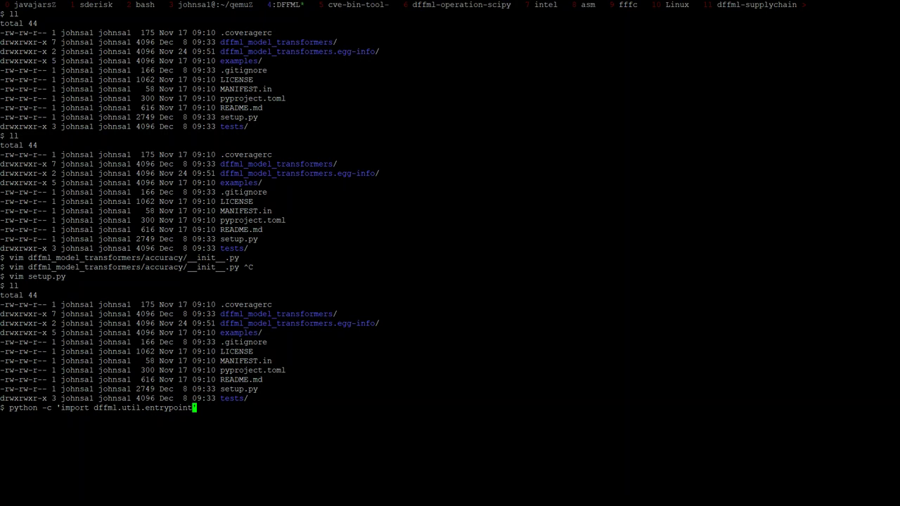
type("; print()")
key("Left")
type("dffml.util.entry")
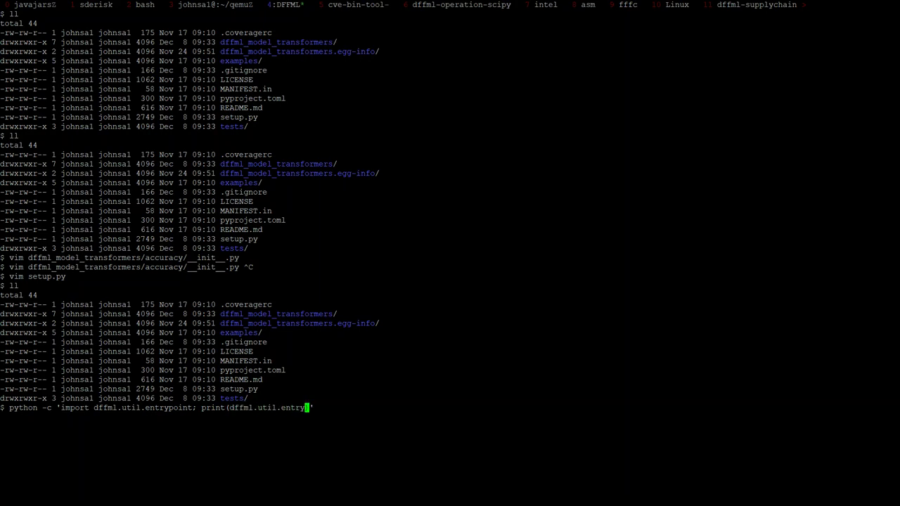
type("point.load()")
key("Left")
type("\"\"")
key("Left")
key("ctrl+shift+v")
key("Return")
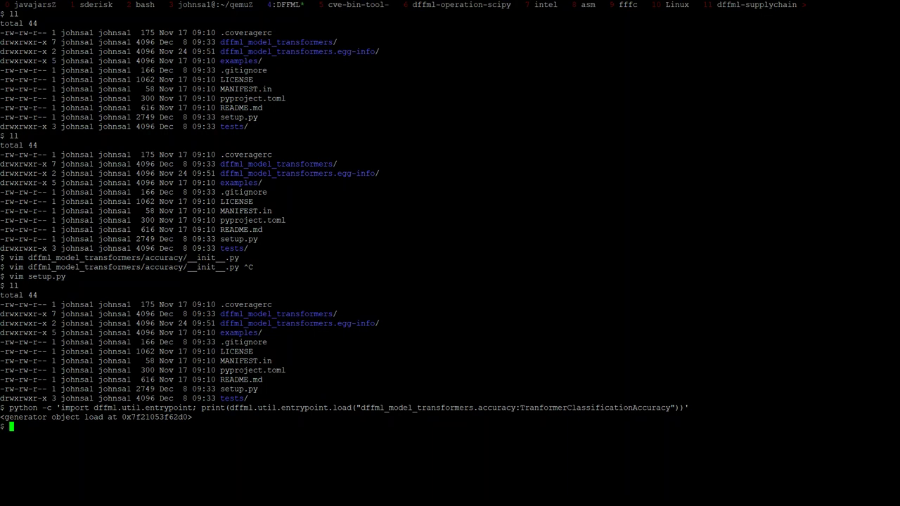
- Rerun the check as print(list(...)[0]), reproducing the 'module' object is not callable error
key("Up")
key("Left")
key("Left")
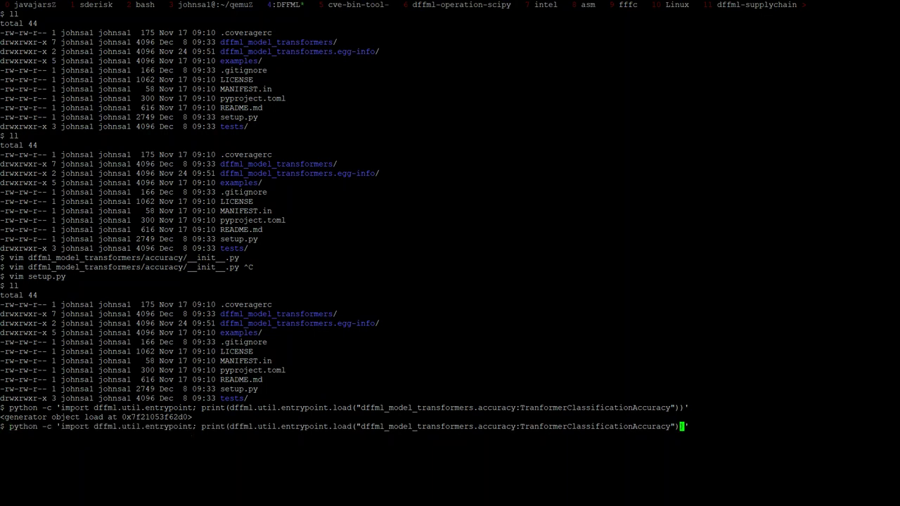
type(")[0]")
key("Left")
key("Left")
key("Left")
key("Left")
key("Left")
key("Left")
key("Left")
key("Left")
key("Left")
key("Left")
key("Left")
key("Left")
key("Left")
key("Left")
key("Left")
key("Left")
key("Left")
key("Left")
key("Left")
key("Left")
key("Left")
key("Left")
key("Left")
key("Left")
key("Left")
key("Left")
key("Left")
key("Left")
key("Left")
key("Left")
key("Left")
key("Left")
key("Left")
key("Left")
key("Left")
key("Left")
key("Left")
key("Left")
key("Left")
key("Left")
key("Left")
key("Left")
key("Left")
key("Left")
key("Left")
key("Left")
key("Left")
key("Left")
key("Left")
key("Left")
key("Left")
key("Left")
key("Left")
key("Left")
key("Left")
type("(list")
key("Return")
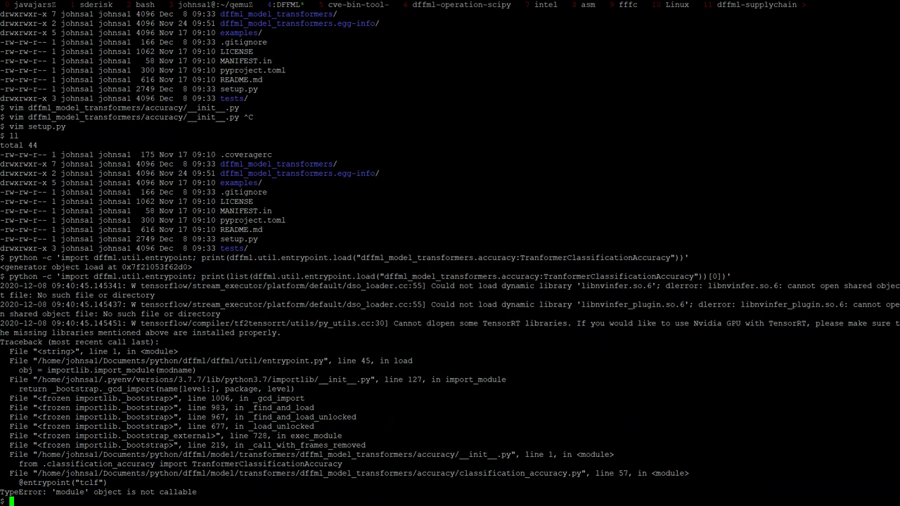
- Prepare a vim command for dffml_model_transformers/accuracy/classification_accuracy.py, using the traceback path
left_click_drag(381, 277, 539, 278)
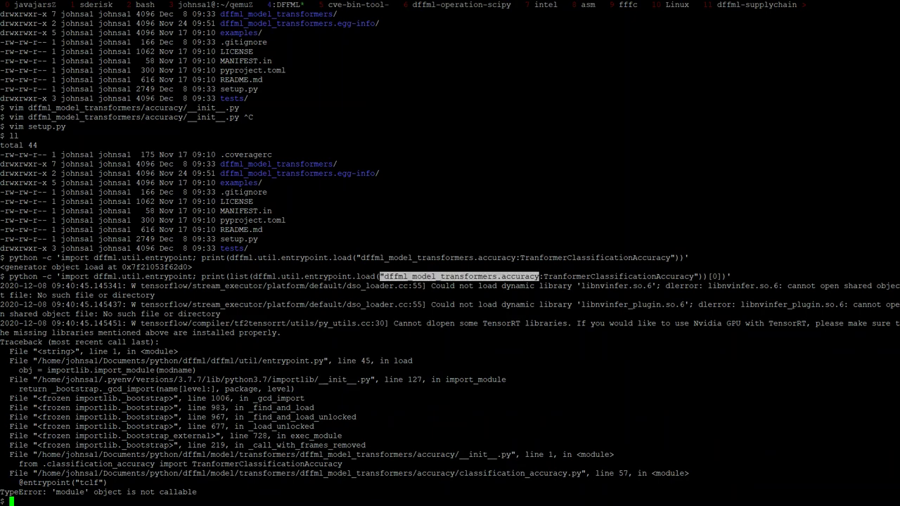
double_click(309, 473)
type("vim dffml_model_transformers/")
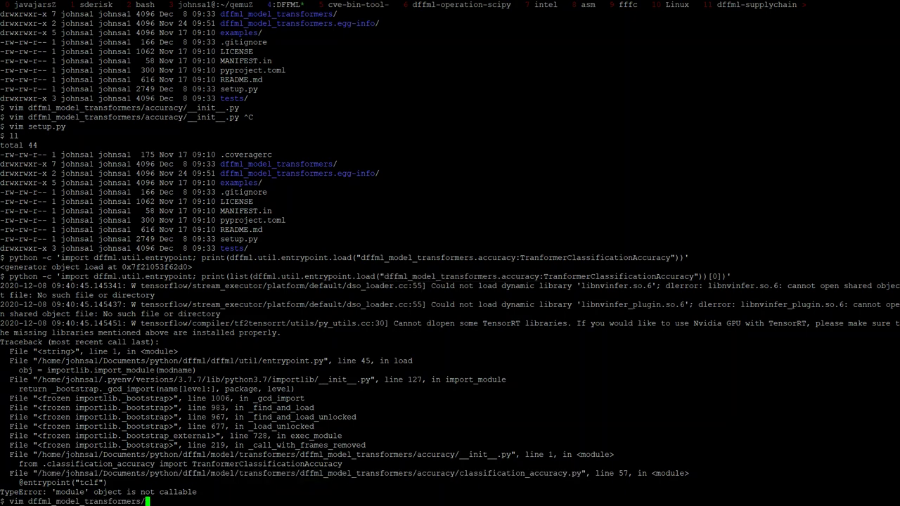
type("accuracy/classification_accuracy.py")
- Rewrite the dffml.util.entrypoint import line as 'from dffml import entrypoint'
key("Return")
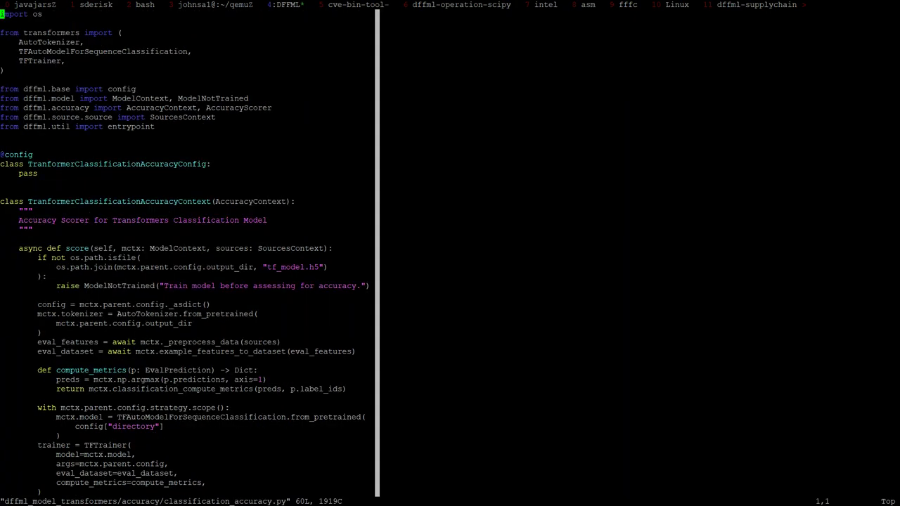
key("j")
key("j")
key("j")
key("j")
key("j")
key("j")
key("j")
key("j")
key("j")
key("j")
key("j")
key("j")
key("w")
key("w")
key("w")
type("v$")
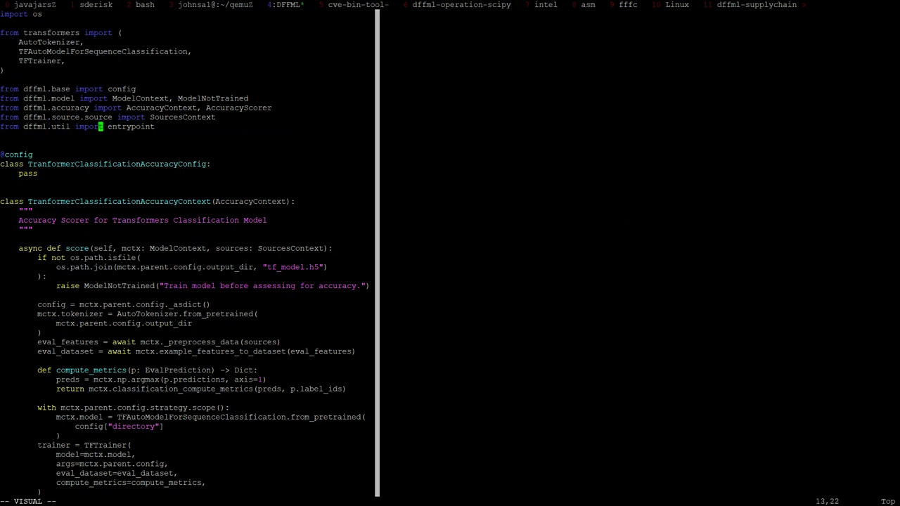
type("bhc.")
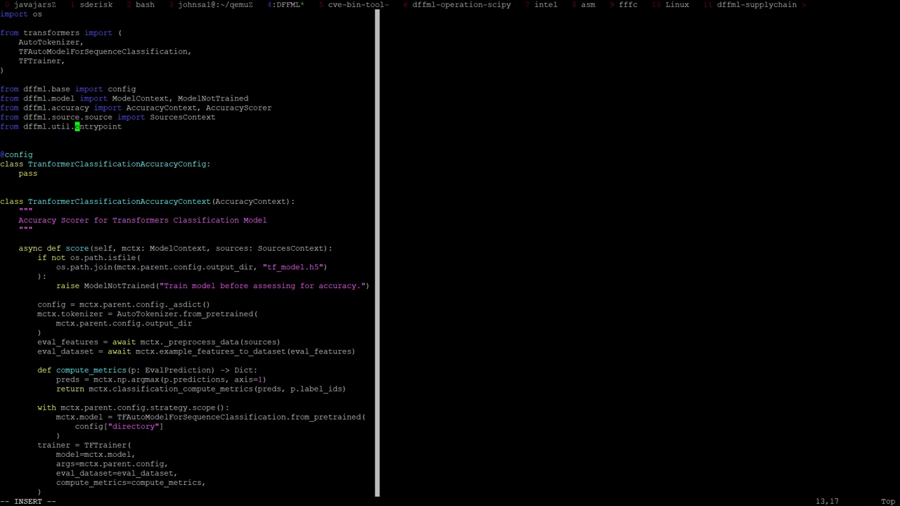
key("Escape")
type("A ")
type("import ")
type("entrypoint")
key("Escape")
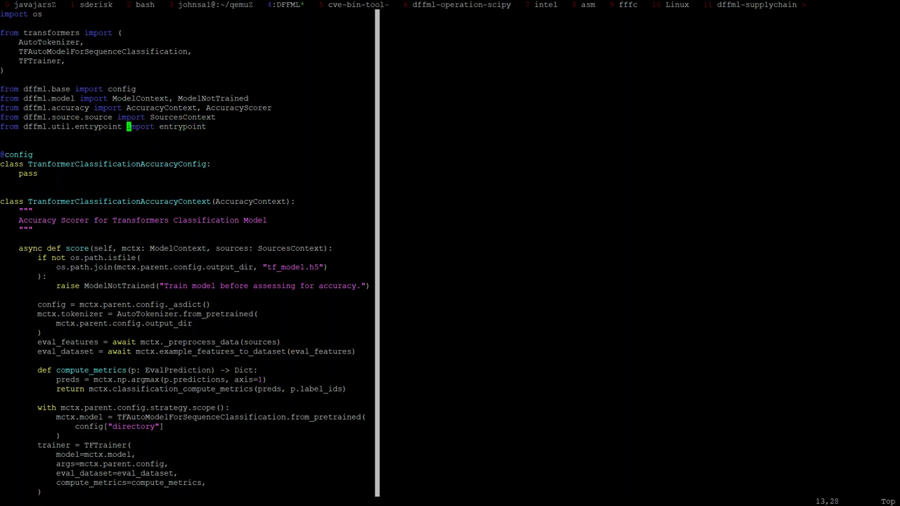
key("b")
key("b")
key("b")
key("e")
key("e")
key("e")
key("e")
key("b")
key("d")
key("2")
key("F")
key("period")
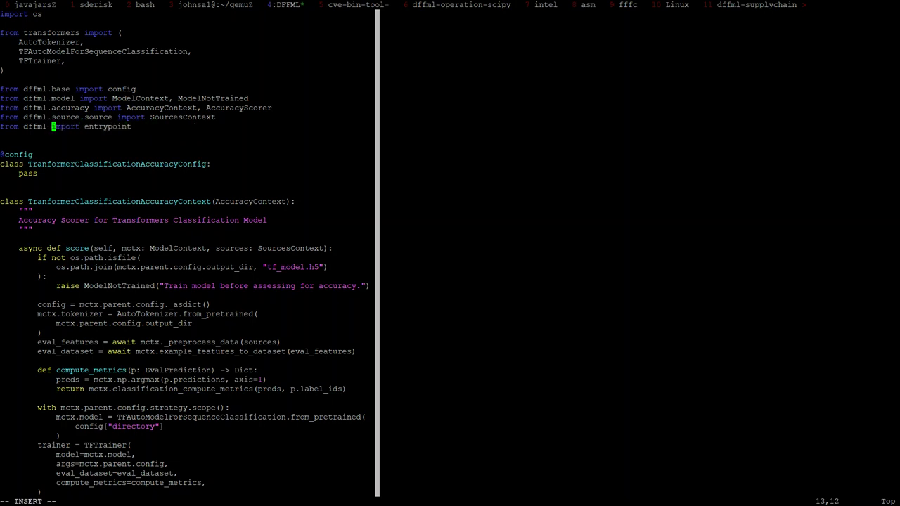
- Move SourcesContext, AccuracyContext and AccuracyScorer into a parenthesized dffml import block
key("k")
key("e")
type("ebDjbi(")
key("Return")
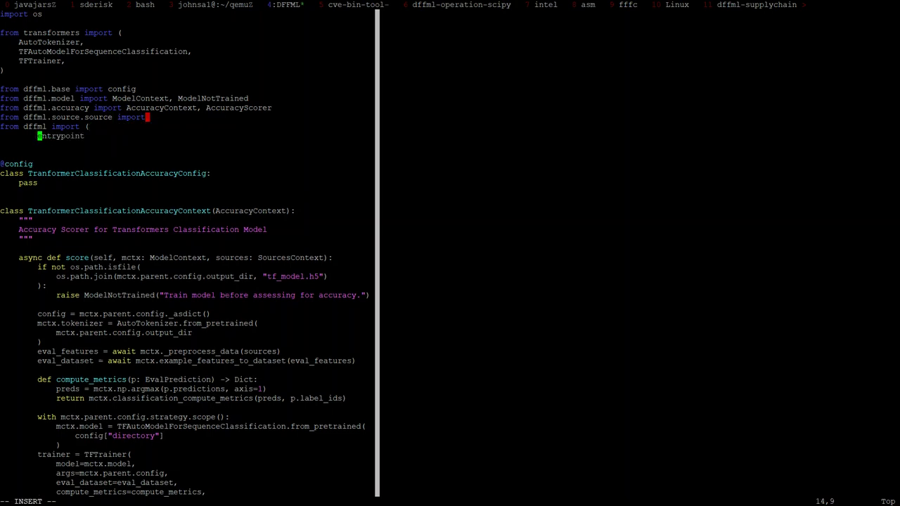
key("Return")
key("Escape")
key("k")
key("p")
key("k")
- Move ModelContext, ModelNotTrained and config into the dffml import block as well
key("k")
key("k")
key("w")
key("w")
key("w")
key("w")
key("b")
key("b")
key("D")
key("j")
key("j")
key("o")
key("Escape")
key("p")
key("k")
key("k")
key("k")
key("k")
key("b")
key("D")
key("j")
key("j")
key("j")
key("j")
key("o")
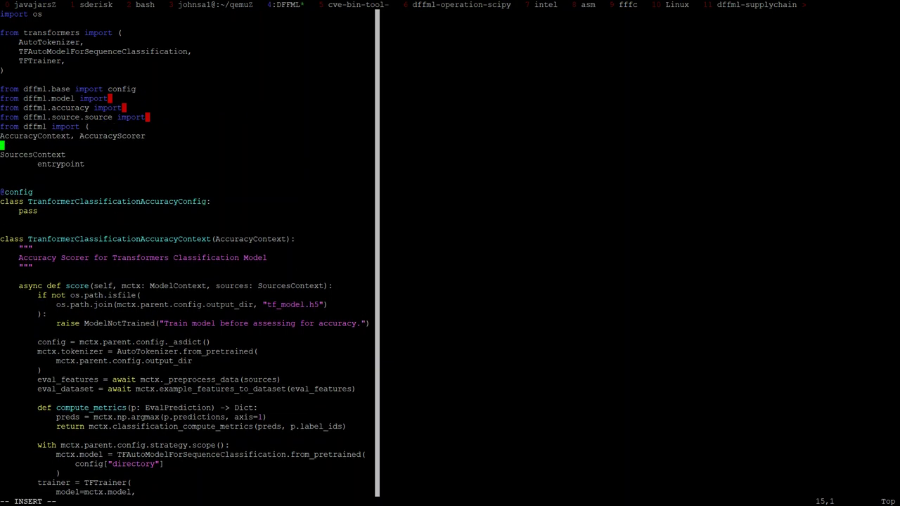
key("Escape")
key("d")
key("d")
key("k")
key("k")
key("o")
key("Escape")
key("p")
- Delete the four old submodule imports, indent the names, add the closing parenthesis, and save
key("k")
key("k")
key("k")
key("k")
key("k")
key("b")
key("D")
key("j")
key("j")
key("j")
key("j")
key("o")
key("Escape")
key("p")
key("k")
key("k")
key("shift+v")
key("k")
key("k")
key("k")
key("d")
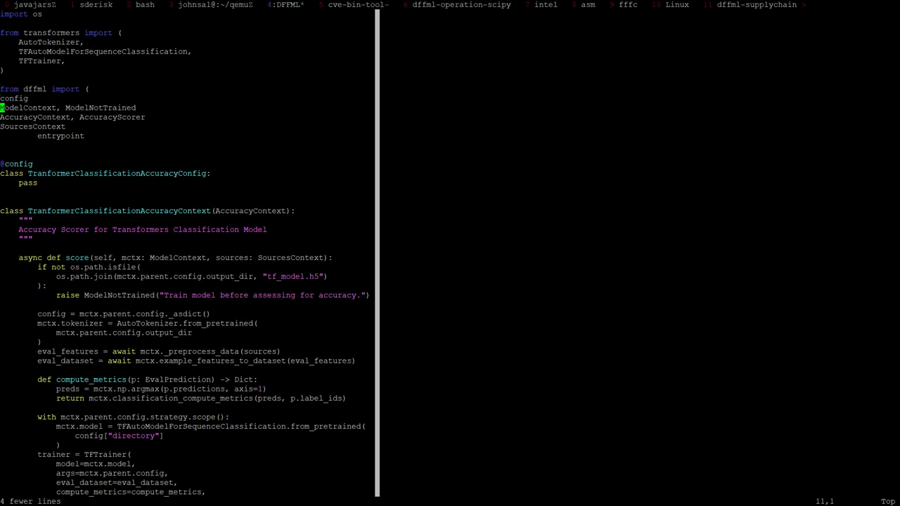
key("k")
key("shift+v")
key("j")
key("j")
key("j")
key("greater")
key("j")
key("shift+v")
key("j")
key("j")
key("j")
key("less")
key("j")
key("j")
key("j")
type("jo")
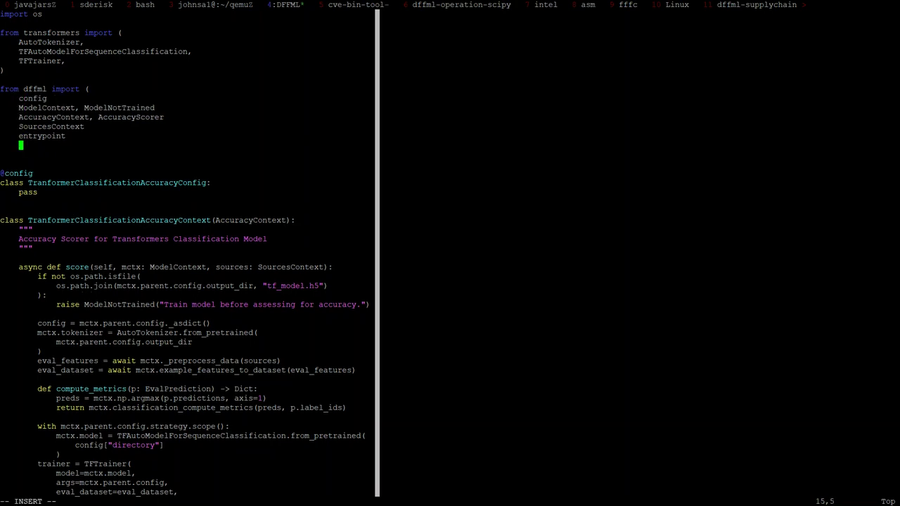
type(")")
key("Escape")
type(":w")
key("Return")
- Add trailing commas after AccuracyScorer and ModelNotTrained, save, quit, and run black
key("k")
key("k")
key("k")
key("shift+a")
type(",")
key("Escape")
key("k")
key("shift+a")
type(",")
key("Escape")
type(":w")
key("Return")
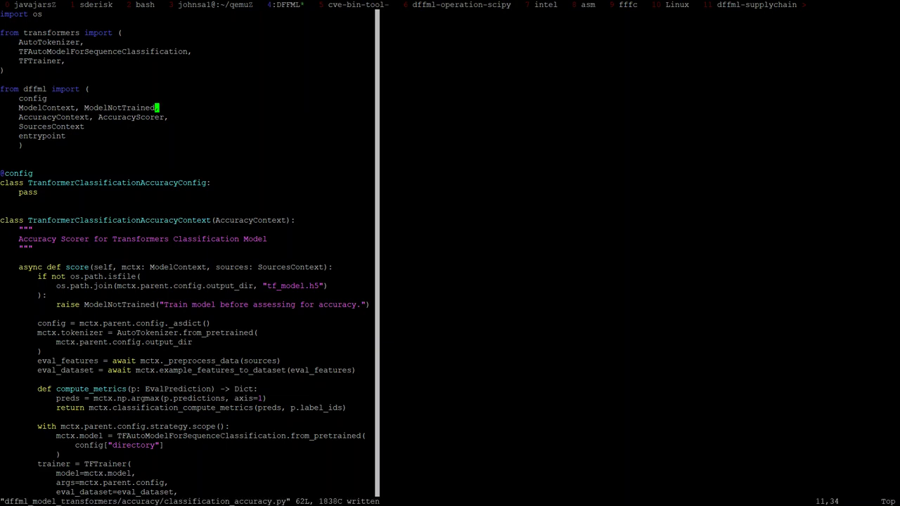
type(":q")
key("Return")
type("black .")
key("Return")
- Add trailing commas after SourcesContext and config, then save and close the file
key("Up")
key("Up")
key("Return")
key("j")
key("j")
key("shift+a")
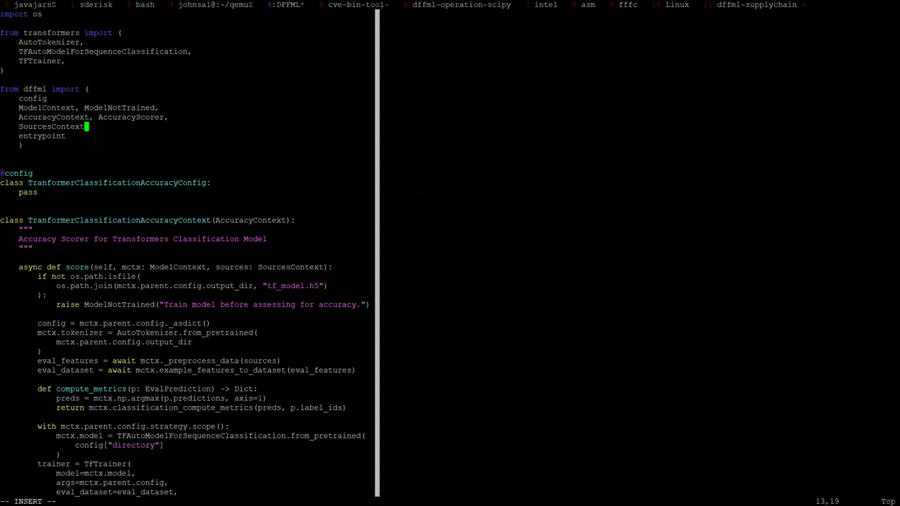
type(",")
key("Escape")
key("k")
key("k")
key("k")
key("shift+a")
type(",")
key("Escape")
type(":wq")
key("Return")
- Rerun black and confirm the import block is unchanged
key("Up")
key("Up")
key("Return")
key("Up")
key("Up")
key("Return")
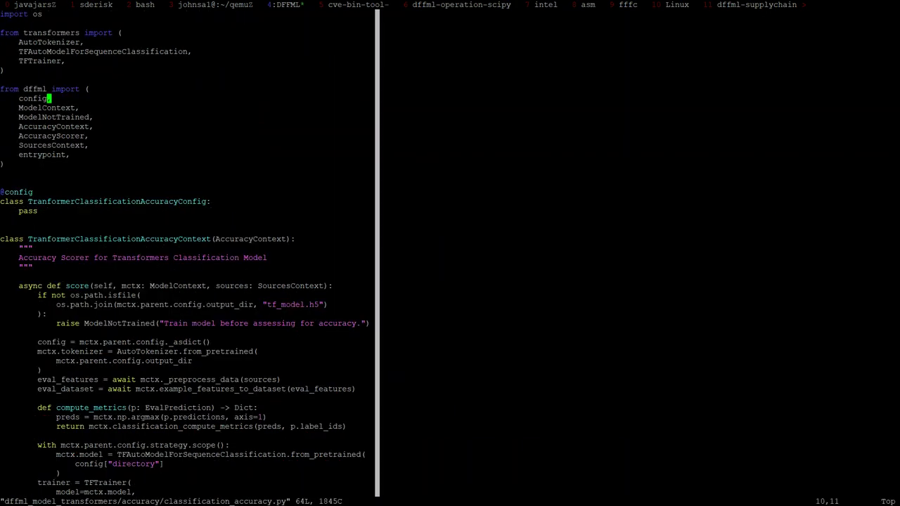
key("k")
key("k")
type(":q")
key("Return")
key("Up")
key("Up")
key("Up")
key("Up")
key("Up")
key("Up")
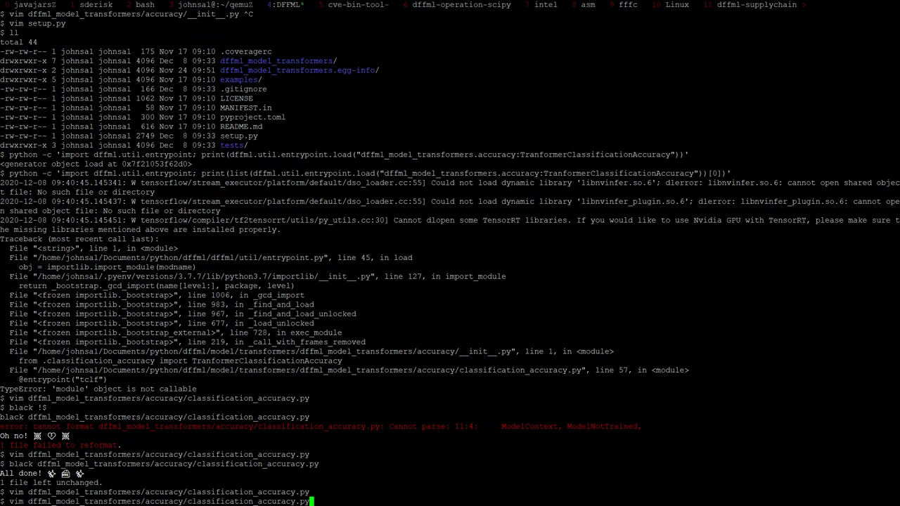
- Rerun the entrypoint test, which now fails in ner_accuracy.py, and reopen classification_accuracy.py
key("Return")
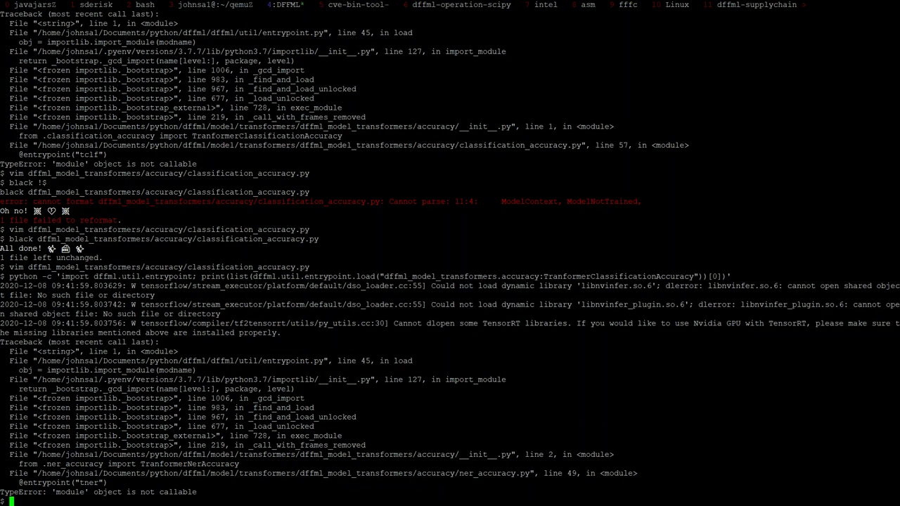
type("vim dffml_model_transformers/accuracy/classification_accuracy.py")
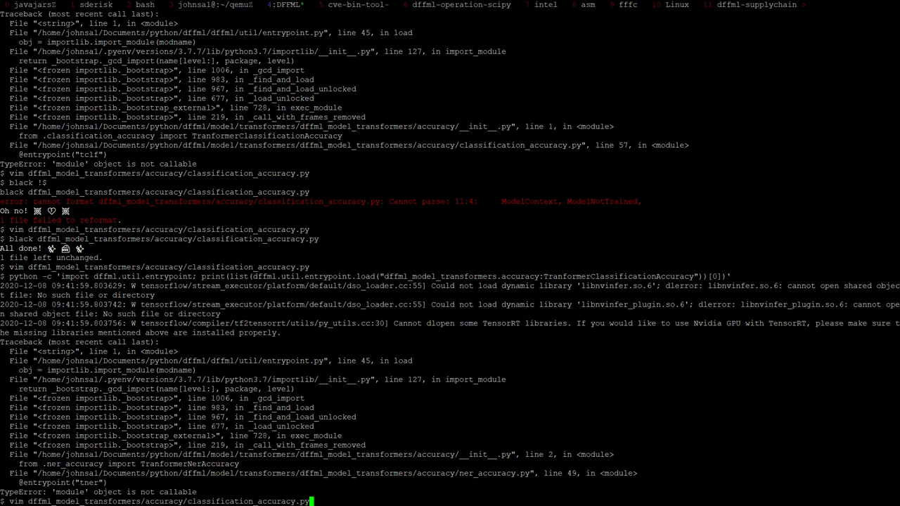
key("Return")
key("j")
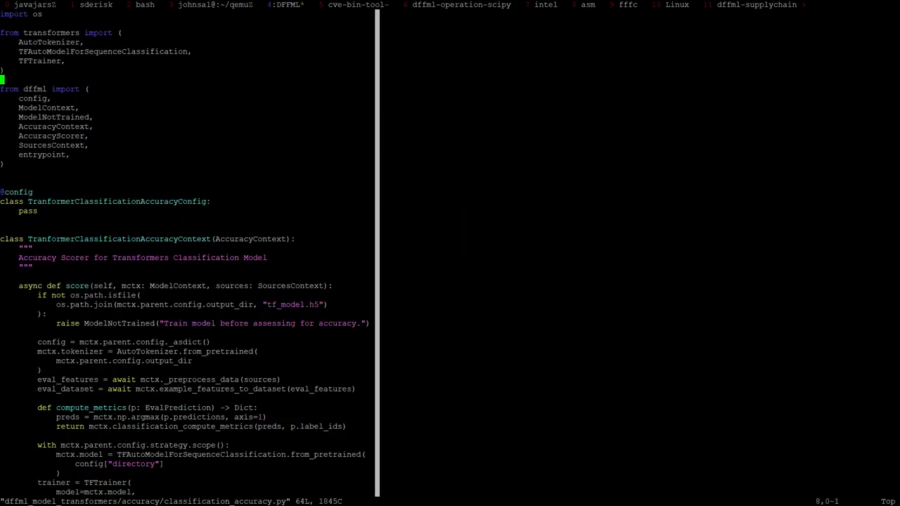
key("shift+v")
- Copy the grouped dffml import block and open every accuracy/*.py file in Vim
key("j")
key("j")
key("j")
key("j")
key("j")
key("j")
key("j")
key("j")
key("j")
type("y:q")
key("Return")
type("vim dff")
key("Tab")
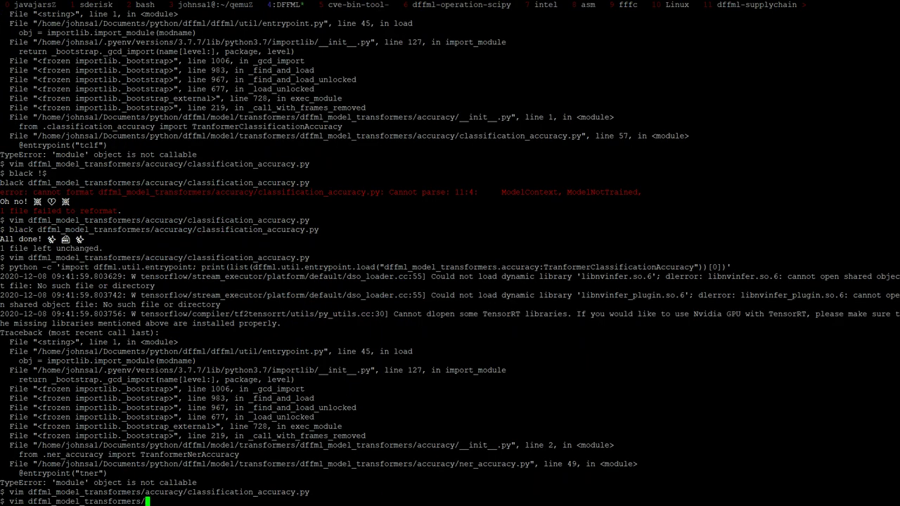
type("ac")
key("Tab")
type("n")
key("Tab")
key("BackSpace")
key("BackSpace")
key("BackSpace")
key("BackSpace")
key("BackSpace")
key("BackSpace")
key("BackSpace")
key("BackSpace")
key("BackSpace")
key("BackSpace")
key("BackSpace")
key("BackSpace")
key("BackSpace")
type("*.py")
key("Return")
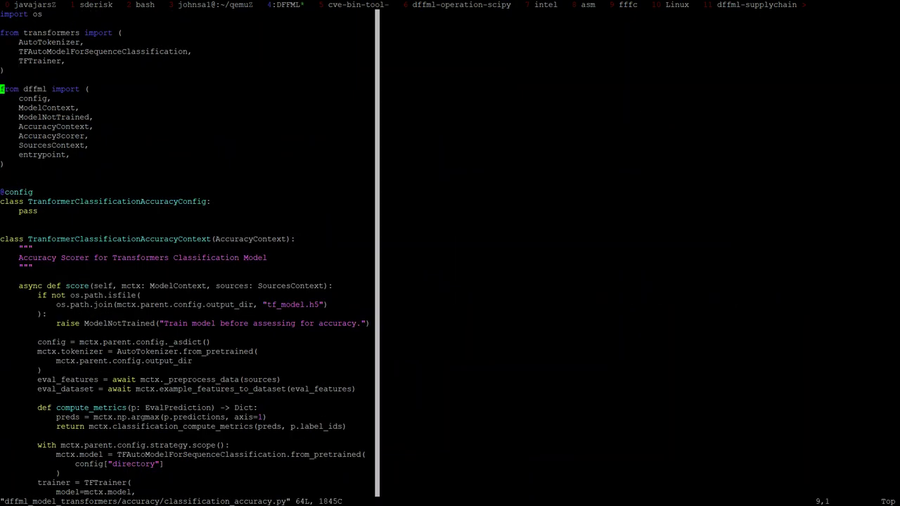
- Replace ner_accuracy.py's old dffml submodule imports with the combined import block
type(":n")
key("Return")
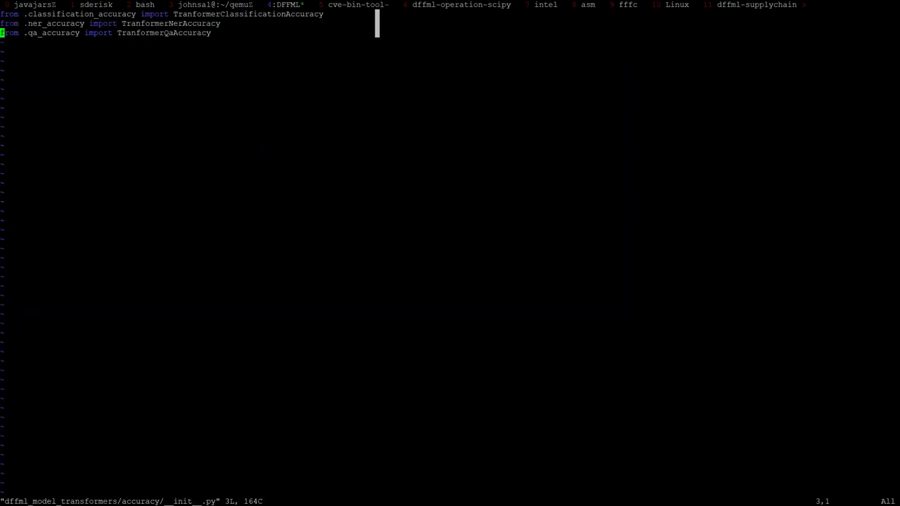
type(":n")
key("Return")
key("j")
key("j")
key("j")
key("j")
key("j")
key("j")
key("j")
key("j")
key("p")
key("k")
key("V")
key("k")
key("k")
key("k")
key("k")
key("k")
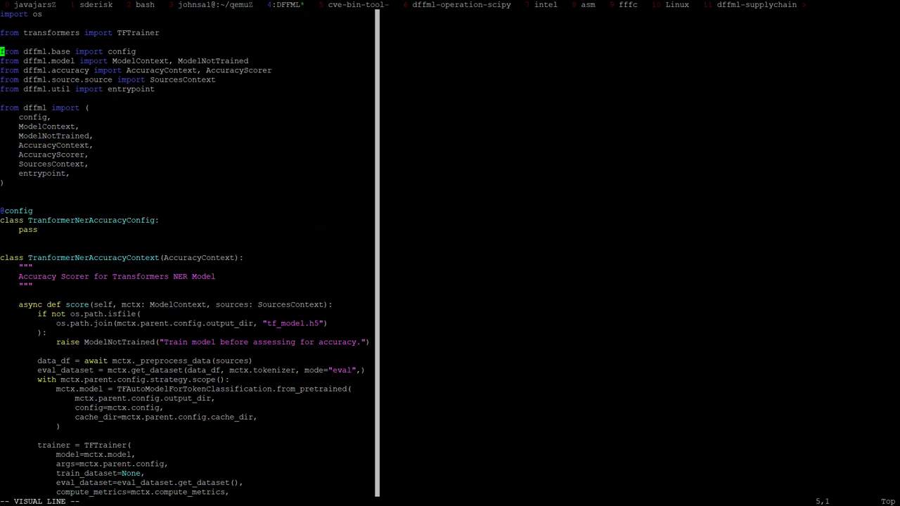
key("d")
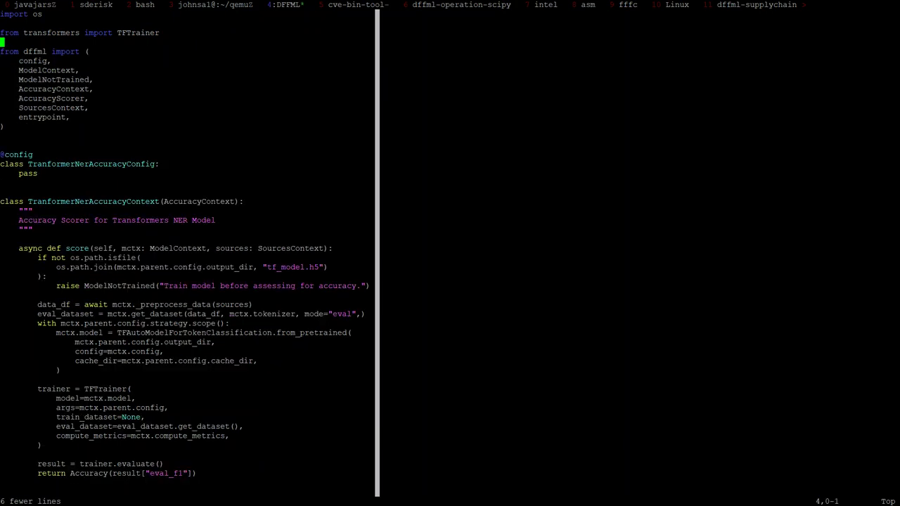
- Paste the same import block over qa_accuracy.py's old imports and save with :wq
key("j")
key("V")
key("j")
key("j")
key("j")
key("j")
key("j")
key("j")
key("j")
type("y:n")
key("Return")
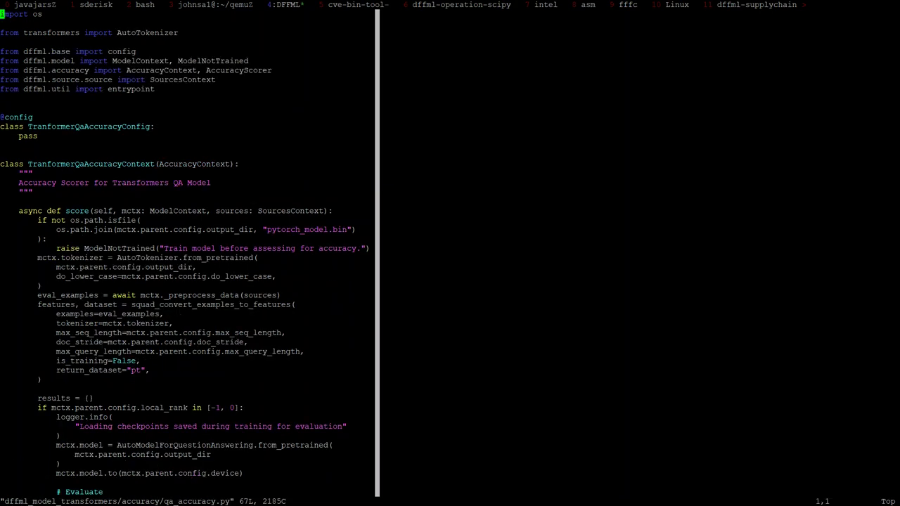
key("j")
key("j")
key("j")
key("j")
key("j")
key("V")
key("p")
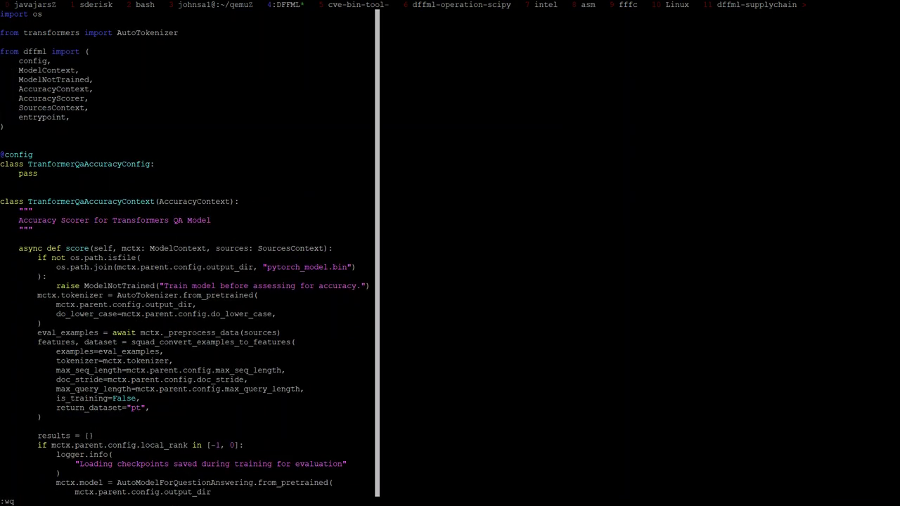
type(":wq")
key("Return")
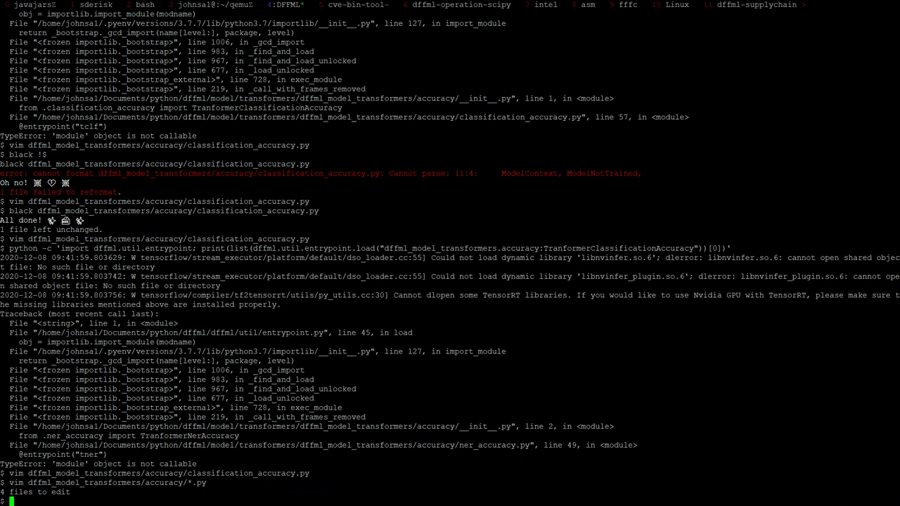
- Format the project with black, rerun the entrypoint load test, and list dffml/util
key("Up")
key("ctrl+c")
type("black .")
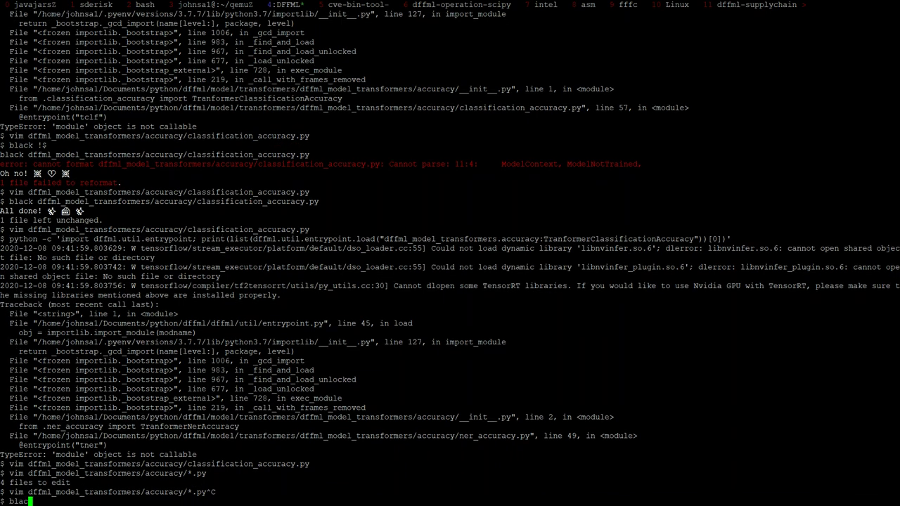
key("Return")
key("Up")
key("Up")
key("Up")
key("Up")
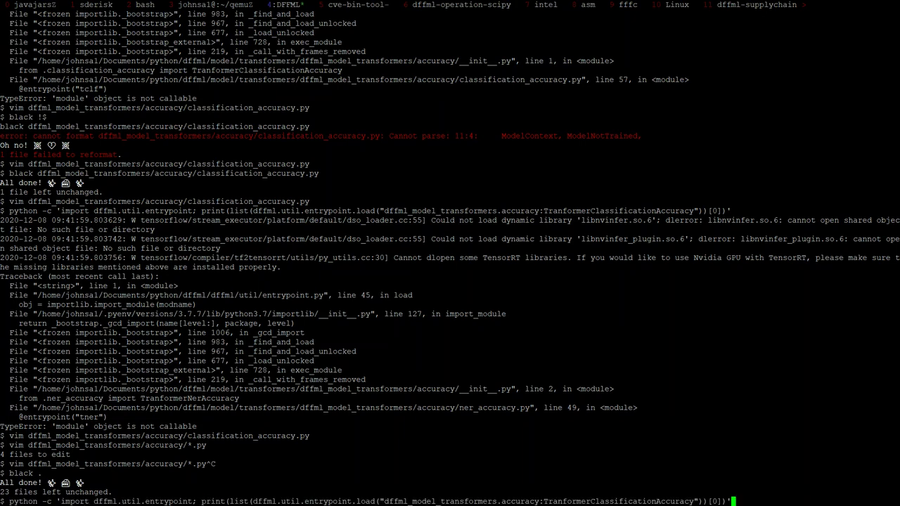
key("Return")
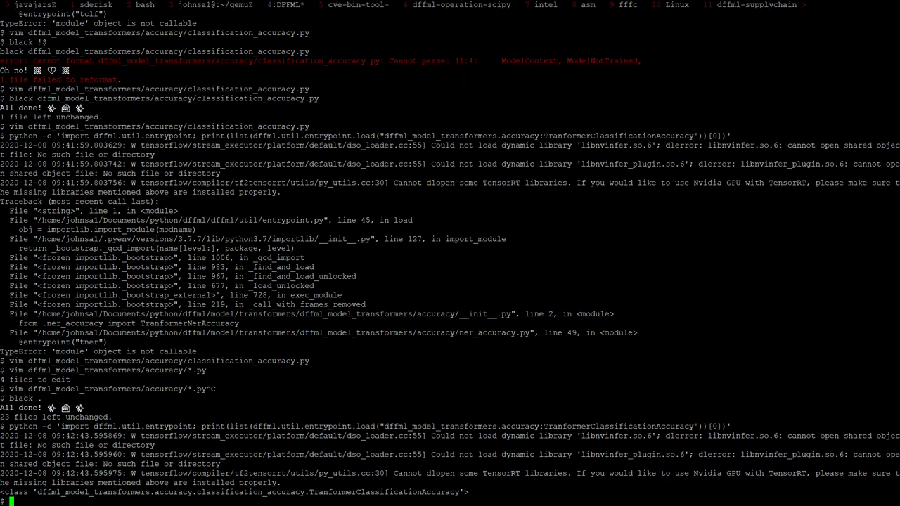
type("ll ../../dffml/util/")
key("Return")
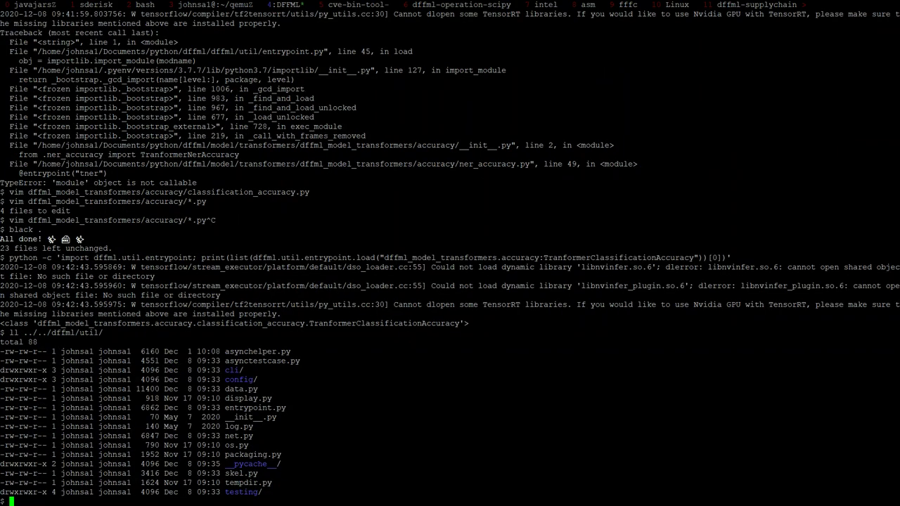
double_click(255, 408)
- Show git status and git diff, selecting the dffml/model/model.py path in the diff
key("Up")
key("Up")
key("Down")
key("Down")
type("git status")
key("Return")
type("git d")
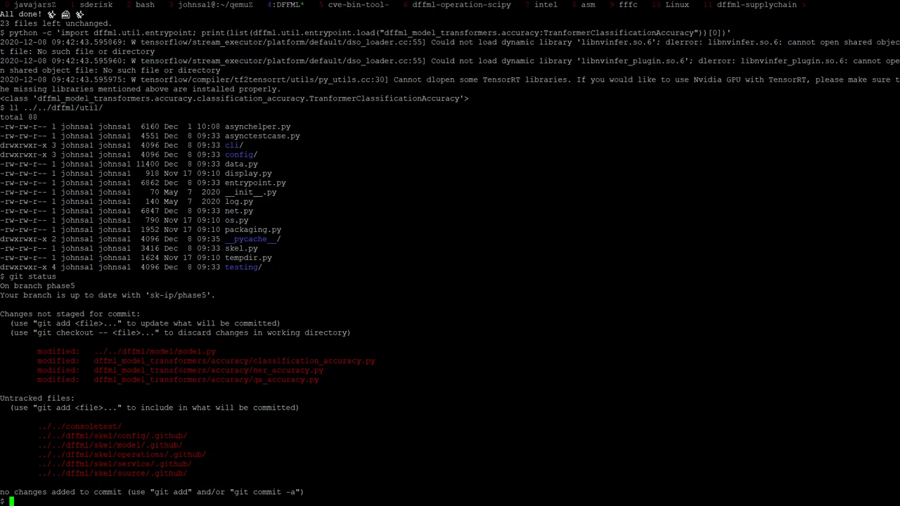
type("iff")
key("Return")
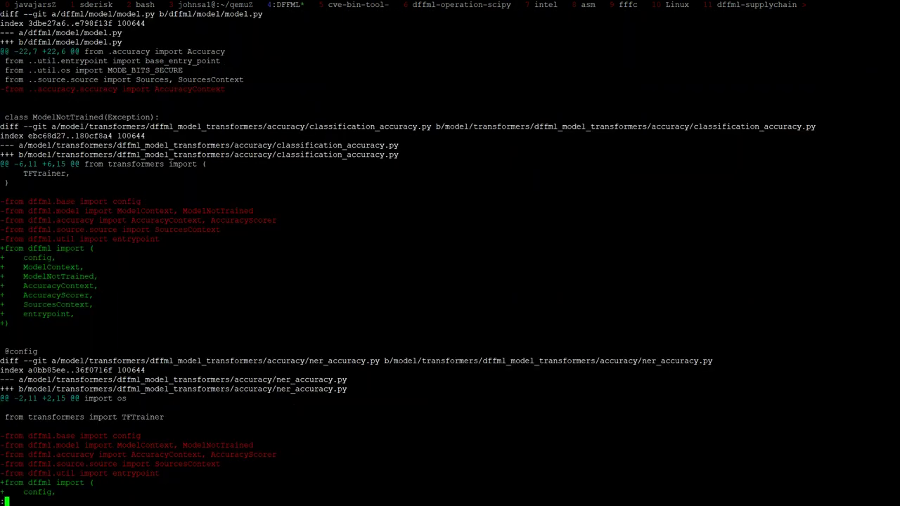
left_click_drag(29, 42, 122, 42)
- Browse PR #888's Commits list in Chrome, down to the Dec 8 commits
key("alt+Tab")
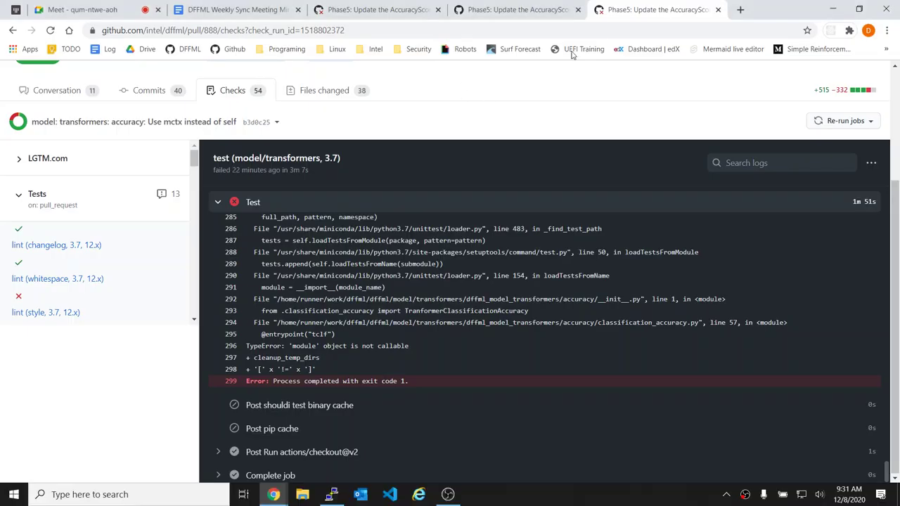
left_click(555, 9)
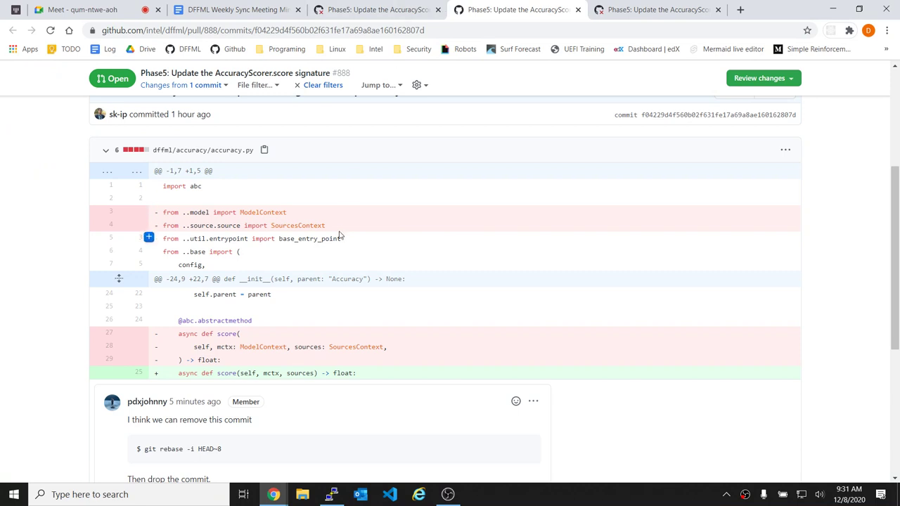
scroll(339, 235, "up", 2)
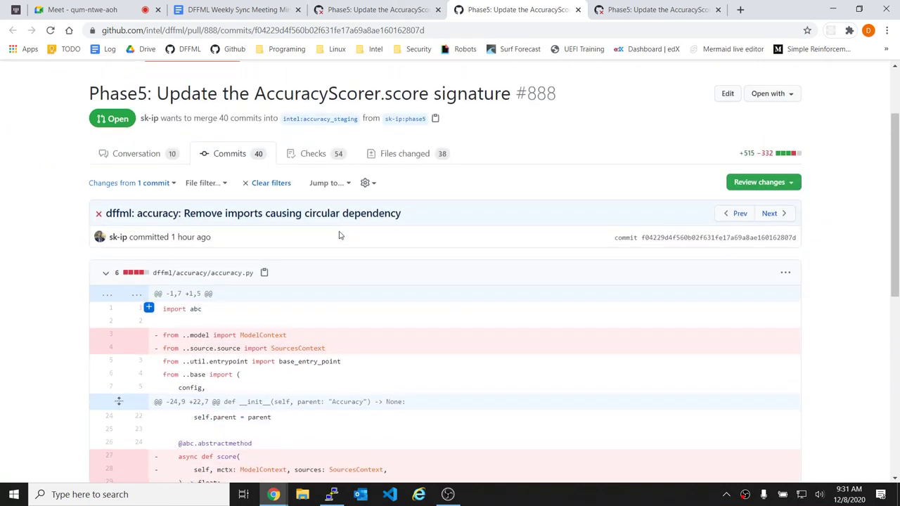
left_click(390, 153)
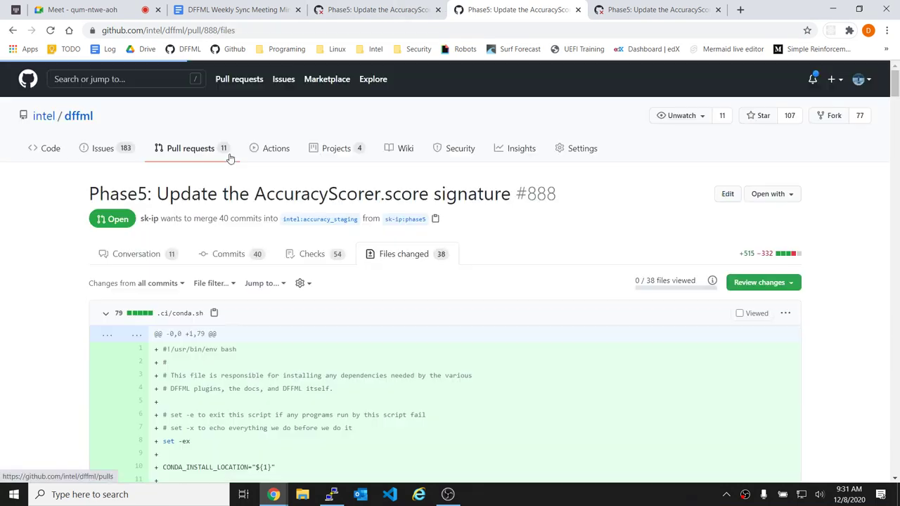
left_click(245, 256)
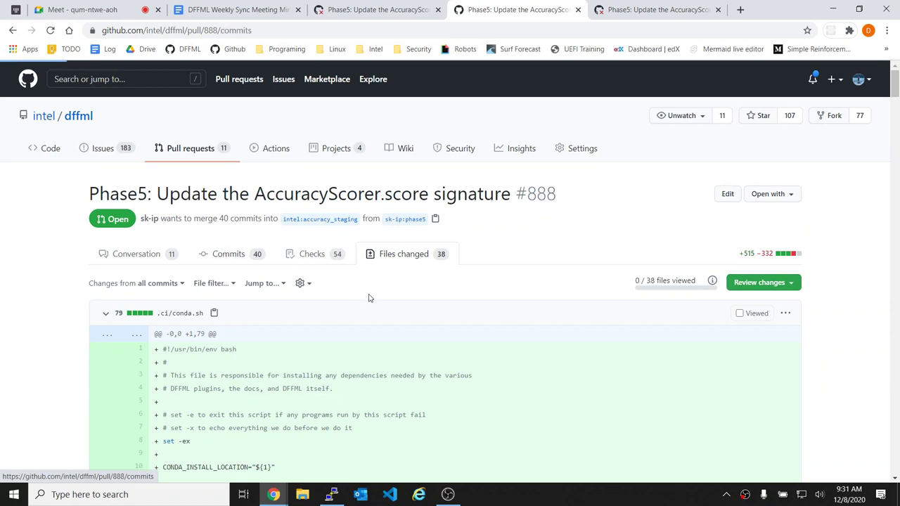
scroll(369, 298, "down", 5)
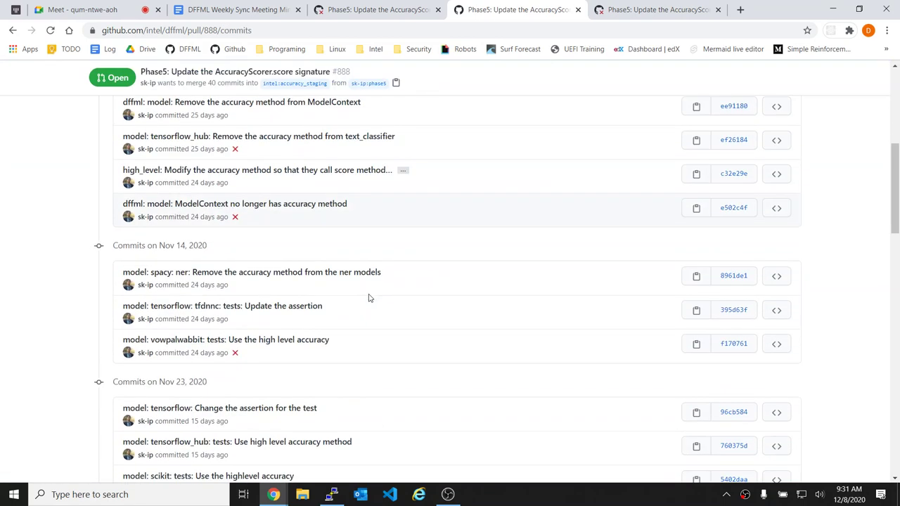
scroll(369, 298, "down", 15)
scroll(369, 299, "up", 1)
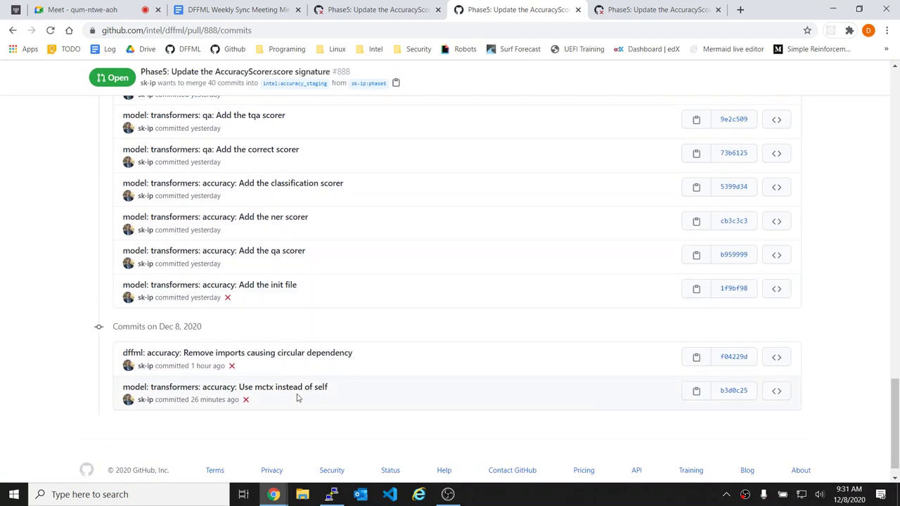
scroll(355, 284, "up", 2)
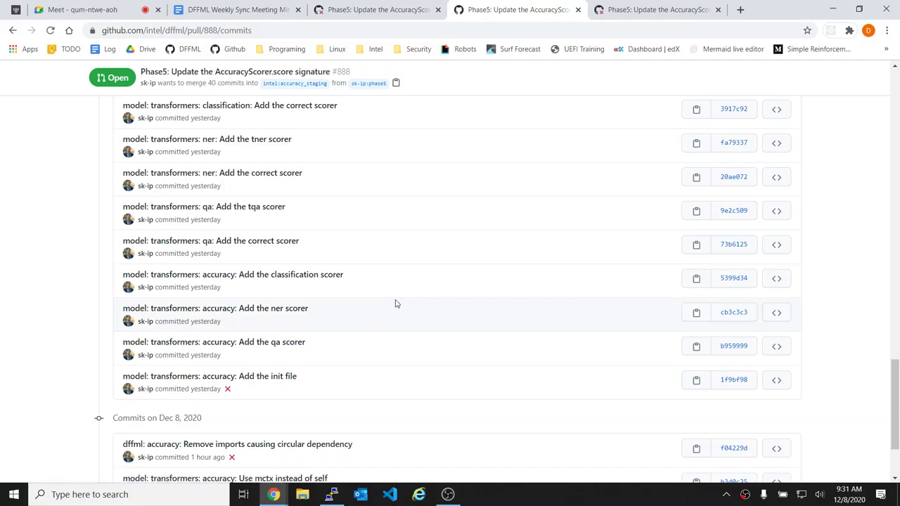
- Discard the local changes to ../../dffml/model/model.py and check git status
key("alt+Tab")
type("ggit")
key("ctrl+c")
type("git checkout --")
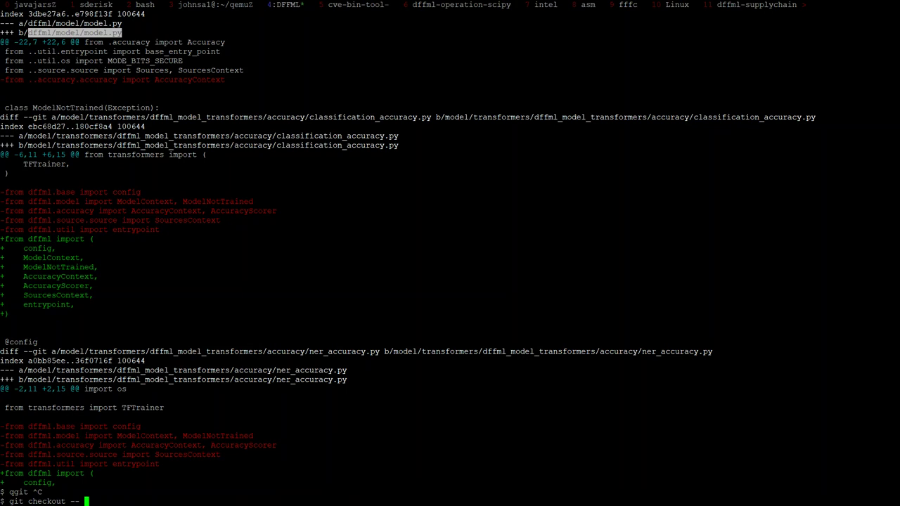
type(" d")
key("Tab")
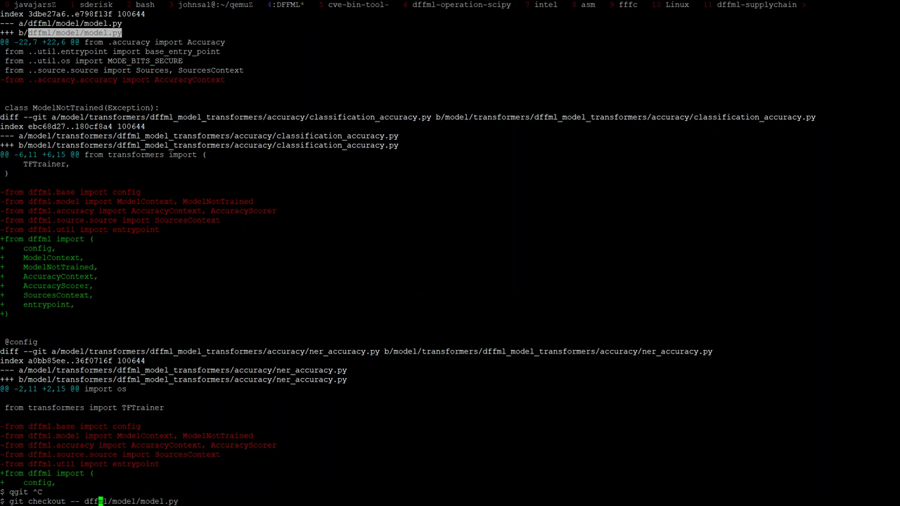
type("../../")
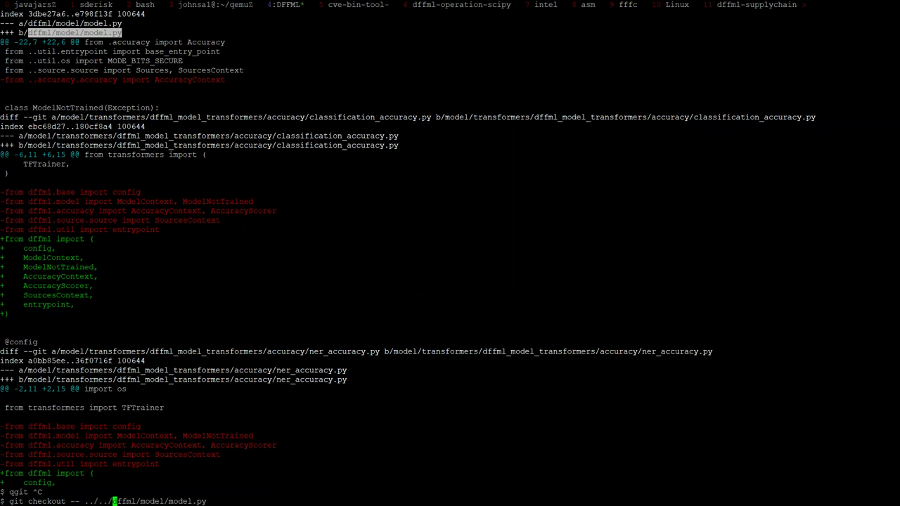
key("Return")
type("git tsatus")
key("Return")
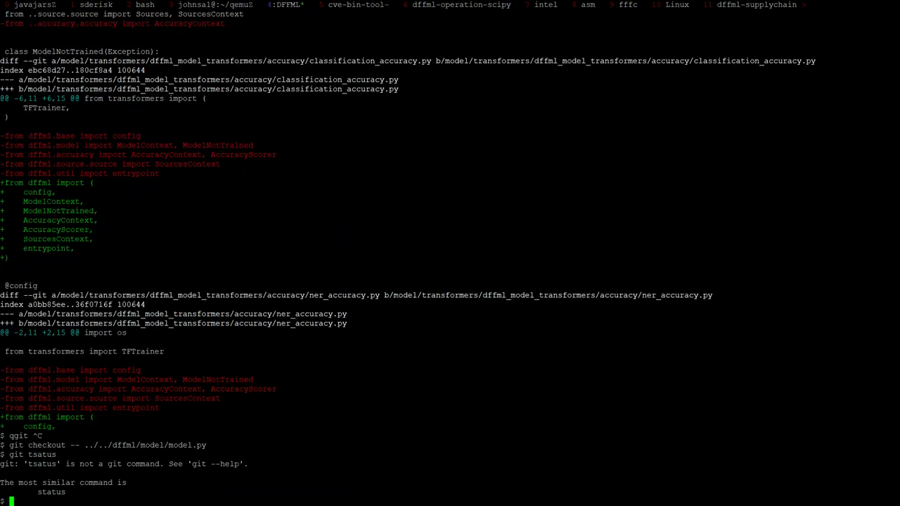
type("git status")
key("Return")
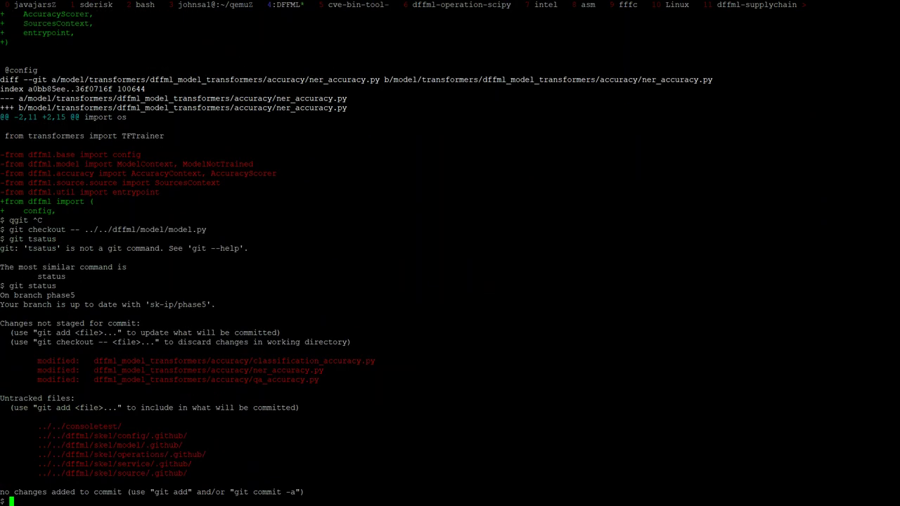
- Stash the qa_accuracy.py and ner_accuracy.py changes separately with git stash push --
type("git stash")
double_click(234, 361)
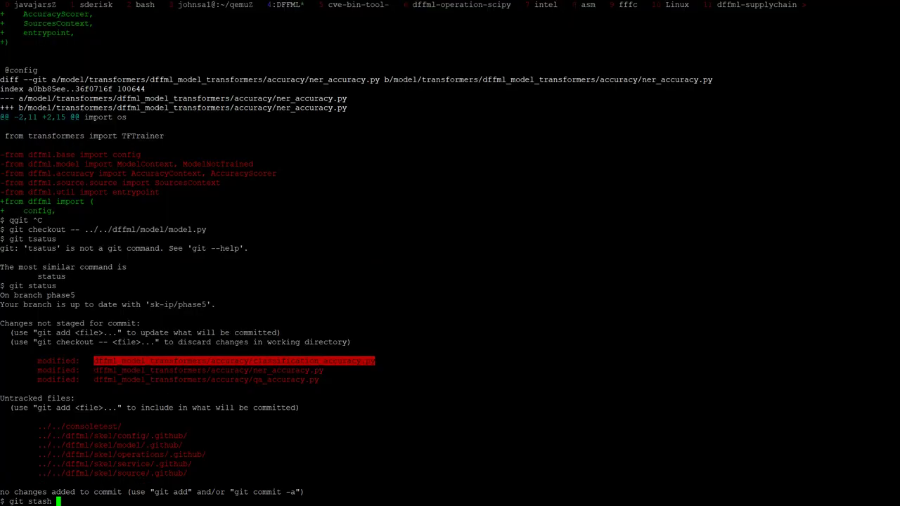
double_click(206, 380)
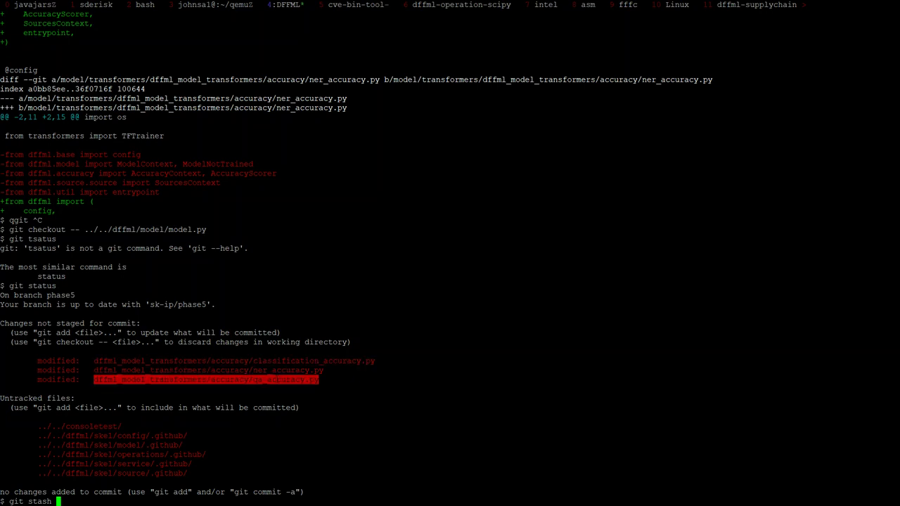
type("ush --")
key("shift+Insert")
key("Return")
key("Up")
key("Left")
key("BackSpace")
key("BackSpace")
key("BackSpace")
key("BackSpace")
key("BackSpace")
key("BackSpace")
key("BackSpace")
key("BackSpace")
key("BackSpace")
key("BackSpace")
key("BackSpace")
key("BackSpace")
key("BackSpace")
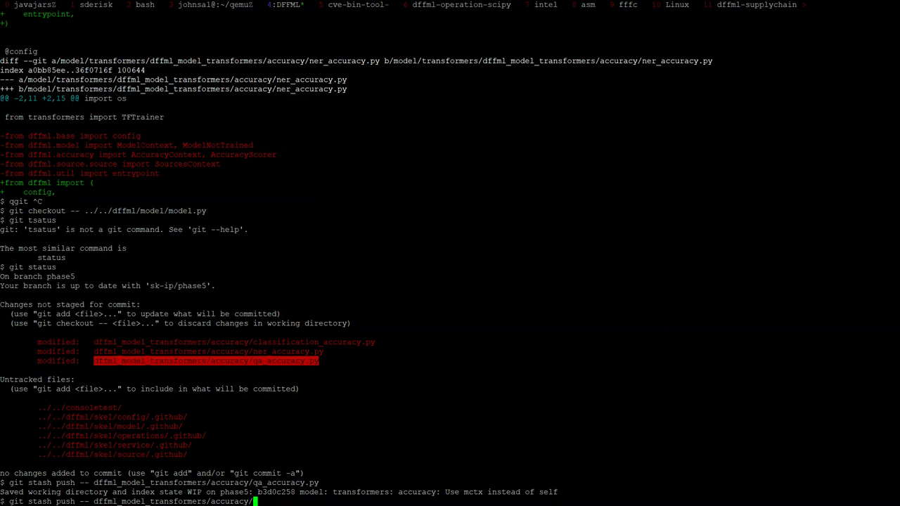
type("n")
key("Tab")
key("Return")
- Stash classification_accuracy.py changes and confirm only untracked files remain
key("Up")
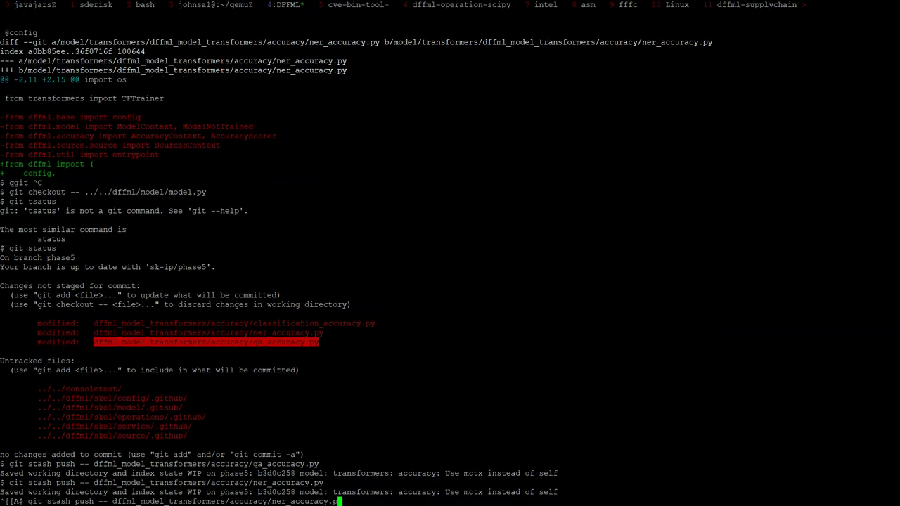
key("BackSpace")
key("BackSpace")
key("BackSpace")
key("BackSpace")
key("BackSpace")
key("BackSpace")
key("BackSpace")
key("BackSpace")
key("BackSpace")
key("BackSpace")
key("BackSpace")
key("BackSpace")
key("BackSpace")
key("BackSpace")
key("BackSpace")
type("c")
key("Tab")
key("Return")
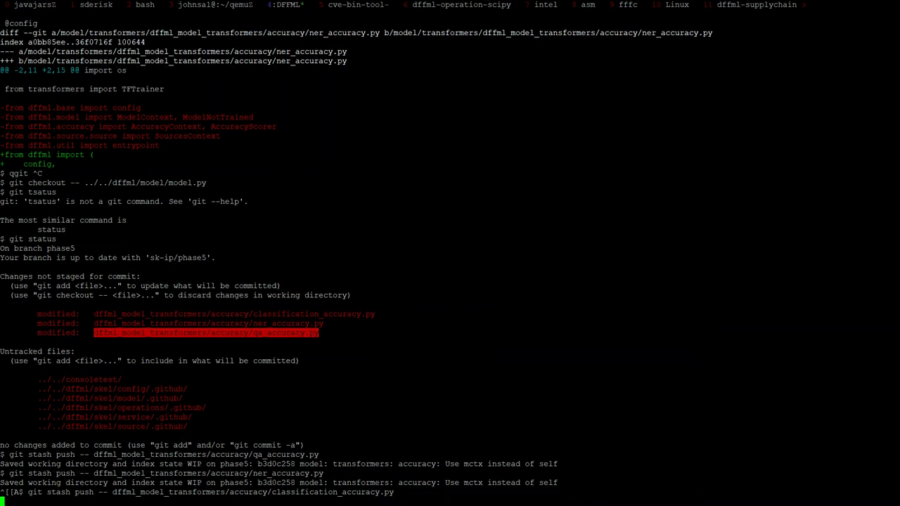
type("git status")
key("Return")
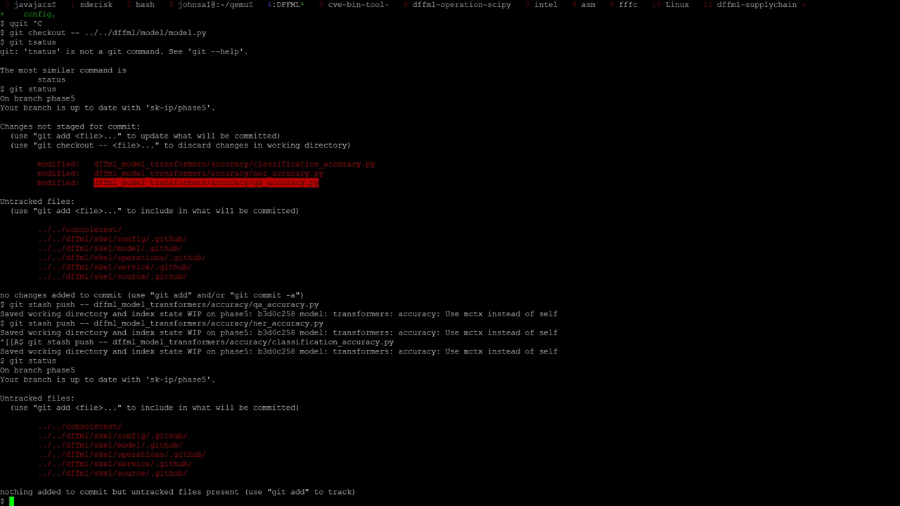
type("git rebase -i HEAD~8")
- Start an interactive rebase of the last 8 commits and delete the pick words on lines 3–5
key("Return")
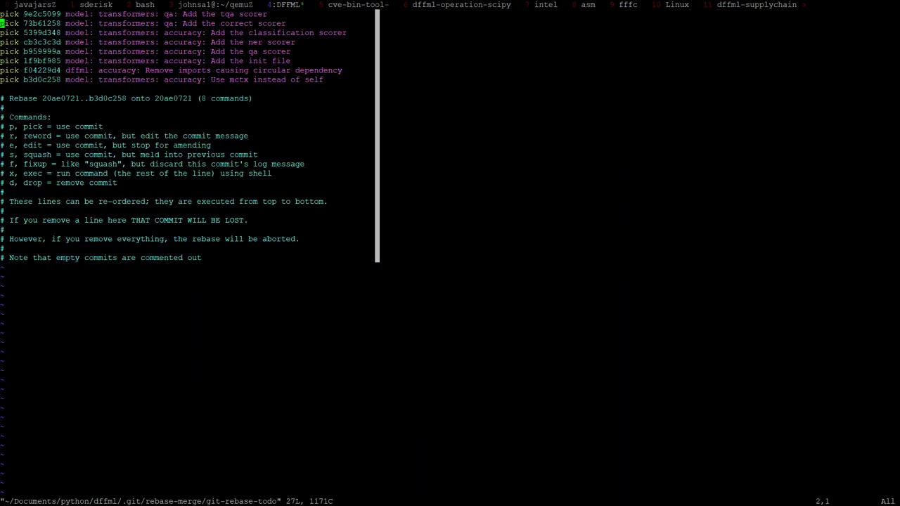
key("j")
key("j")
key("j")
key("ctrl+v")
key("Escape")
key("j")
key("k")
key("l")
key("l")
key("l")
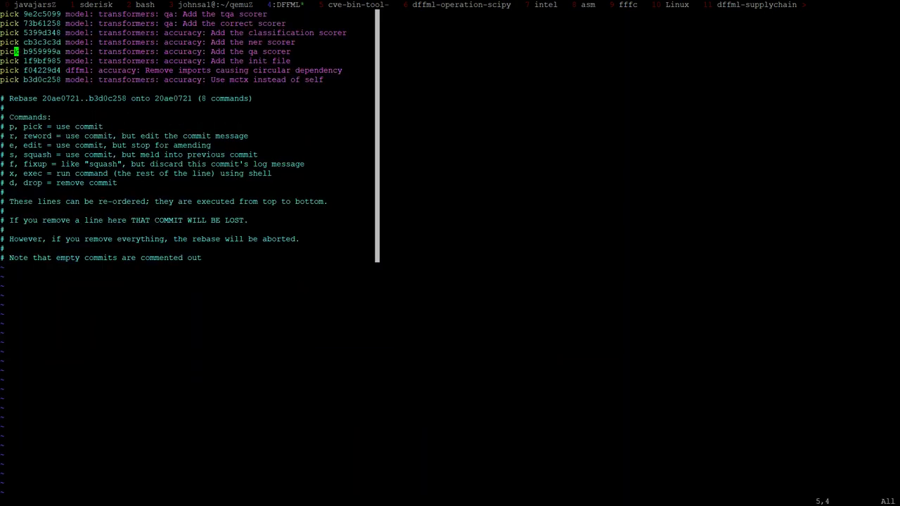
key("k")
key("ctrl+v")
key("k")
key("h")
key("h")
key("h")
key("d")
- Mark the three scorer commits with e and save the todo to start the rebase
key("ctrl+v")
key("shift+i")
type("d")
key("BackSpace")
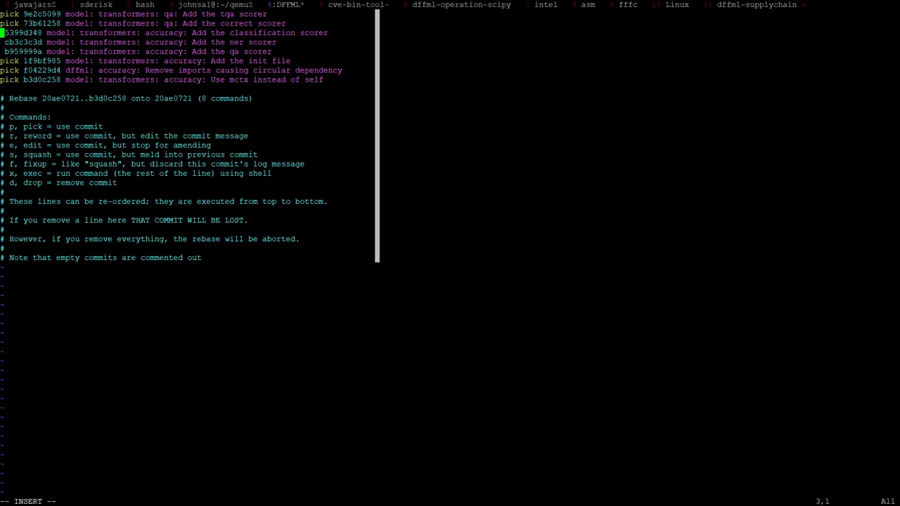
type("e")
key("Escape")
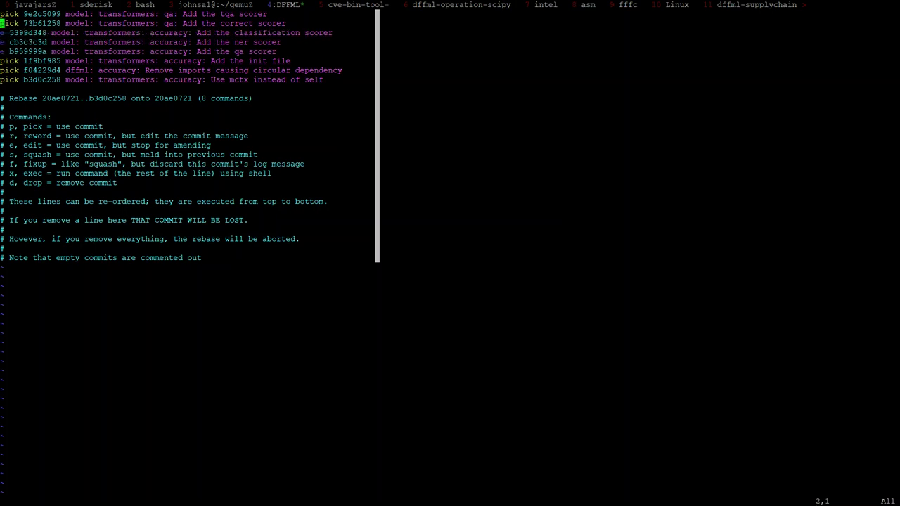
type(":wq")
key("Return")
type("git stash pop")
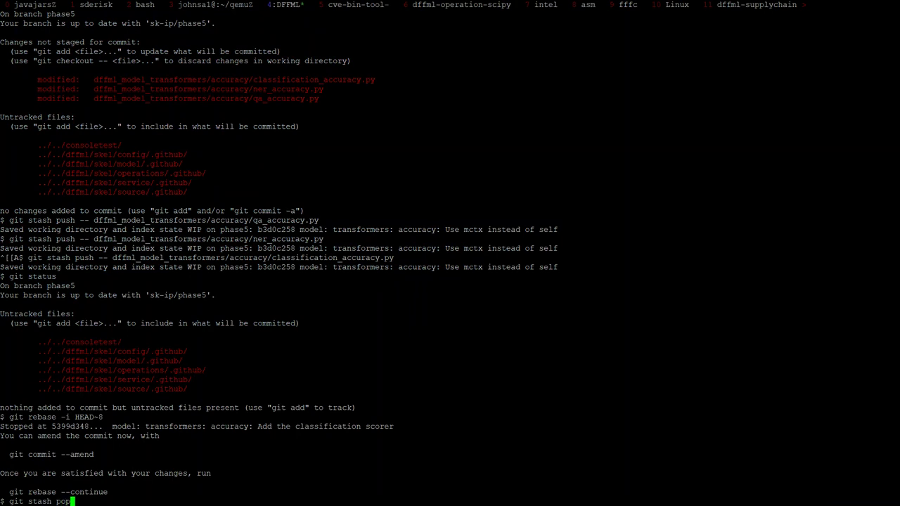
- Amend the classification and ner scorer commits with their stashed import changes and continue the rebase
key("Return")
type("git add")
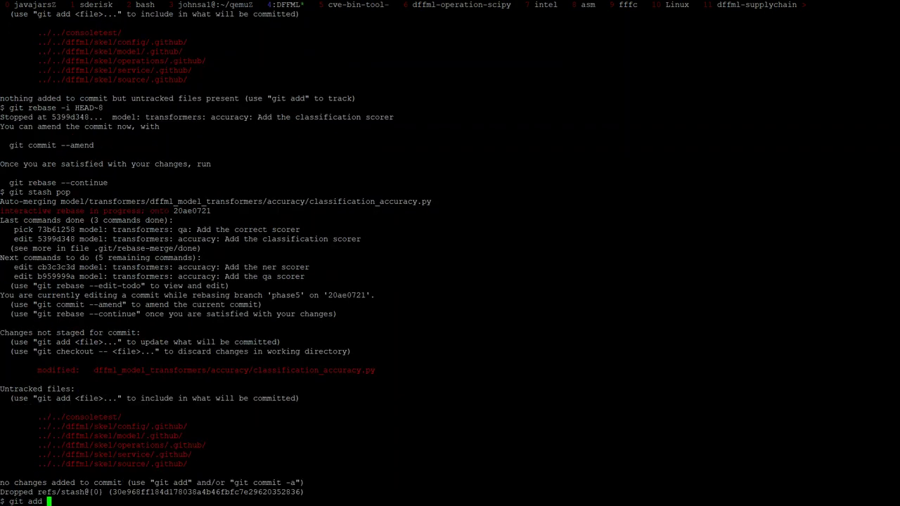
type(" . && git rebase --continue")
key("Return")
type(":w")
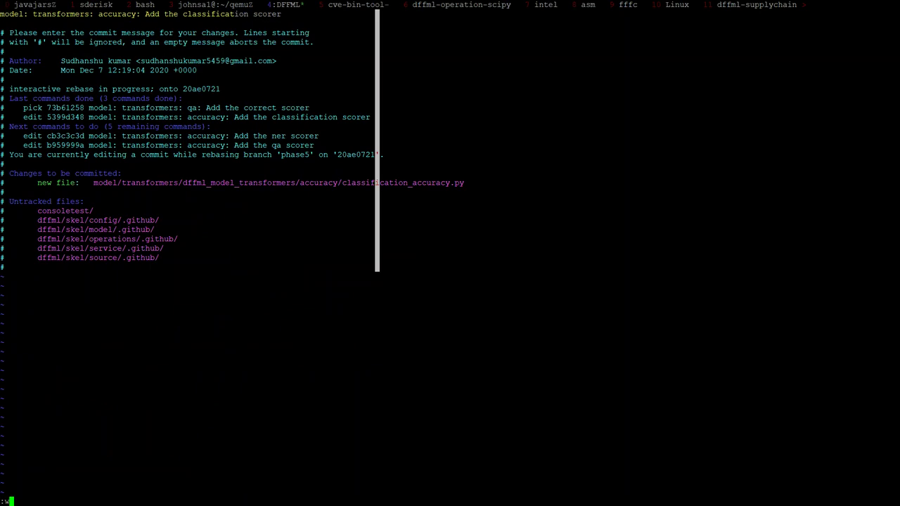
key("Return")
type(":")
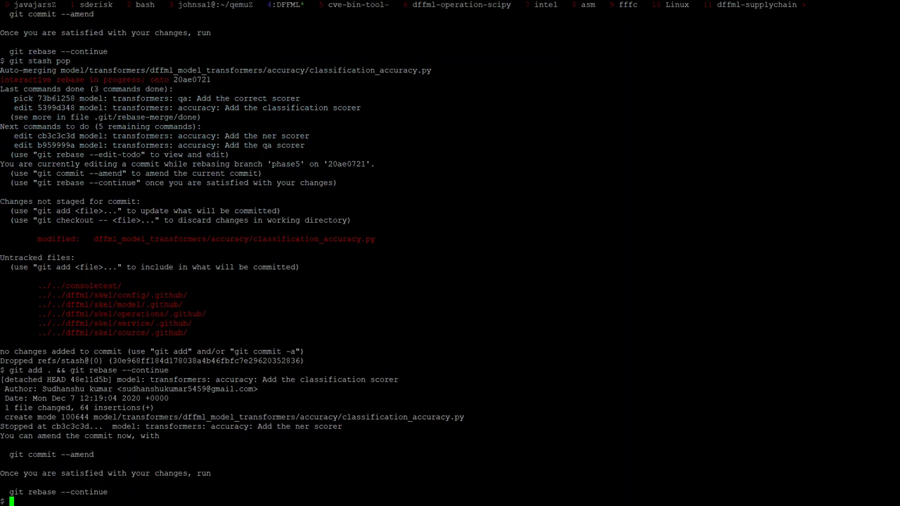
type("git stash pop")
key("Return")
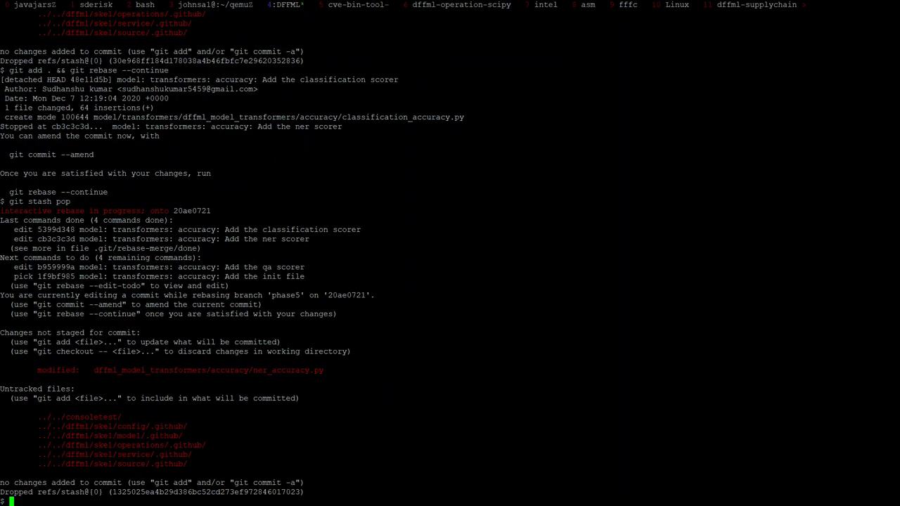
key("Up")
key("Up")
key("Return")
type(":wq")
key("Return")
- Amend the qa scorer commit with its stashed changes and finish the rebase
key("Up")
key("Up")
key("Return")
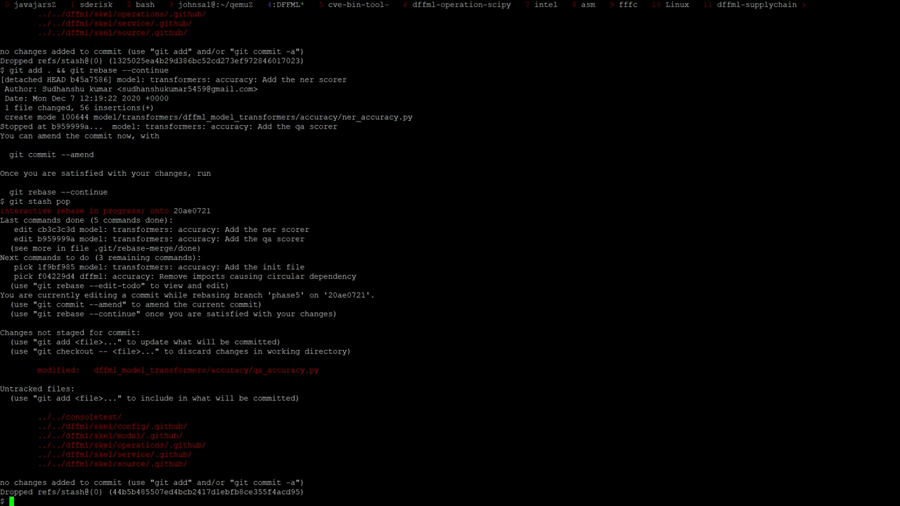
key("Up")
key("Up")
key("Return")
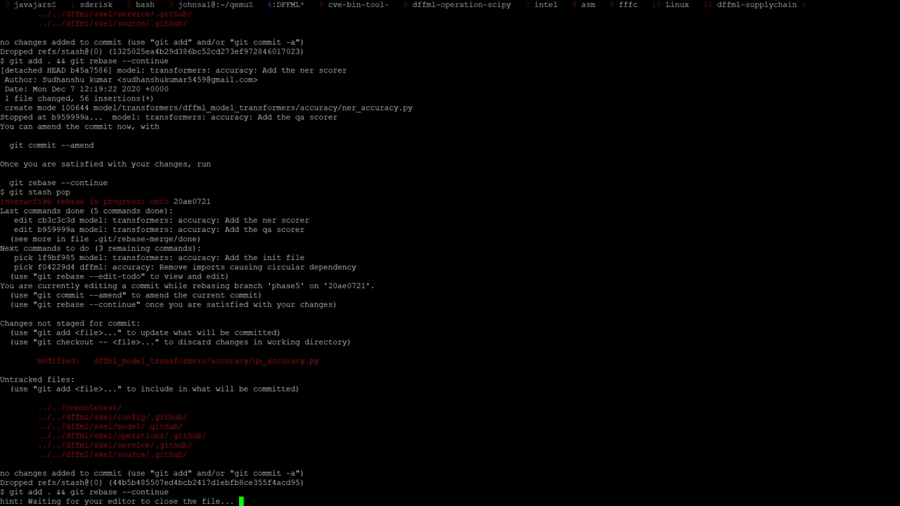
type(":wq")
key("Return")
- Diff against sk-ip/phase5, then force-push the rebased phase5 branch with git push -f
type("git diff sk-ip/autosklearnfix")
key("BackSpace")
key("BackSpace")
key("BackSpace")
key("BackSpace")
key("BackSpace")
key("BackSpace")
key("BackSpace")
key("BackSpace")
key("BackSpace")
key("BackSpace")
key("BackSpace")
key("BackSpace")
key("BackSpace")
key("BackSpace")
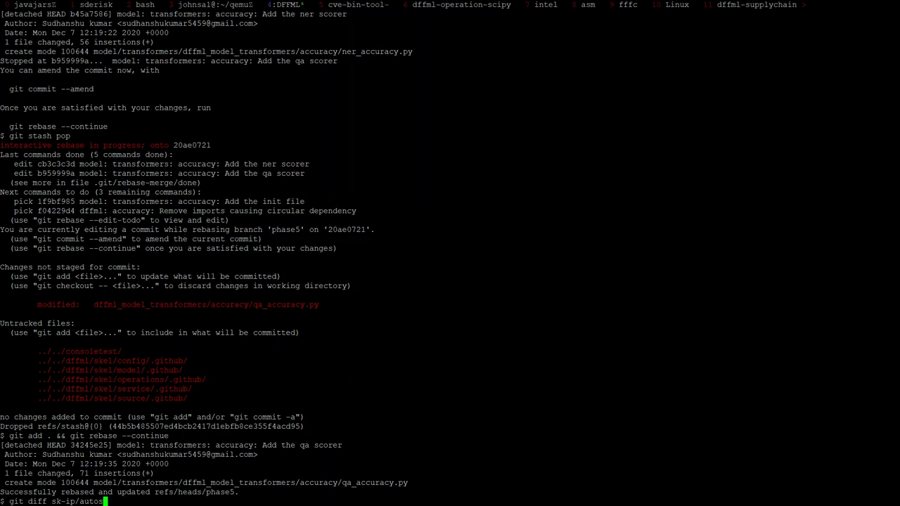
type("phase4")
key("Return")
scroll(450, 253, "down", 8)
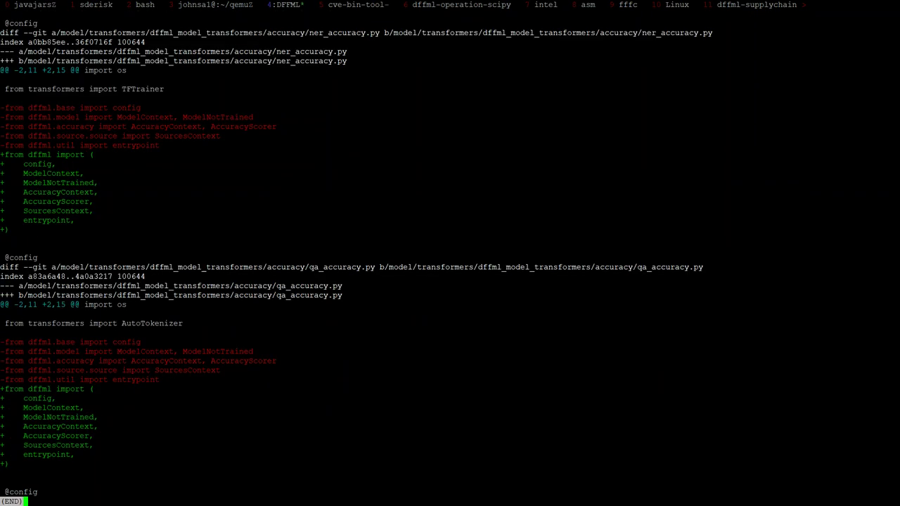
type("qgit push -f")
key("Return")
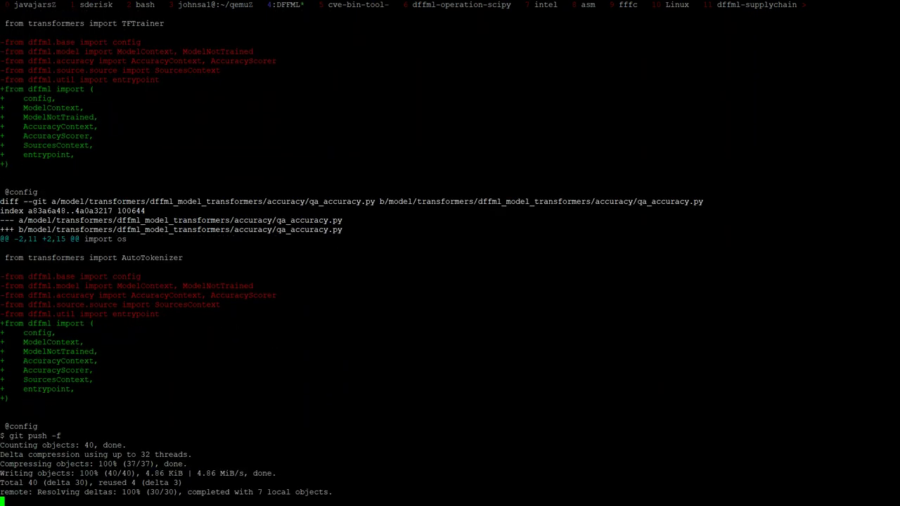
key("alt+Tab")
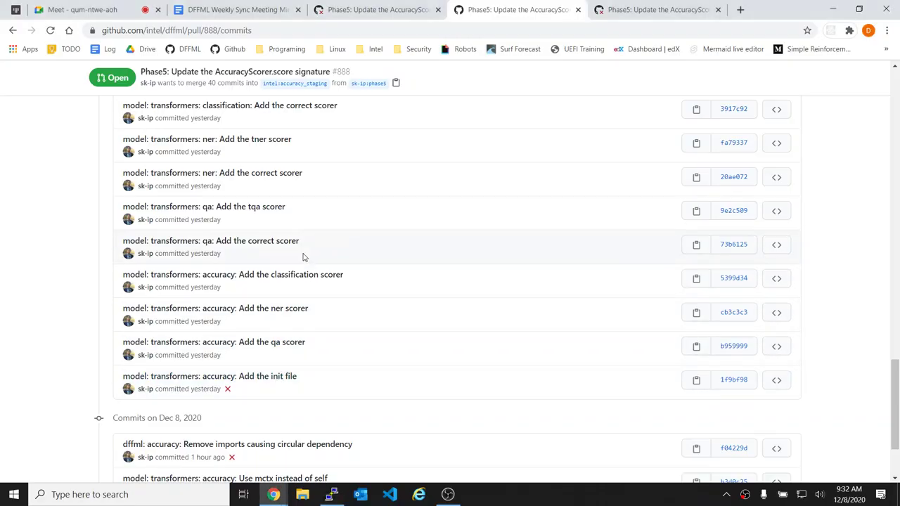
- Refresh PR #888's commit list and open the new classification scorer commit in its own tab
left_click(277, 281, "ctrl")
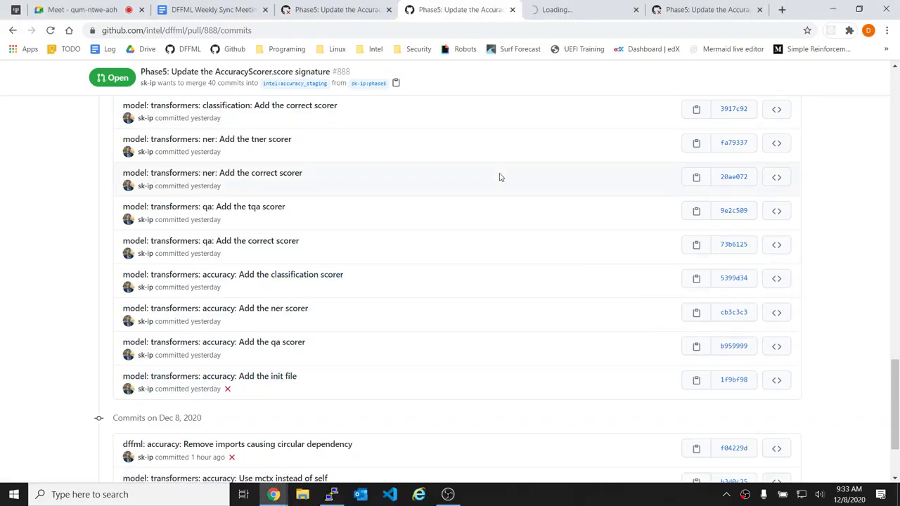
left_click(587, 10)
left_click(460, 10)
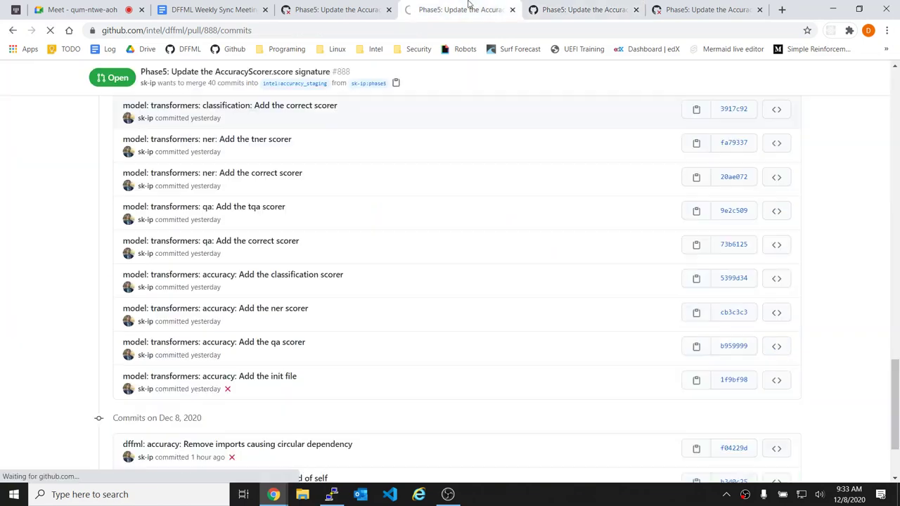
scroll(369, 205, "down", 20)
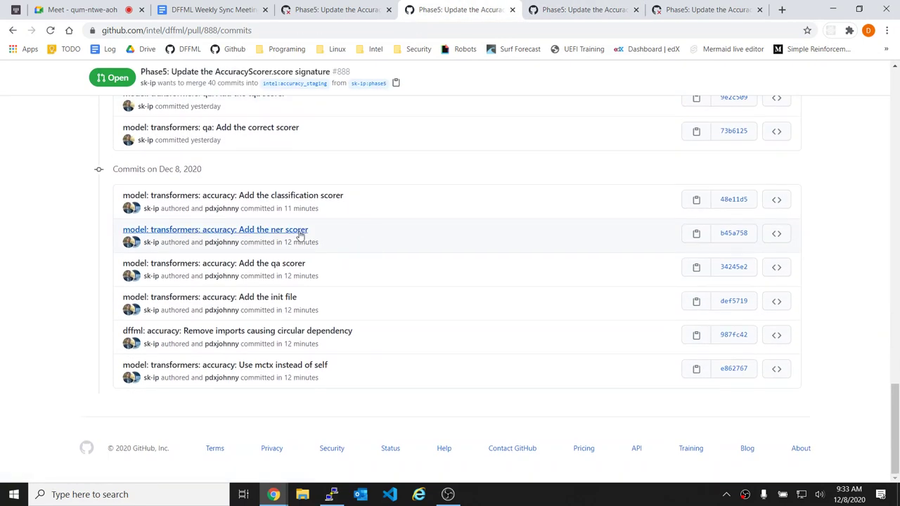
left_click(275, 197, "ctrl")
- Review the rewritten classification scorer diff with its grouped dffml imports, then return to the PR pages
left_click(490, 9)
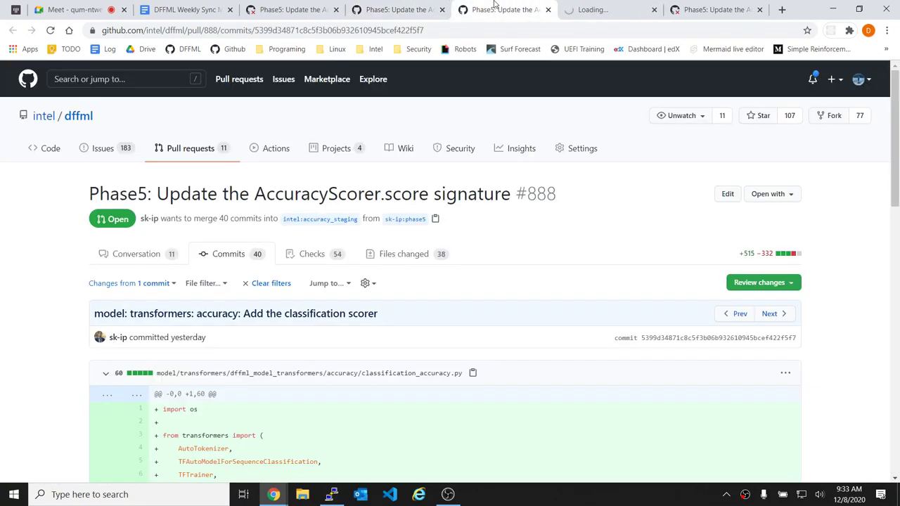
scroll(458, 237, "down", 4)
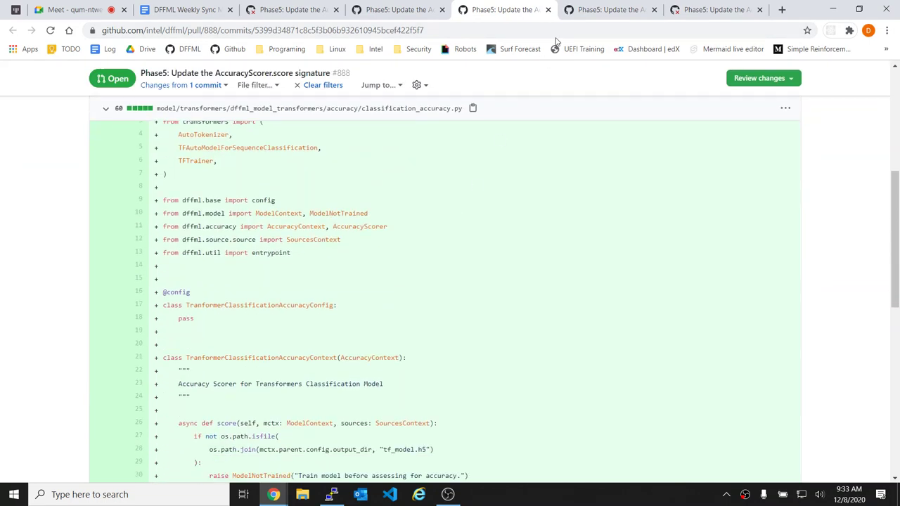
left_click(591, 9)
scroll(438, 256, "down", 4)
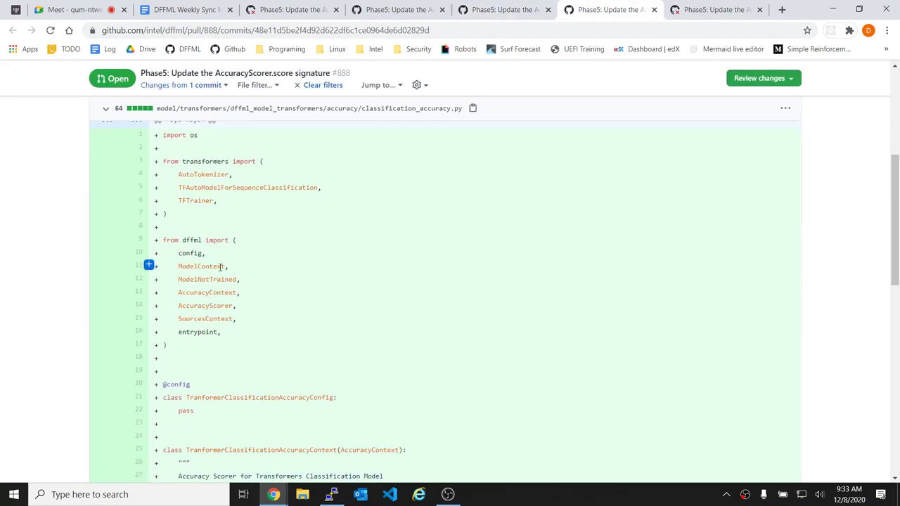
scroll(271, 342, "down", 2)
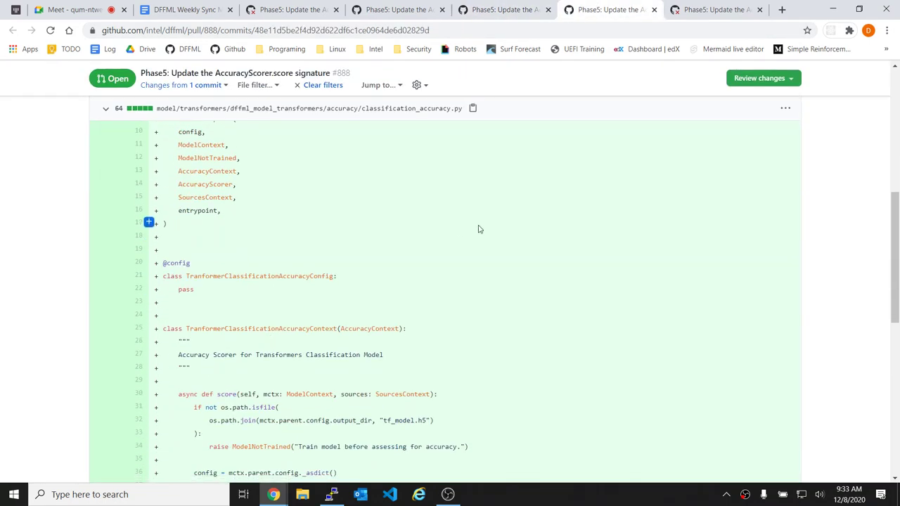
scroll(478, 229, "up", 3)
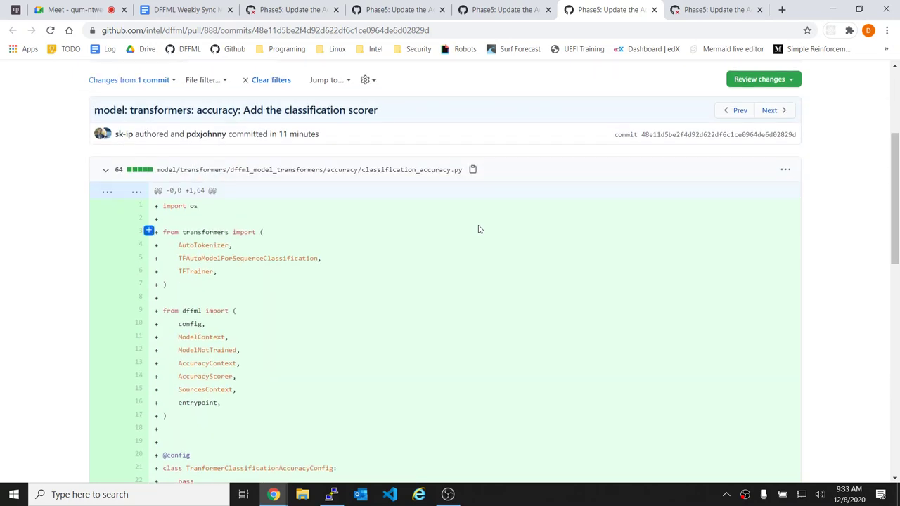
left_click(298, 7)
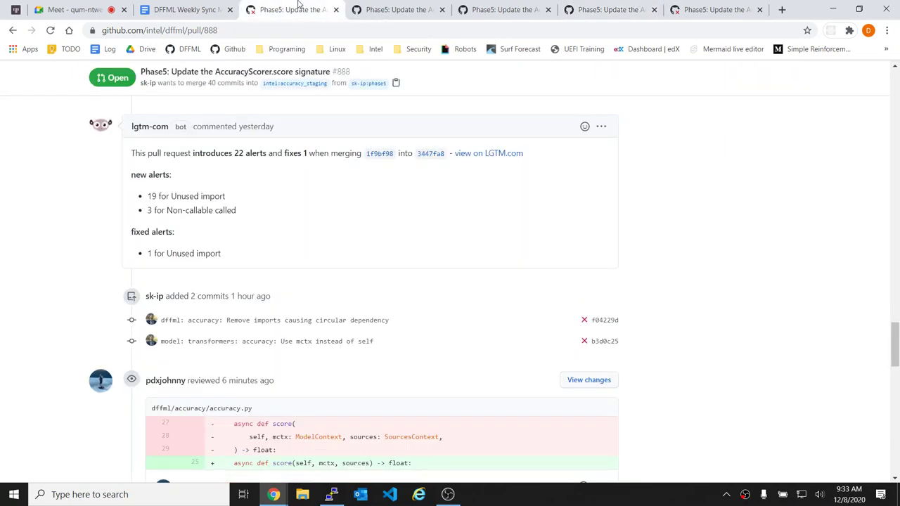
left_click(383, 9)
- Go to the meeting minutes and place the cursor in the empty note under Sudhanshu
left_click(298, 7)
left_click(200, 6)
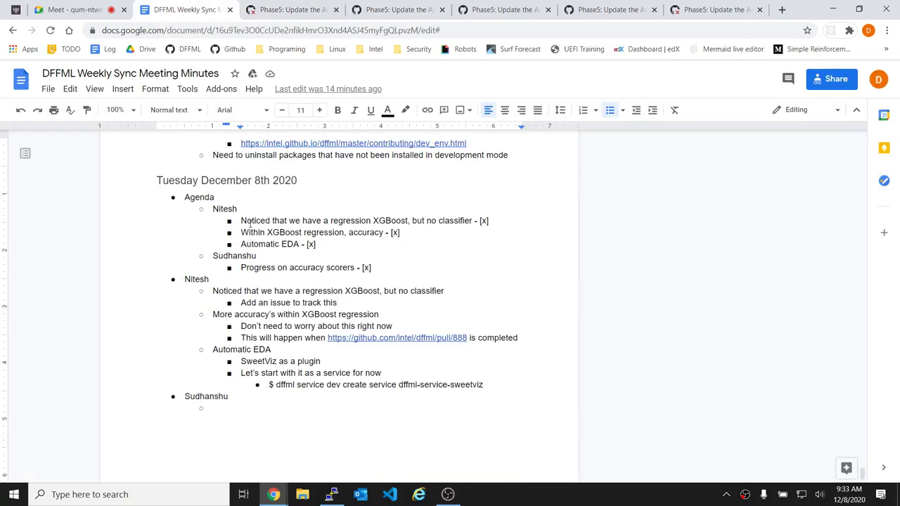
left_click_drag(240, 231, 416, 234)
left_click(416, 233)
left_click(297, 385)
left_click(263, 414)
- Glance over PR #888's commits, scorer diff and failed checks, then resume at the Sudhanshu note
left_click(375, 7)
left_click(510, 7)
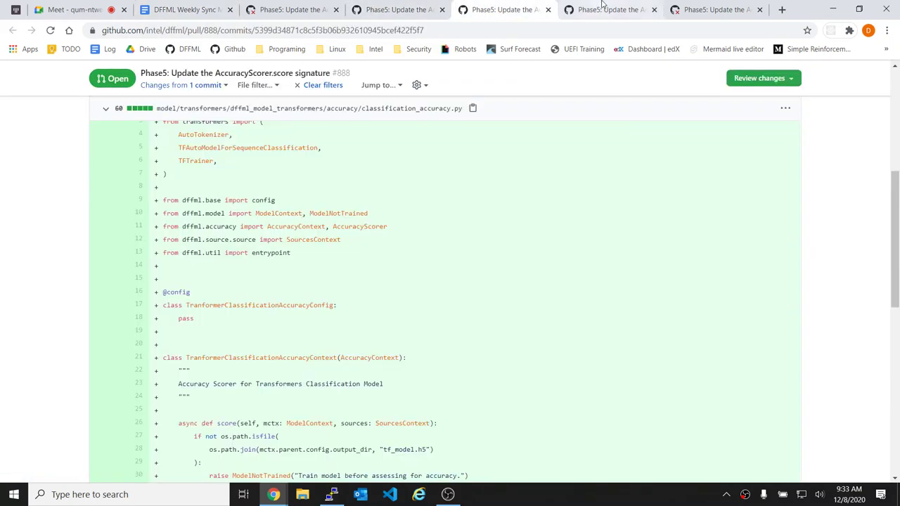
left_click(601, 8)
left_click(729, 7)
left_click(494, 7)
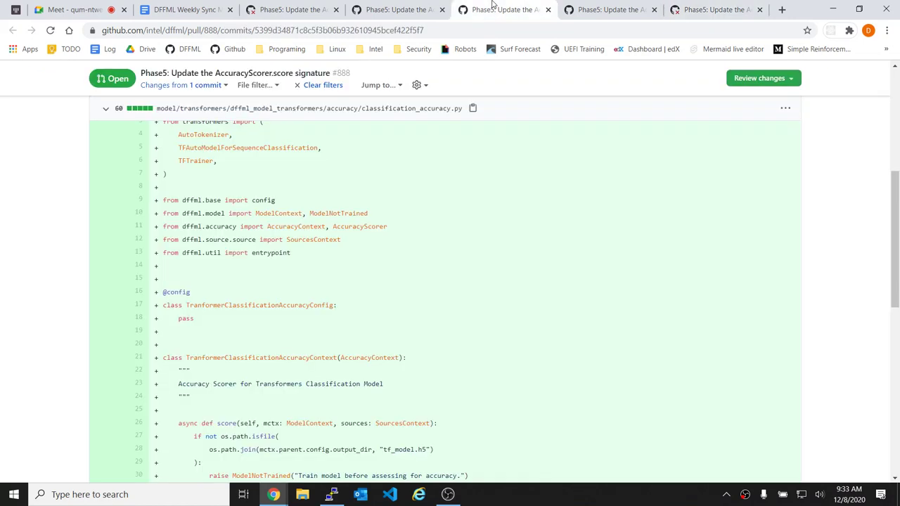
left_click(390, 10)
left_click(285, 9)
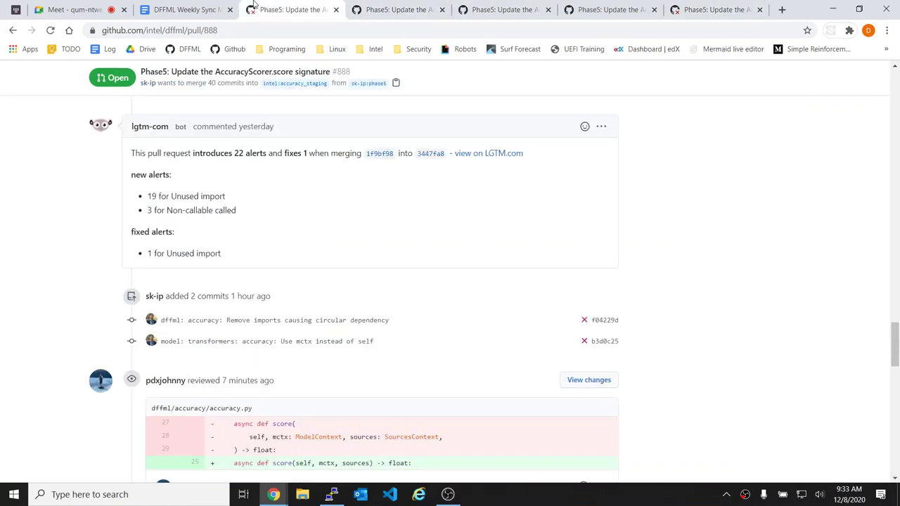
left_click(204, 10)
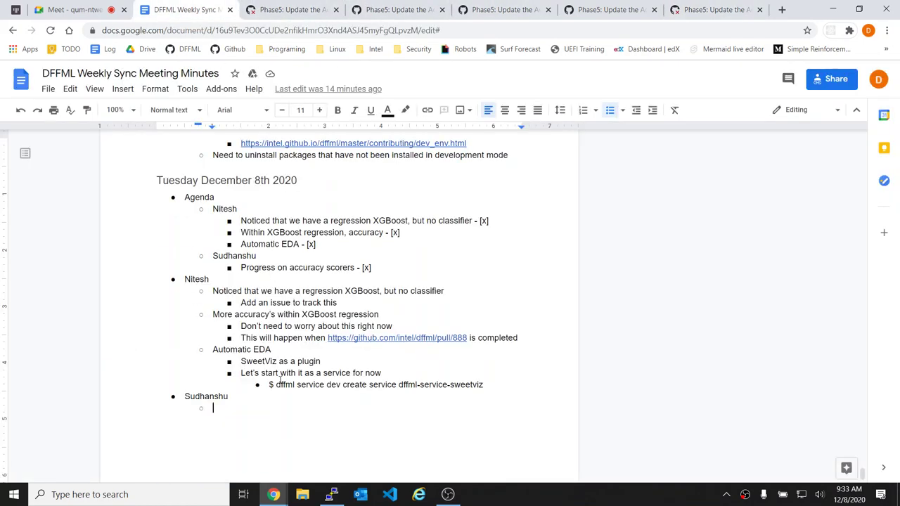
left_click(280, 383)
scroll(280, 385, "down", 2)
left_click(280, 386)
scroll(279, 386, "up", 1)
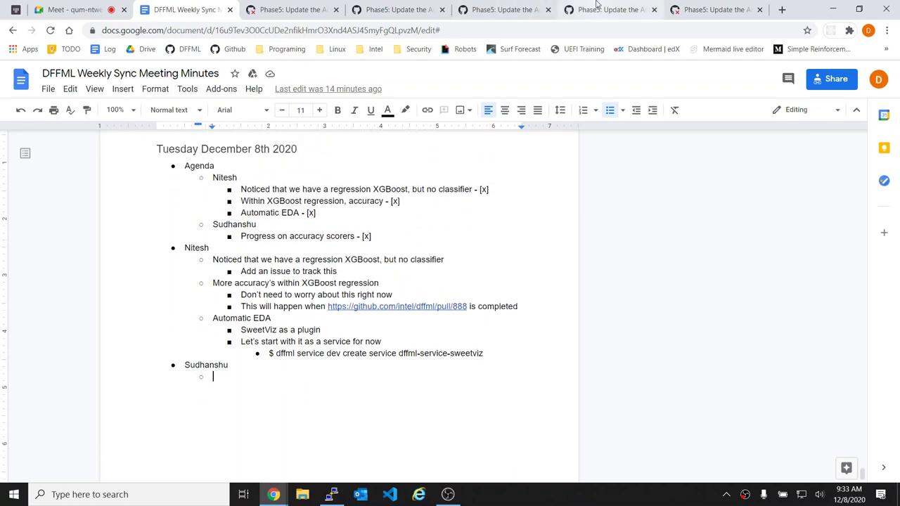
- Read PR #888's failing transformers test log and changed files, then close the extra GitHub tabs
left_click(618, 10)
left_click(680, 6)
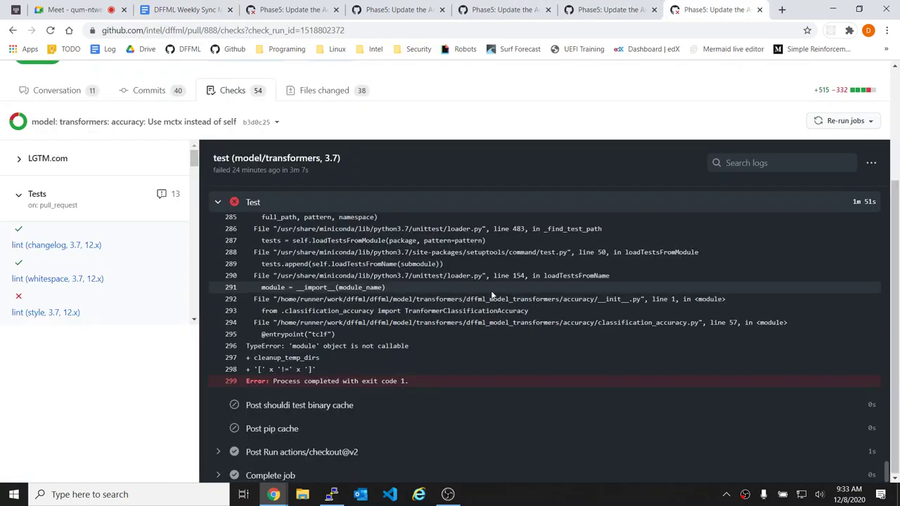
scroll(147, 195, "down", 5)
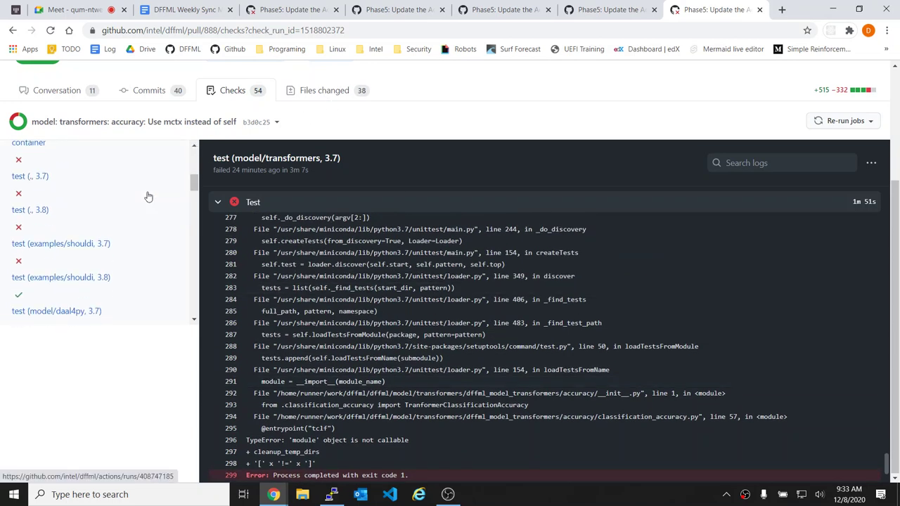
left_click(336, 98)
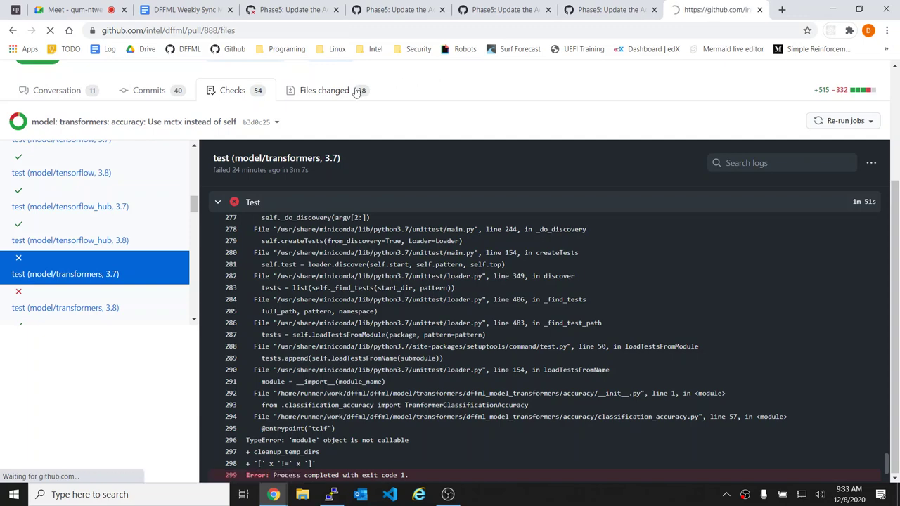
key("ctrl+w")
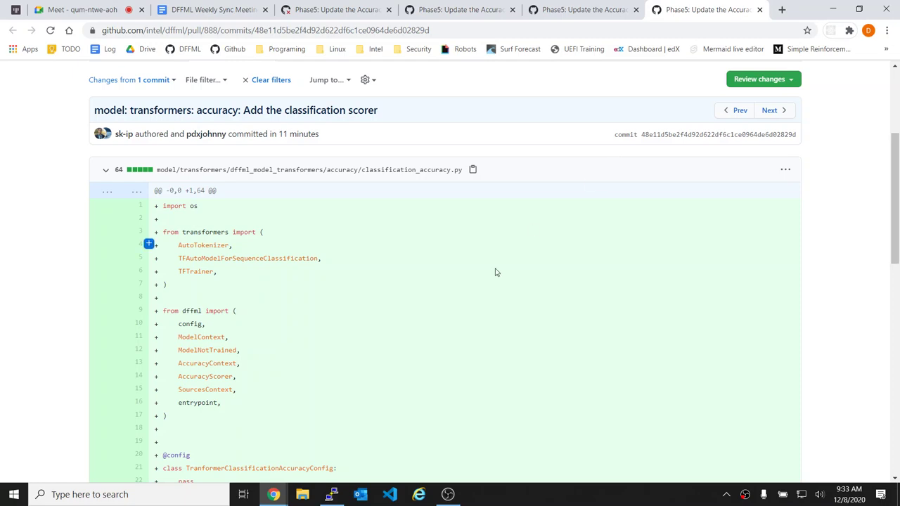
key("ctrl+w")
key("ctrl+w")
key("ctrl+w")
key("ctrl+w")
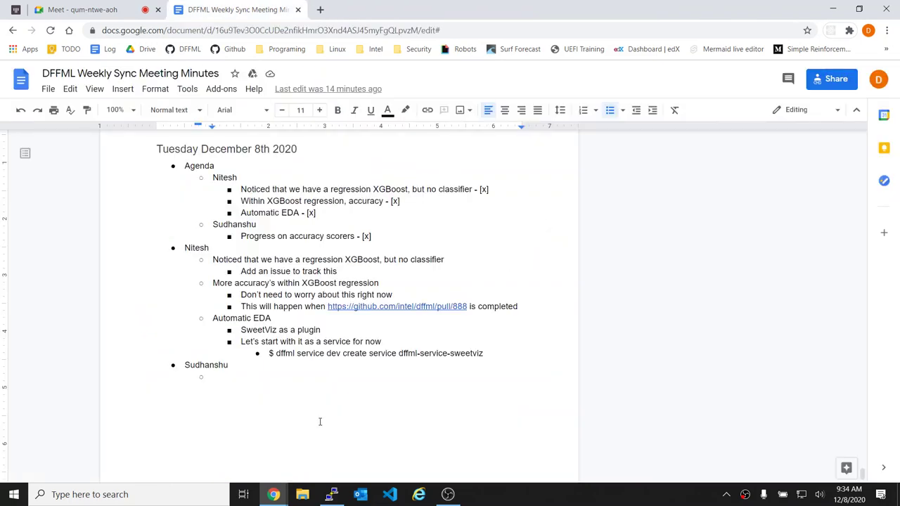
- Write the note 'Only Spacy scorer remaining' under Sudhanshu
key("shift+Tab")
key("Tab")
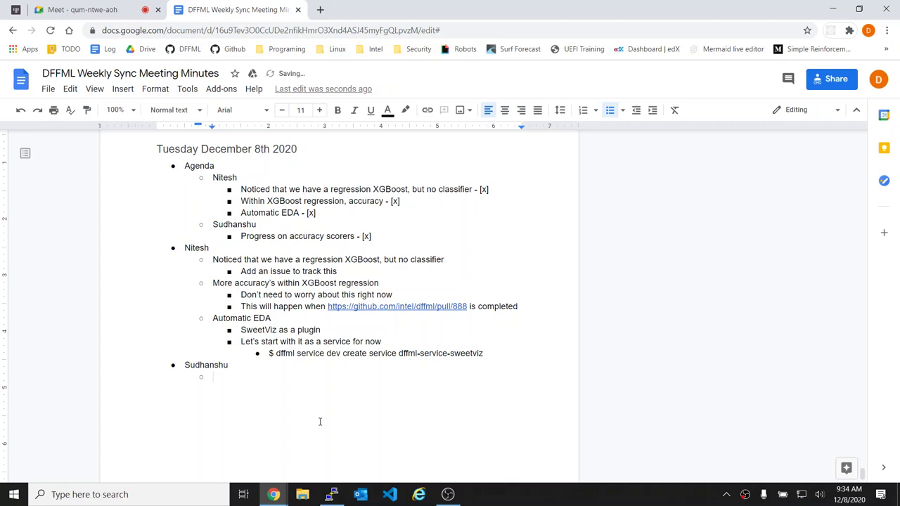
type("Spacy scorrer")
key("BackSpace")
key("BackSpace")
key("BackSpace")
type("er")
key("Home")
type("Only Spacy sco")
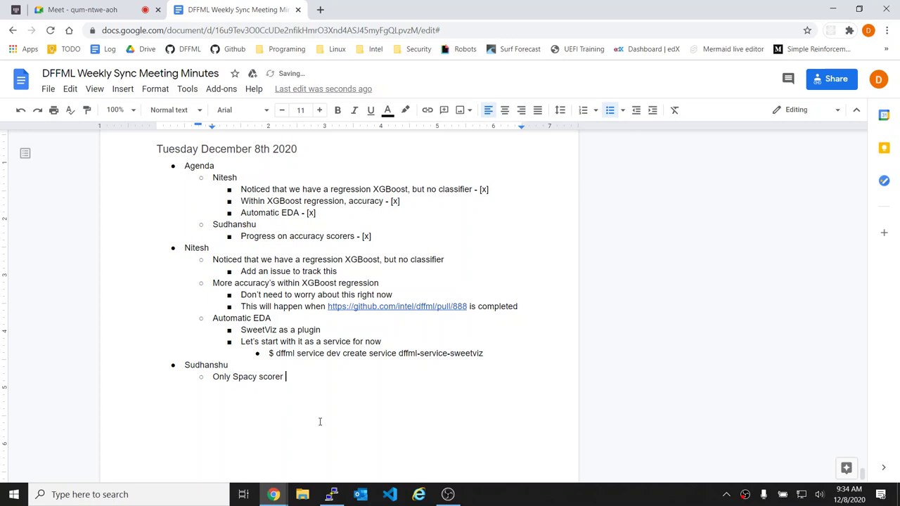
type("rer remaining")
- Add 'Issue with import of dffml.util.entrypoint should be dffml.util.entrypoint.entrypoint' above it, plus a nested bullet below
key("Return")
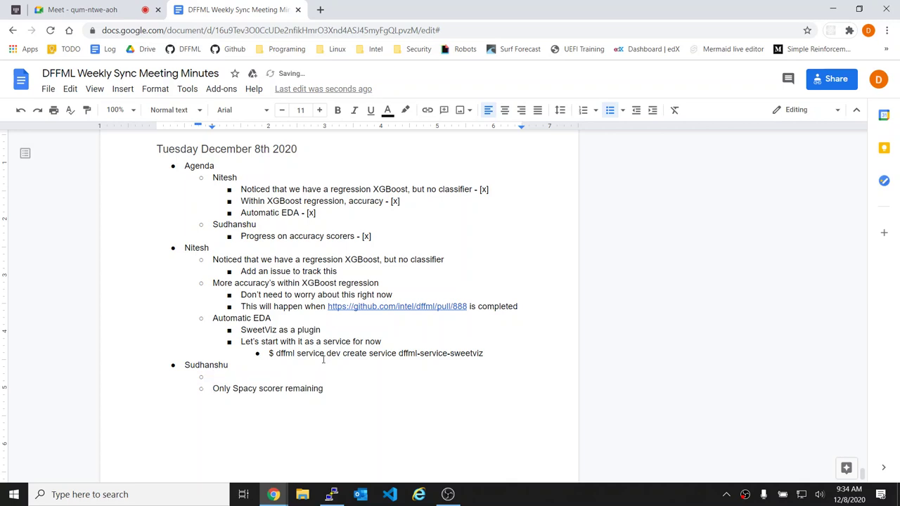
left_click(225, 375)
type("Issue with")
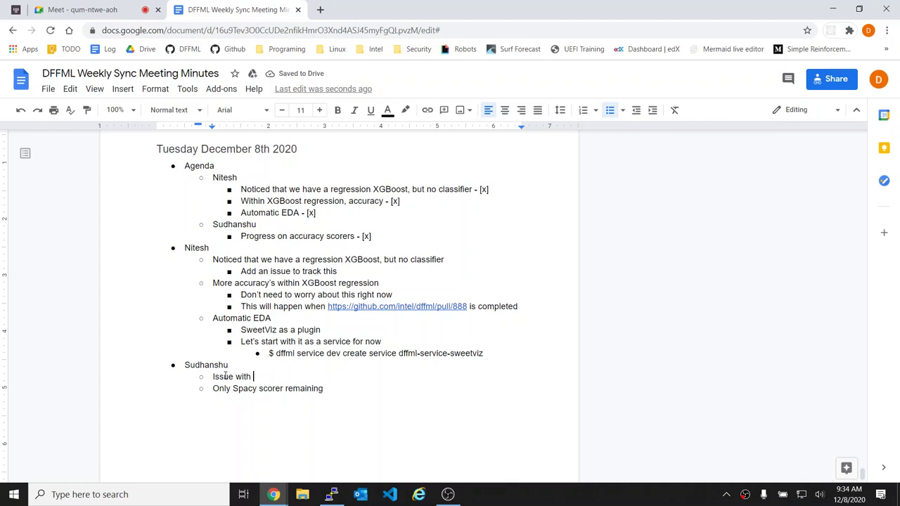
type(" import ")
type("of dffml.util.entrypoint ")
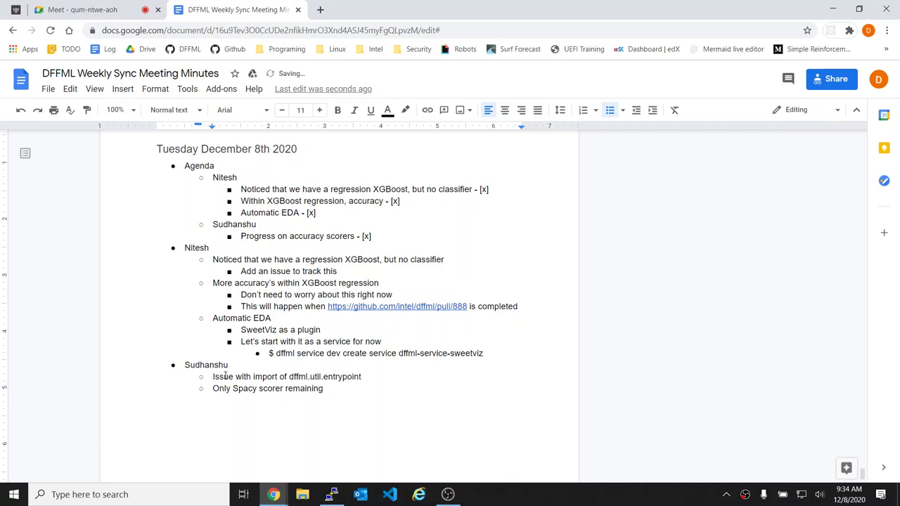
type("should be dffm.")
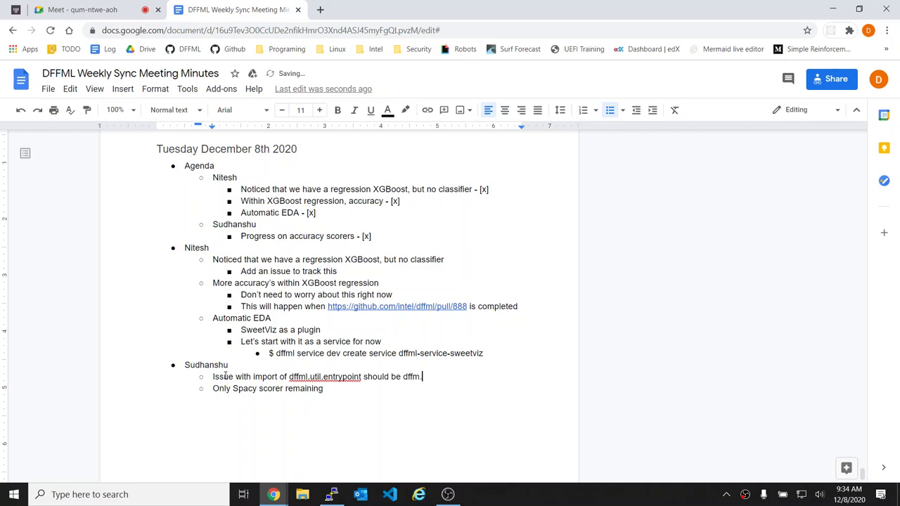
key("BackSpace")
type("l.util.entrypoint.entrypoint")
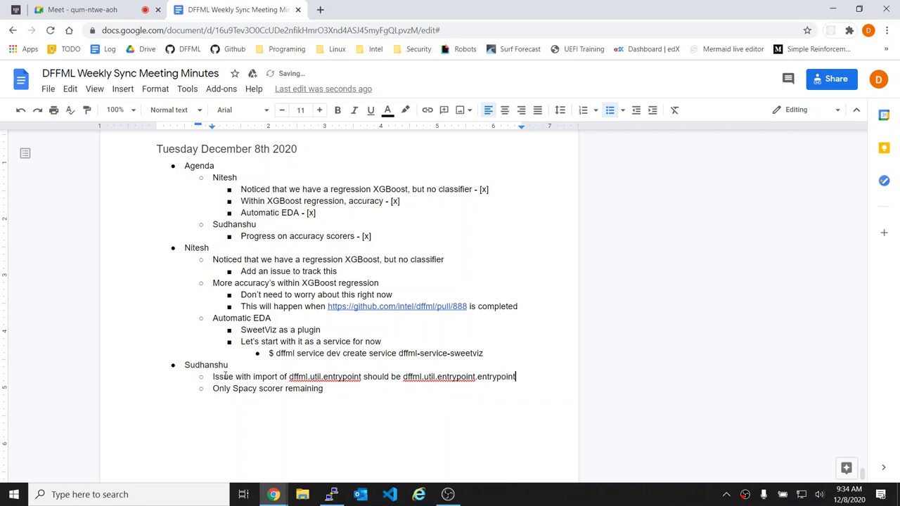
key("Down")
key("Return")
key("Tab")
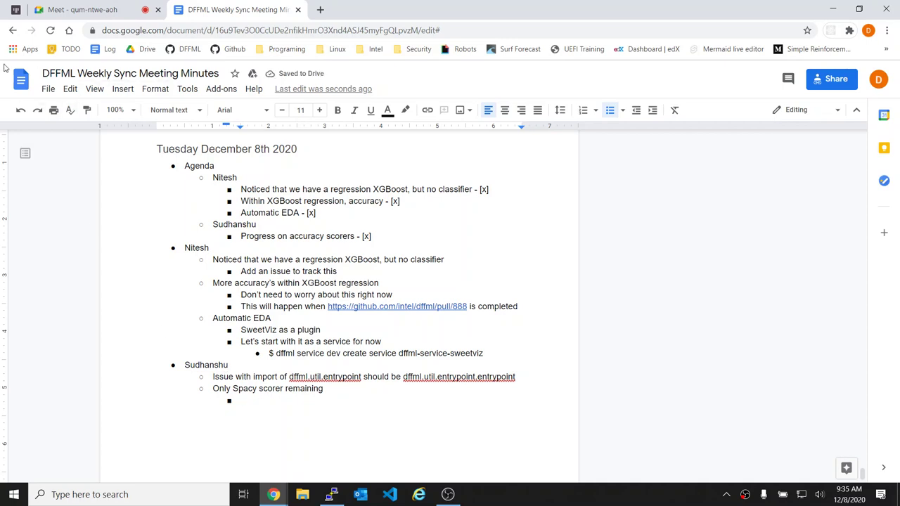
right_click(180, 50)
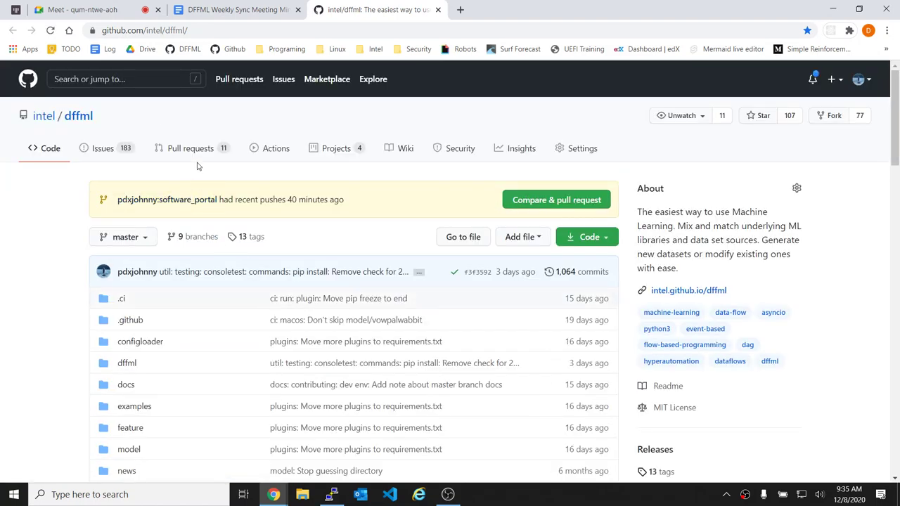
- Open pull request #888, 'Phase5: Update the AccuracyScorer.score signature', from the repository's pull request list
left_click(214, 150)
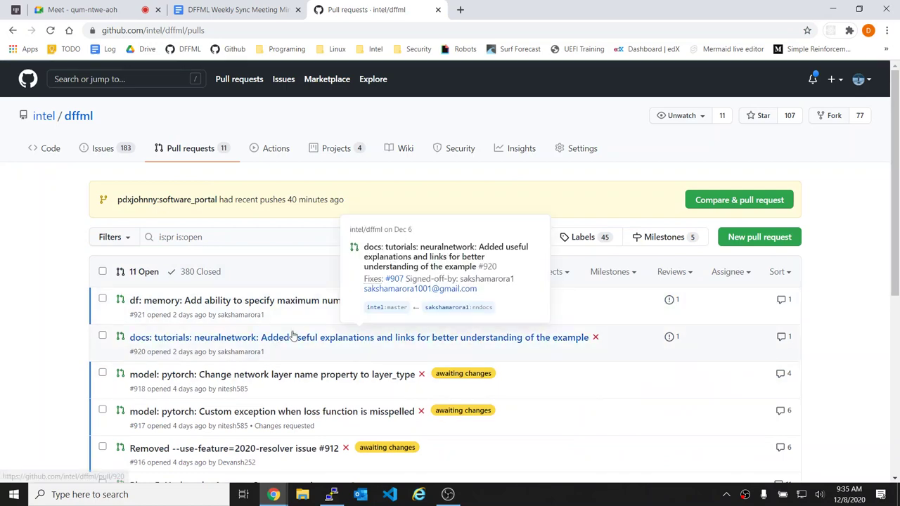
scroll(209, 333, "down", 2)
left_click(206, 331)
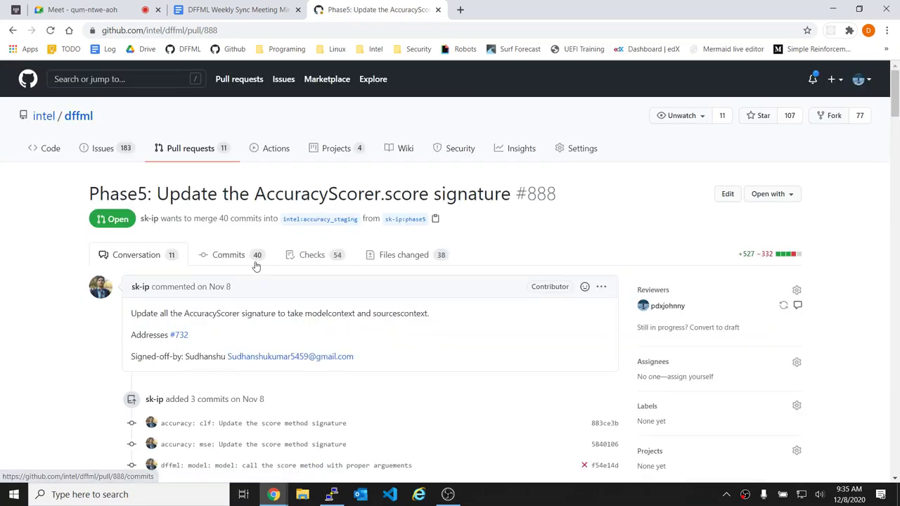
scroll(375, 315, "down", 1)
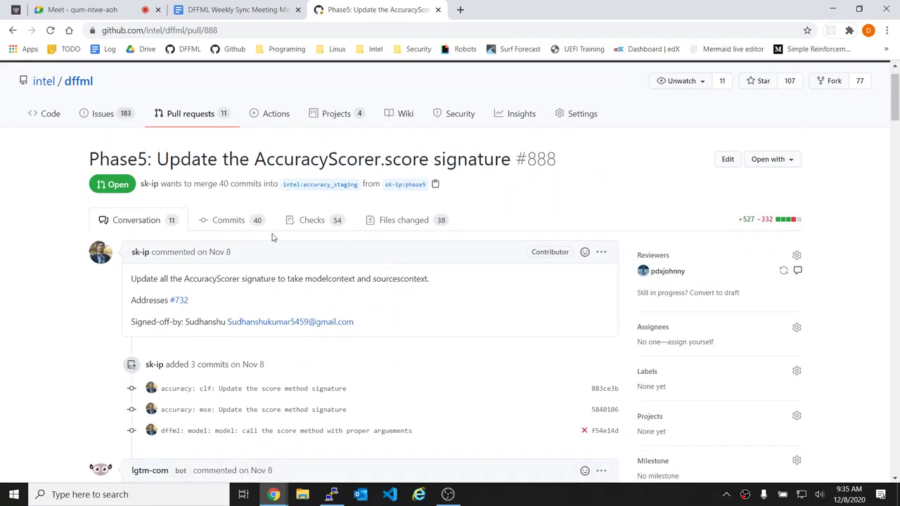
- In the terminal, move to ../spacy and list down to dffml_model_spacy/ner/ner_model.py
key("alt+Tab")
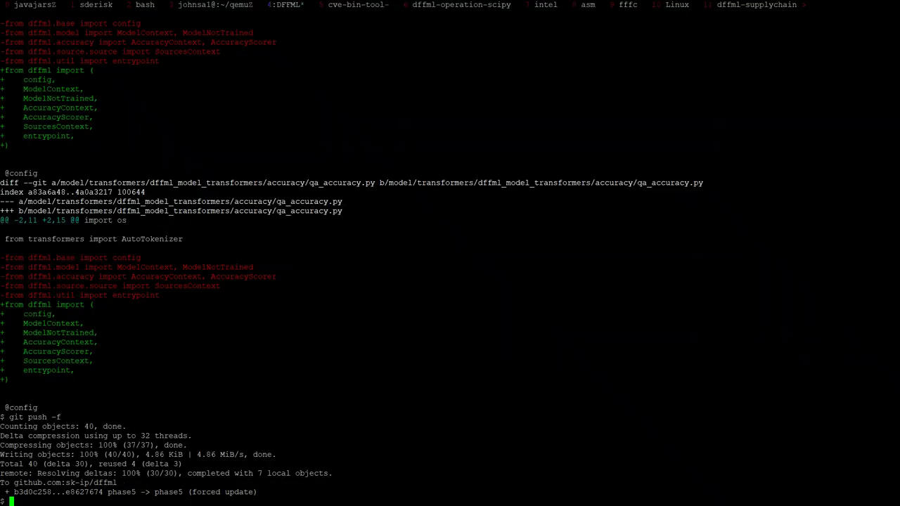
type("ll")
key("Return")
type("cd ../spacy/")
key("Return")
type("ll")
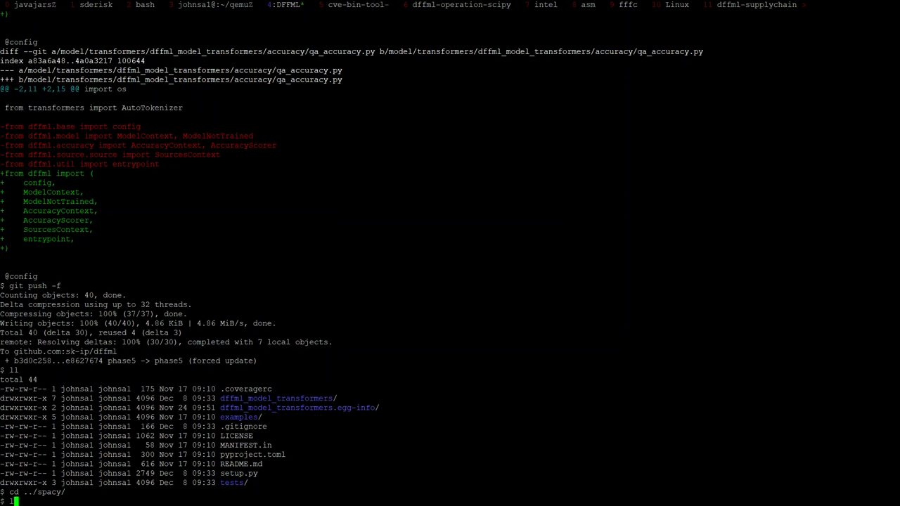
key("Return")
type("ll dffml_model_spacy/")
key("Return")
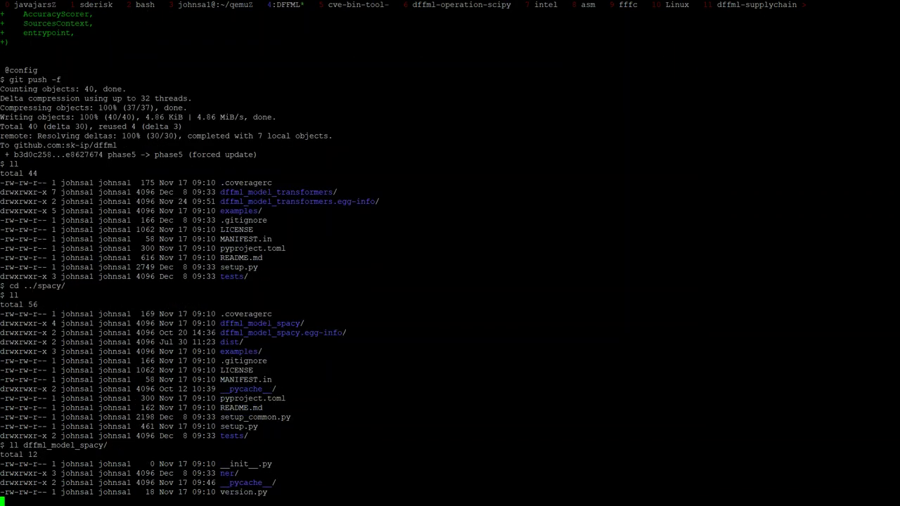
key("Up")
type("ner/")
key("Return")
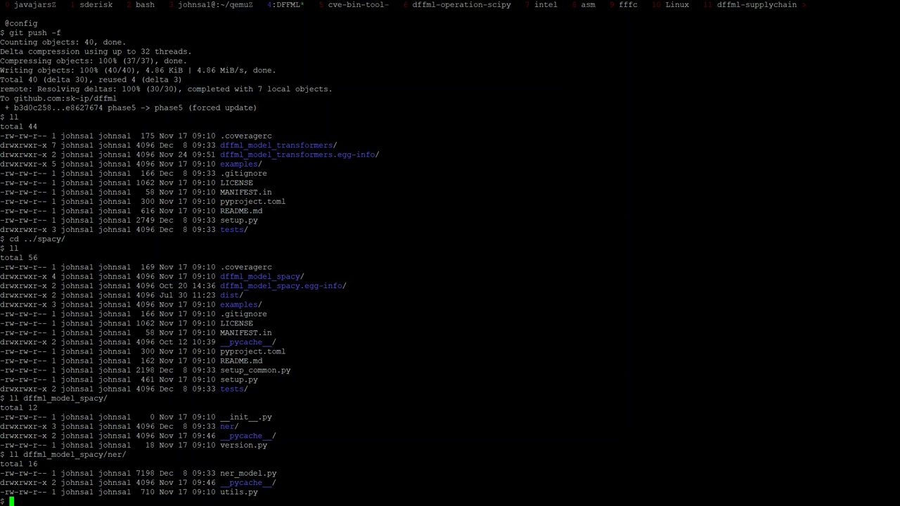
key("Up")
type("n")
key("Tab")
key("Return")
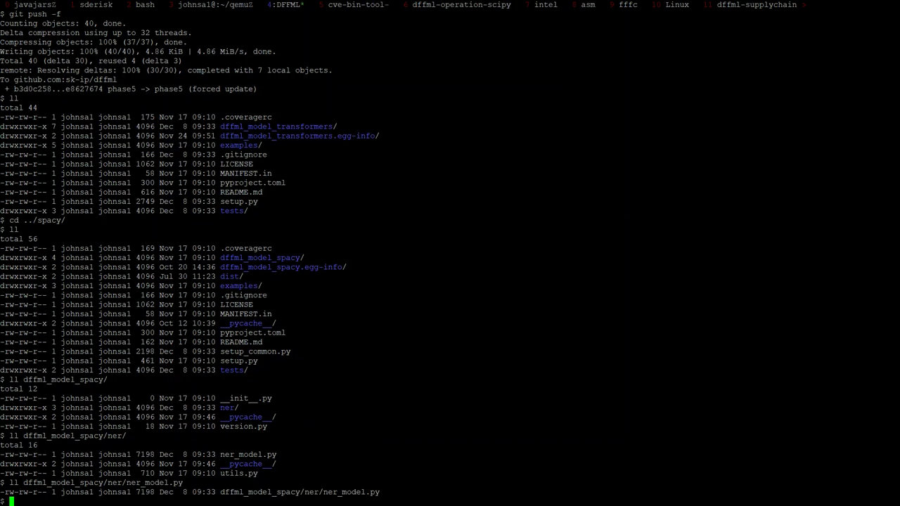
- Open ner_model.py in vim, page through the model code, and quit
type("vim !$#")
key("Return")
type(":q")
key("Return")
key("Up")
key("BackSpace")
key("Return")
key("j")
key("j")
key("j")
key("j")
key("j")
key("j")
key("j")
key("j")
key("j")
key("j")
key("j")
key("j")
key("j")
key("j")
key("j")
key("j")
key("j")
key("j")
key("j")
key("j")
key("j")
key("j")
key("j")
key("j")
key("j")
key("j")
key("j")
key("j")
key("j")
key("j")
key("j")
key("j")
key("j")
key("j")
key("j")
key("j")
key("j")
key("ctrl+f")
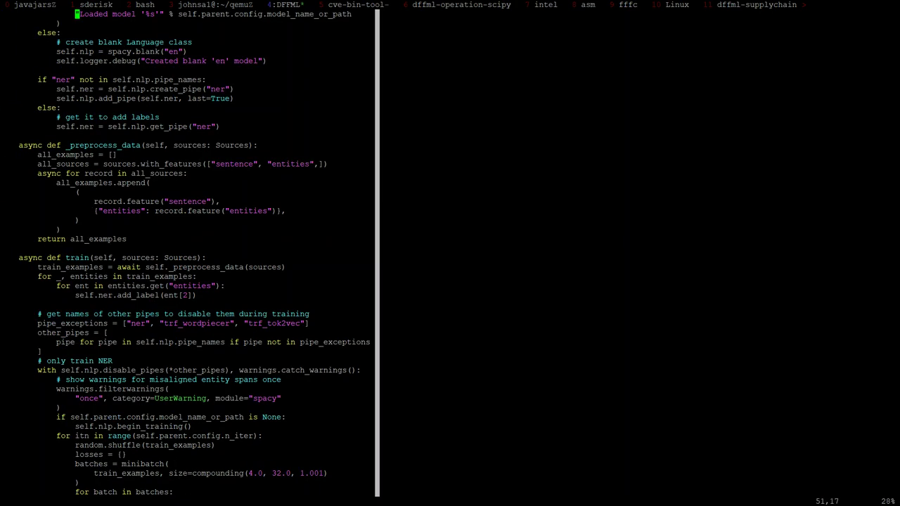
key("ctrl+f")
key("ctrl+b")
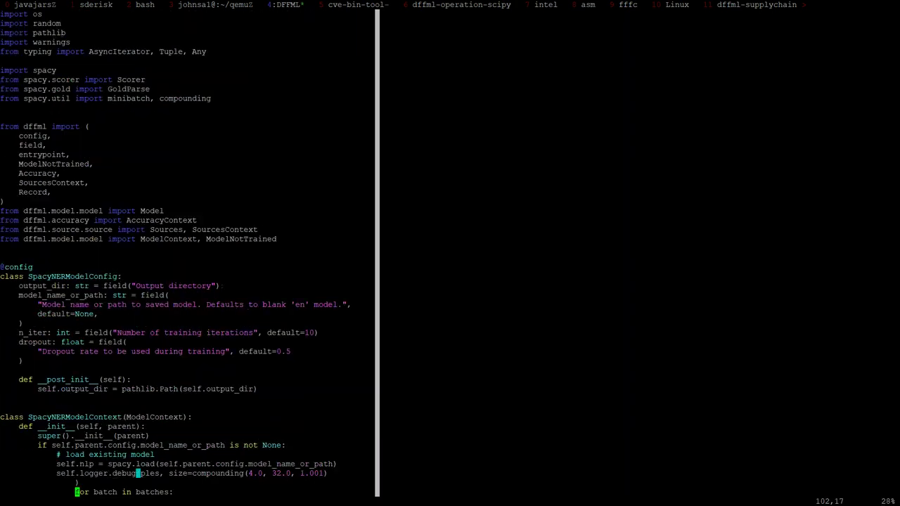
type(":q")
key("Return")
- Run git log -p on ner_model.py and locate the commit removing the accuracy method
type("git lo")
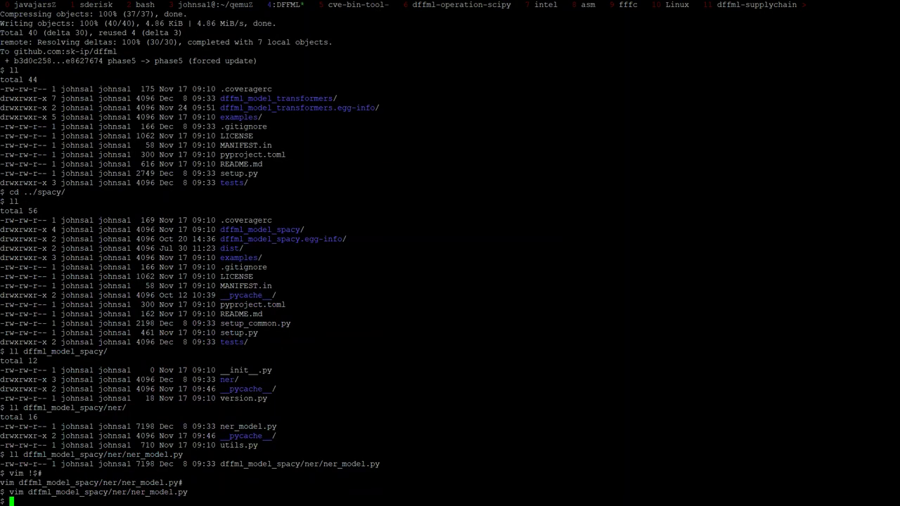
type("g -p -- !$")
key("Return")
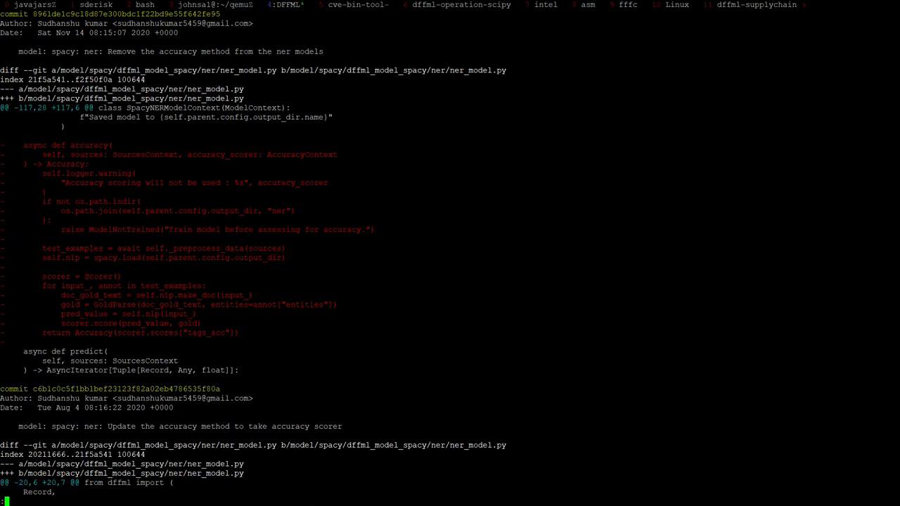
key("Down")
key("Down")
key("Down")
key("Down")
key("Down")
key("Down")
key("Down")
key("Down")
key("Down")
key("Down")
key("Down")
key("Down")
key("Down")
key("Down")
key("Down")
key("Down")
key("Down")
key("Down")
key("Down")
key("Down")
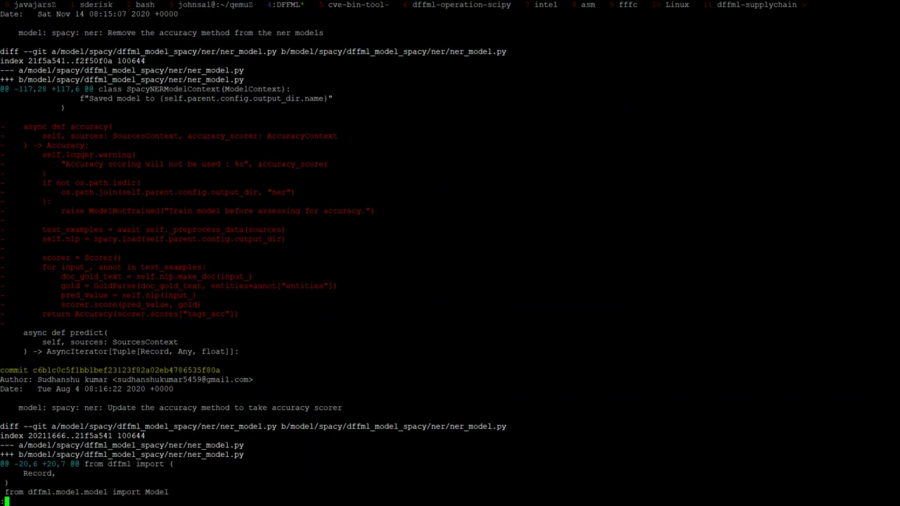
key("Down")
key("Down")
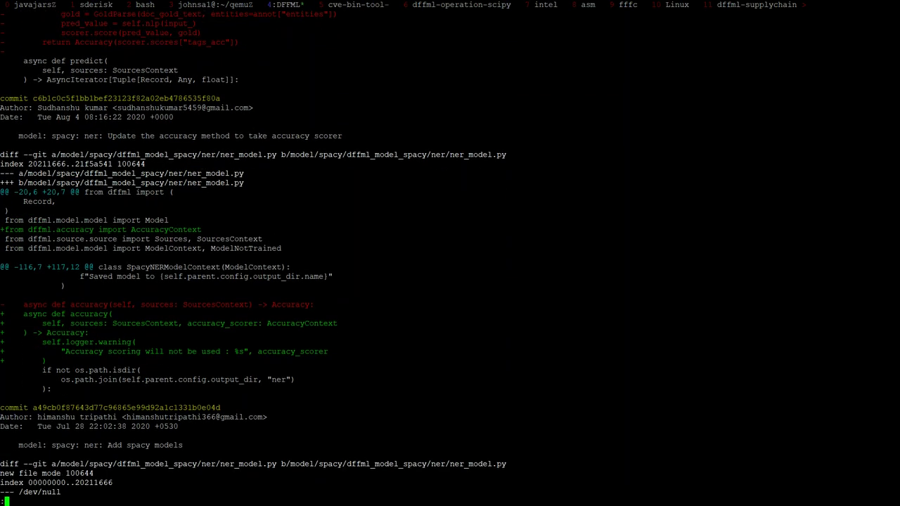
key("Down")
key("Down")
key("Down")
key("Down")
key("Down")
key("Down")
key("Down")
key("Down")
key("Down")
key("Down")
key("Down")
key("Down")
key("Down")
key("Down")
key("Down")
key("Down")
key("Down")
key("Down")
key("Down")
key("Down")
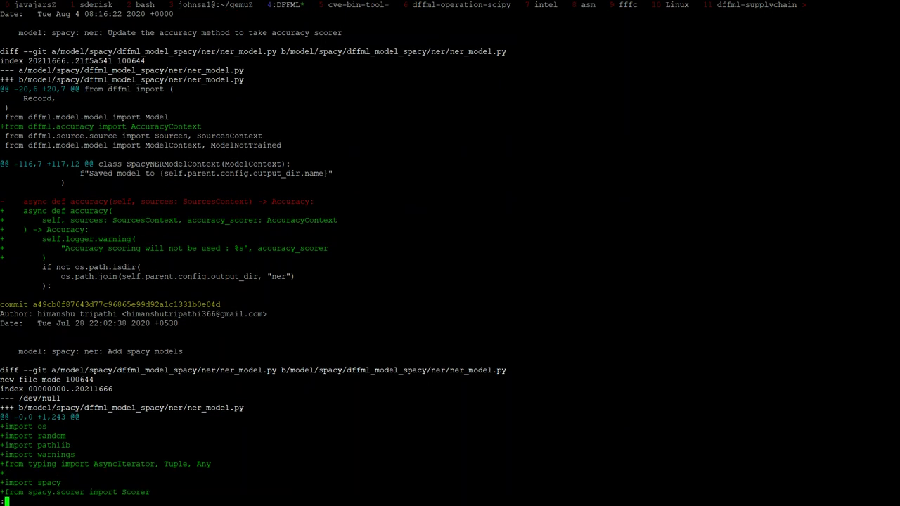
key("Down")
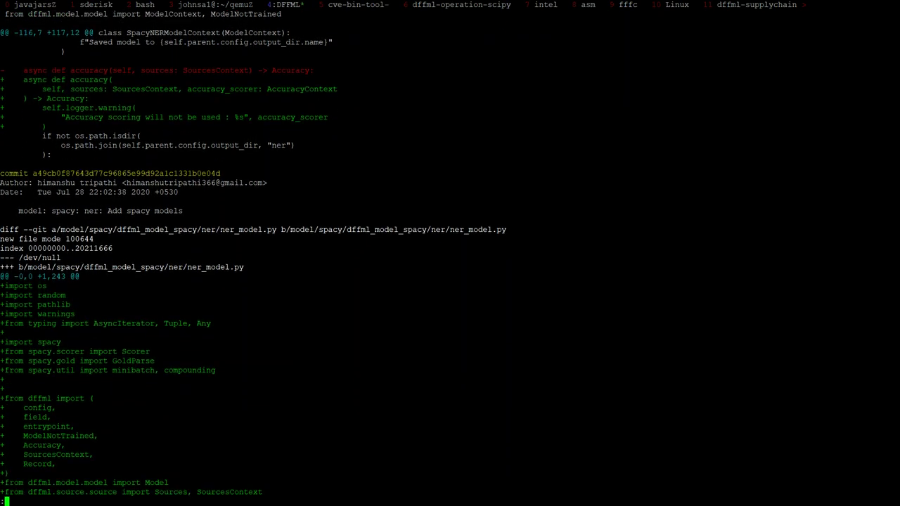
key("Page_Up")
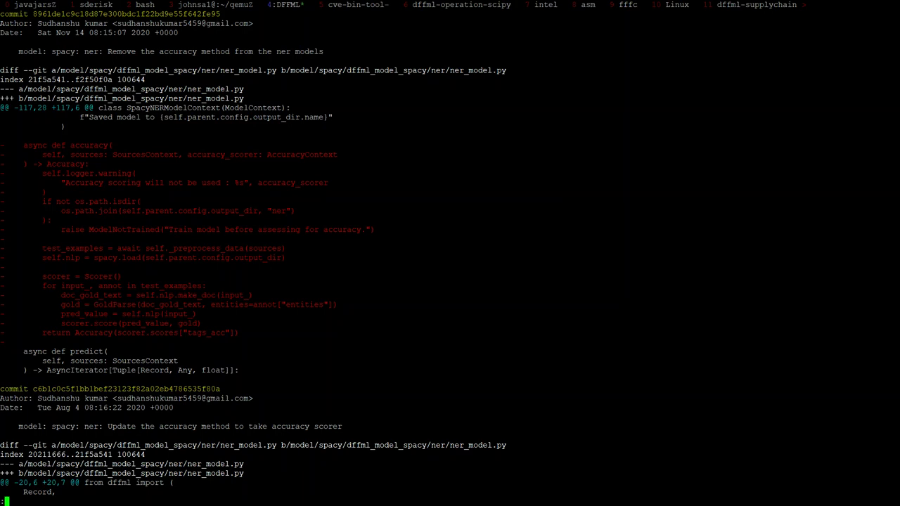
double_click(111, 286)
key("q")
key("Up")
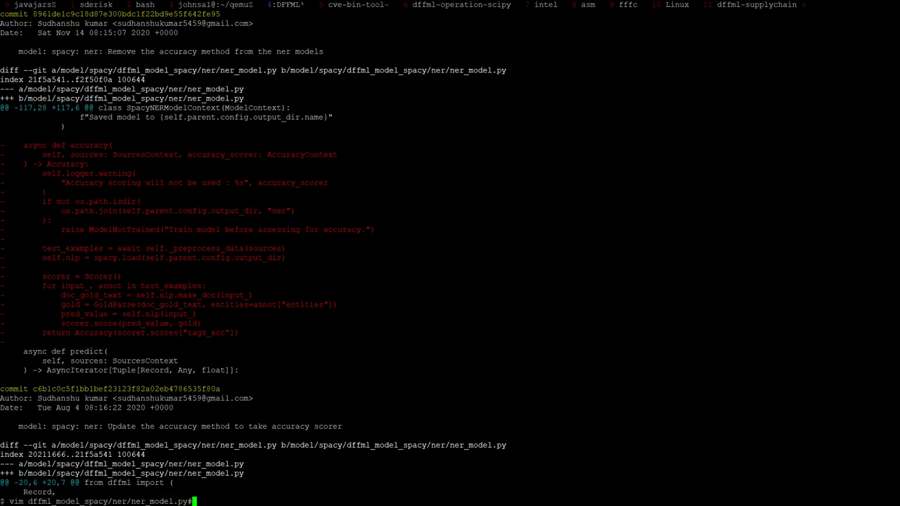
key("Return")
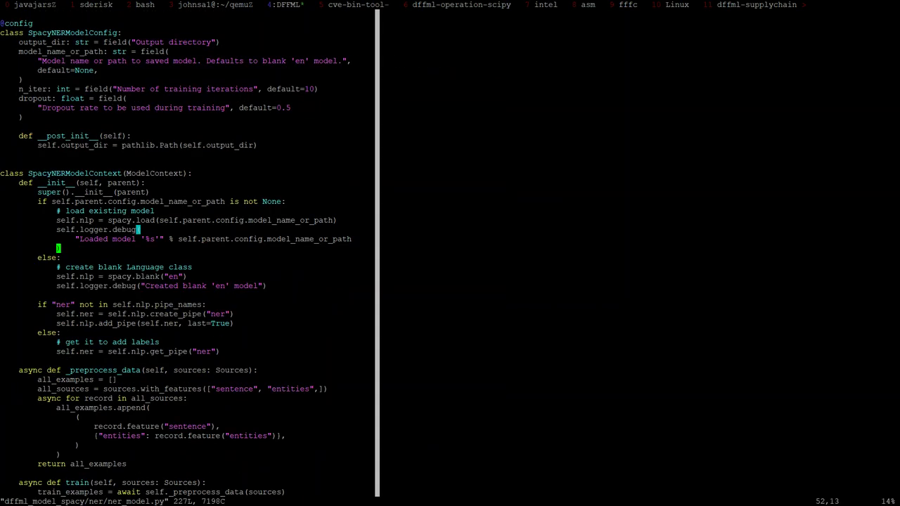
key("g")
key("g")
key("j")
key("j")
key("j")
key("j")
key("j")
key("j")
key("j")
key("j")
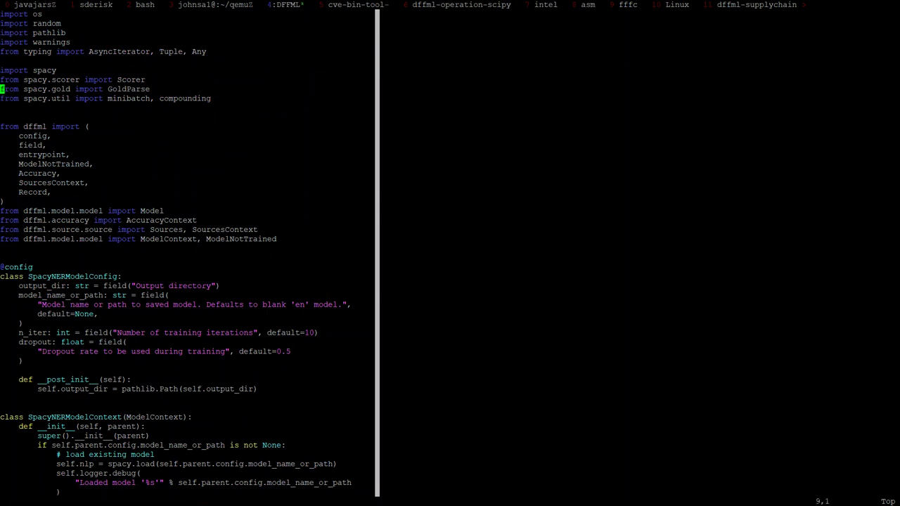
key("k")
key("w")
key("w")
key("w")
key("w")
key("w")
key("asterisk")
type(":q")
key("Return")
key("Up")
key("Up")
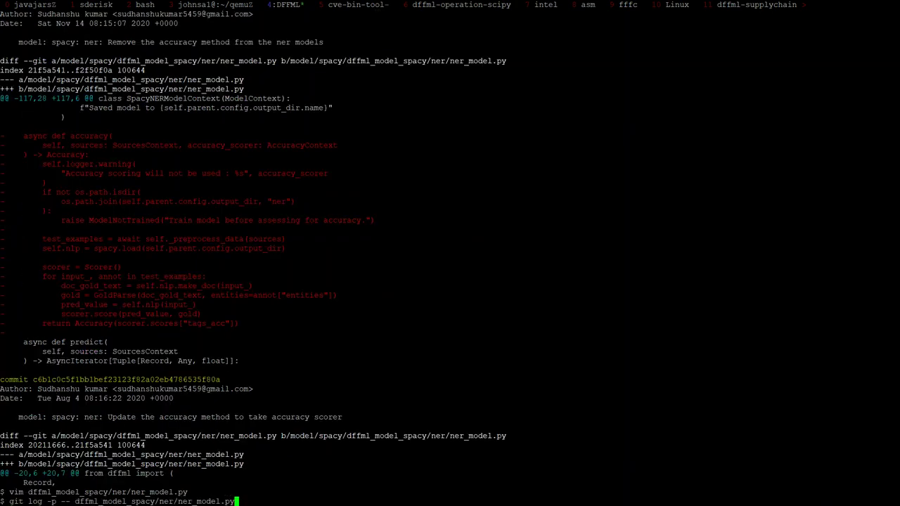
key("Return")
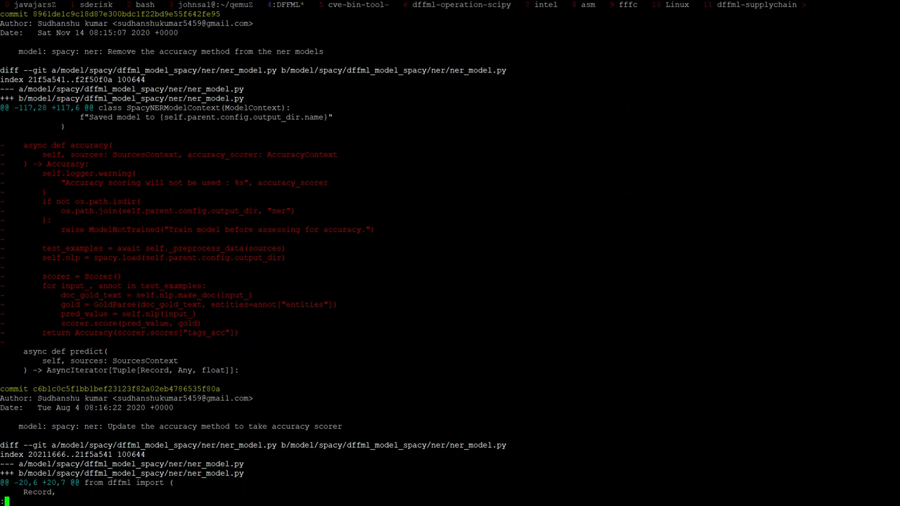
key("n")
key("Escape")
key("u")
triple_click(358, 304)
key("q")
key("Up")
key("Up")
key("Return")
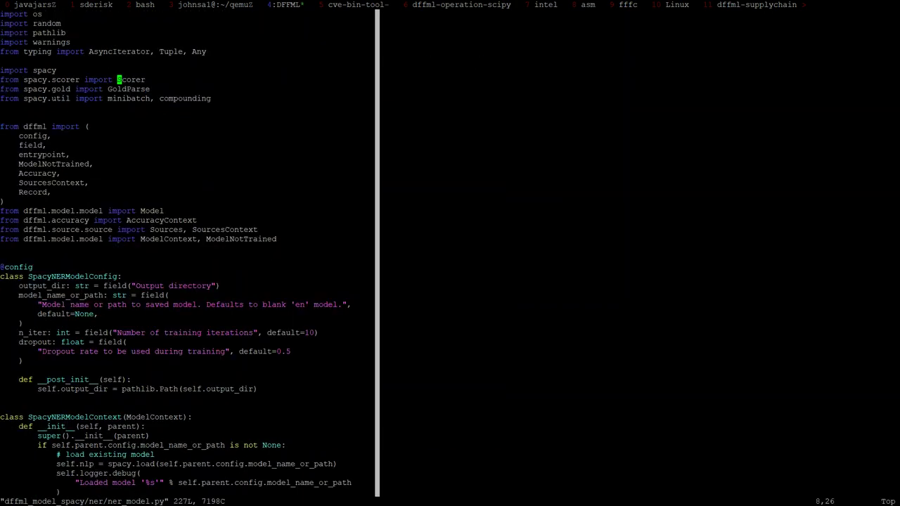
key("j")
key("j")
key("k")
key("k")
type("j:q")
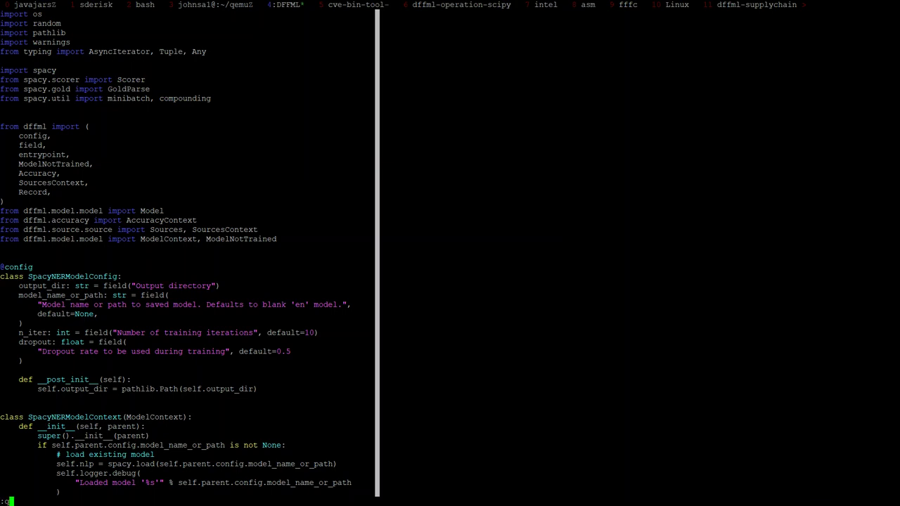
key("Return")
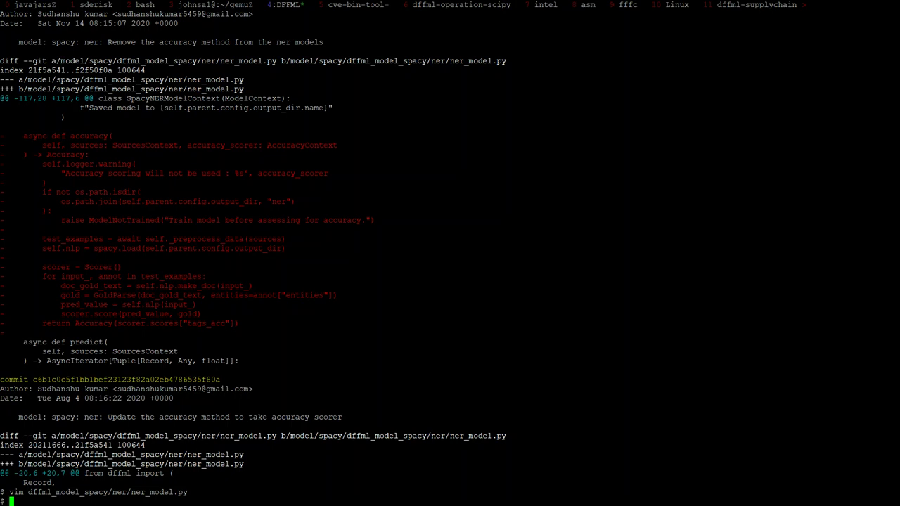
left_click_drag(239, 324, 2, 135)
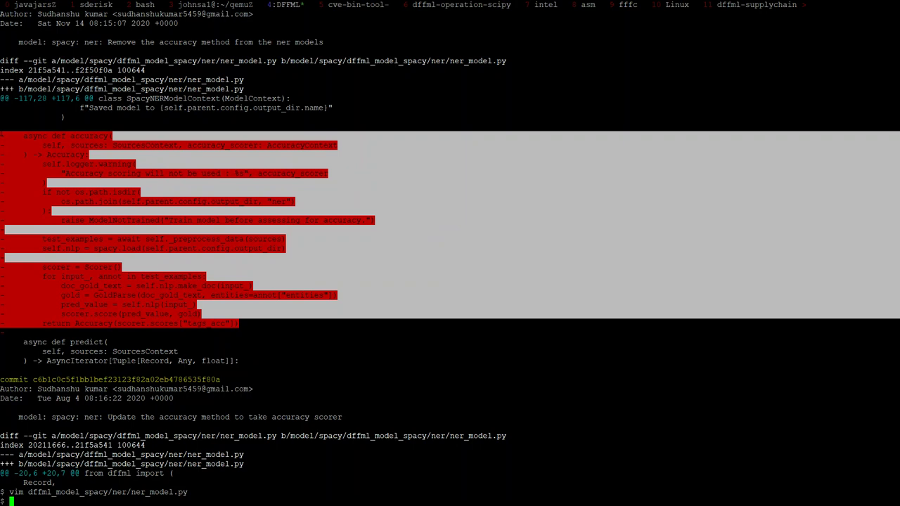
left_click(438, 223)
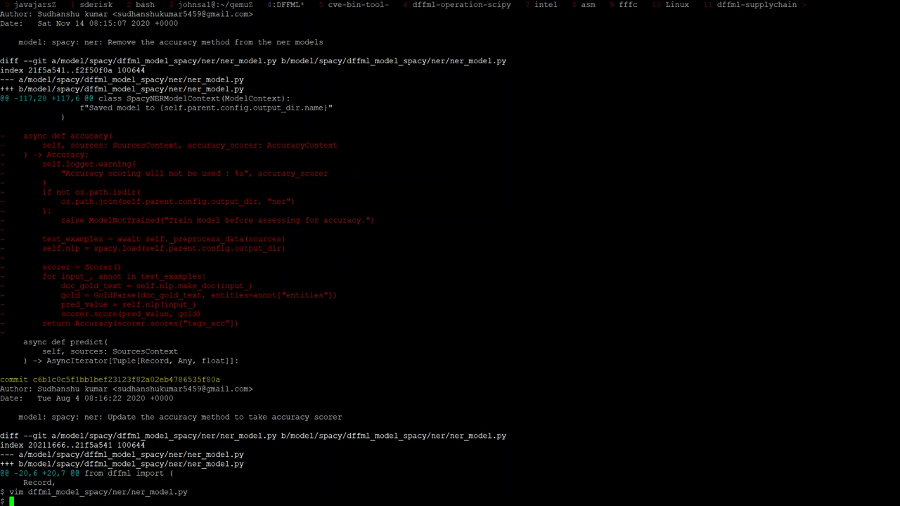
double_click(89, 136)
left_click_drag(239, 324, 134, 164)
left_click_drag(239, 324, 1, 136)
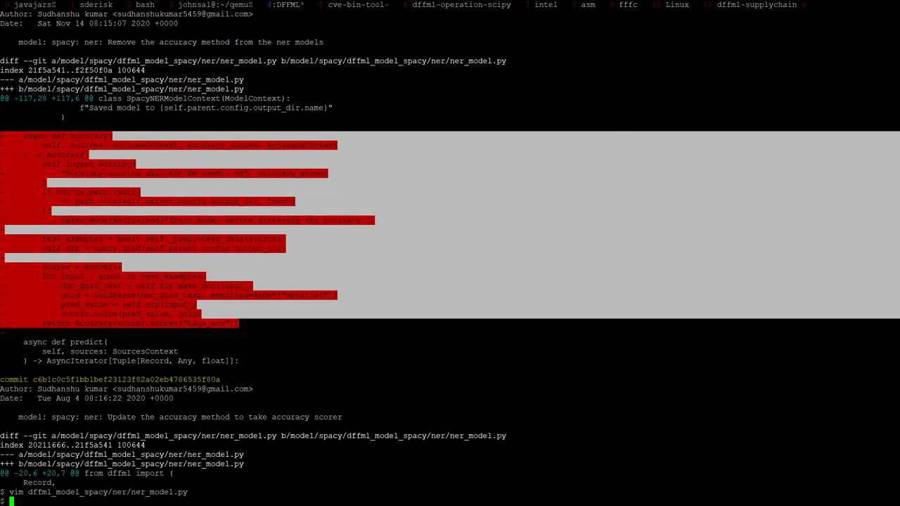
left_click_drag(2, 135, 2, 135)
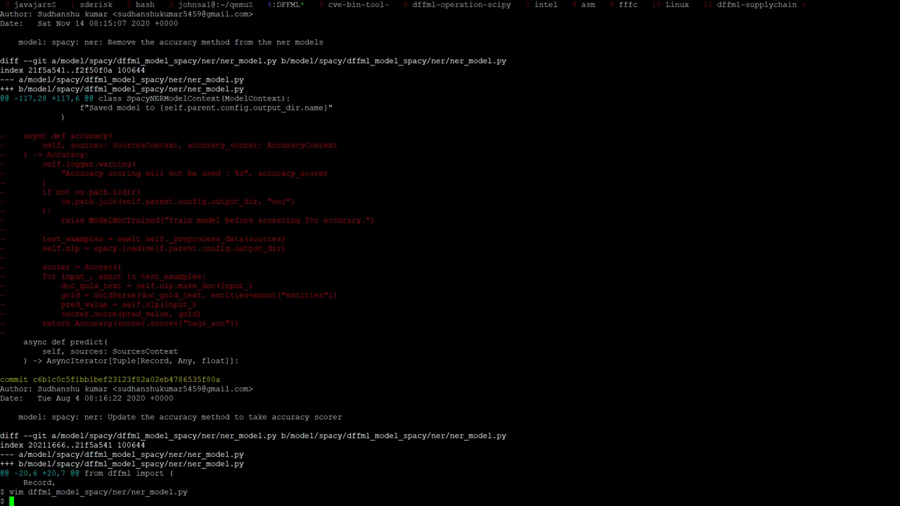
key("alt+Tab")
- Type 'Let's just replicate the functionality we had' in the sub-bullet under the Spacy scorer note
left_click(224, 9)
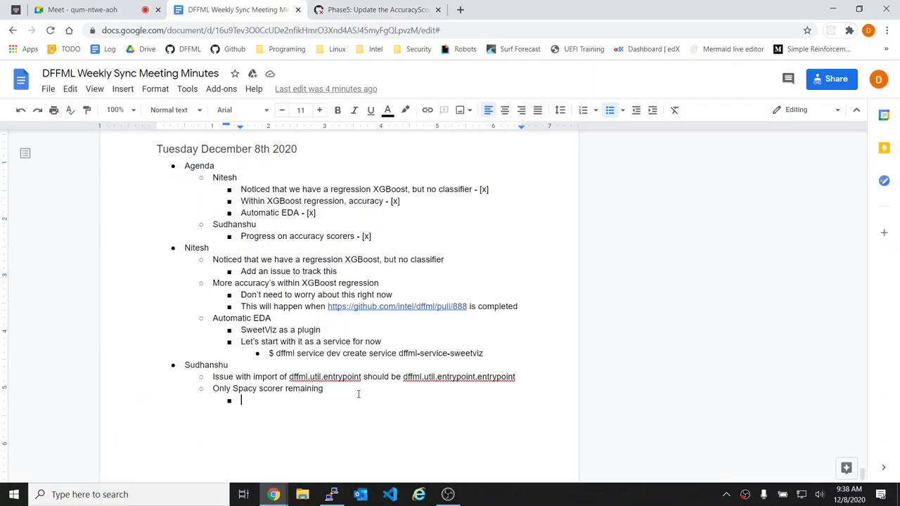
type("Let's just repl")
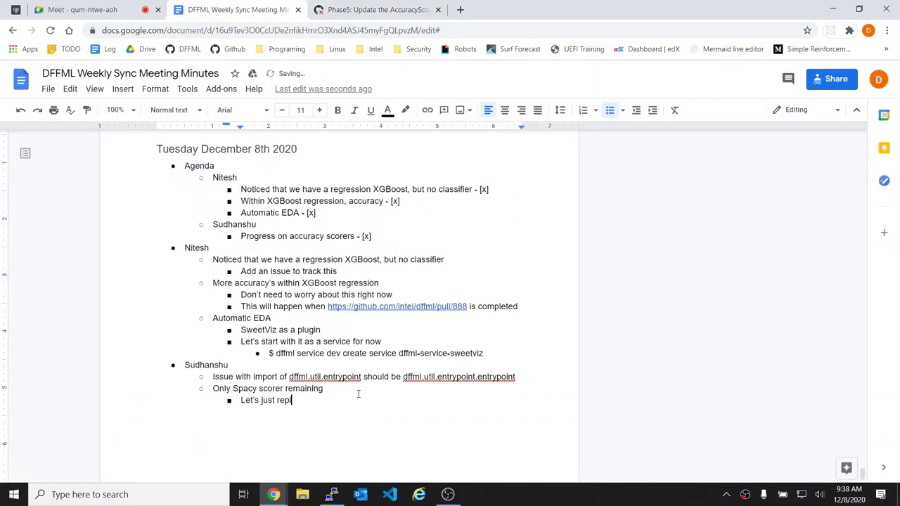
type("icate the fol")
key("BackSpace")
key("BackSpace")
key("BackSpace")
type("funca")
key("BackSpace")
key("BackSpace")
type("ctionality we had")
- Open PR #888's failing test (., 3.7) check log and find the missing-arguments error
left_click(428, 6)
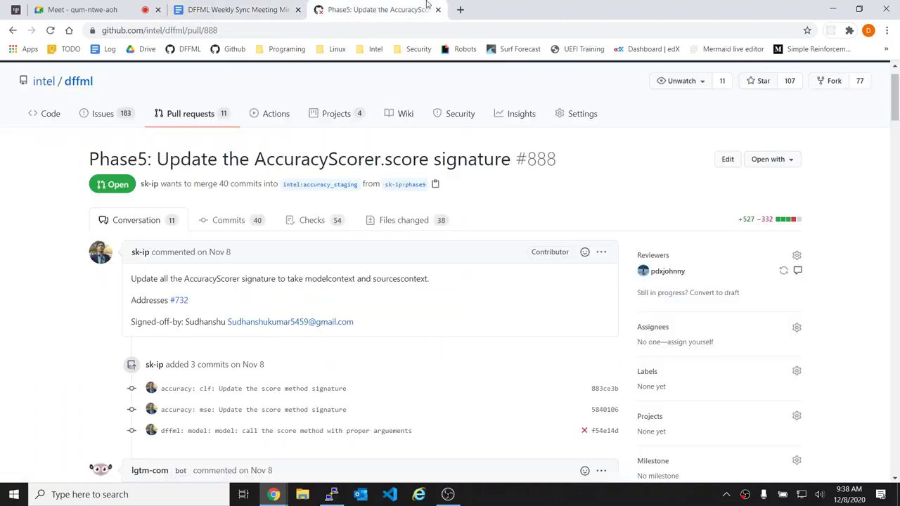
left_click(323, 227)
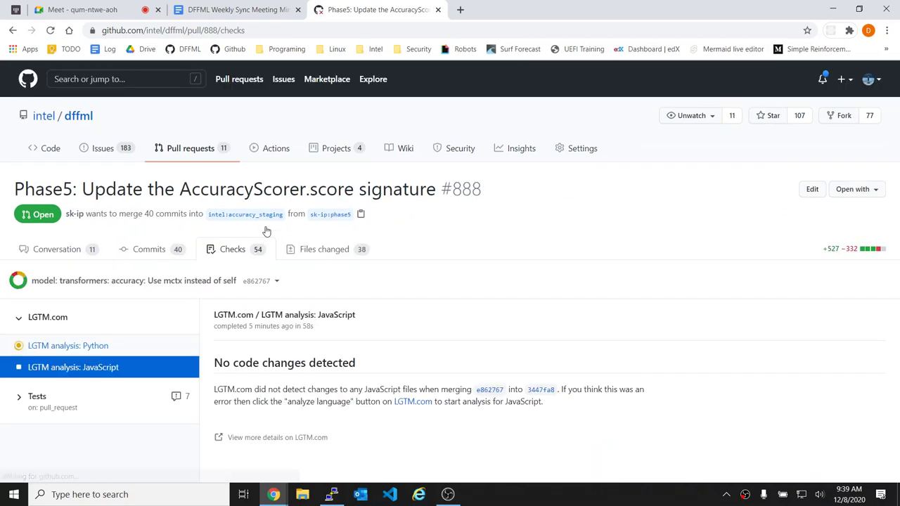
left_click(19, 399)
scroll(321, 361, "down", 4)
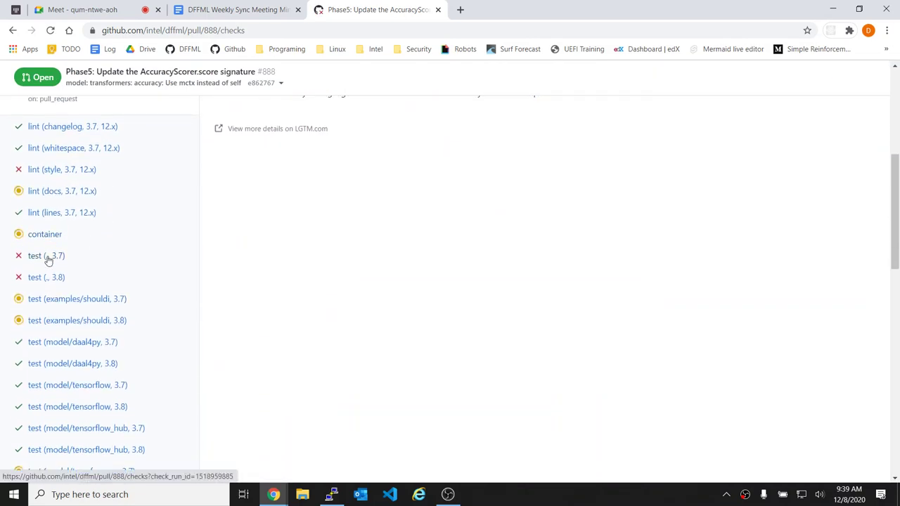
left_click(48, 258)
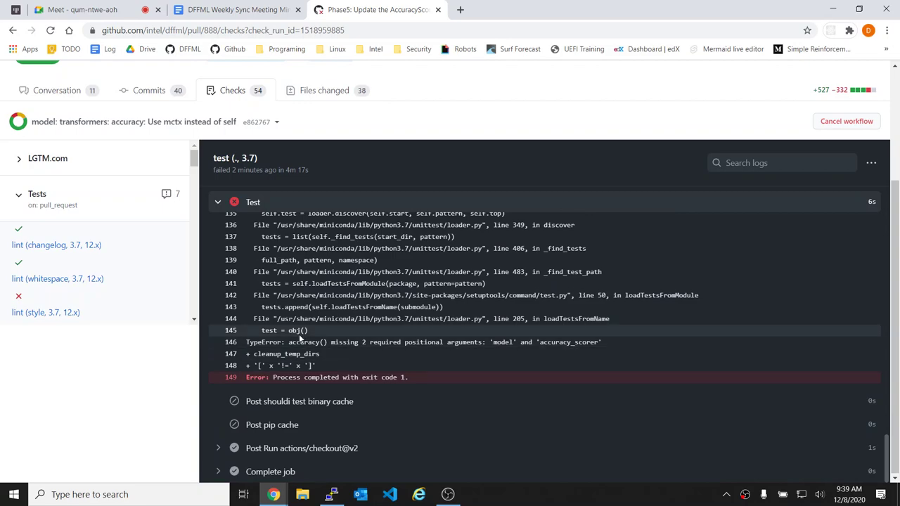
left_click_drag(289, 342, 367, 342)
left_click(366, 342)
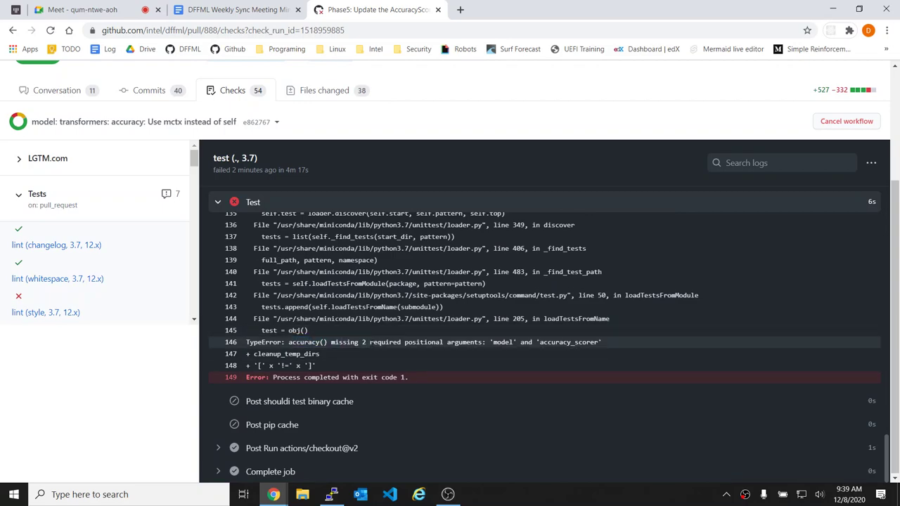
- Finish reading the log, close the PR #888 tab, and return to the meeting minutes
scroll(544, 345, "up", 8)
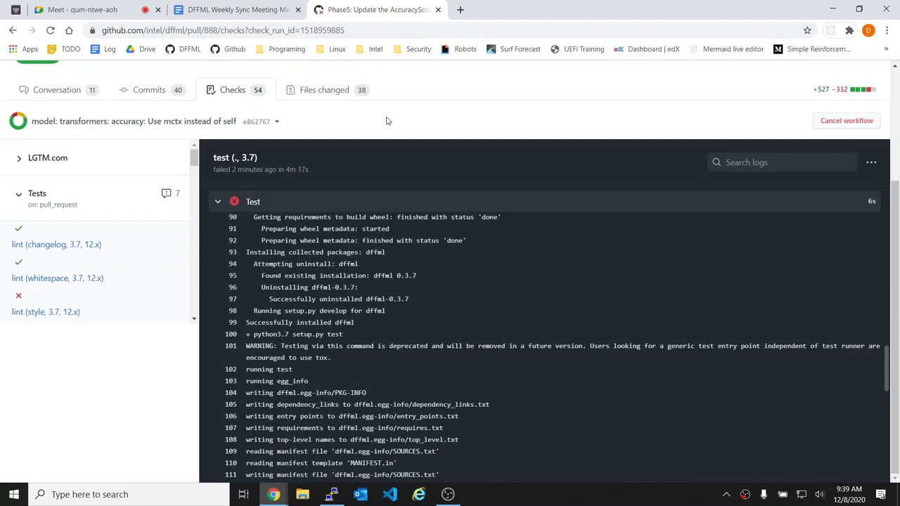
scroll(336, 304, "down", 5)
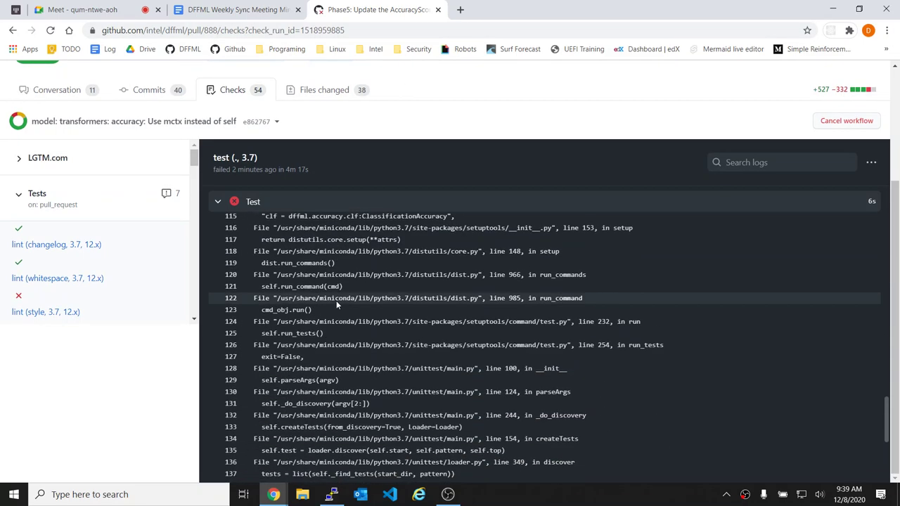
scroll(336, 302, "up", 2)
scroll(534, 321, "down", 3)
left_click(438, 10)
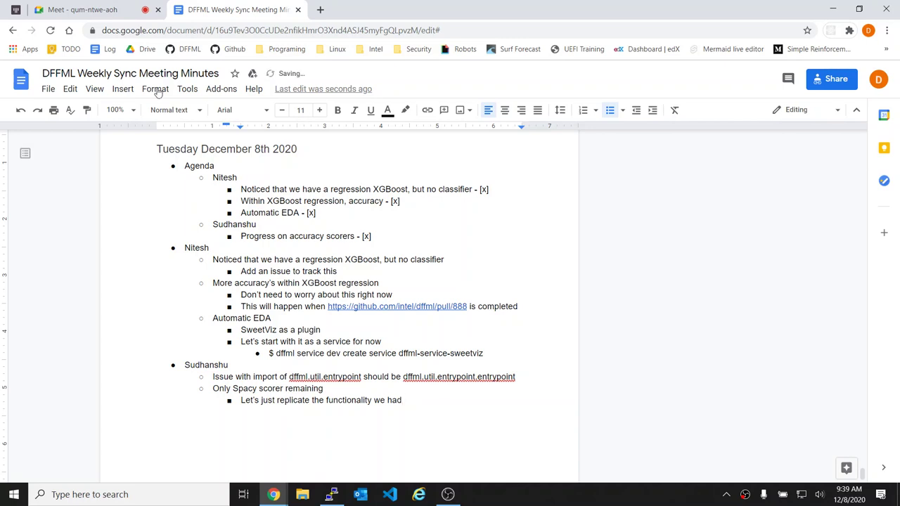
left_click(90, 8)
left_click(257, 5)
- Scroll back through the verbose unittest output in PuTTY's tmux scrollback
left_click(331, 494)
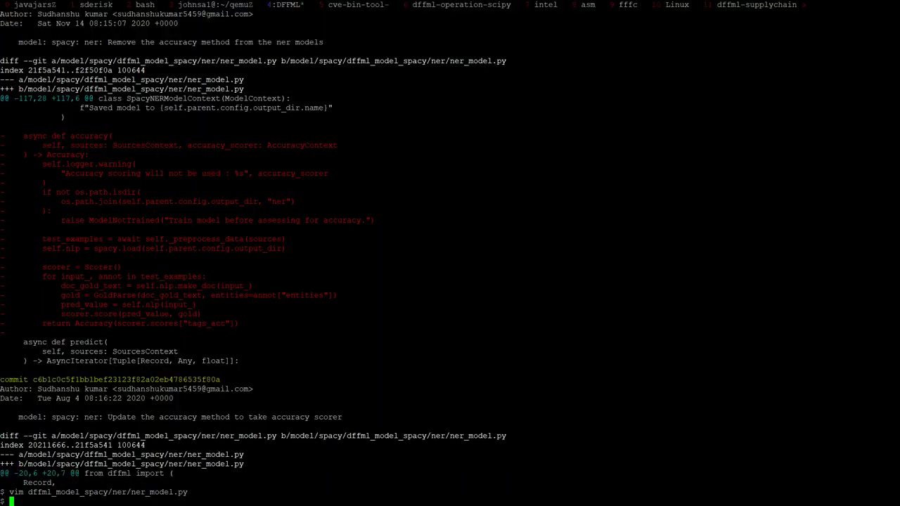
scroll(450, 258, "up", 20)
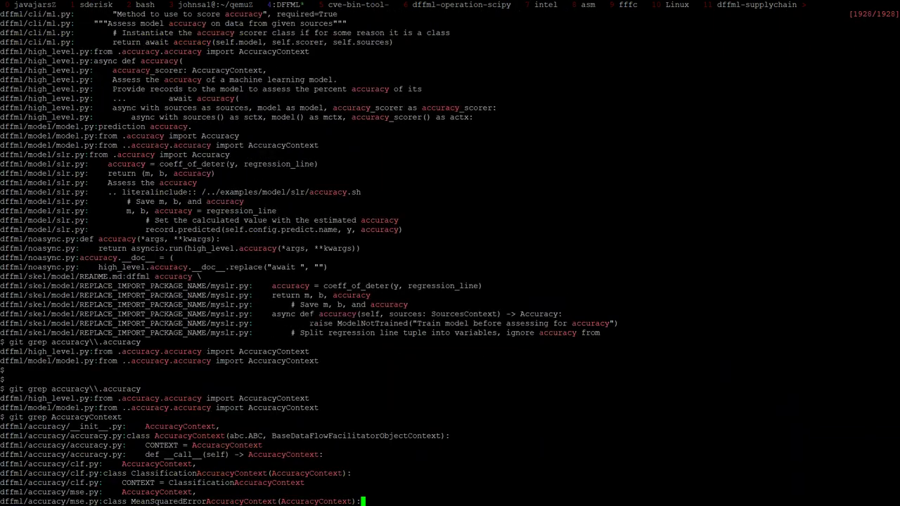
scroll(449, 258, "down", 20)
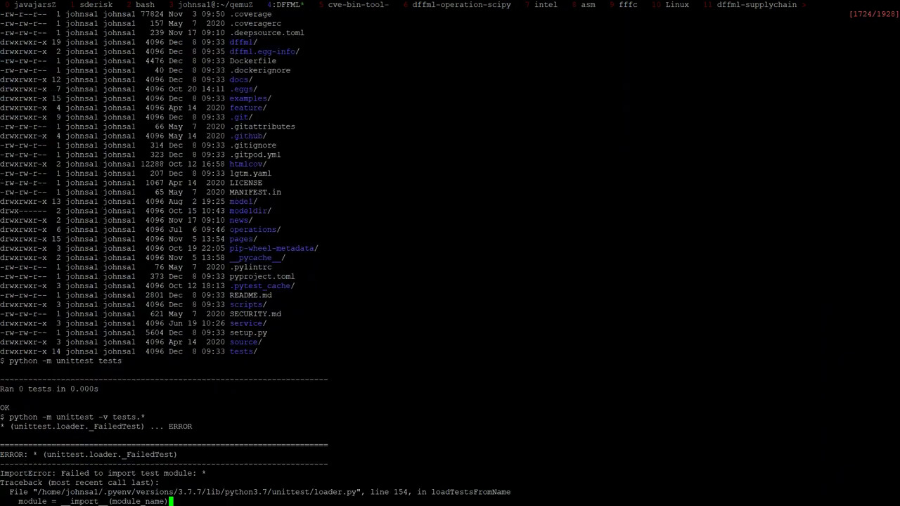
scroll(450, 258, "down", 10)
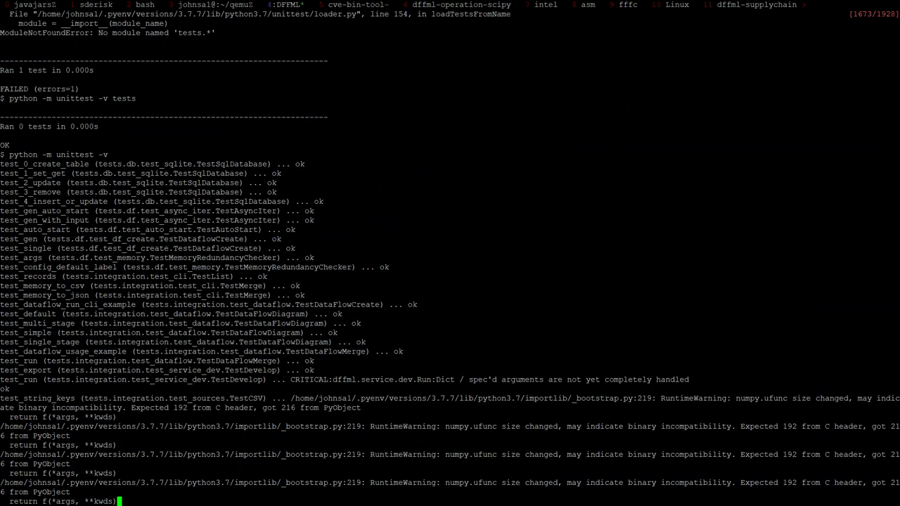
left_click_drag(1, 154, 281, 351)
scroll(450, 258, "down", 10)
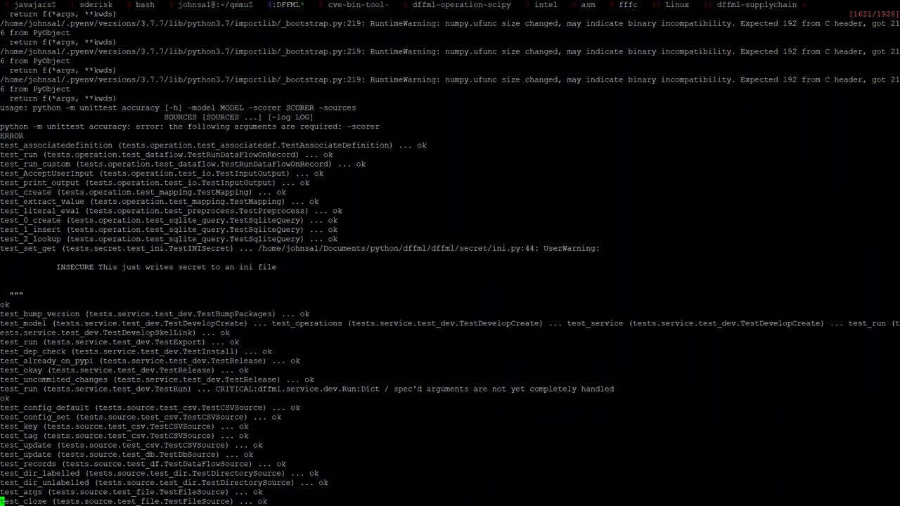
scroll(450, 258, "down", 20)
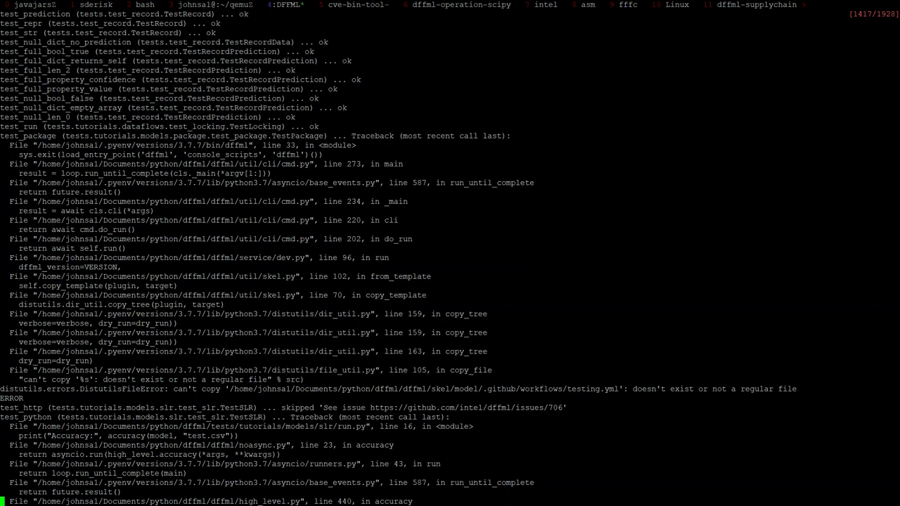
- Page on through the test run to the git diff and exit copy mode to the prompt
scroll(450, 258, "up", 10)
scroll(449, 258, "down", 10)
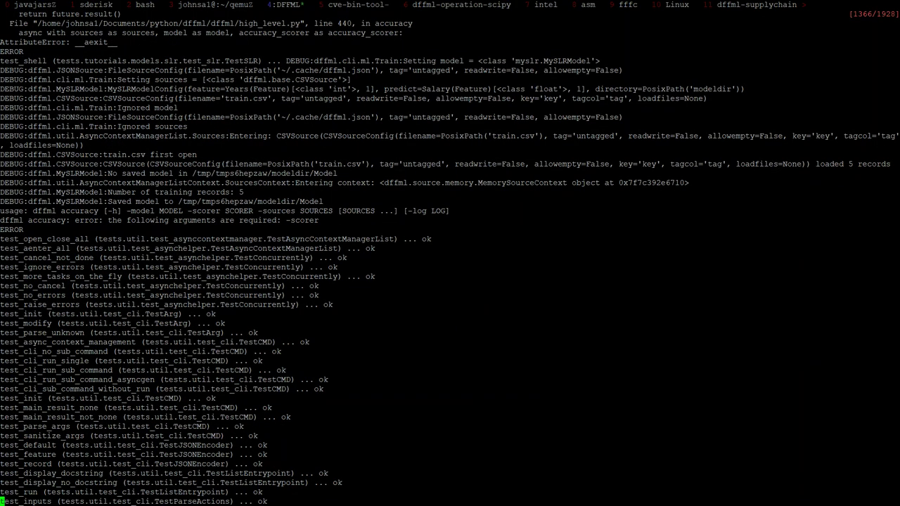
scroll(450, 258, "down", 10)
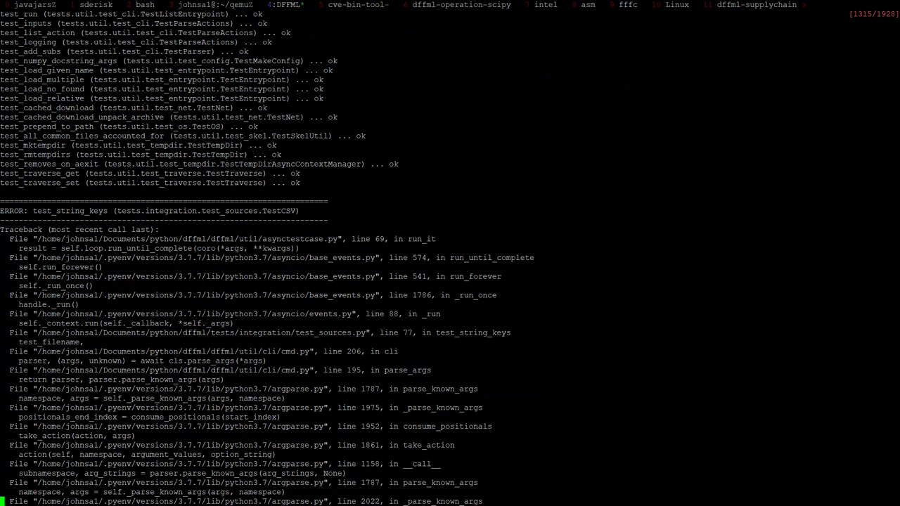
scroll(450, 258, "down", 10)
key("Page_Down")
key("Page_Down")
key("Page_Down")
key("Page_Down")
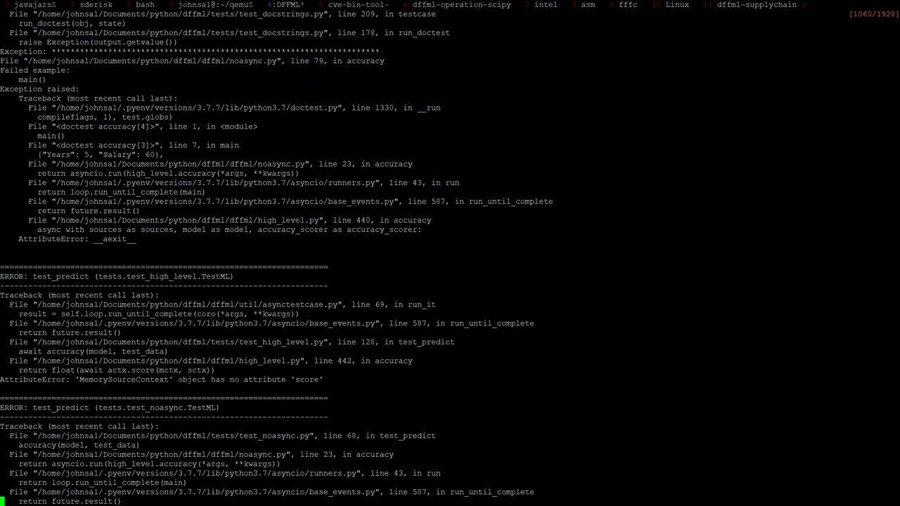
key("Page_Down")
key("Page_Down")
key("Page_Down")
key("Page_Down")
key("Page_Down")
key("Page_Down")
key("Page_Down")
key("Page_Down")
key("Page_Down")
key("Page_Down")
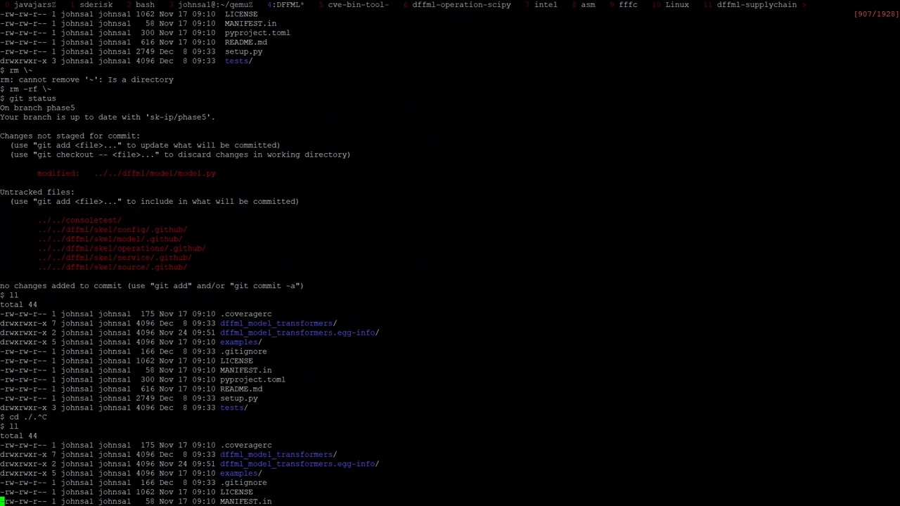
key("Page_Down")
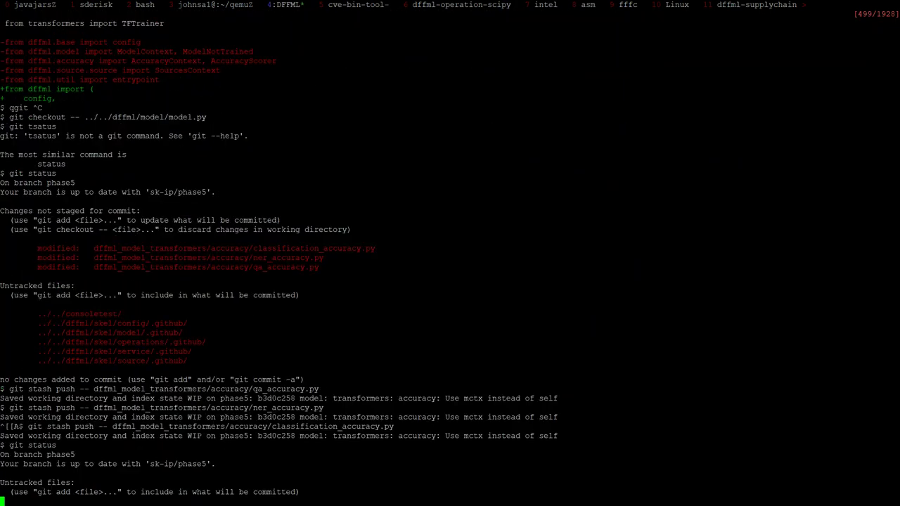
key("q")
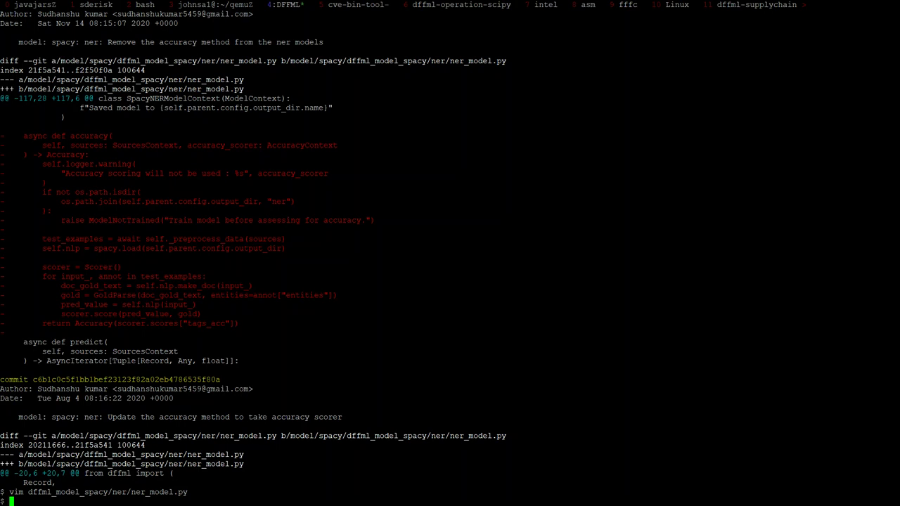
- End the Spacy note with 'and add it as a new scorer' and start a Saksham notes section
key("alt+Tab")
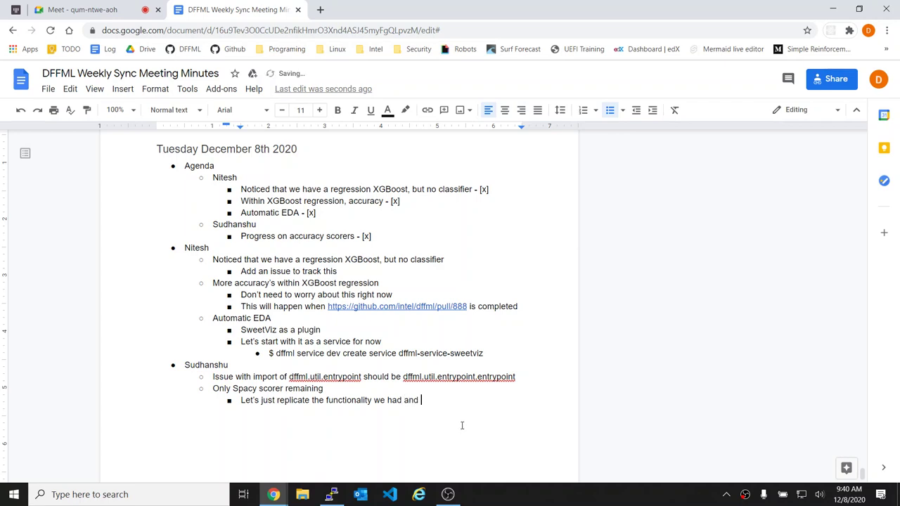
type("and add it as a new scor")
key("Return")
key("shift+Tab")
key("shift+Tab")
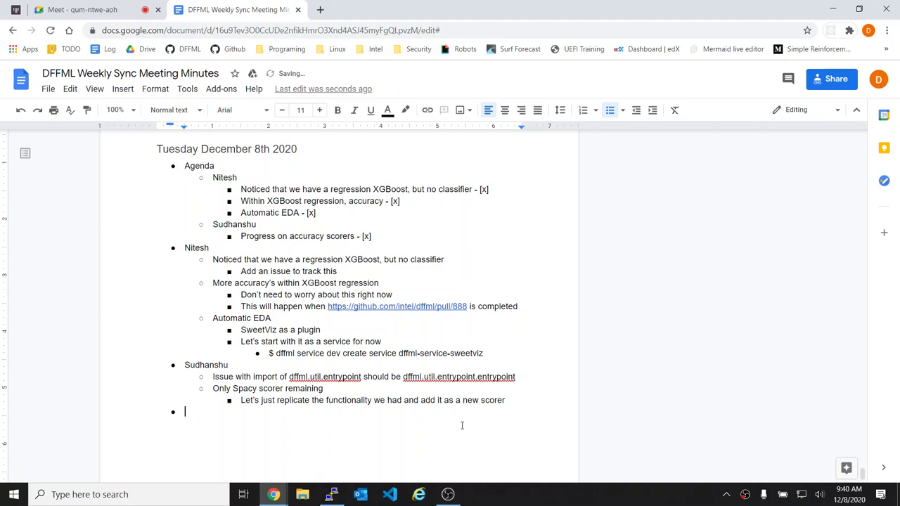
type("Saksham")
key("Return")
key("Tab")
- Add a Saksham entry with an indented item to the Agenda after the accuracy scorers item
left_click(401, 236)
key("Return")
key("shift+Tab")
type("Sak")
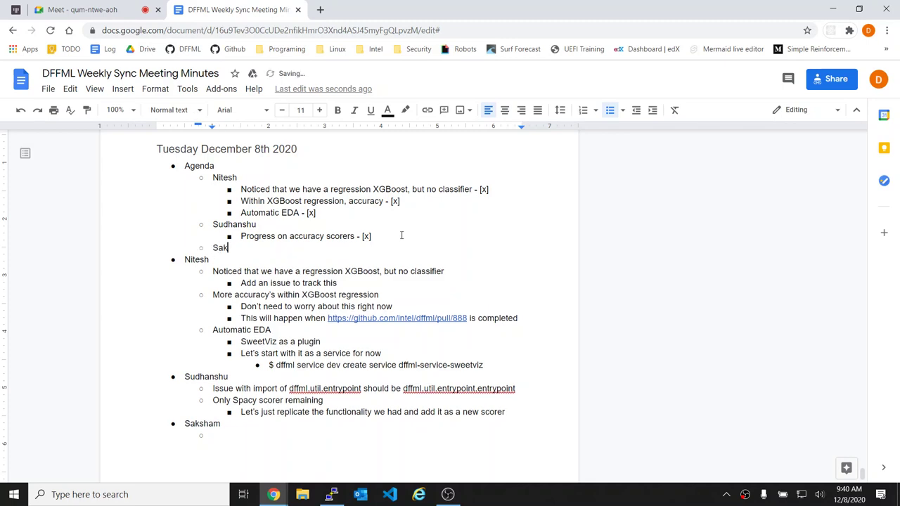
type("sham")
key("Return")
key("Tab")
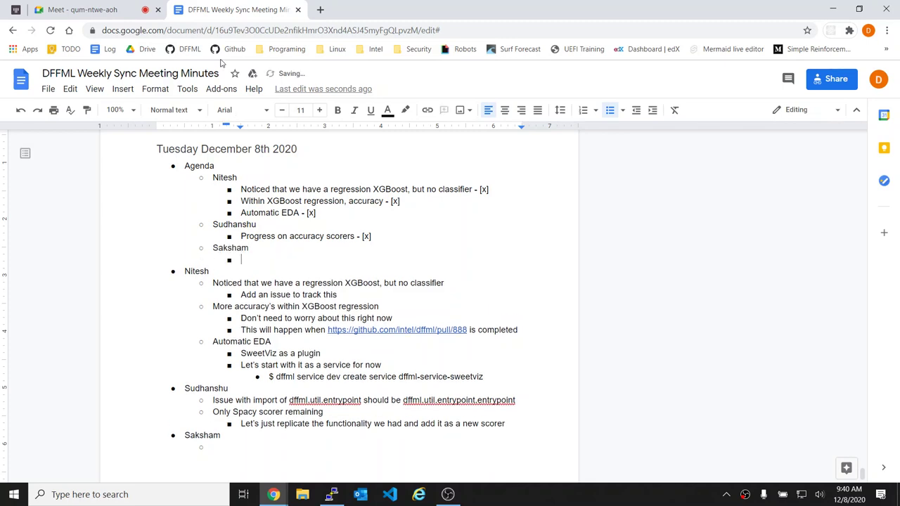
- Open the intel/dffml#920 link from the latest dffml/community Gitter messages
left_click(108, 6)
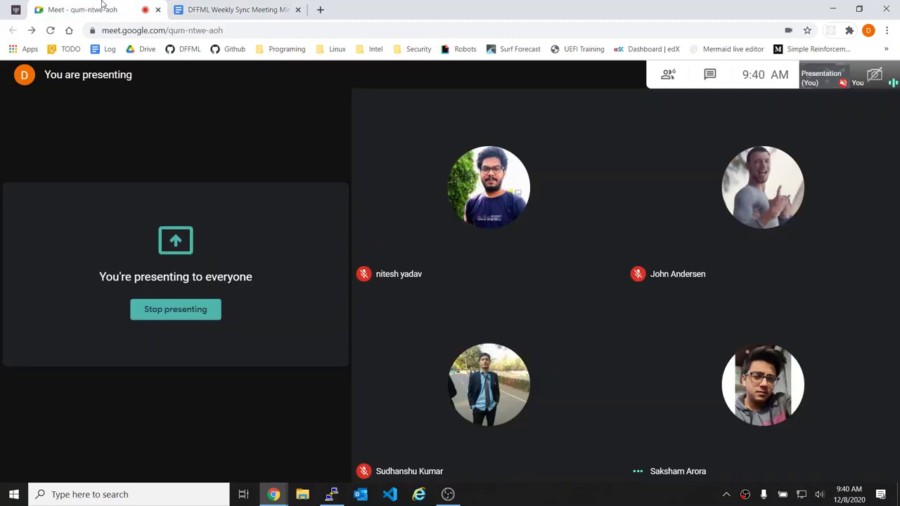
left_click(15, 10)
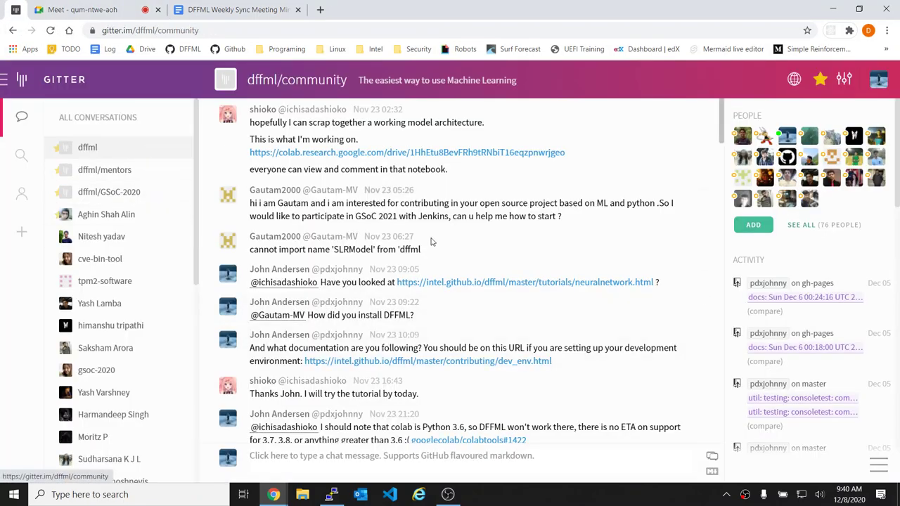
scroll(437, 256, "down", 15)
scroll(438, 257, "down", 10)
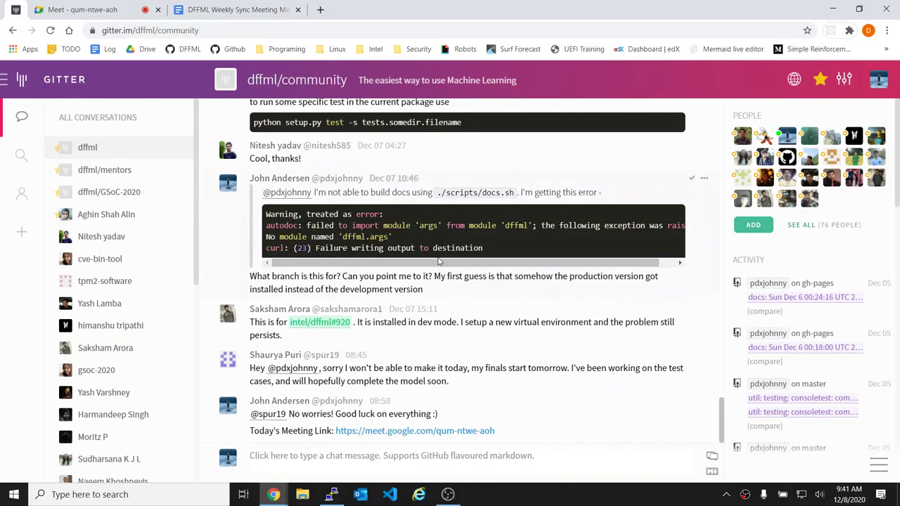
left_click(327, 322)
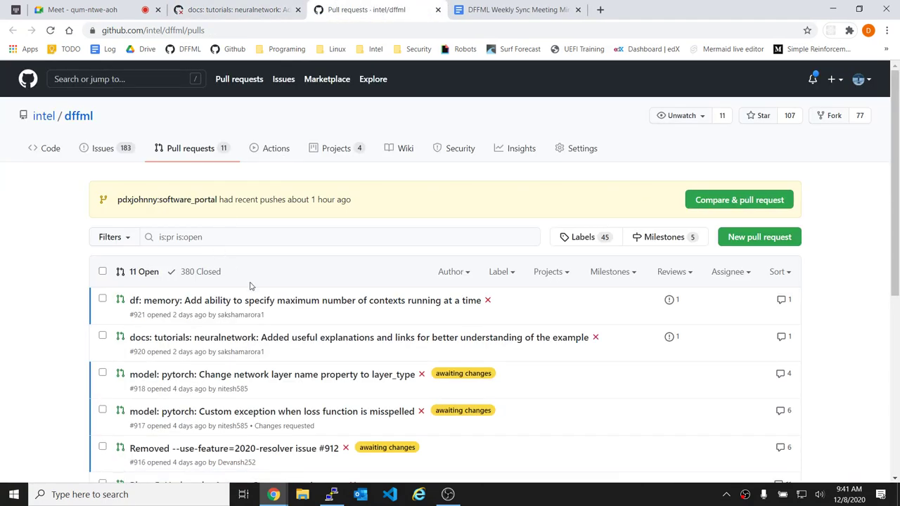
- Skim pull request #921, then go back to the PR #920 page
left_click(253, 295)
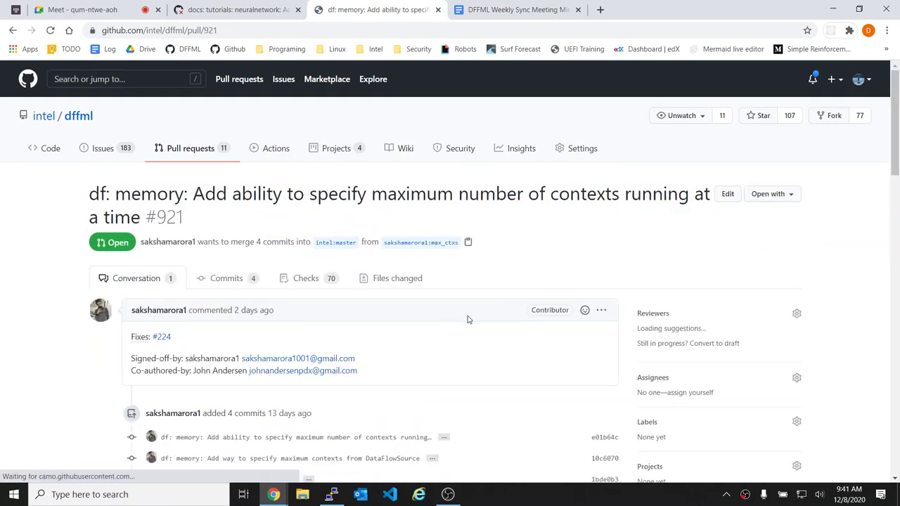
scroll(509, 325, "down", 3)
scroll(401, 140, "down", 3)
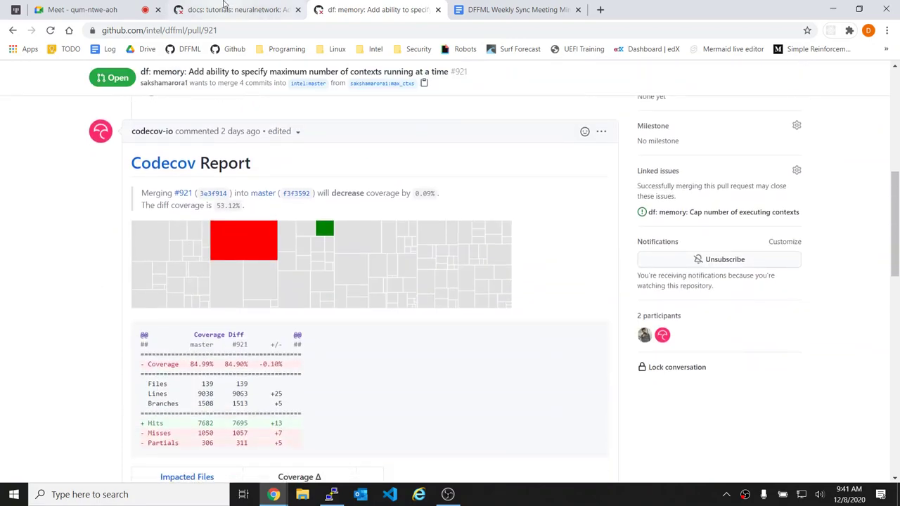
key("ctrl+shift+Tab")
scroll(403, 329, "down", 15)
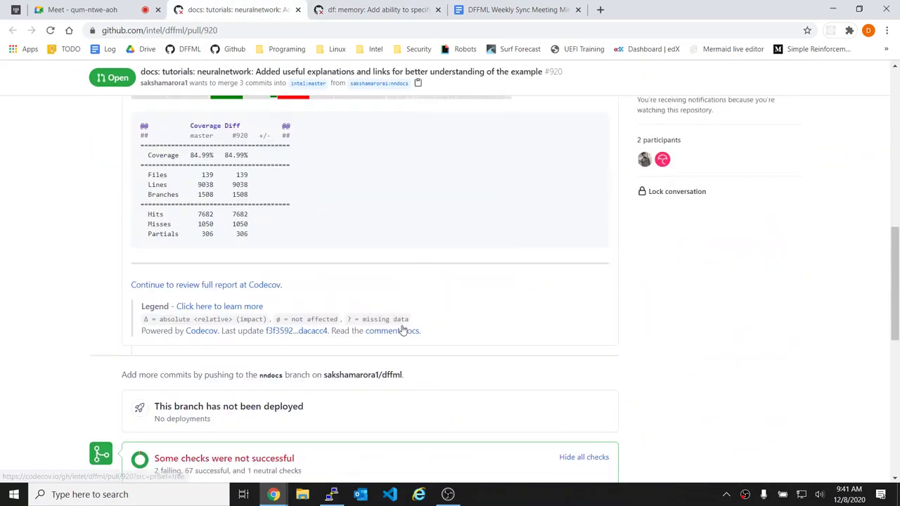
scroll(402, 323, "up", 15)
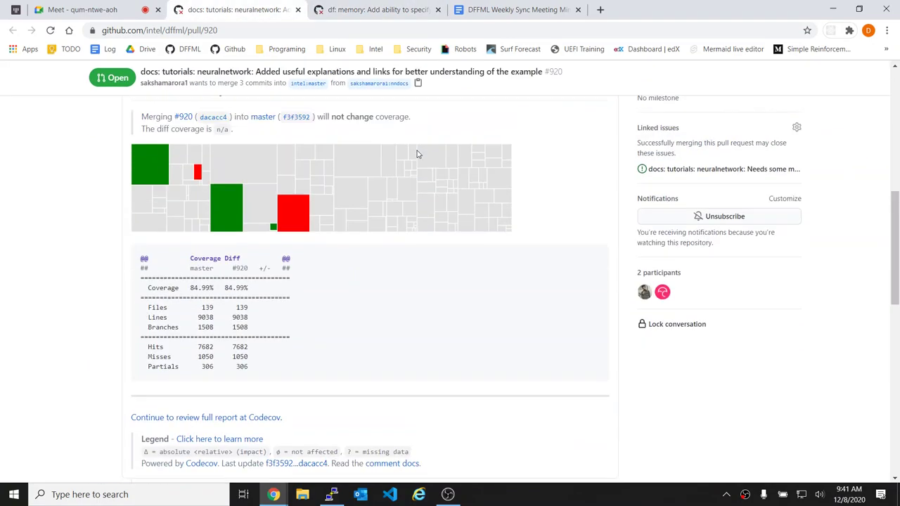
- Read PR #920's Files changed neuralnetwork.rst diff, glancing at PR #921 in between
left_click(426, 276)
left_click(370, 9)
scroll(401, 120, "down", 3)
scroll(365, 178, "up", 5)
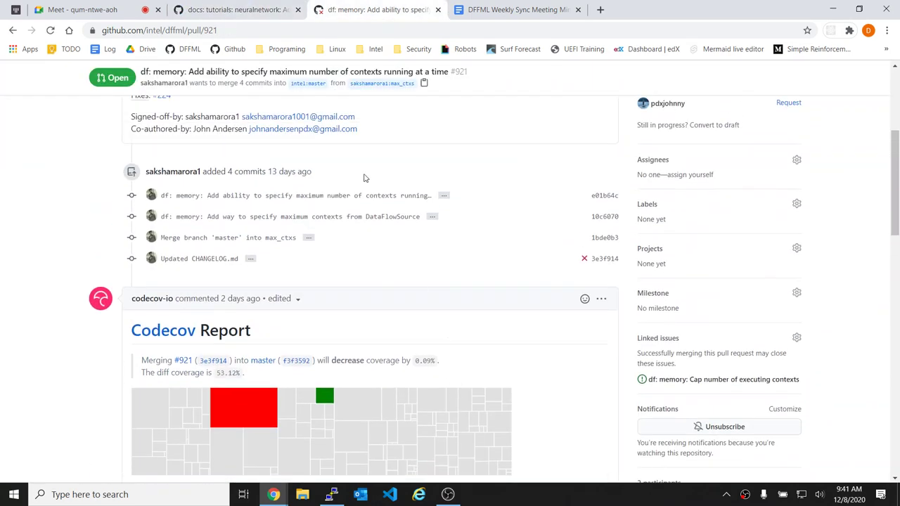
left_click(236, 9)
scroll(472, 393, "down", 10)
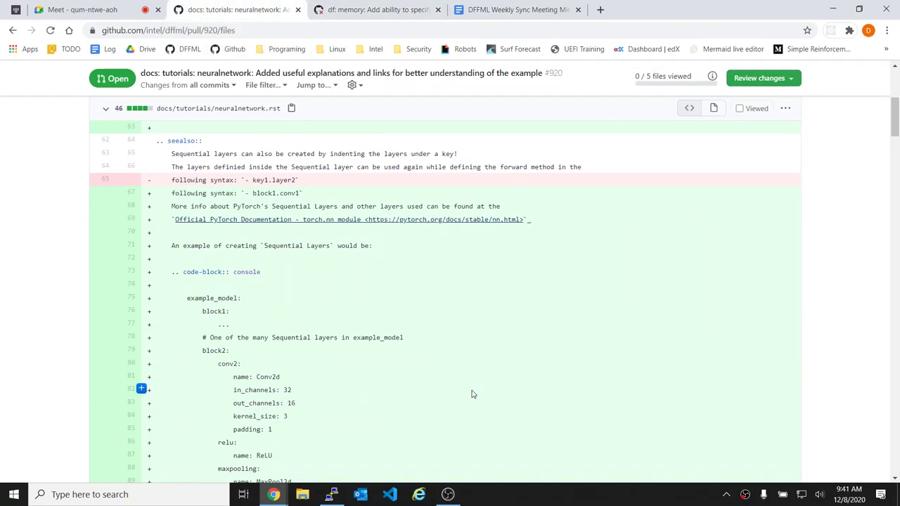
scroll(472, 394, "down", 1)
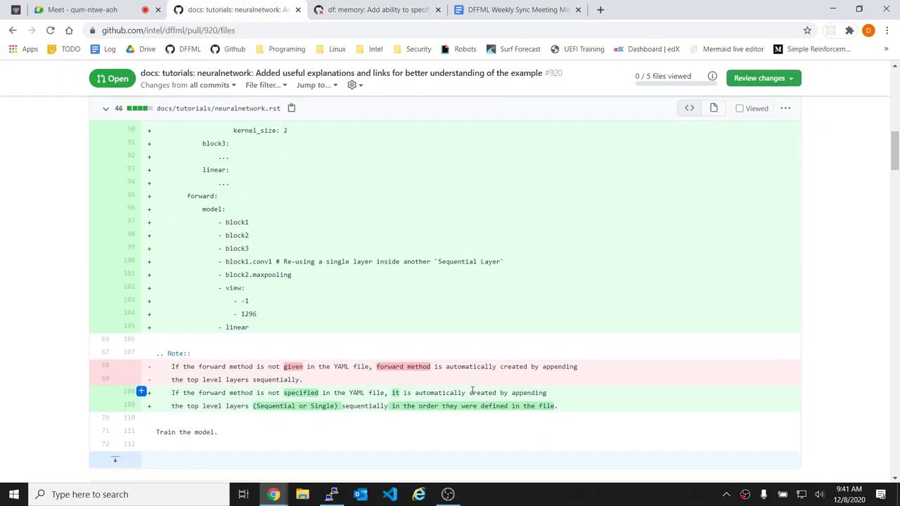
scroll(472, 391, "up", 9)
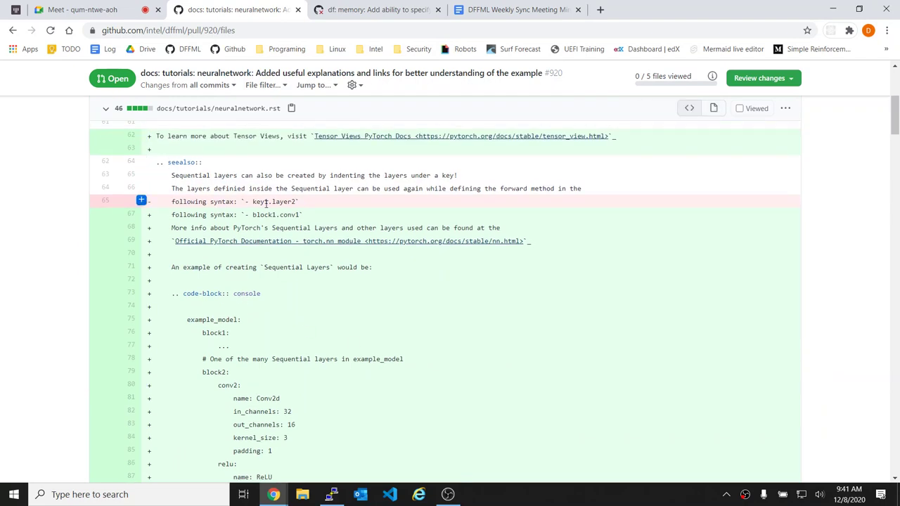
left_click(372, 9)
left_click(232, 9)
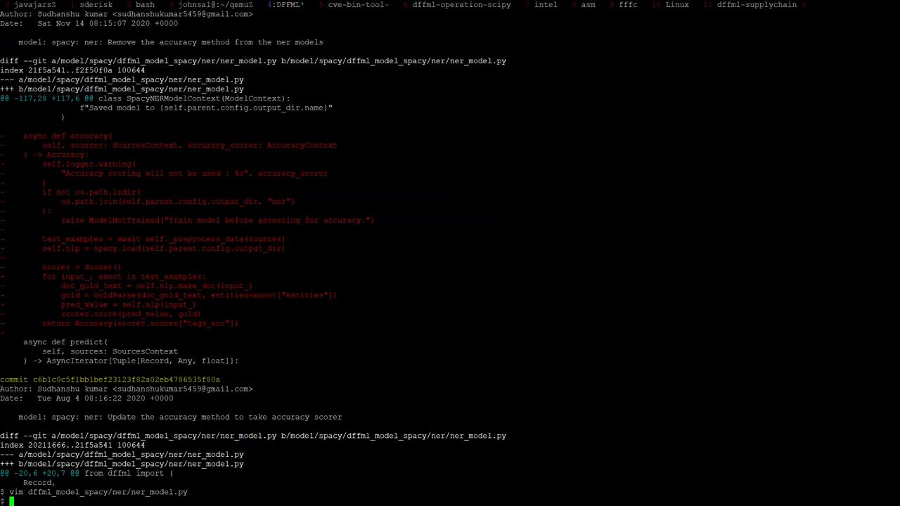
- Fetch the saksham remote and check out the nndocs branch
type("git fetch saksham")
key("Return")
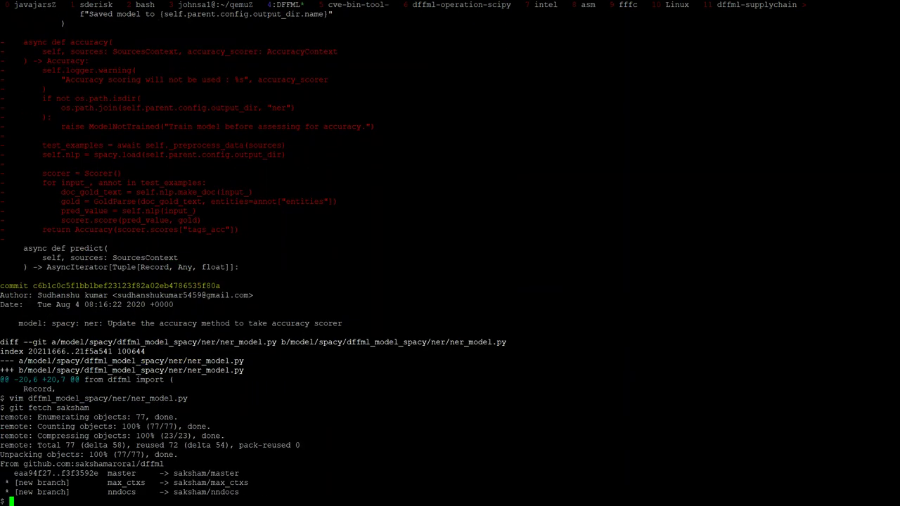
type("git checkout nndocs")
key("Return")
- Move up to the repository root with cd ../../, list it, and confirm a clean git status
type("cd ../../")
key("Return")
type("ll")
key("Return")
type("git status")
key("Return")
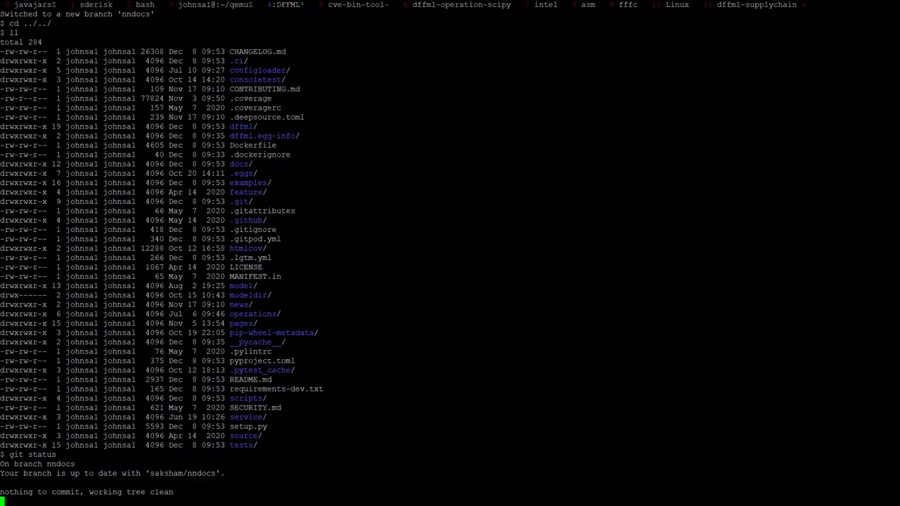
type("ll")
key("Return")
key("alt+Tab")
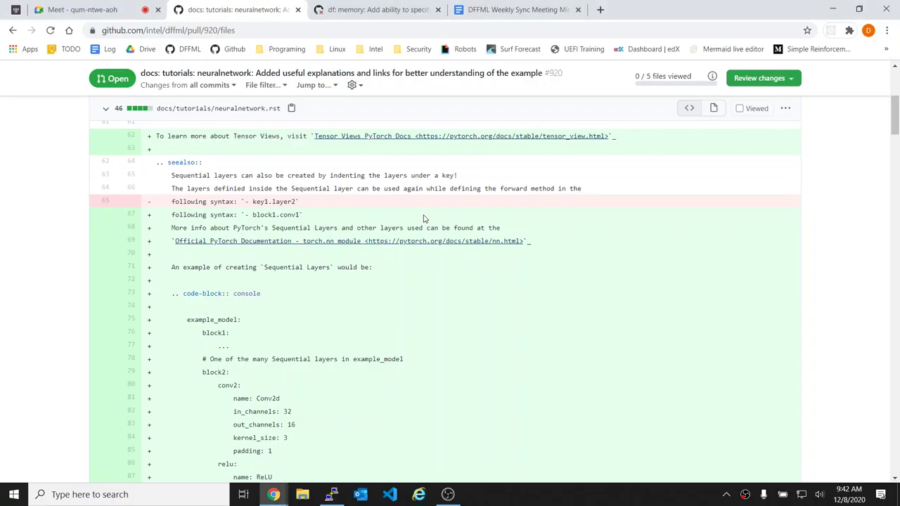
left_click(3, 5)
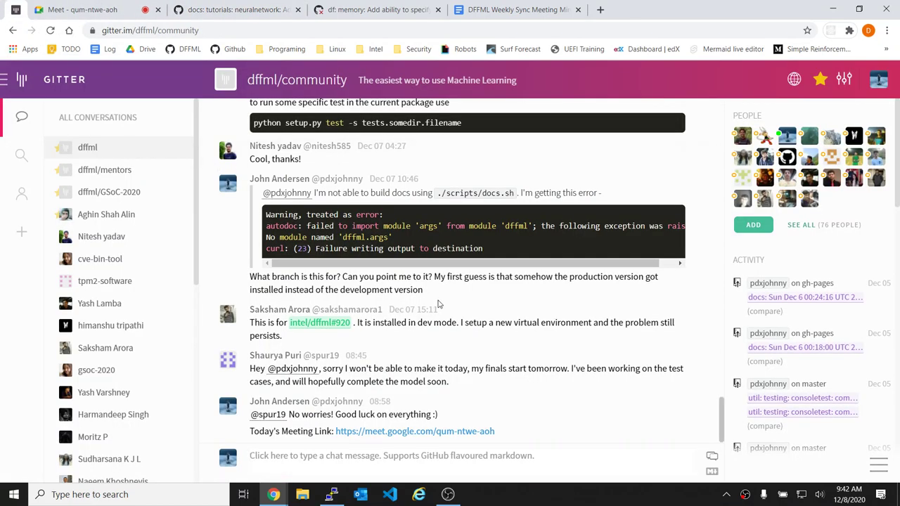
left_click(513, 9)
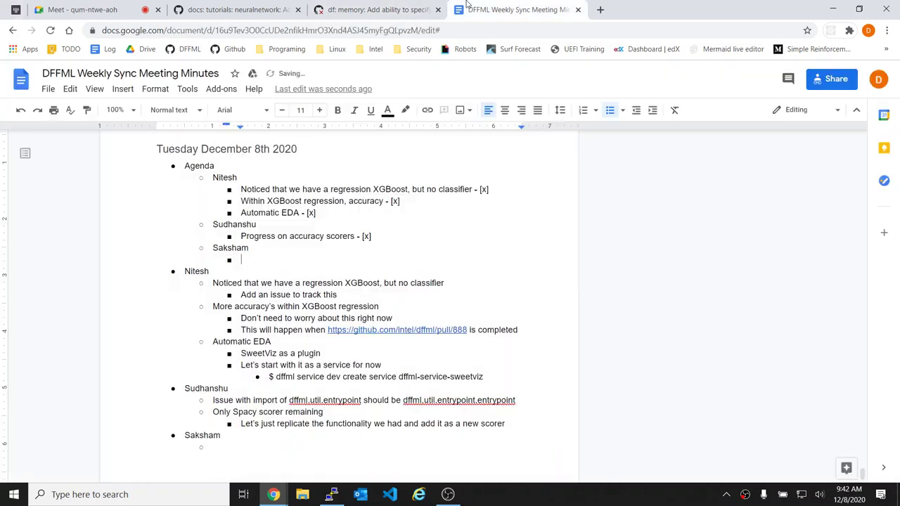
left_click(377, 7)
left_click(239, 9)
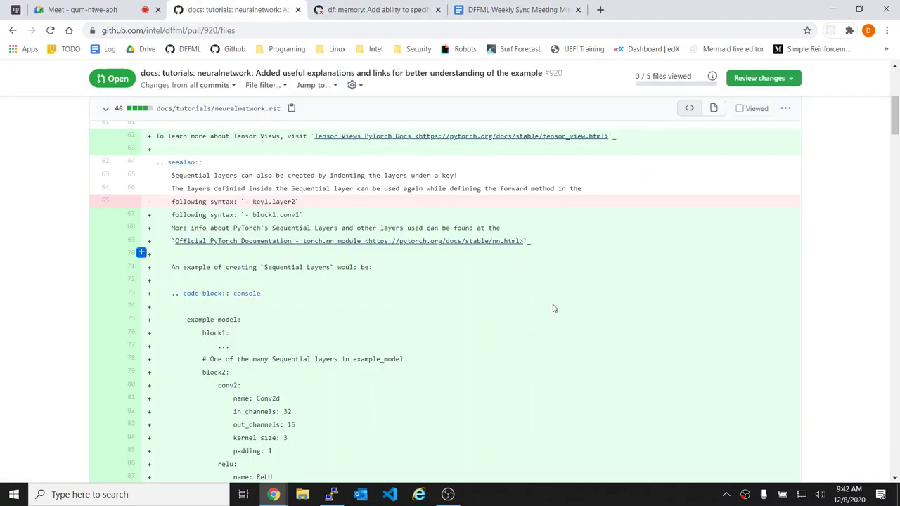
scroll(568, 336, "down", 10)
scroll(569, 336, "down", 12)
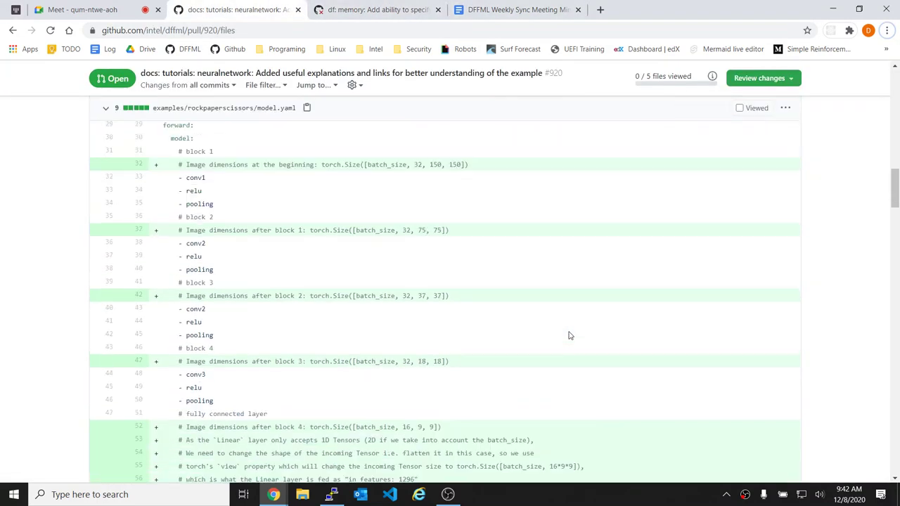
scroll(569, 335, "down", 8)
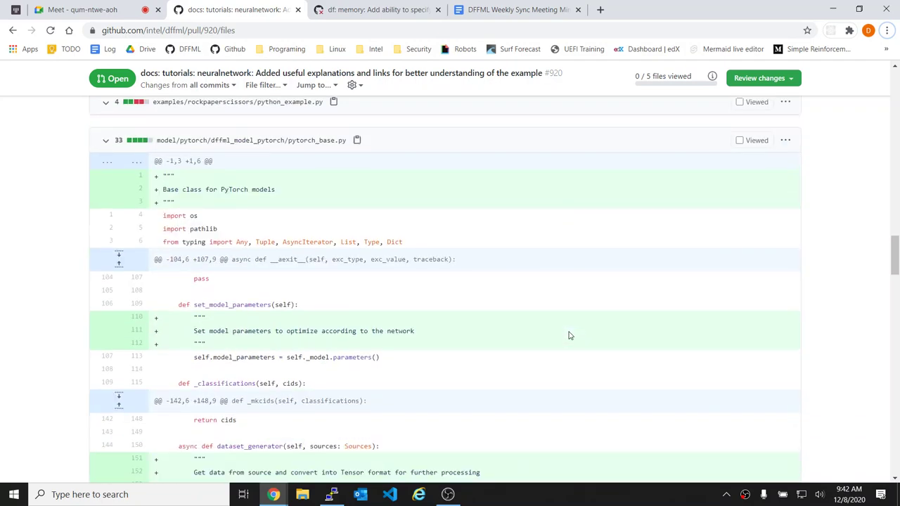
scroll(569, 335, "down", 10)
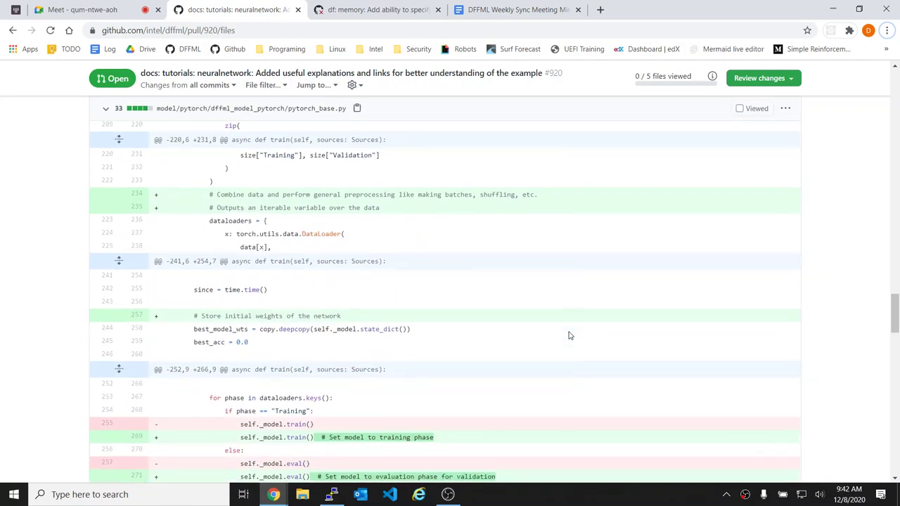
scroll(569, 336, "down", 8)
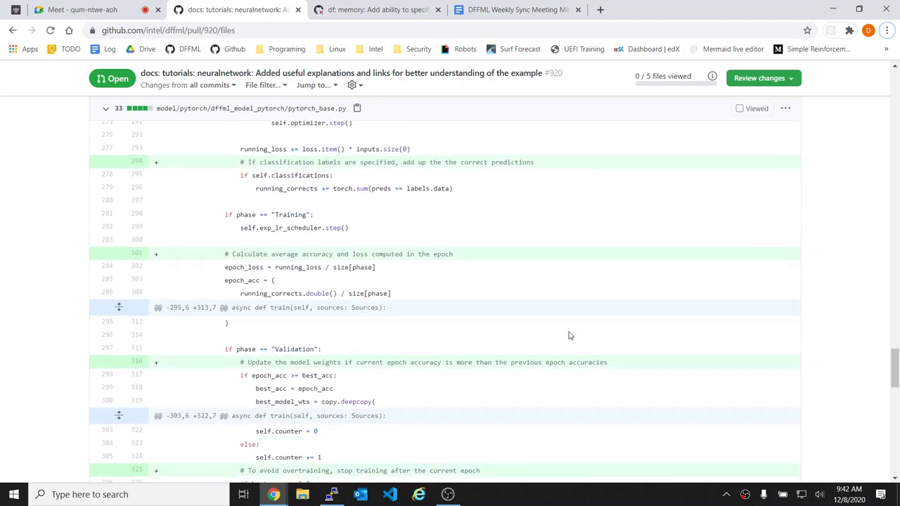
scroll(569, 335, "down", 10)
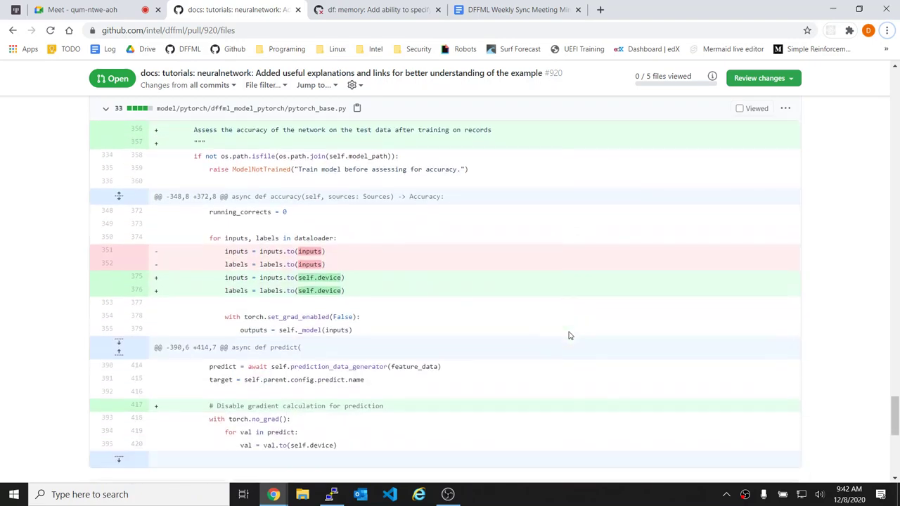
scroll(569, 335, "down", 3)
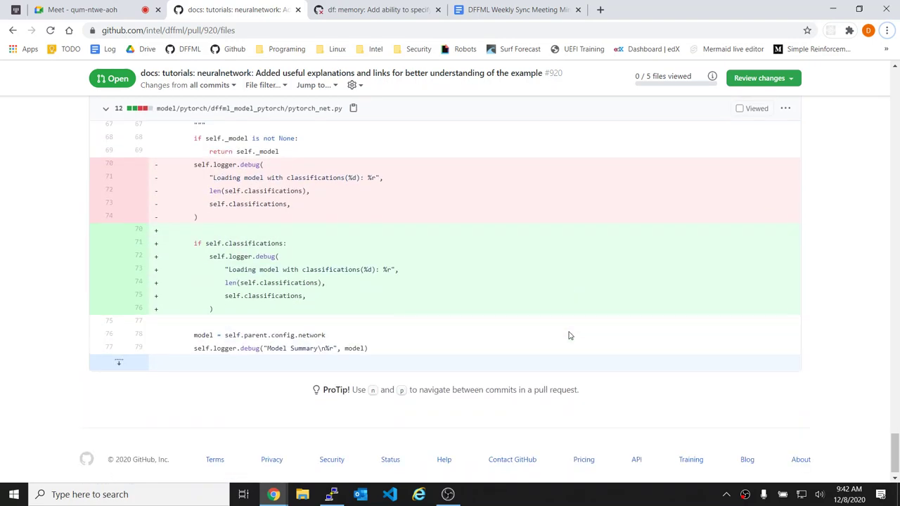
scroll(570, 335, "up", 20)
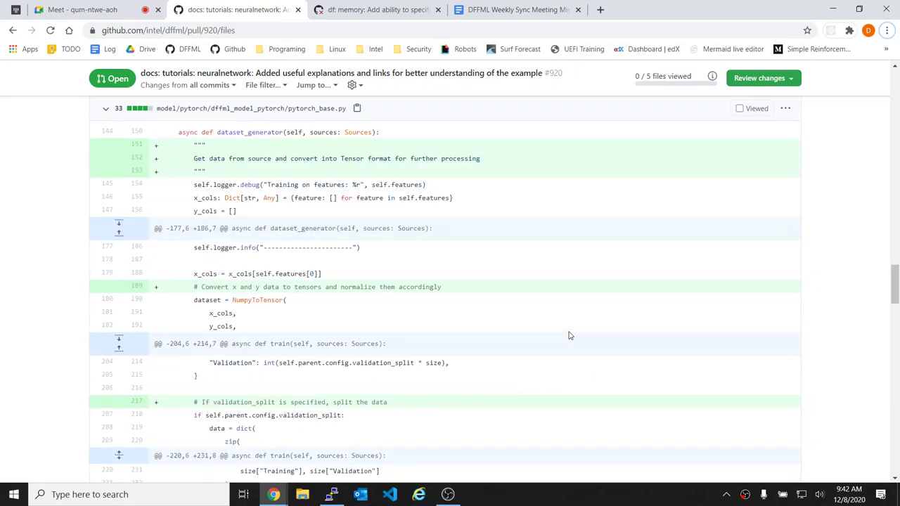
scroll(570, 336, "up", 10)
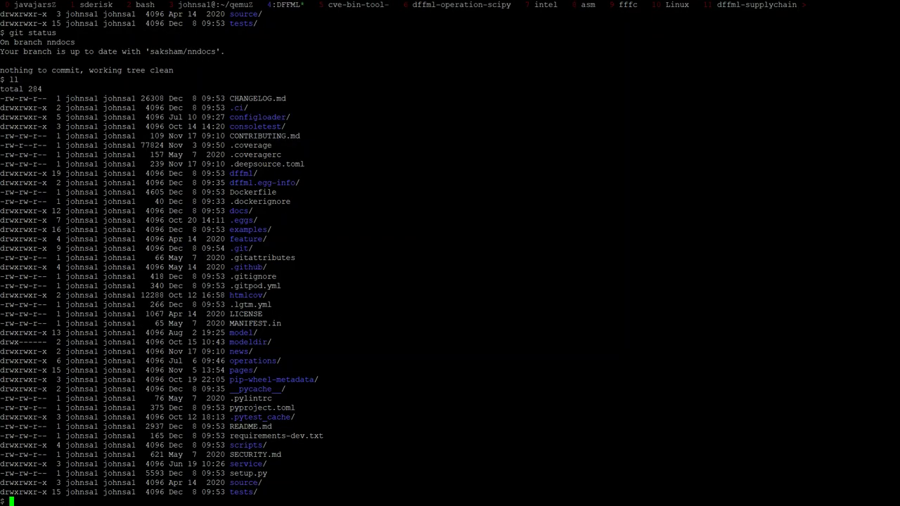
type("tree dffml/")
- List the dffml package contents with tree dffml/ and ll dffml/
key("Return")
type("ll ")
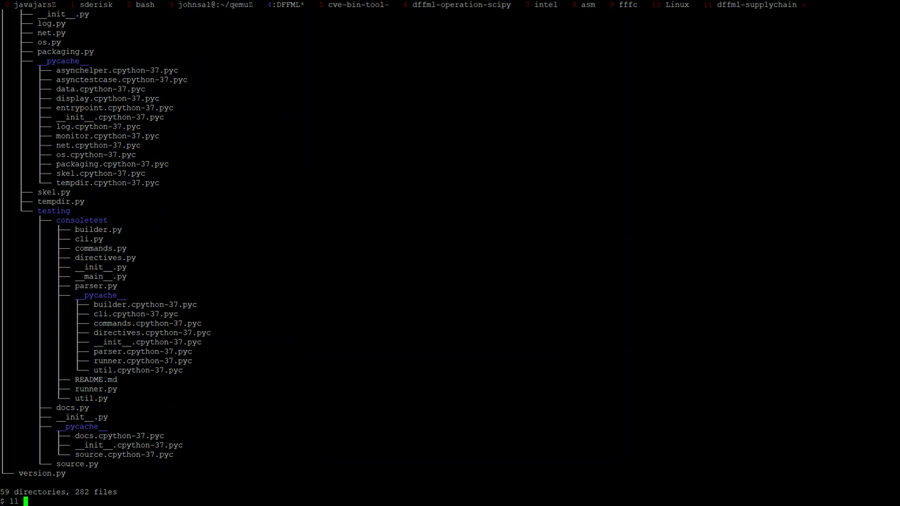
type("d")
key("Tab")
key("BackSpace")
key("BackSpace")
key("BackSpace")
key("BackSpace")
key("BackSpace")
key("Tab")
key("ctrl+l")
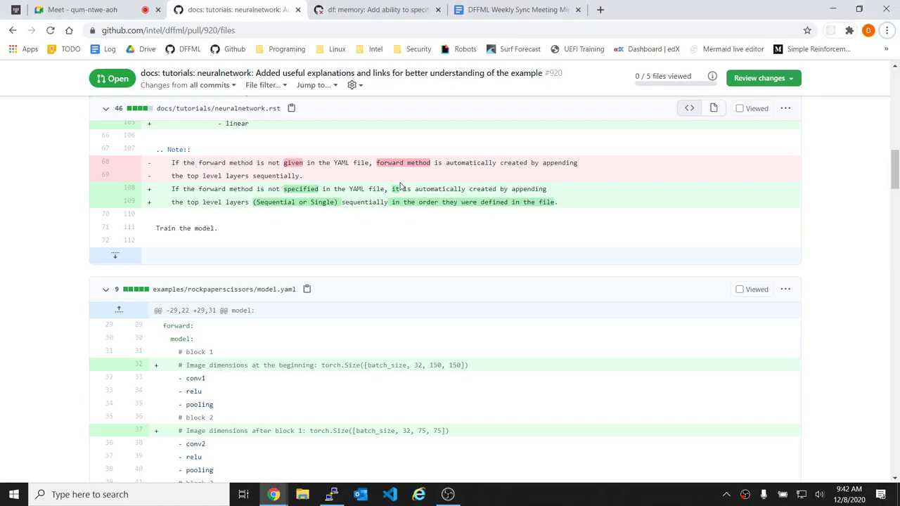
scroll(401, 185, "up", 12)
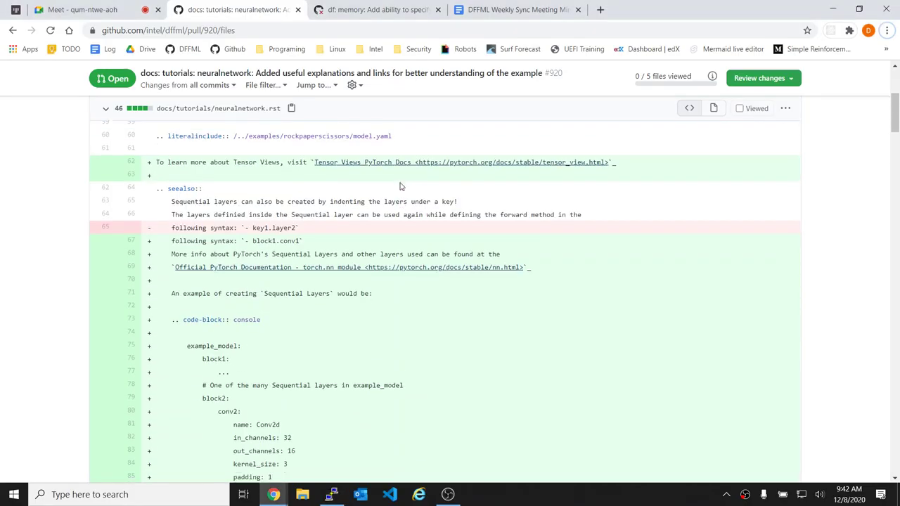
scroll(400, 185, "down", 5)
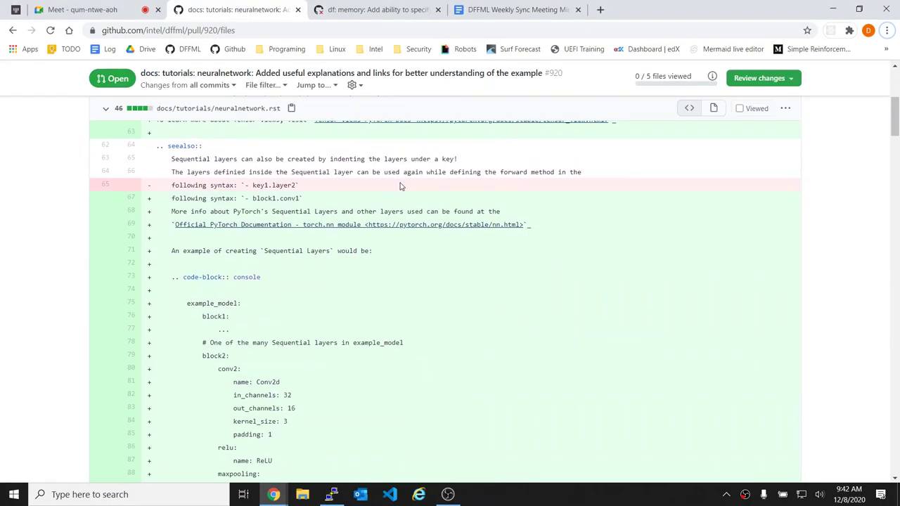
- Search the latest commit's patch for 'args' with git log -n 1 -p | grep -i args
type("git l")
type("og -")
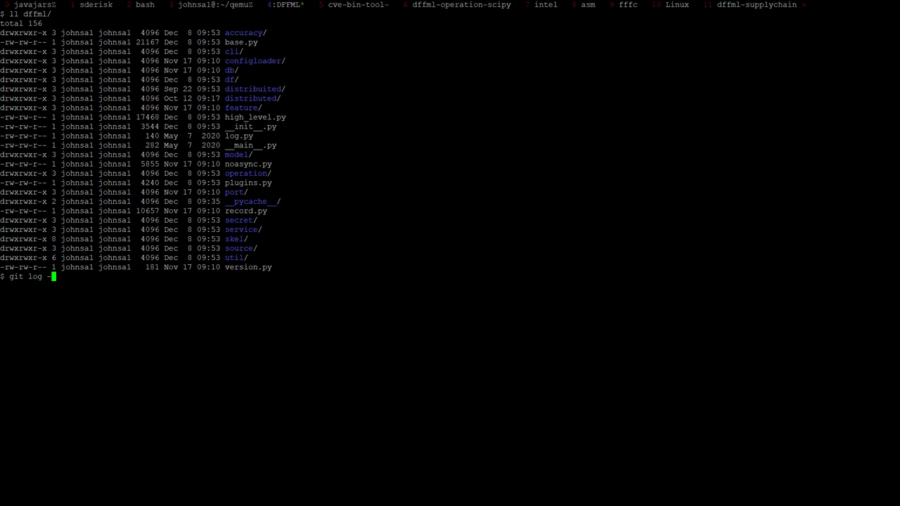
type("n 1 -p | grep -i args")
key("Return")
type("ll")
key("Return")
- Start the documentation build with ./scripts/docs.sh
type("./sc")
key("Tab")
type("d")
key("Tab")
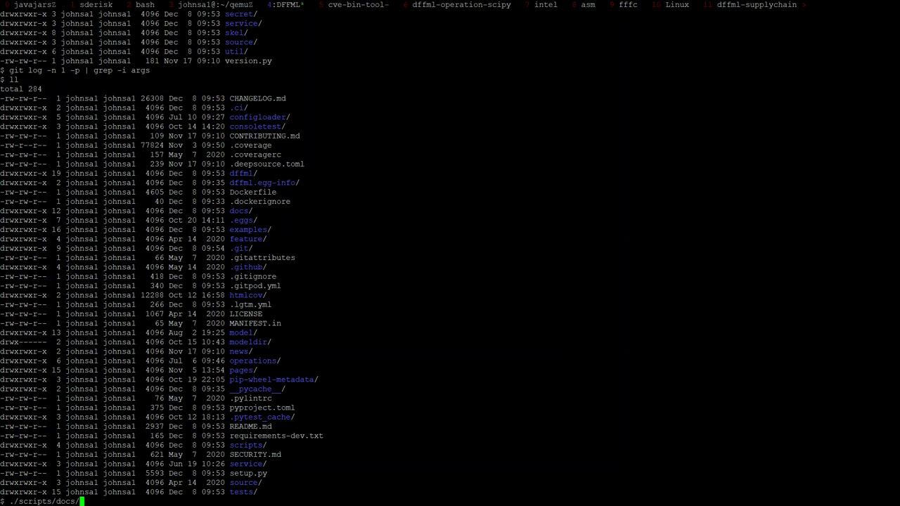
key("BackSpace")
type(".sh")
key("Return")
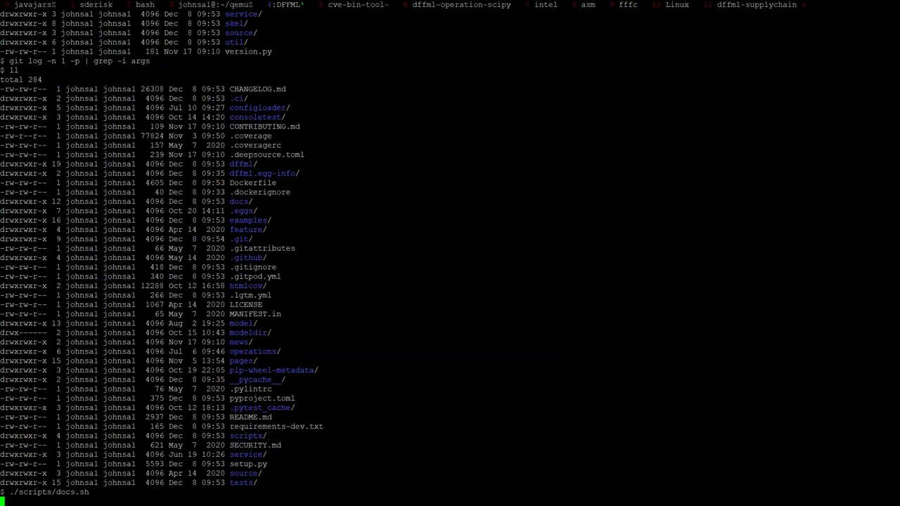
- Check on the running Sphinx build, then return to PR #920's changed files in Chrome
key("alt+Tab")
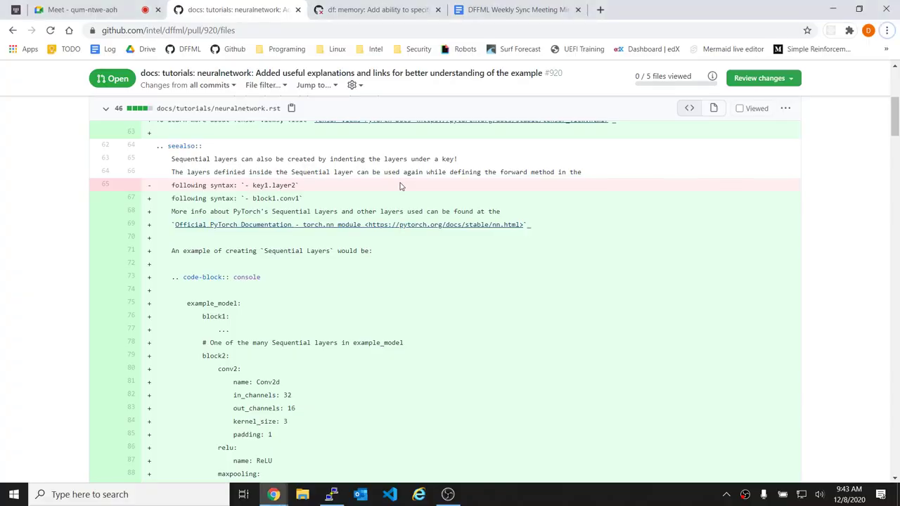
key("alt+Tab")
key("alt+Tab")
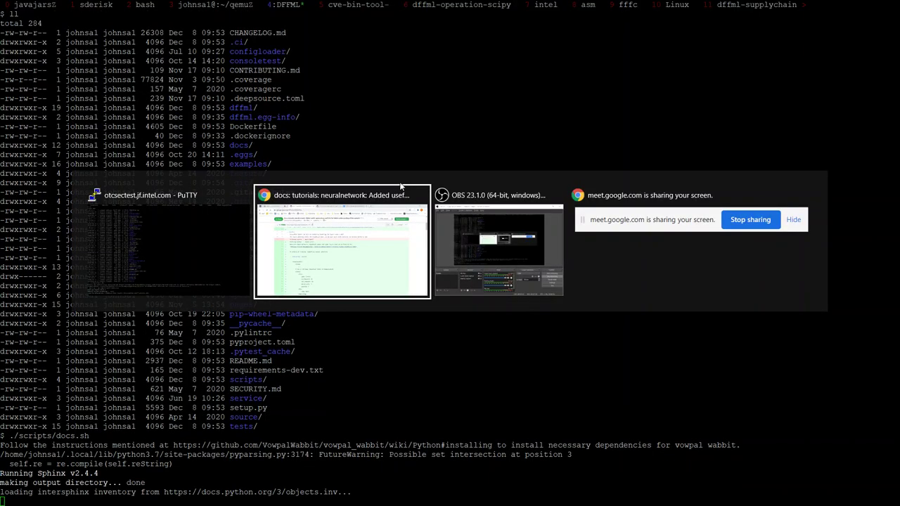
key("alt+Tab")
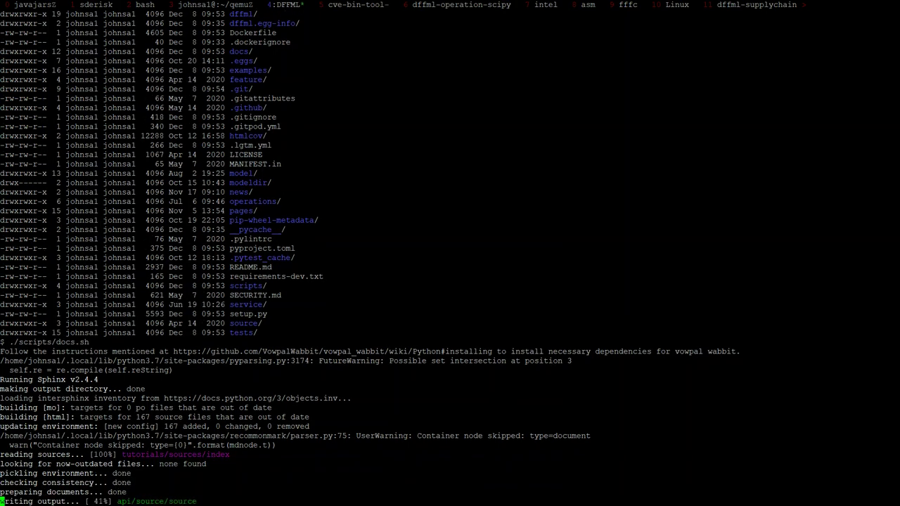
key("alt+Tab")
- Look over the Tests list on PR #920's Checks tab
scroll(291, 283, "up", 5)
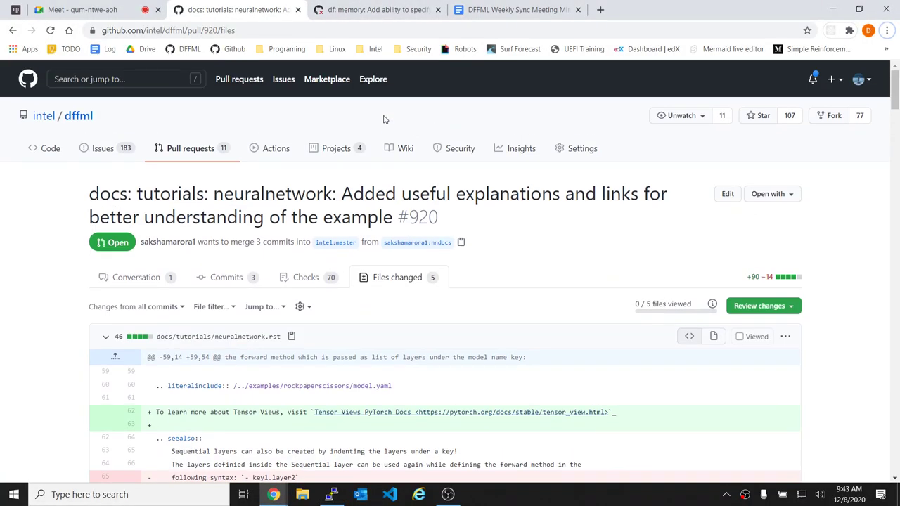
left_click(292, 283)
scroll(522, 327, "down", 2)
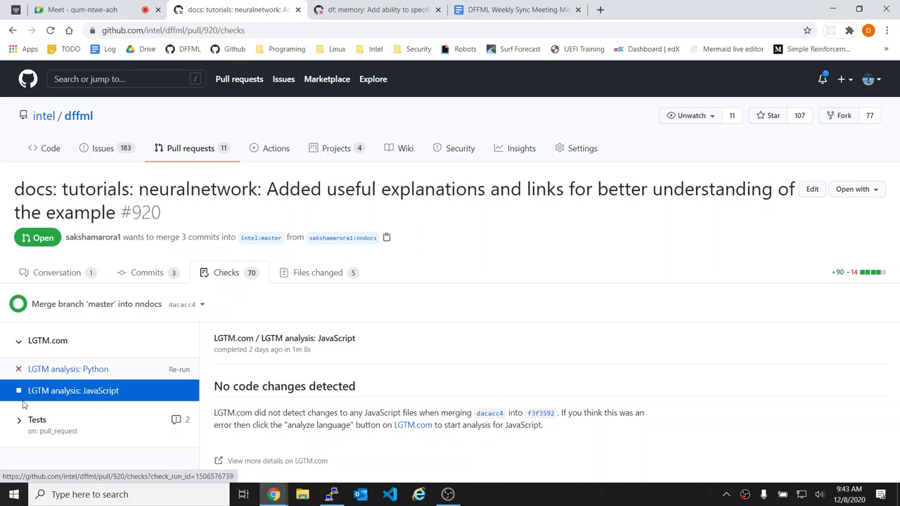
scroll(320, 436, "down", 3)
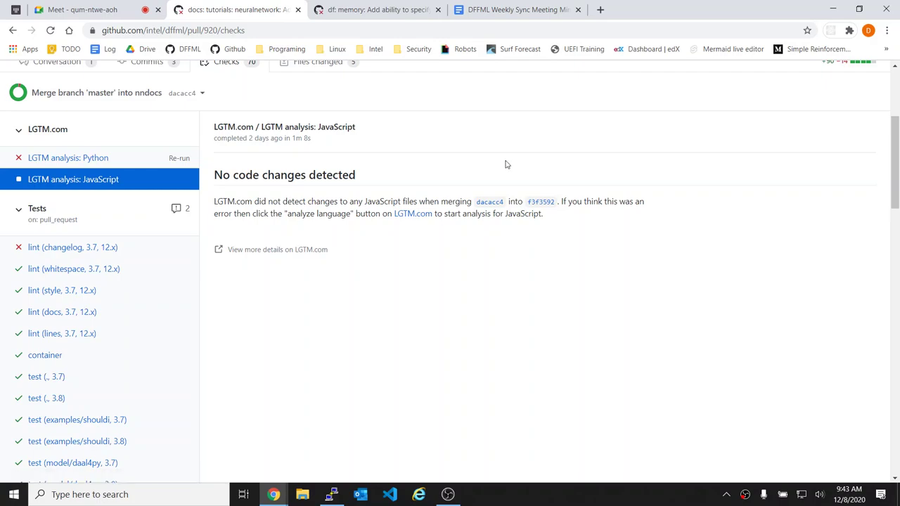
key("alt+Tab")
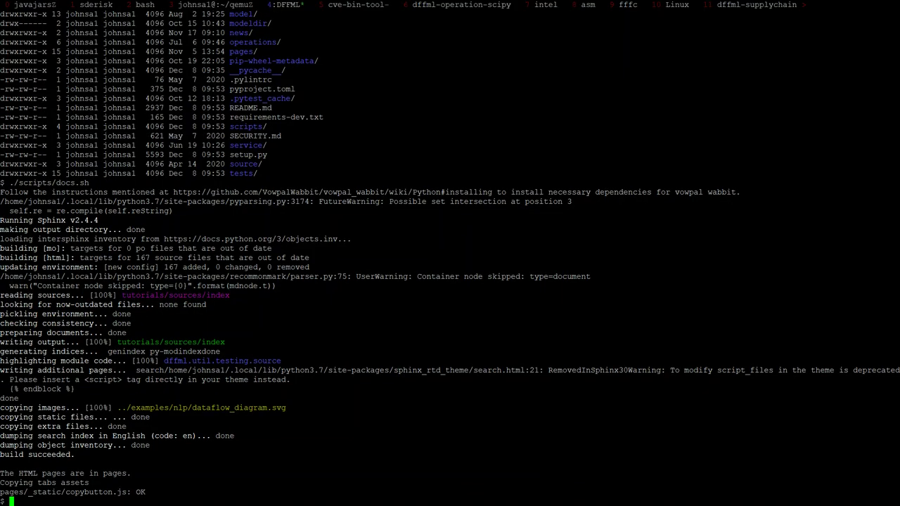
- Serve the built docs with python -m http.server --directory pages/ 8080
type("ll")
key("Return")
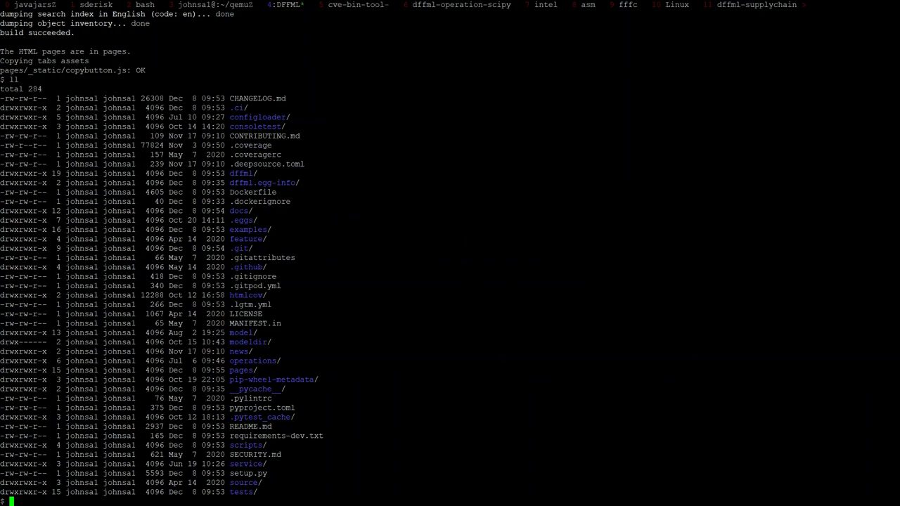
type("python -m http.server ")
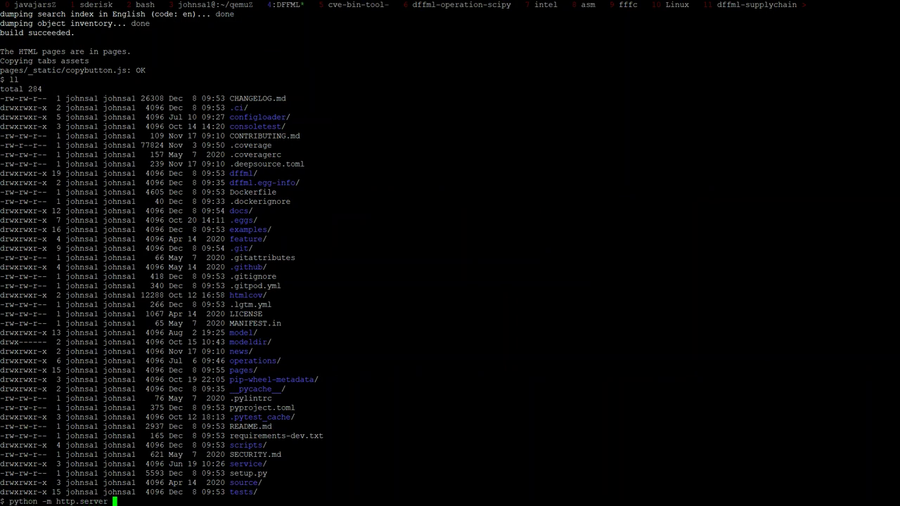
type("--directory htmlcov/tests_db")
key("Tab")
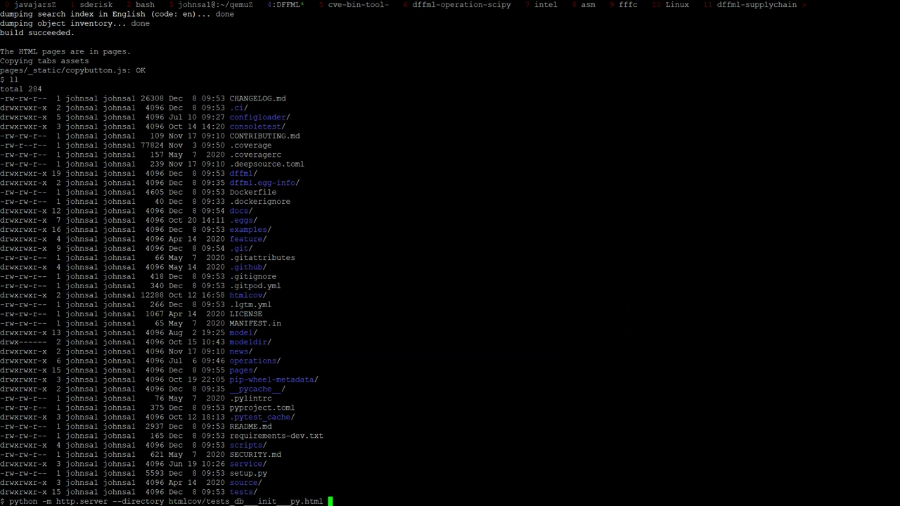
key("BackSpace")
key("BackSpace")
key("BackSpace")
key("BackSpace")
key("BackSpace")
key("BackSpace")
key("BackSpace")
key("BackSpace")
key("BackSpace")
key("BackSpace")
key("BackSpace")
key("BackSpace")
key("BackSpace")
key("BackSpace")
key("BackSpace")
key("BackSpace")
key("BackSpace")
key("BackSpace")
key("BackSpace")
key("BackSpace")
key("BackSpace")
key("BackSpace")
key("BackSpace")
key("BackSpace")
key("BackSpace")
key("BackSpace")
key("BackSpace")
key("BackSpace")
key("BackSpace")
key("BackSpace")
key("BackSpace")
key("BackSpace")
key("BackSpace")
type("pages/ 8080")
key("Return")
key("alt+Tab")
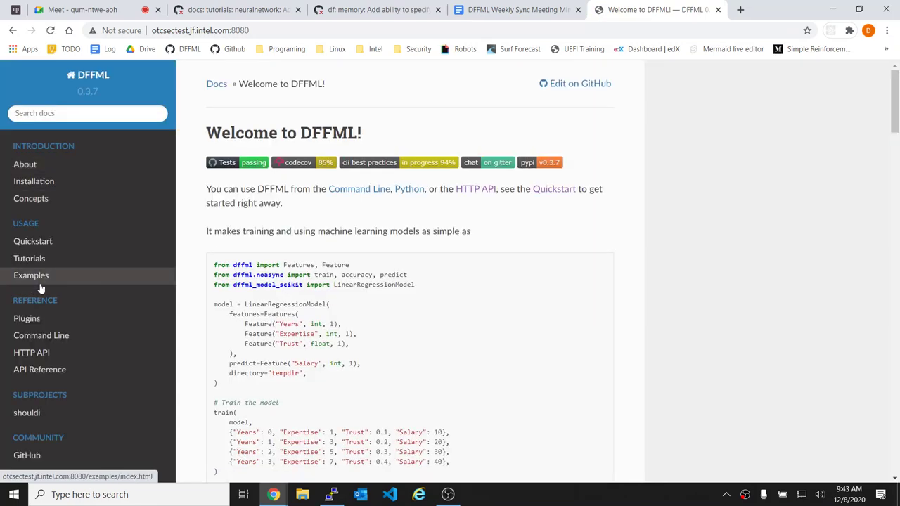
- Browse the docs' Examples page and the Flower17 Species Classification example
left_click(41, 283)
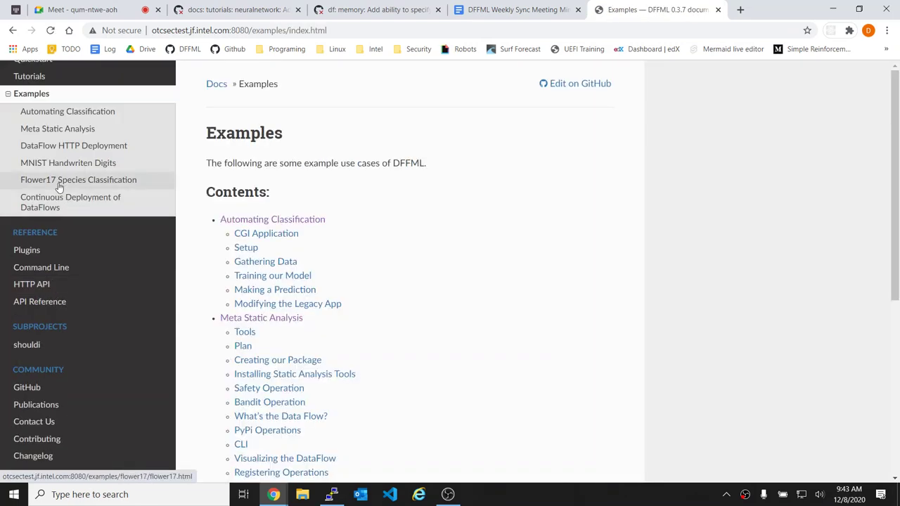
left_click(58, 182)
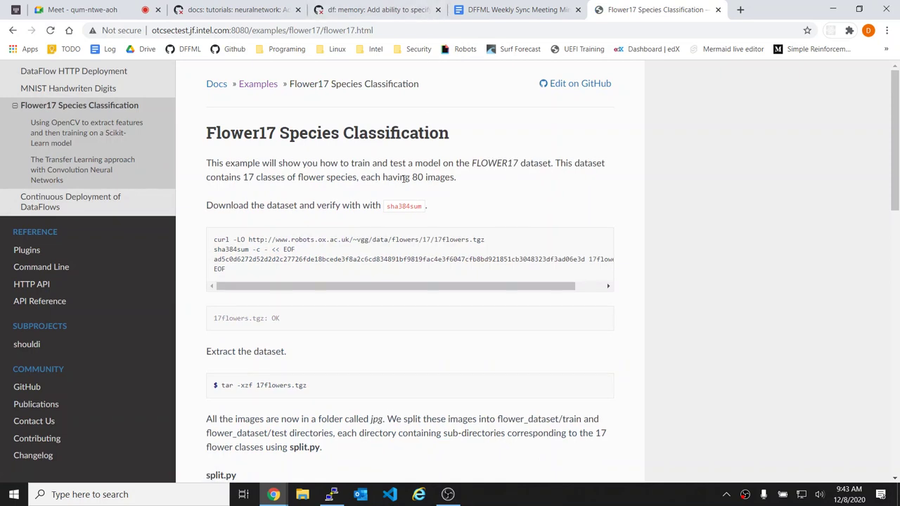
scroll(403, 182, "down", 1)
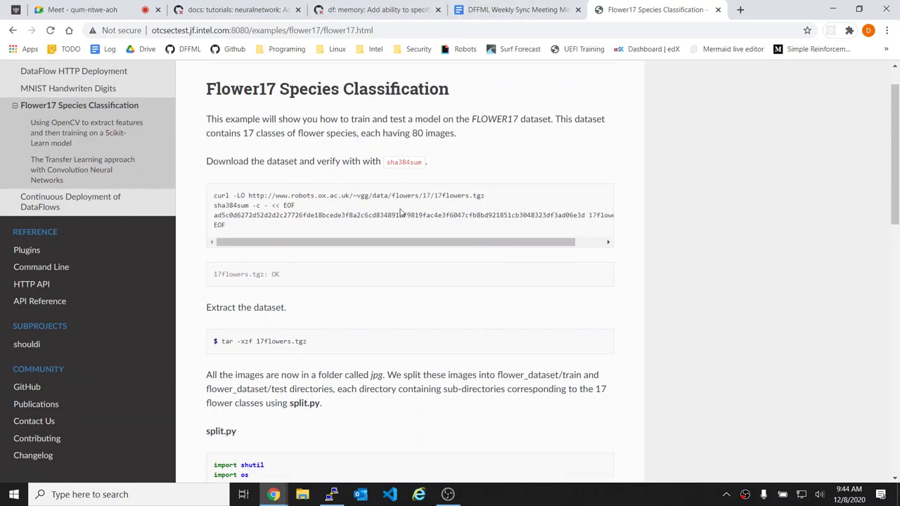
scroll(400, 212, "down", 3)
scroll(30, 75, "up", 3)
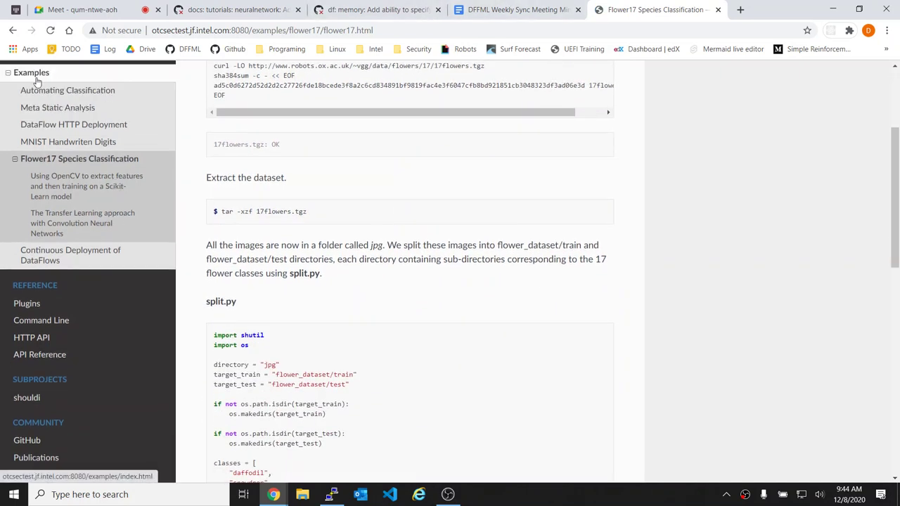
- Read through the Neural Networks tutorial's Rock Paper Scissors Hand Pose Classification walkthrough
left_click(62, 94)
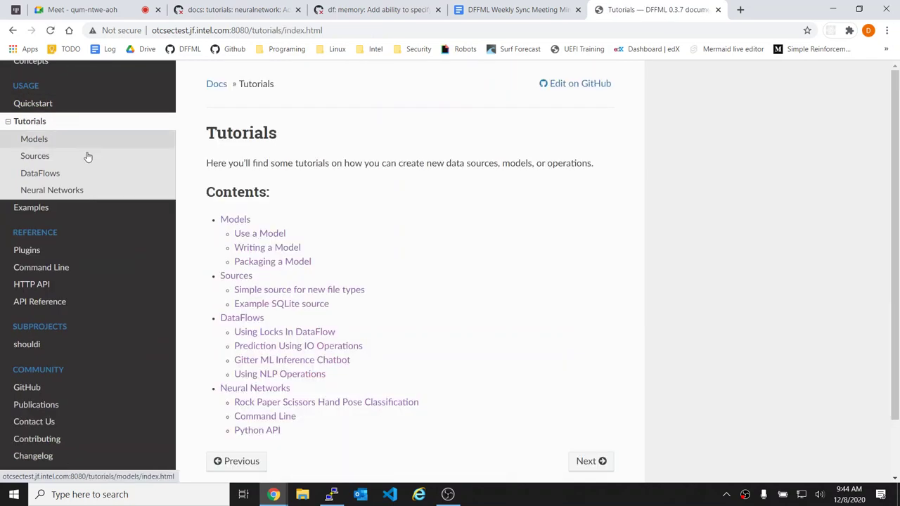
left_click(58, 191)
scroll(446, 210, "down", 3)
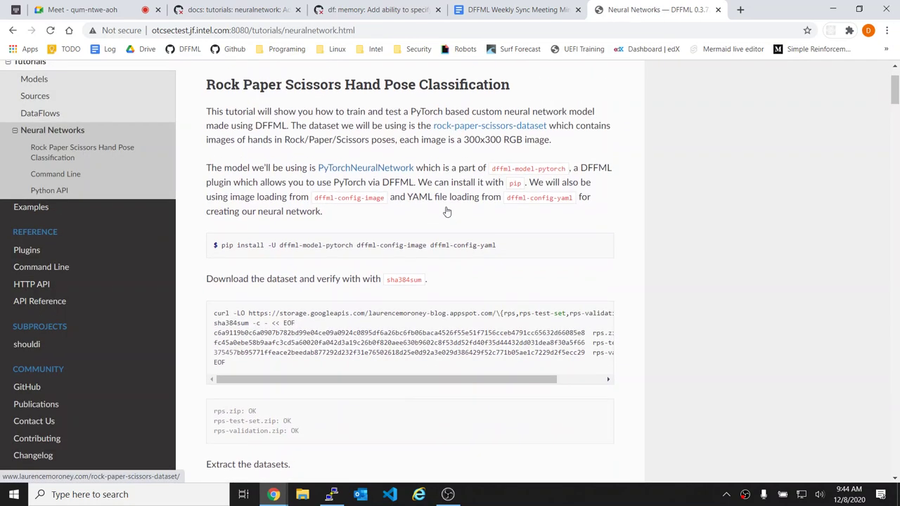
scroll(446, 210, "down", 3)
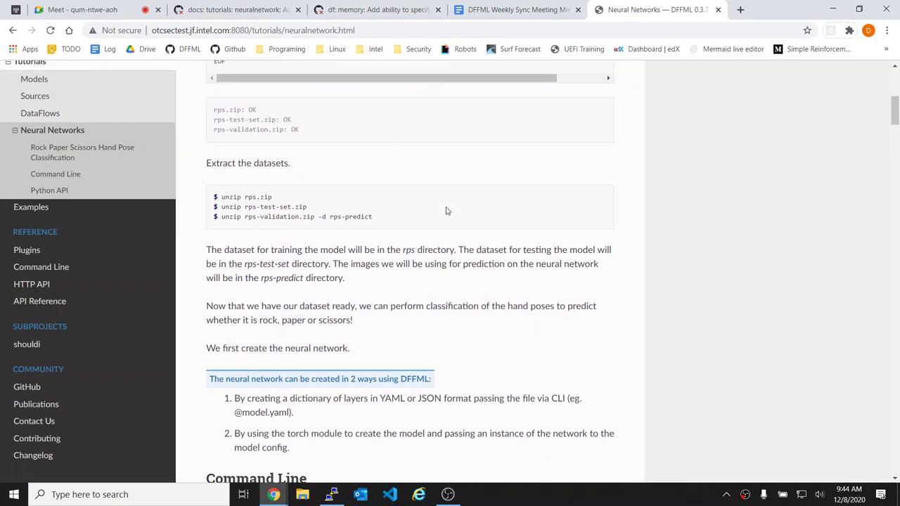
scroll(412, 211, "down", 3)
scroll(412, 211, "down", 1)
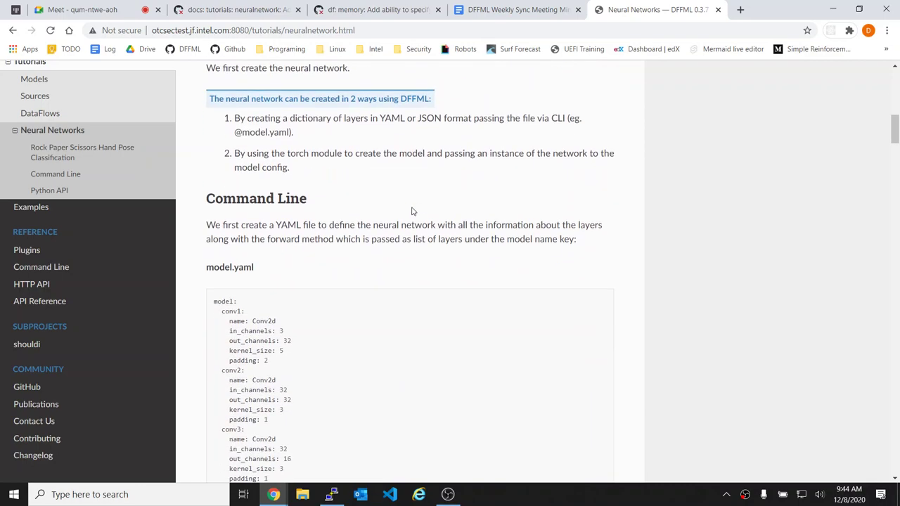
scroll(413, 211, "up", 4)
scroll(413, 211, "down", 10)
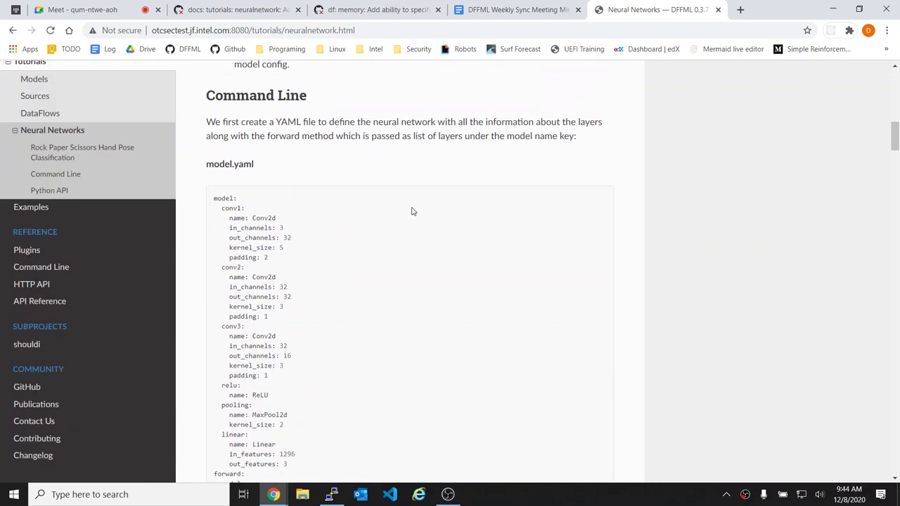
scroll(413, 210, "up", 15)
scroll(412, 211, "down", 6)
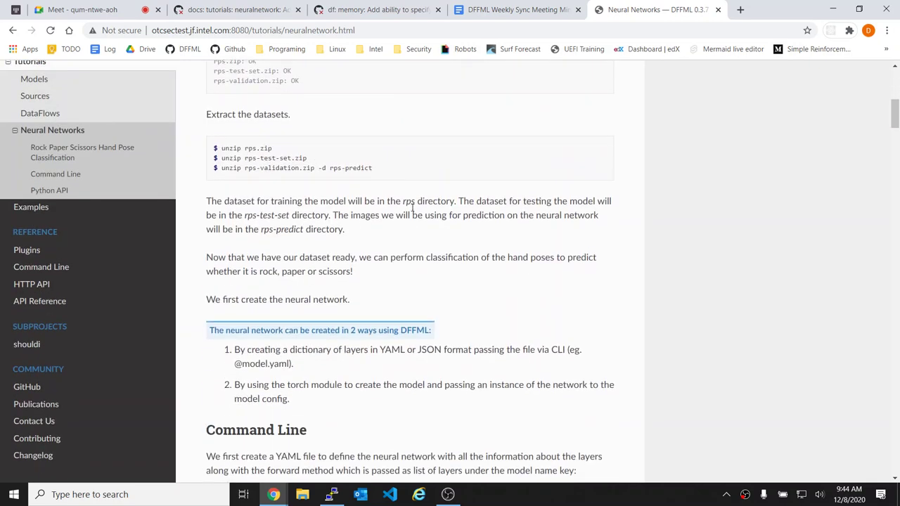
- Return to PR #920 and scroll its Files changed neuralnetwork.rst diff
left_click(425, 8)
left_click(520, 9)
left_click(232, 9)
scroll(201, 90, "up", 1)
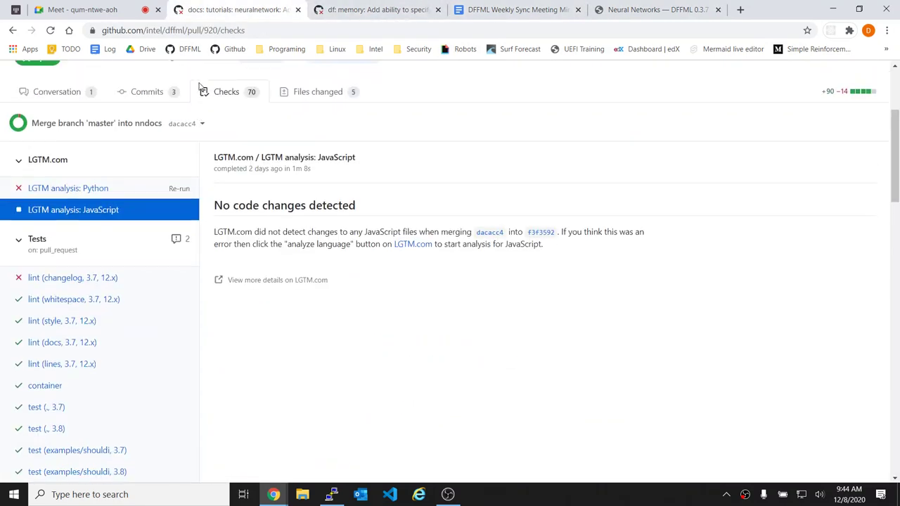
left_click(330, 111)
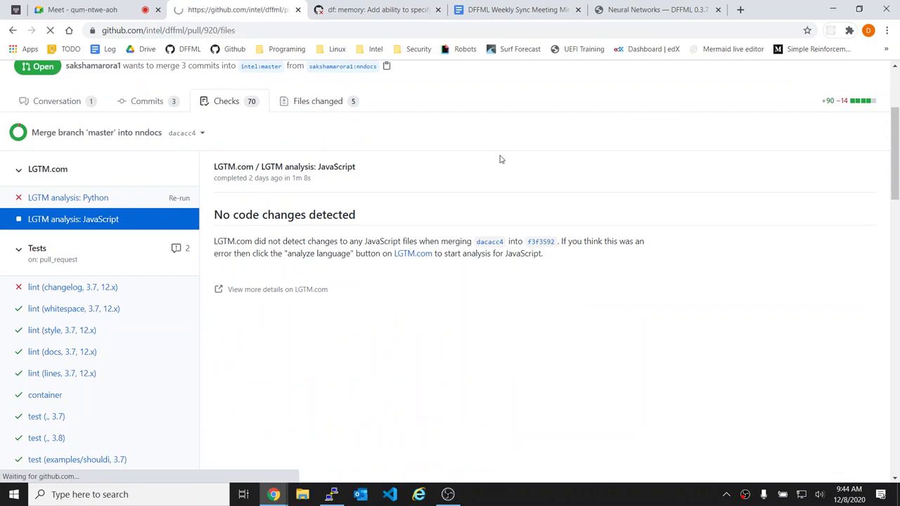
scroll(500, 158, "down", 3)
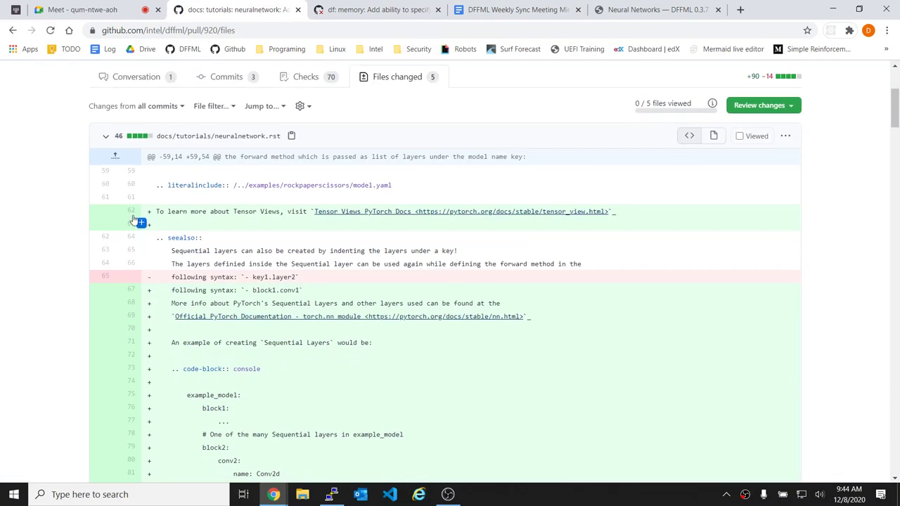
- In the local docs, scroll the Neural Networks tutorial to the model.yaml forward layers
left_click(601, 6)
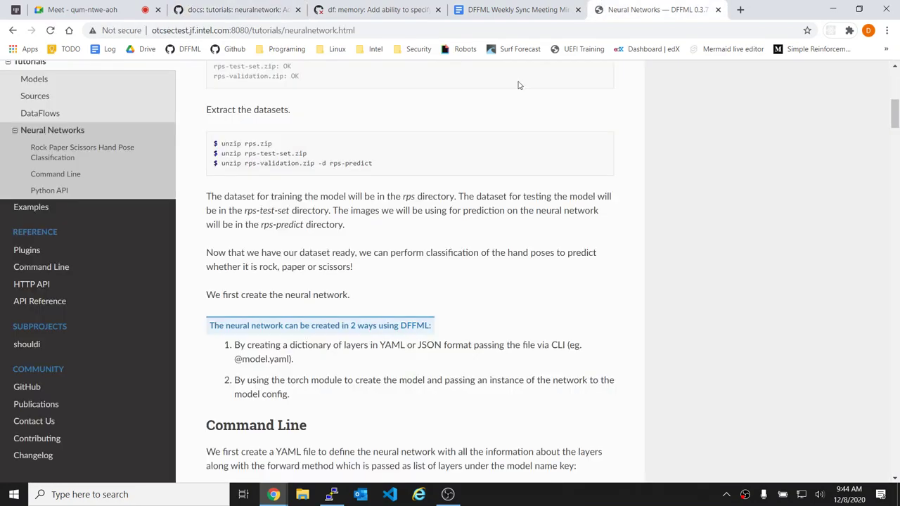
scroll(328, 247, "down", 3)
scroll(328, 247, "down", 12)
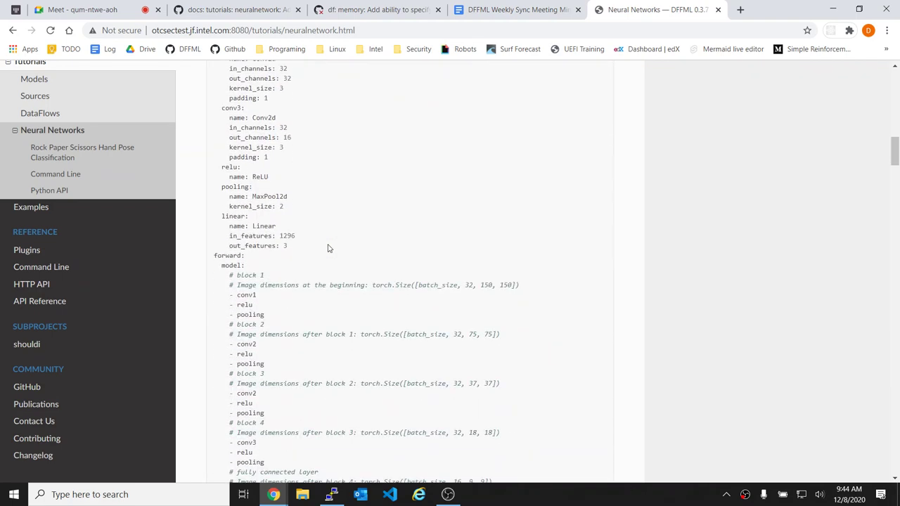
scroll(328, 245, "up", 4)
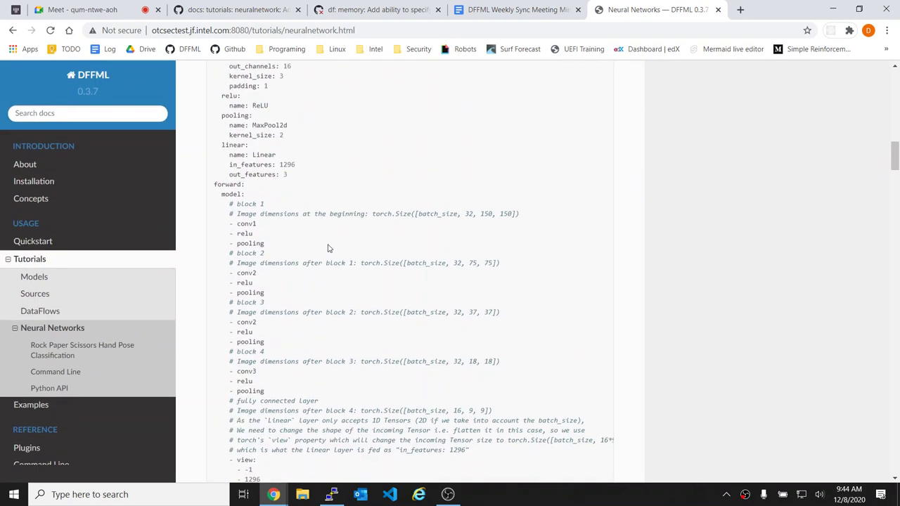
scroll(265, 345, "down", 2)
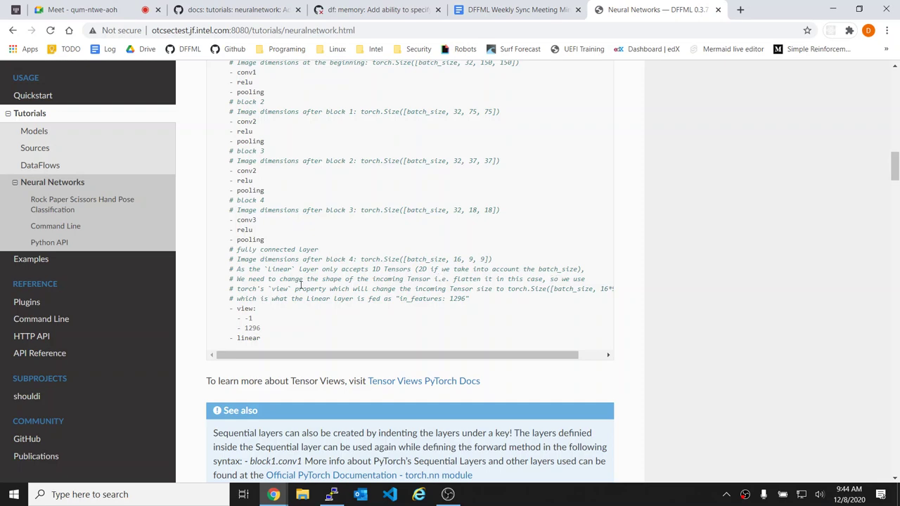
scroll(301, 284, "right", 2)
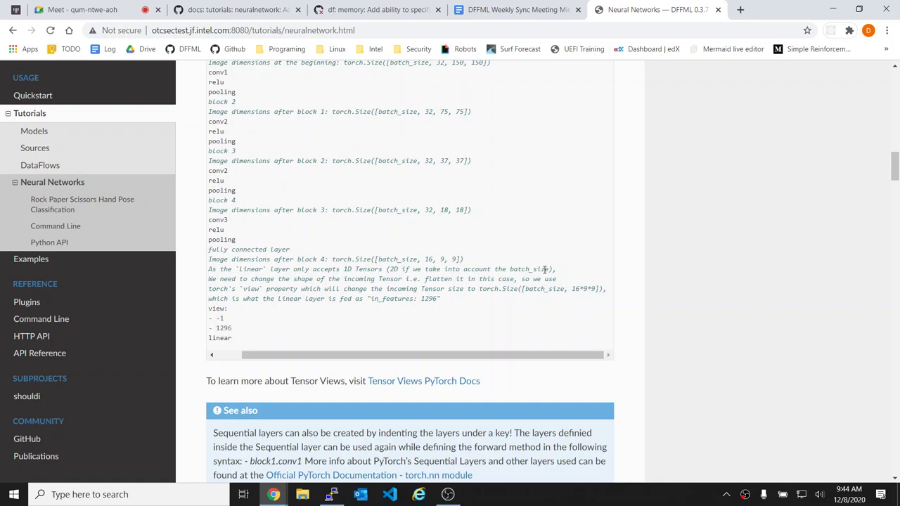
scroll(403, 295, "left", 2)
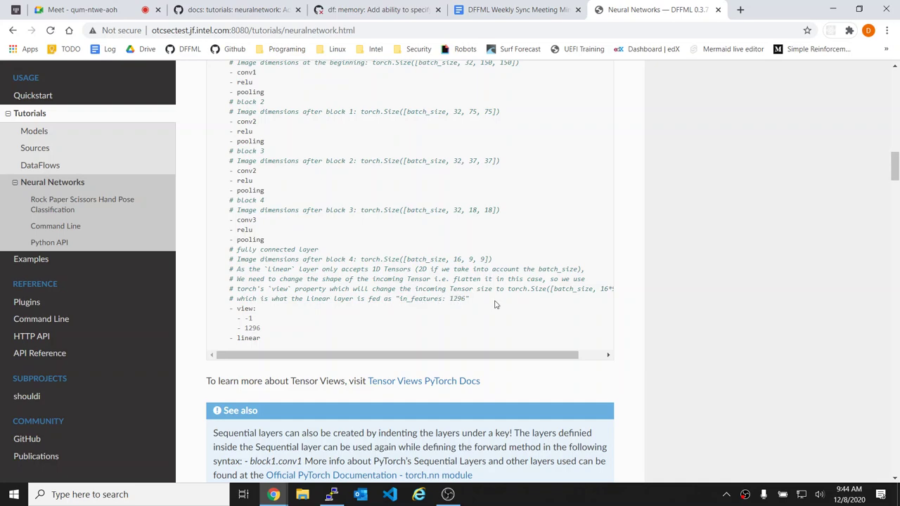
scroll(494, 305, "up", 1)
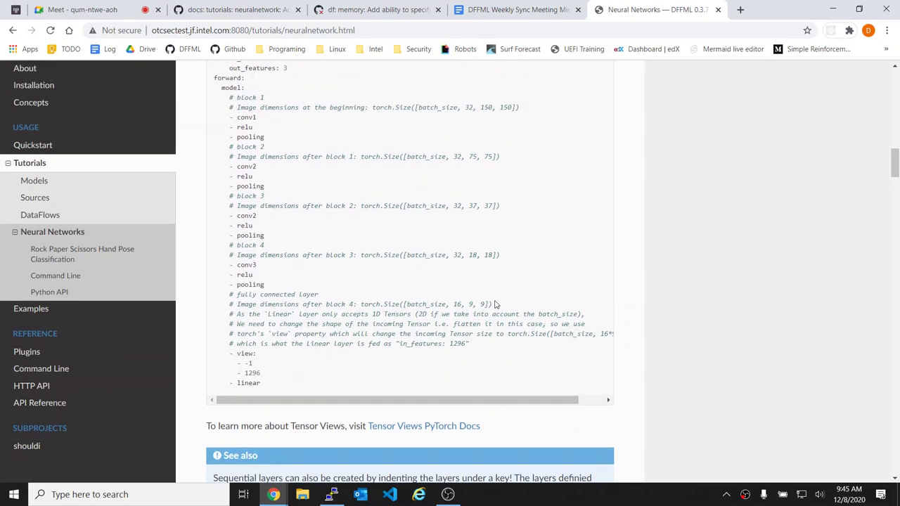
scroll(495, 304, "down", 1)
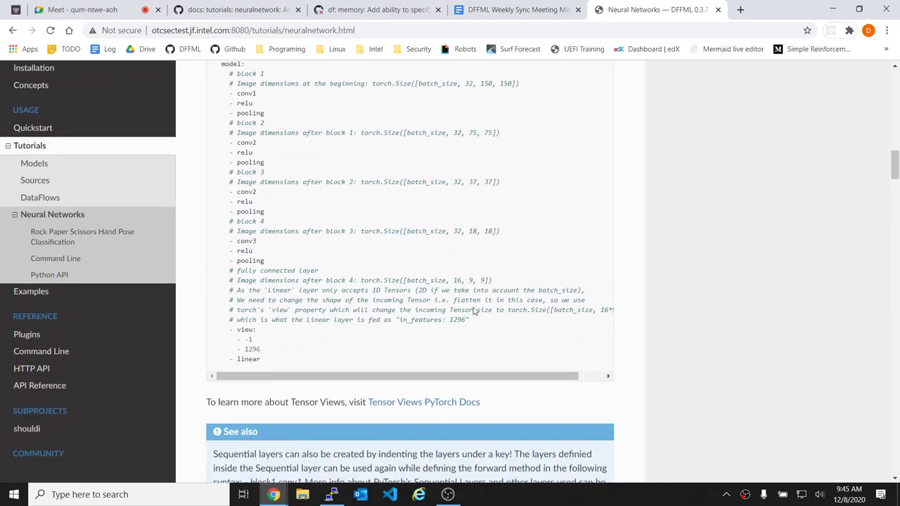
scroll(402, 320, "right", 1)
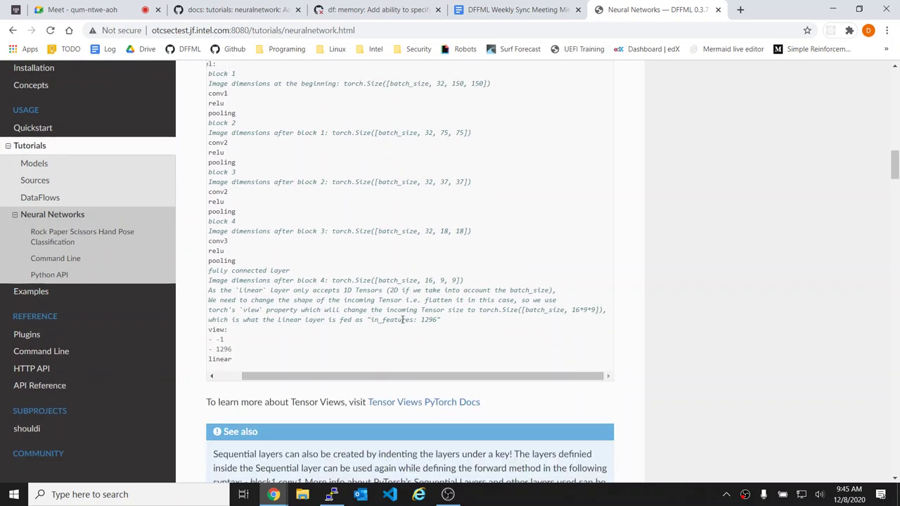
scroll(402, 320, "left", 1)
scroll(402, 320, "up", 2)
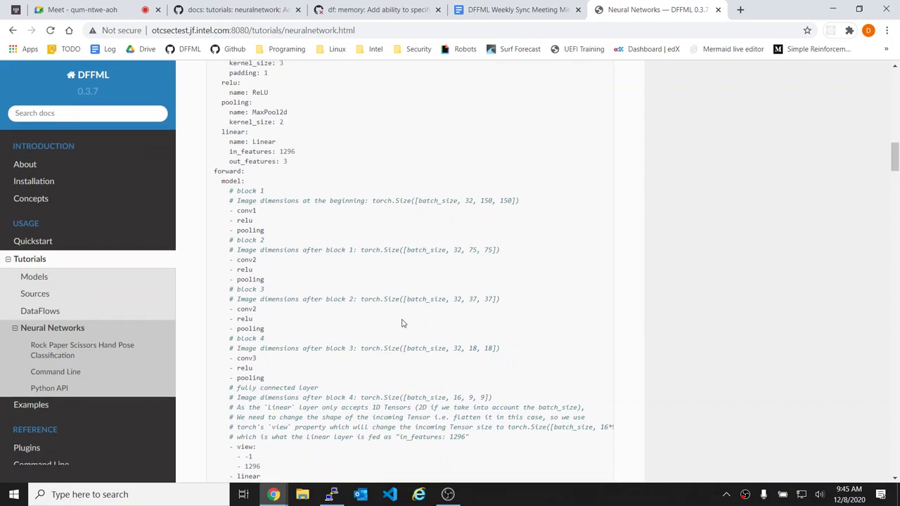
scroll(402, 323, "up", 3)
scroll(402, 322, "down", 4)
scroll(402, 322, "down", 1)
scroll(402, 322, "right", 1)
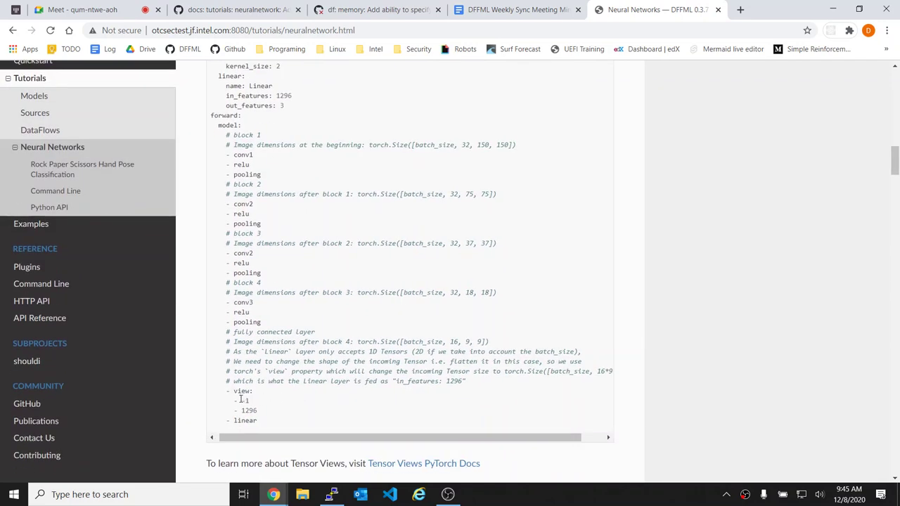
- Highlight the -1 value under the view step, then continue down to the Tensor Views note
left_click_drag(241, 400, 208, 402)
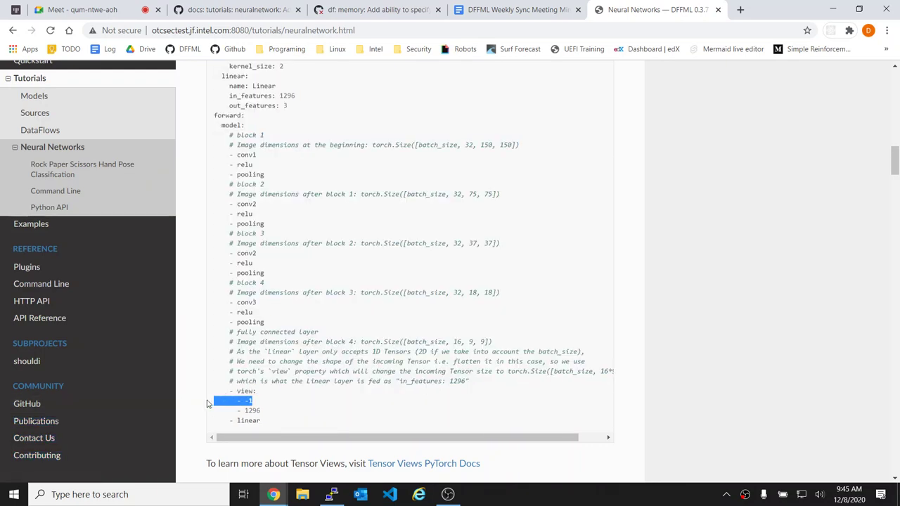
left_click(417, 328)
scroll(417, 325, "down", 1)
scroll(417, 325, "down", 1)
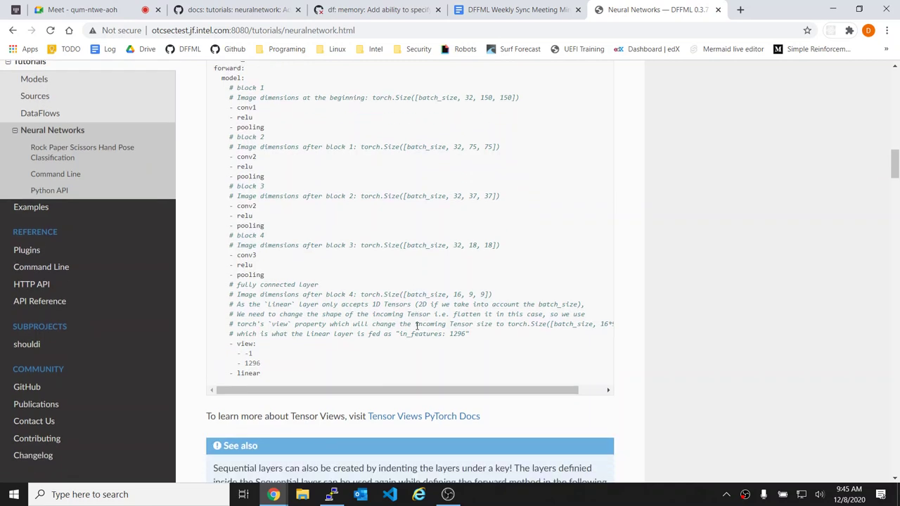
scroll(483, 326, "down", 1)
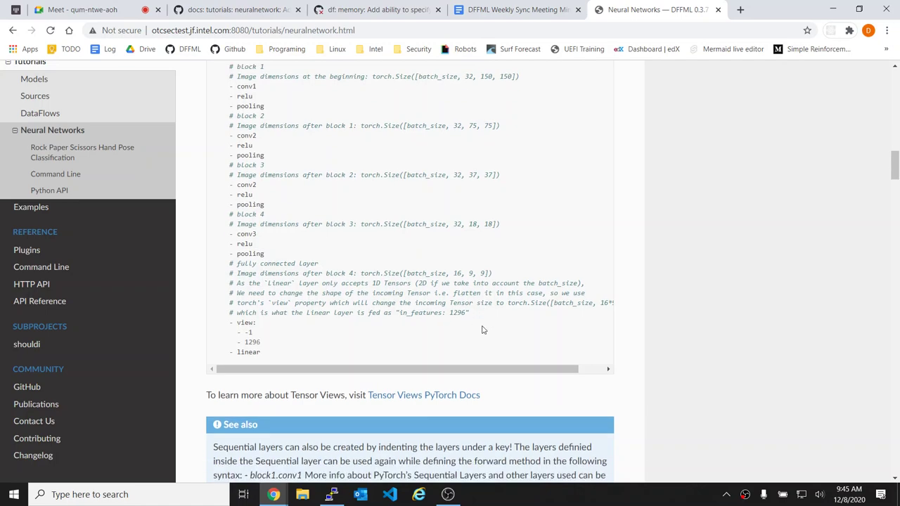
- On PR #920's model.yaml '- -1' line, post the single comment 'Let's make sure to address what -1 is'
left_click(238, 9)
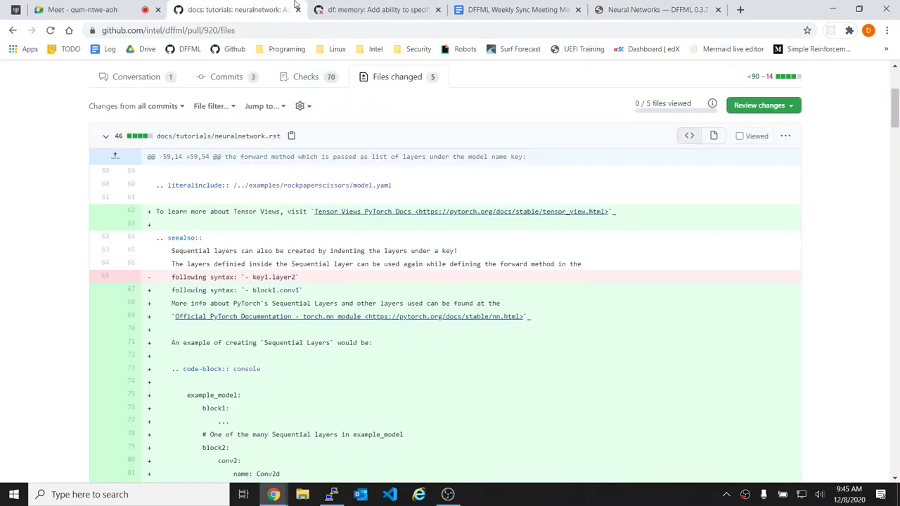
scroll(317, 307, "down", 10)
scroll(317, 308, "down", 15)
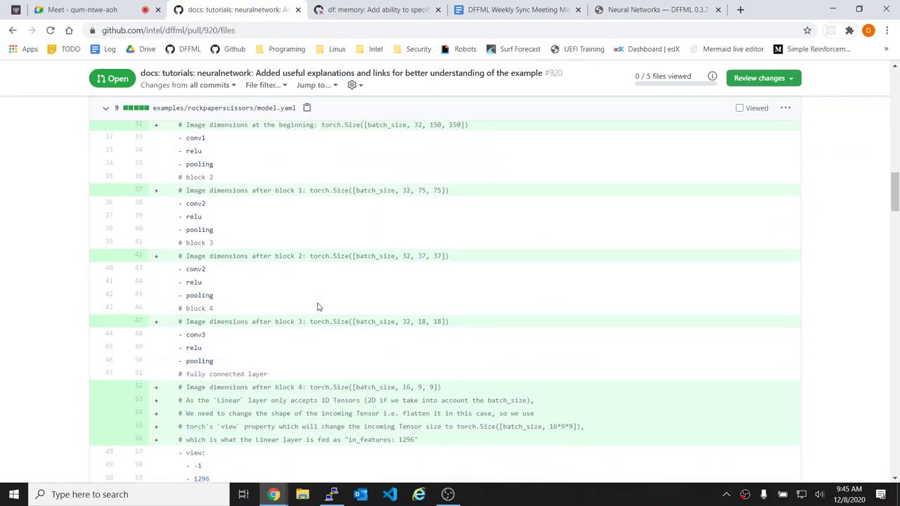
left_click(148, 194)
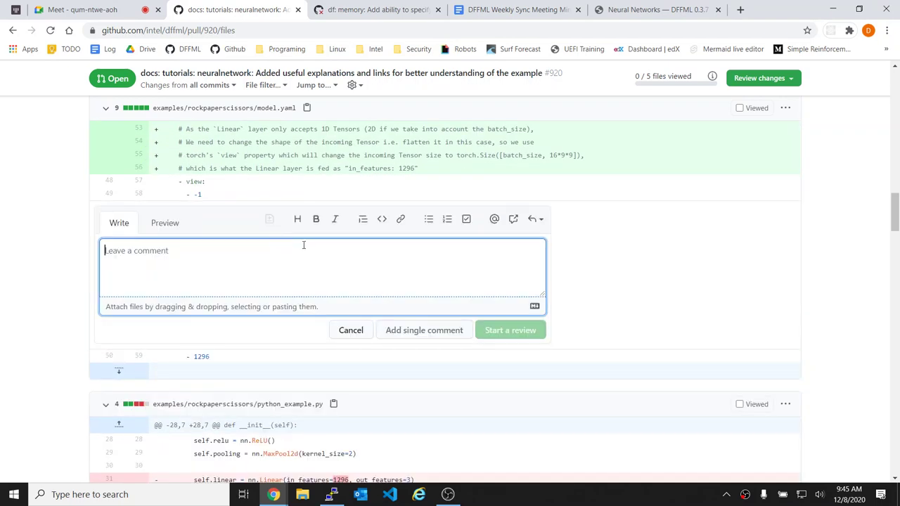
type("Le")
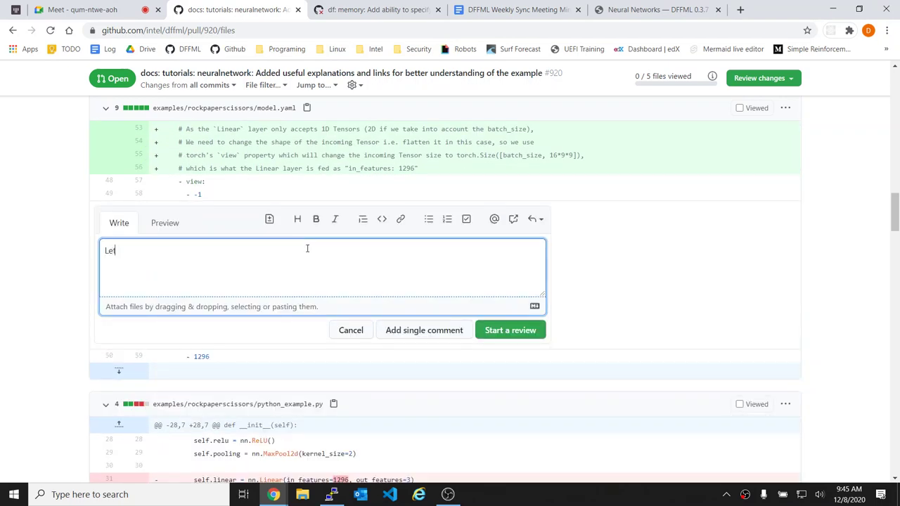
type("t's make sure to address what's")
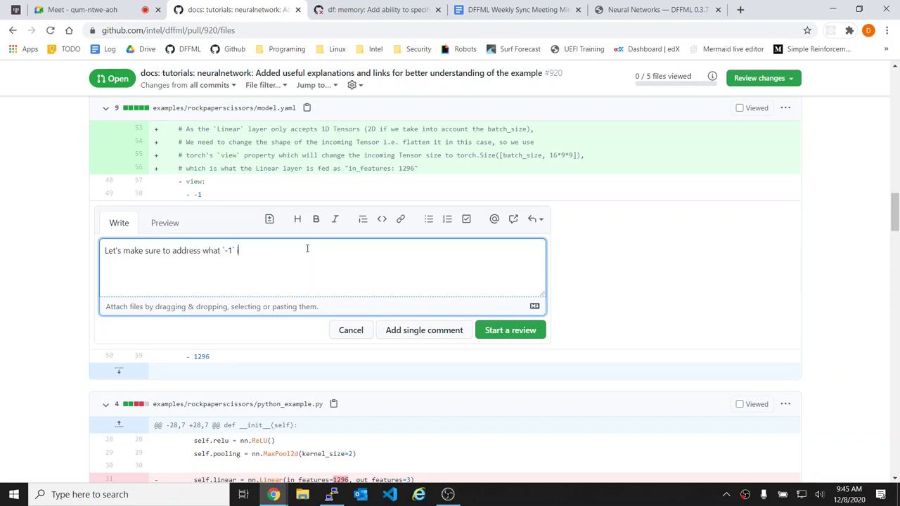
left_click(436, 331)
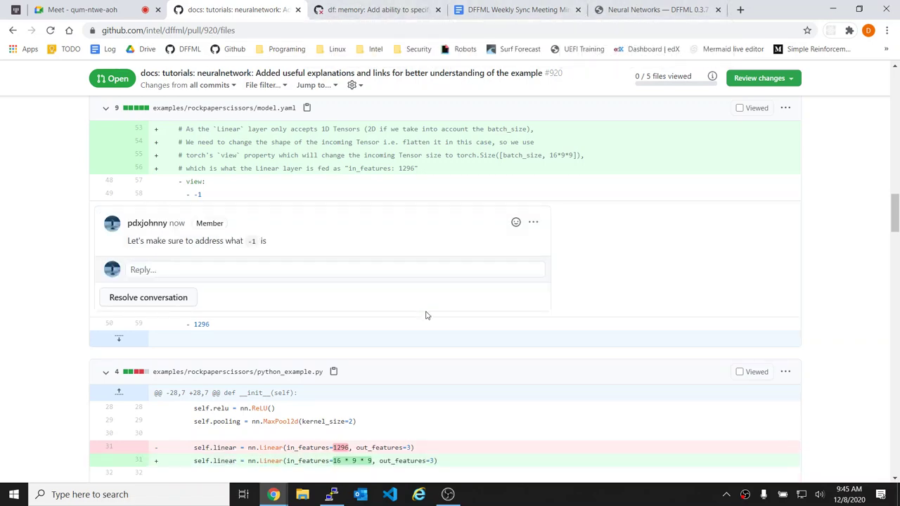
- Return to the Neural Networks tutorial tab after a glance at the meeting minutes
left_click(650, 9)
left_click(520, 9)
left_click(706, 5)
scroll(323, 246, "down", 5)
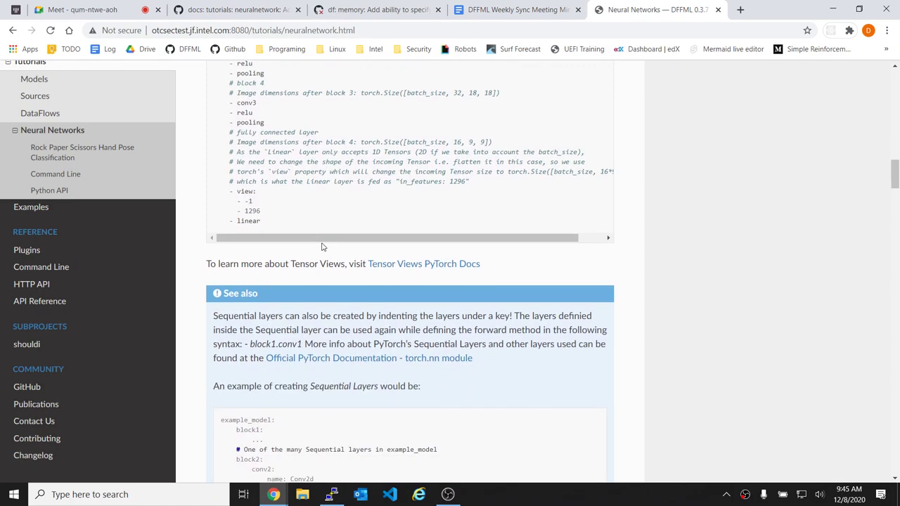
scroll(323, 246, "down", 1)
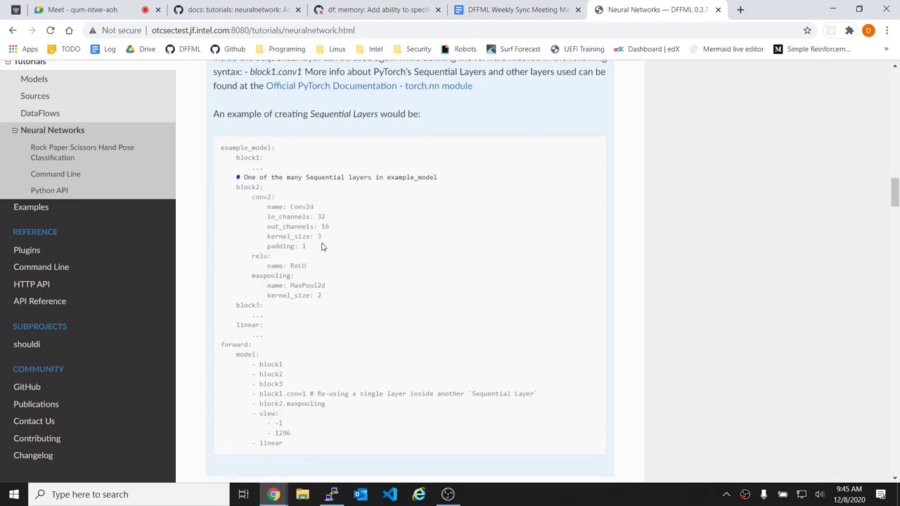
scroll(323, 247, "up", 2)
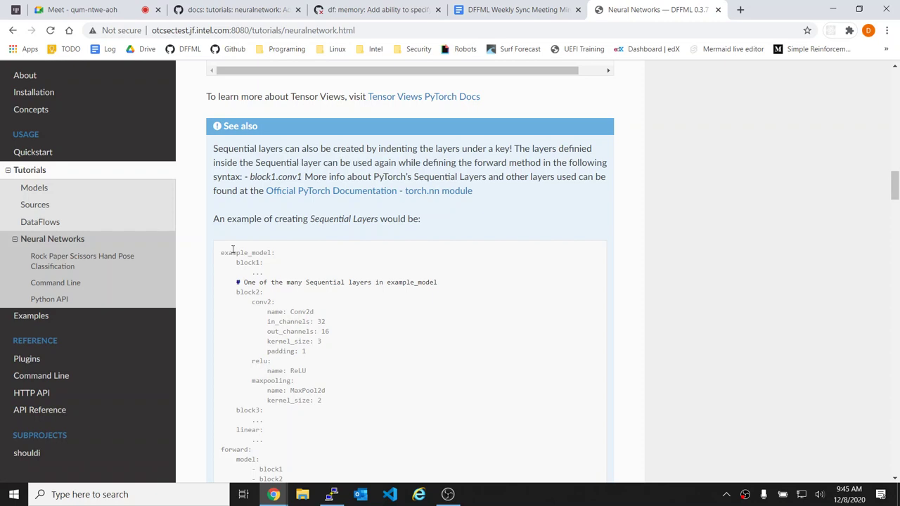
scroll(466, 277, "down", 4)
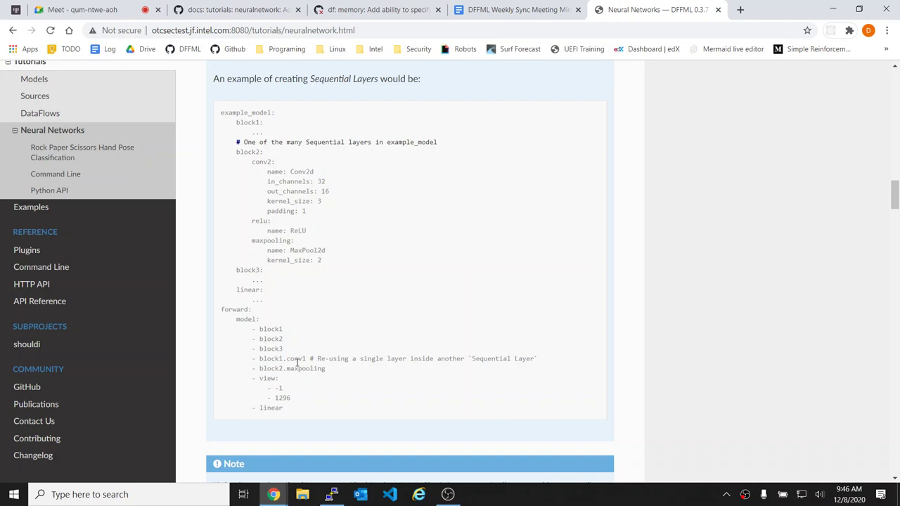
left_click_drag(286, 359, 326, 368)
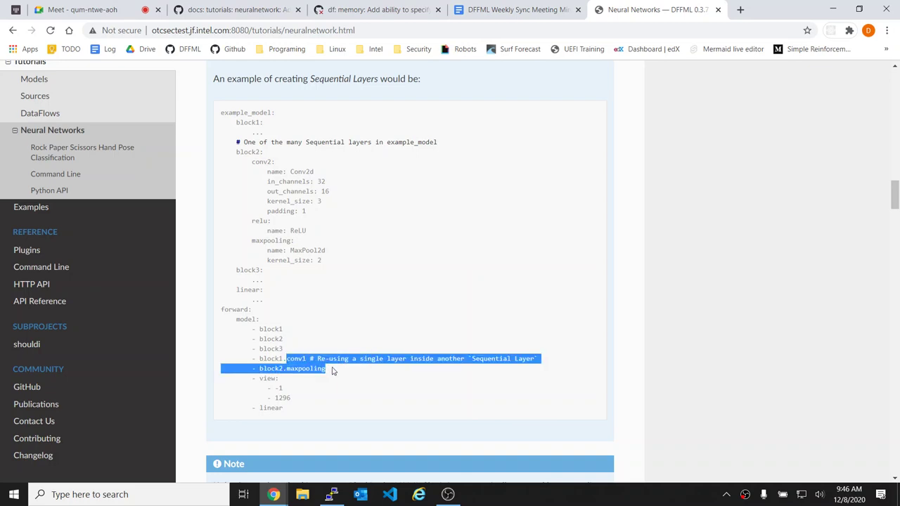
left_click(333, 371)
scroll(333, 369, "up", 1)
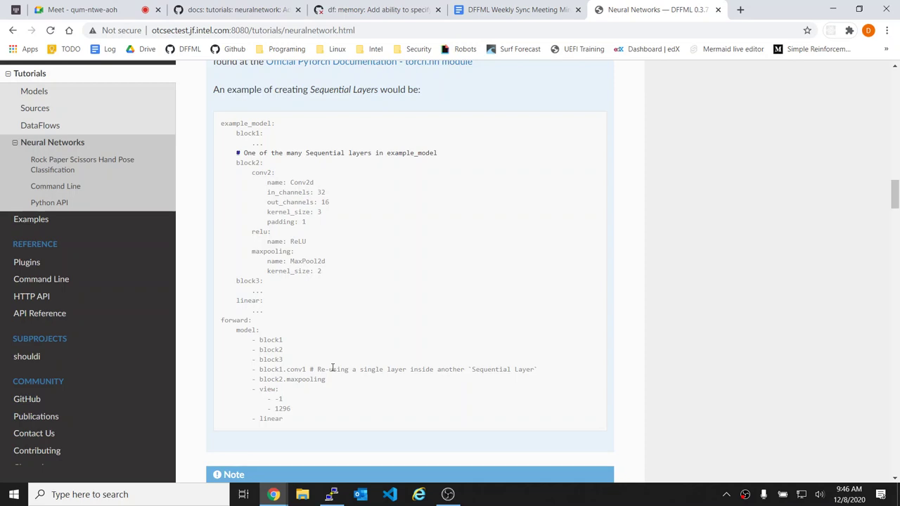
left_click_drag(307, 369, 581, 369)
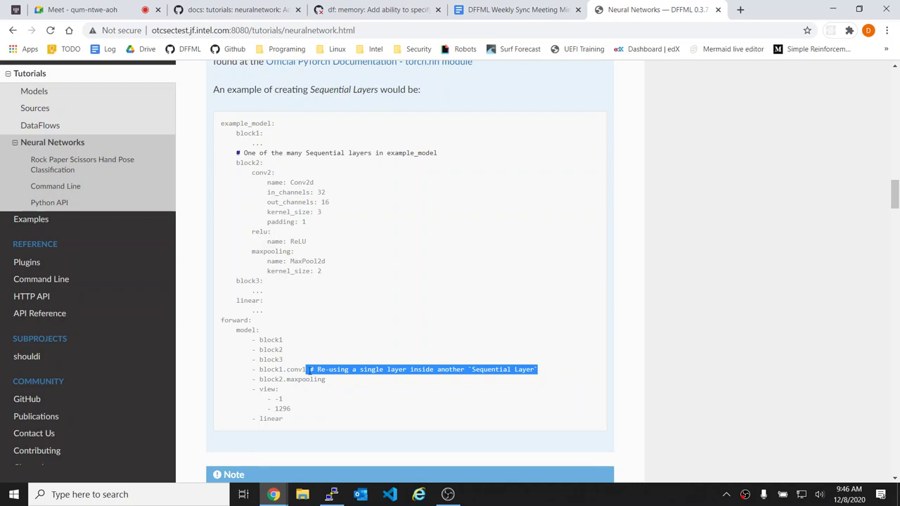
left_click(262, 371)
left_click_drag(257, 371, 356, 384)
left_click(356, 386)
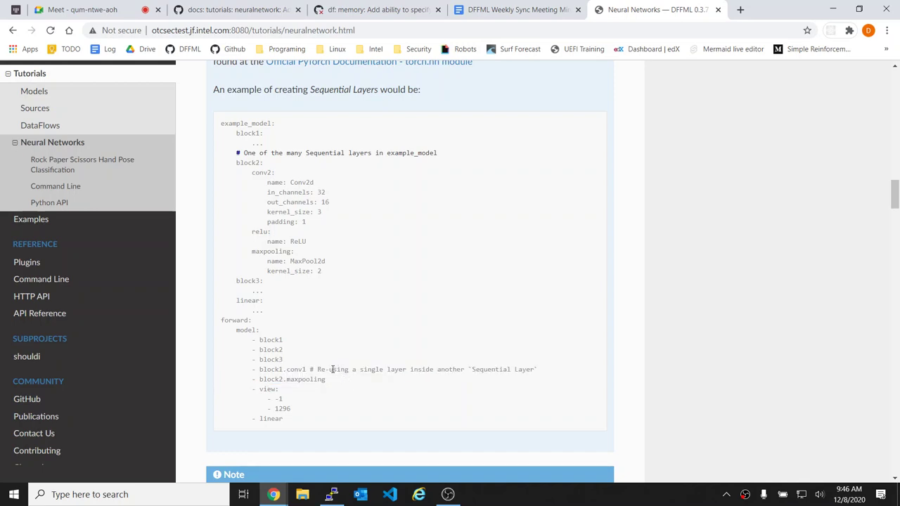
left_click_drag(310, 371, 547, 370)
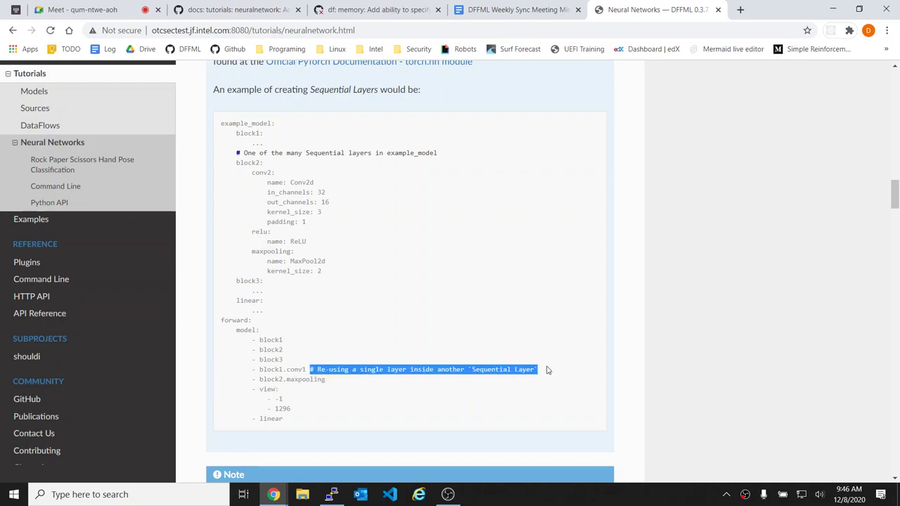
left_click(547, 370)
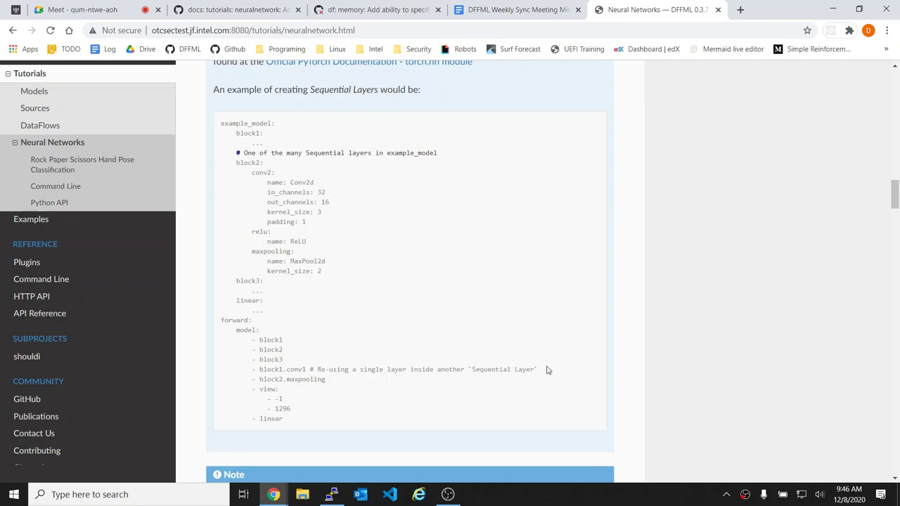
scroll(470, 332, "down", 3)
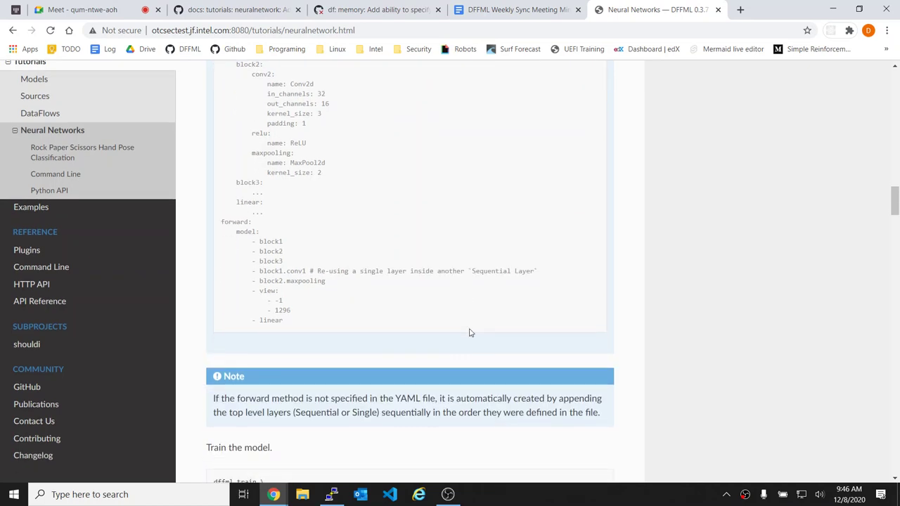
scroll(491, 344, "down", 15)
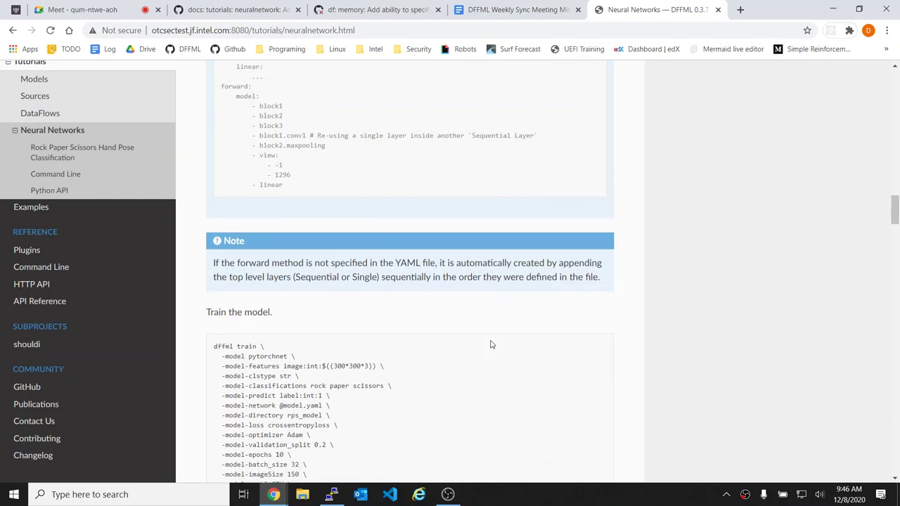
scroll(492, 345, "down", 15)
scroll(491, 344, "down", 15)
scroll(491, 344, "down", 10)
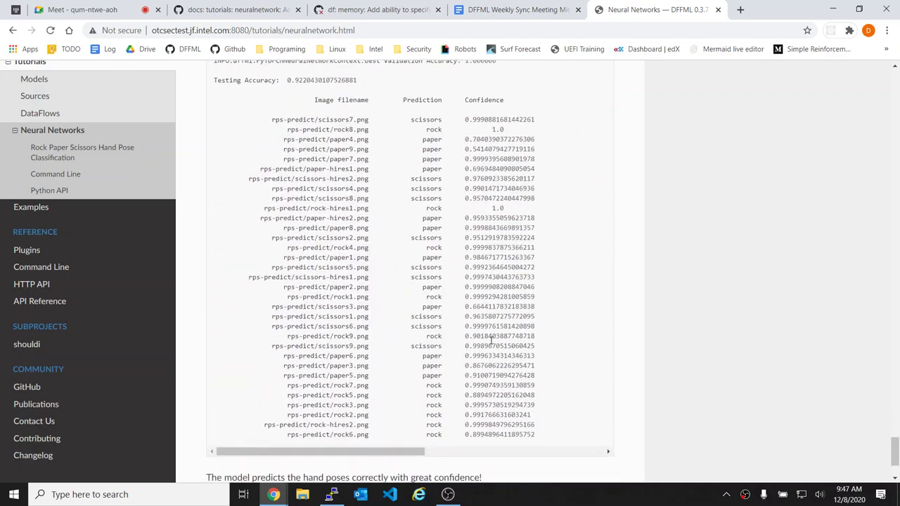
- Close the Neural Networks docs tab, recheck PR #920's pytorch_base.py diff, then bring up PR #921
left_click(718, 10)
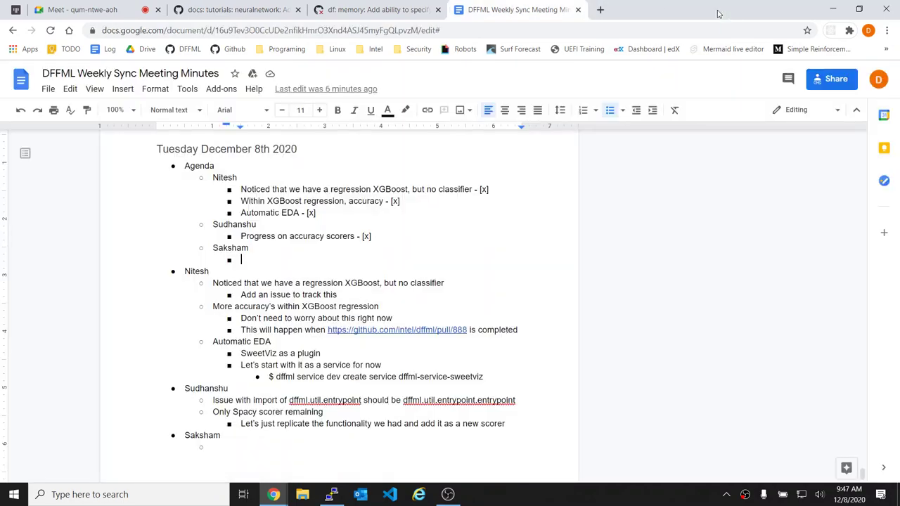
left_click(372, 9)
left_click(259, 7)
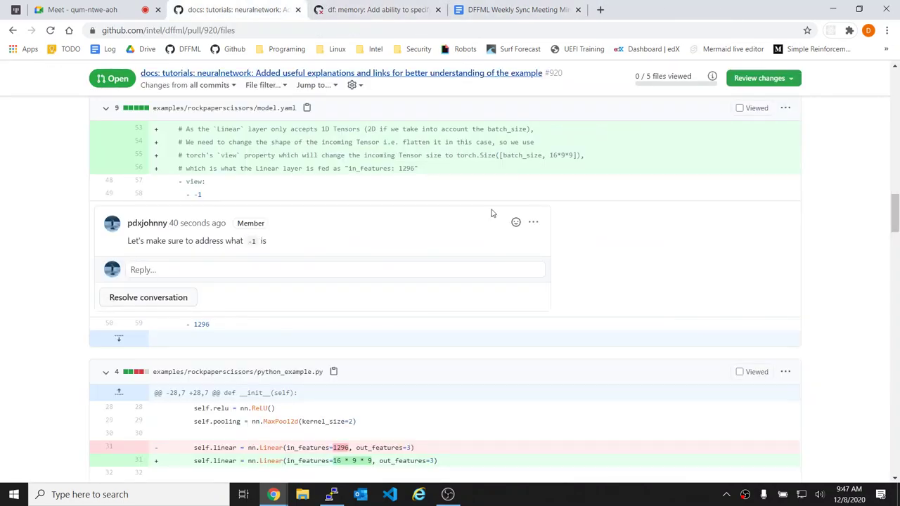
scroll(499, 220, "down", 10)
left_click(345, 5)
left_click(269, 7)
scroll(360, 311, "down", 4)
scroll(359, 312, "down", 8)
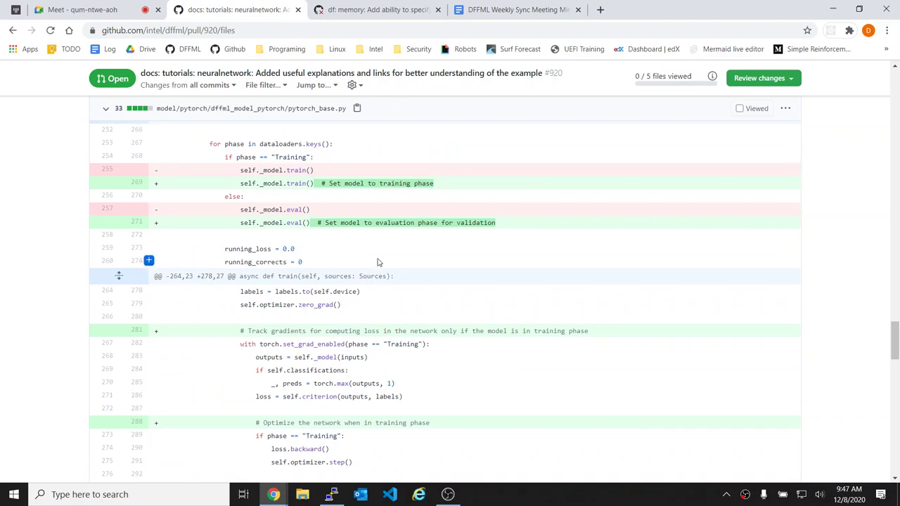
scroll(376, 267, "down", 3)
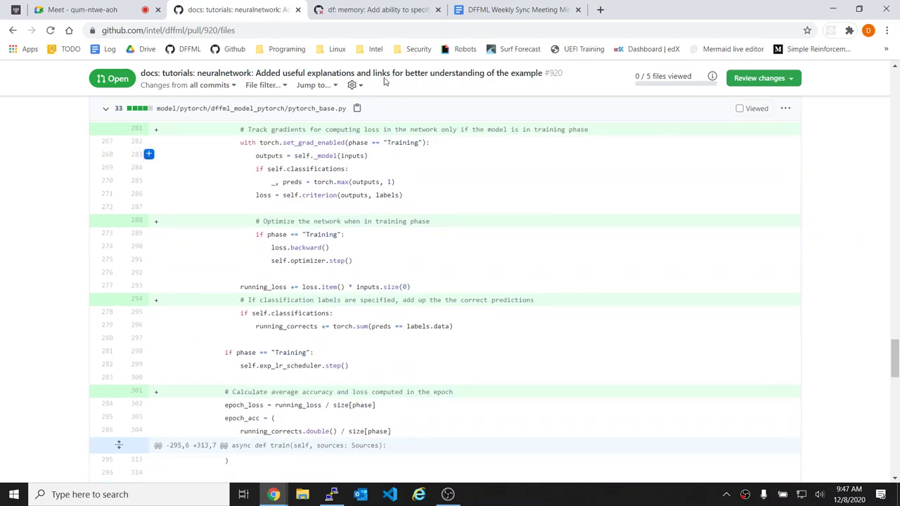
left_click(386, 8)
scroll(345, 271, "up", 4)
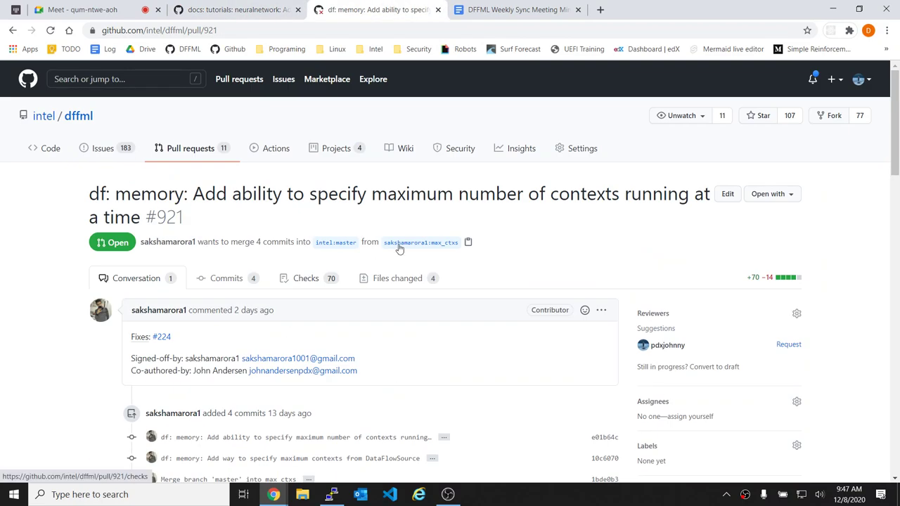
left_click(426, 275)
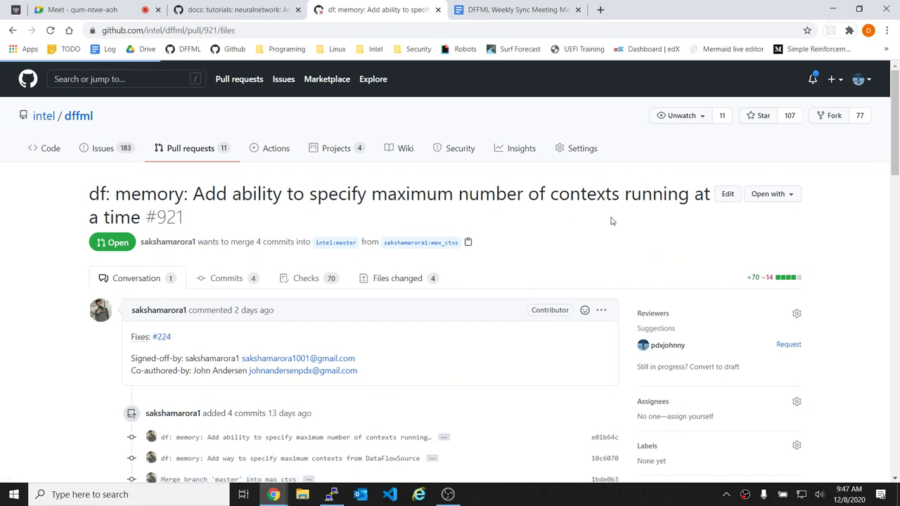
scroll(414, 252, "down", 10)
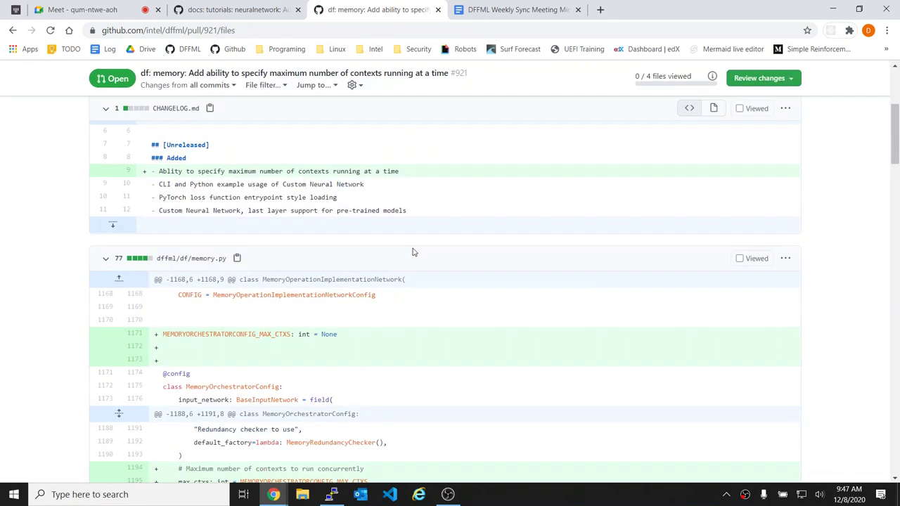
scroll(413, 252, "down", 12)
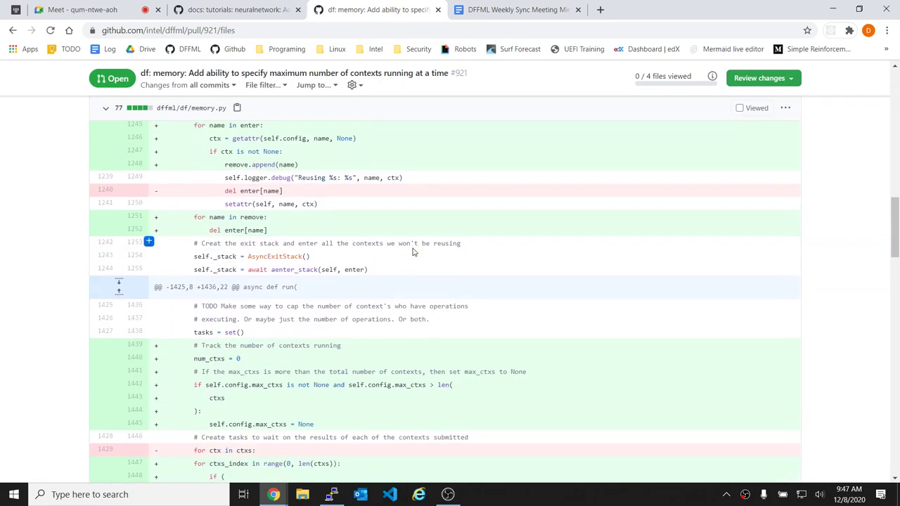
scroll(413, 252, "down", 12)
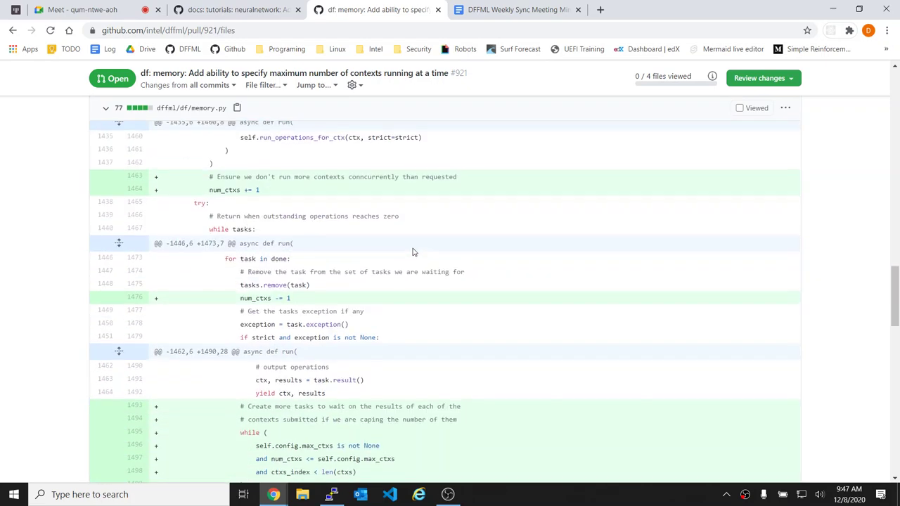
scroll(413, 251, "down", 10)
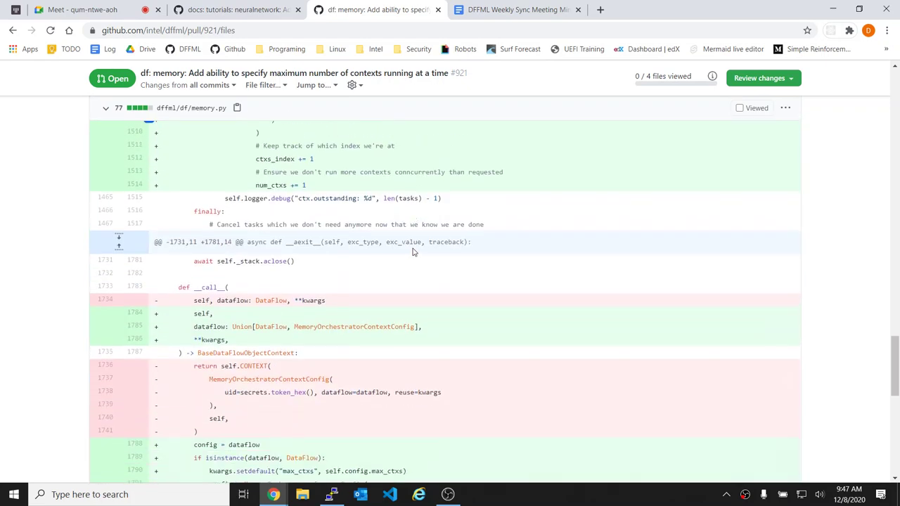
scroll(413, 251, "down", 8)
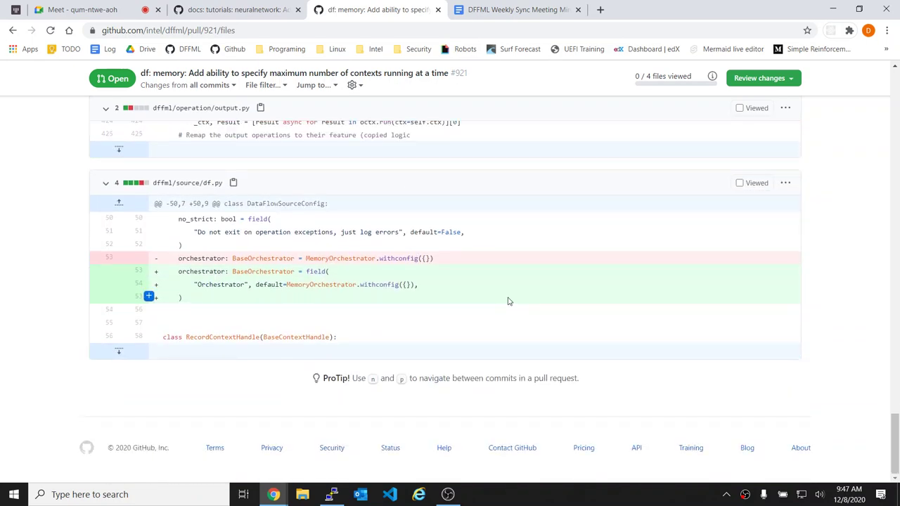
scroll(509, 301, "up", 1)
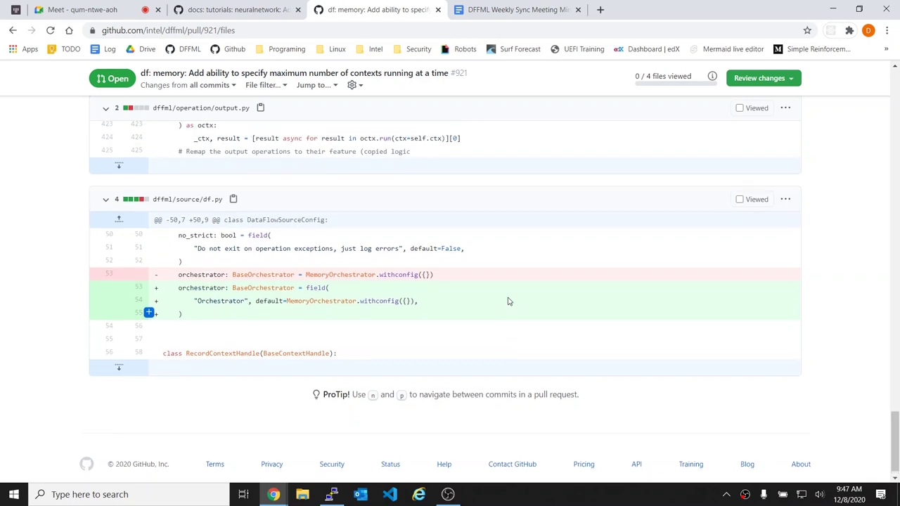
scroll(509, 301, "up", 3)
scroll(509, 301, "up", 6)
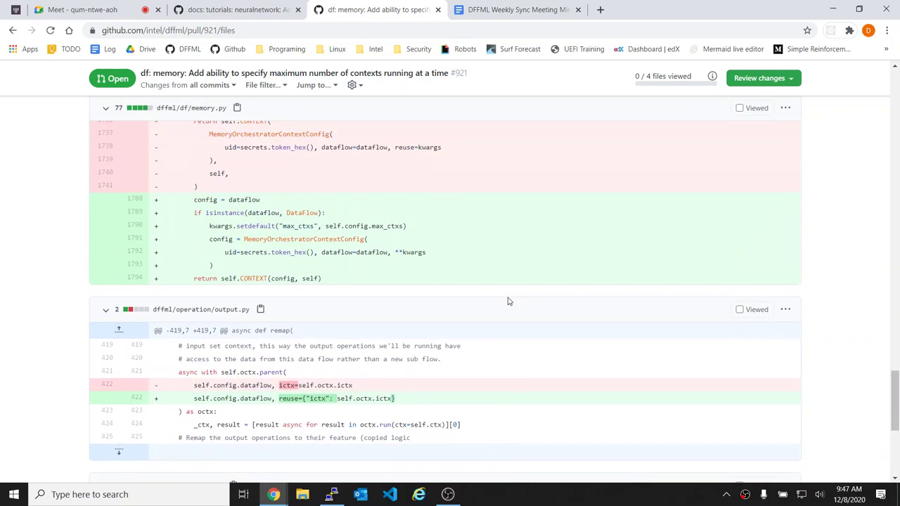
scroll(509, 301, "up", 15)
left_click(490, 7)
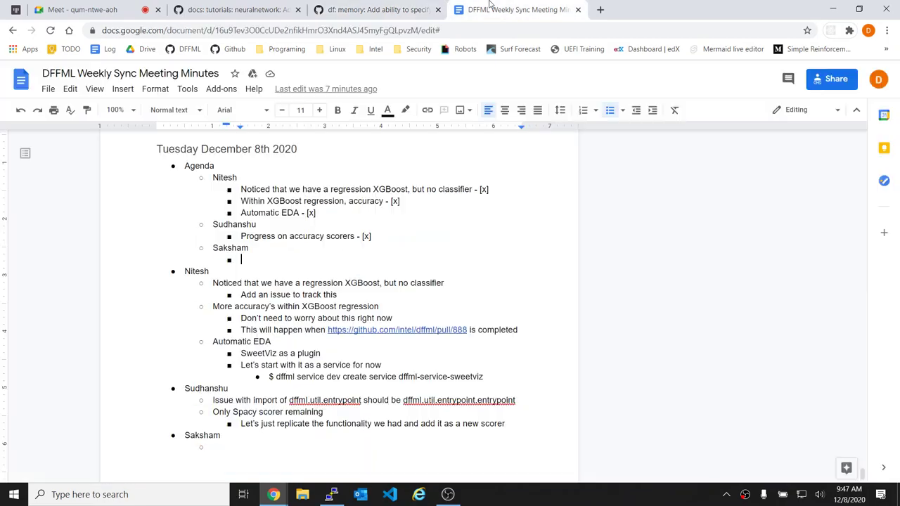
left_click(232, 7)
left_click(86, 7)
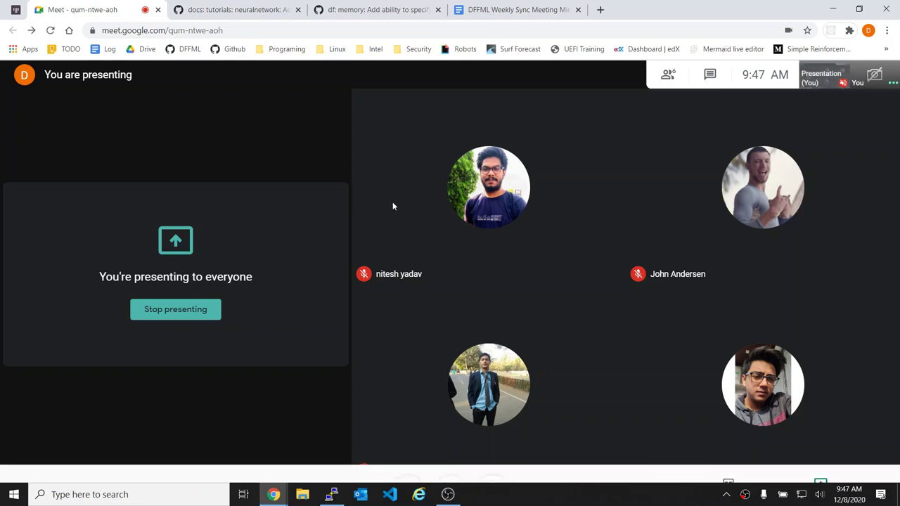
left_click(489, 7)
left_click(238, 447)
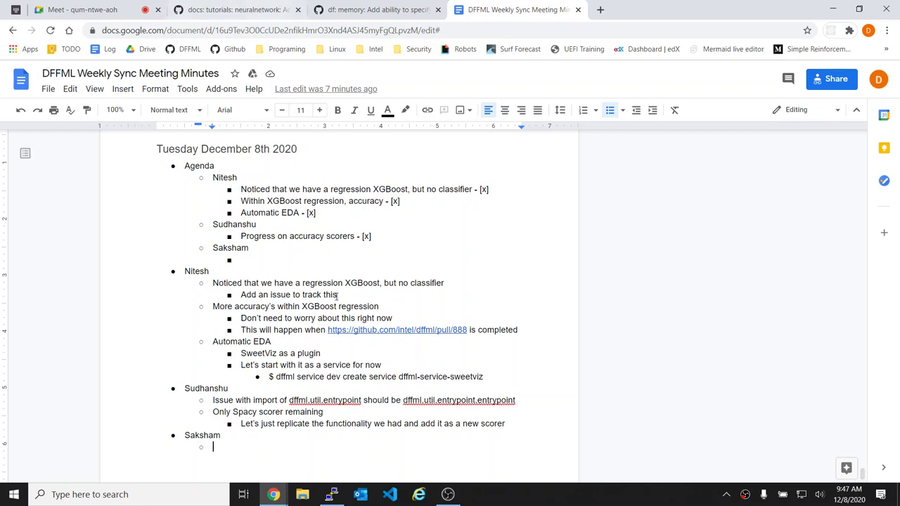
left_click(394, 9)
left_click(513, 9)
left_click(357, 7)
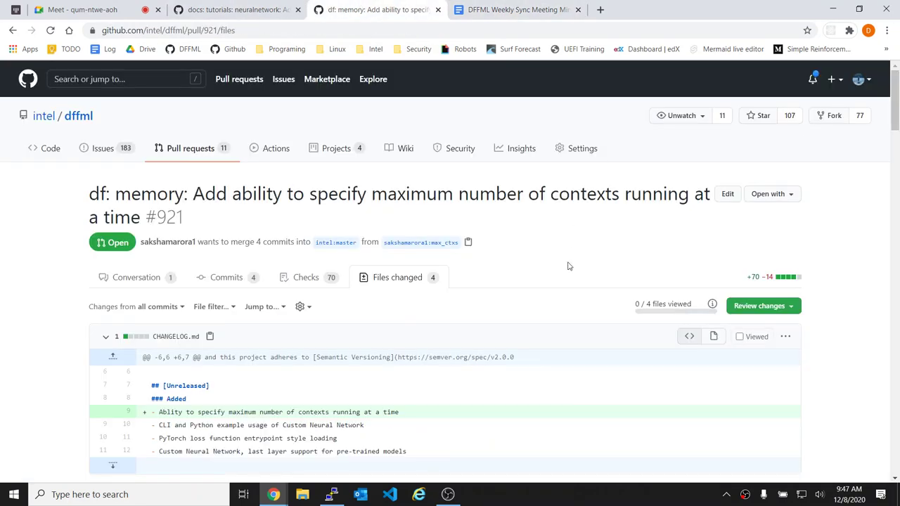
- Stop the docs server, list the directory with ll, and run dffml version
left_click(331, 494)
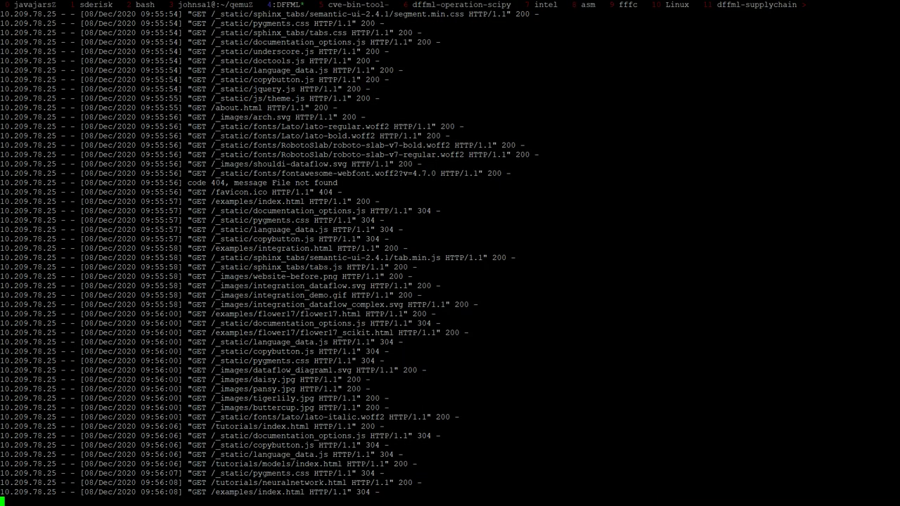
key("ctrl+c")
type("ll")
key("Return")
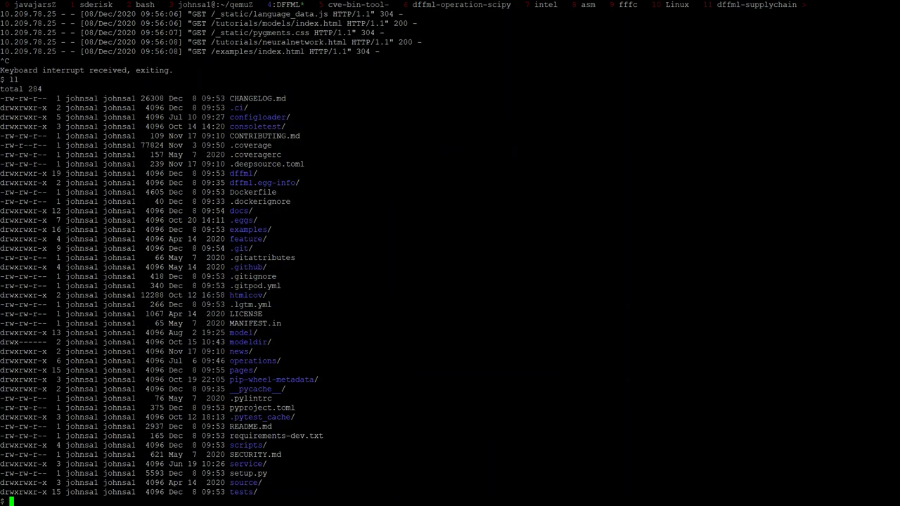
type("dffml version")
key("Return")
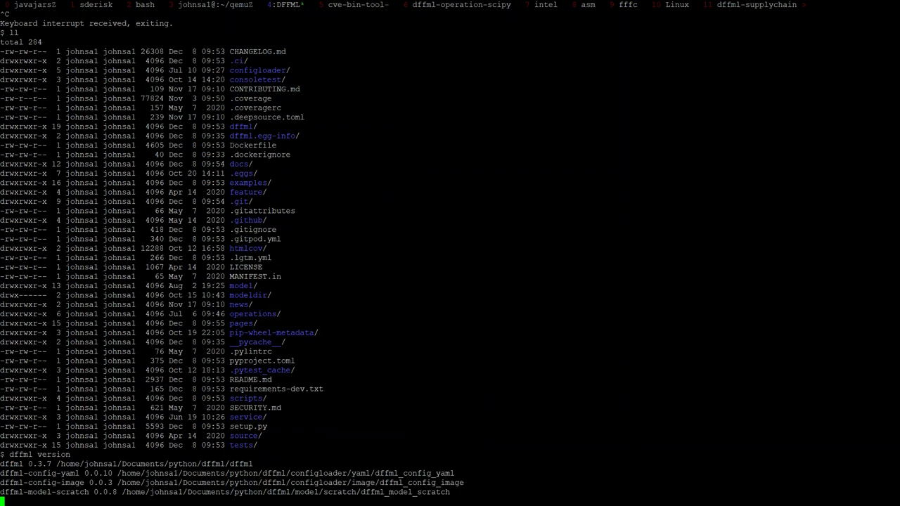
- List only the dffml package names with dffml version | awk '{print $1}'
key("Up")
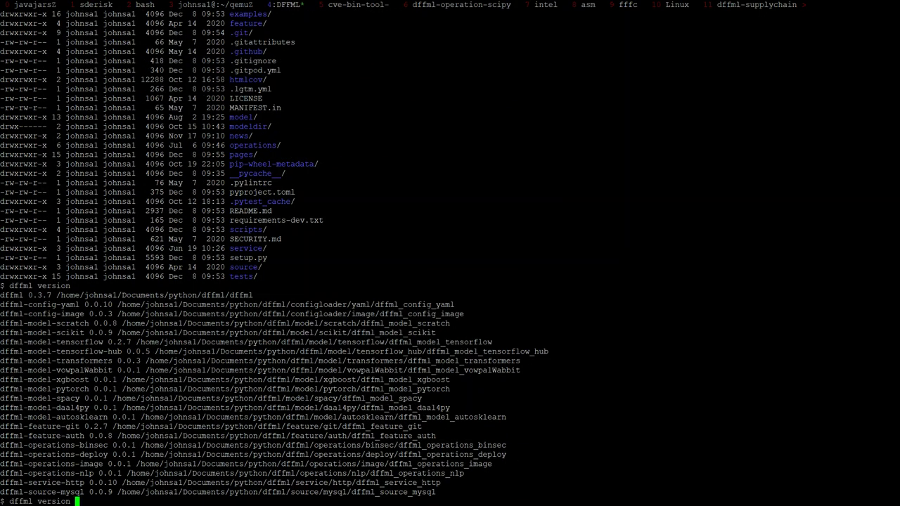
type("| awk '{}'")
key("Left")
key("Left")
type("print $1")
key("Return")
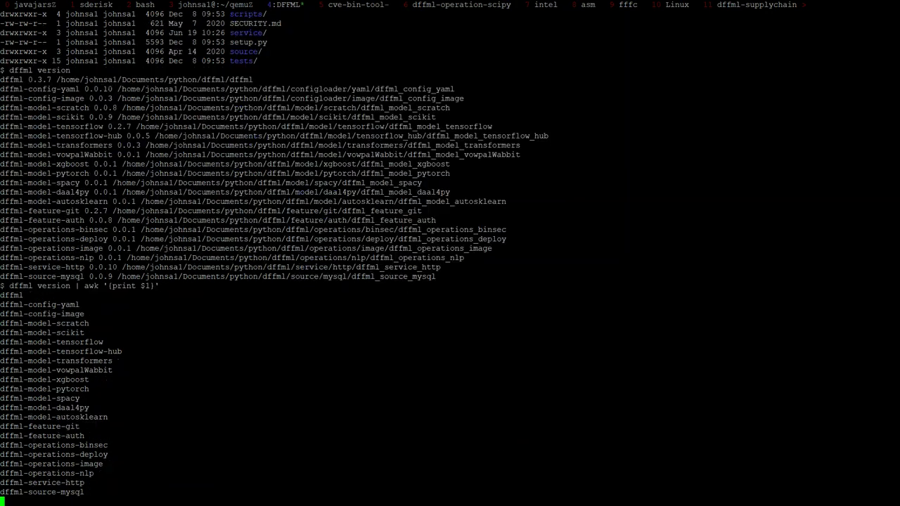
- Wrap it as python -m pip uninstall -y $(dffml version | awk '{print $1}') and copy it
key("Up")
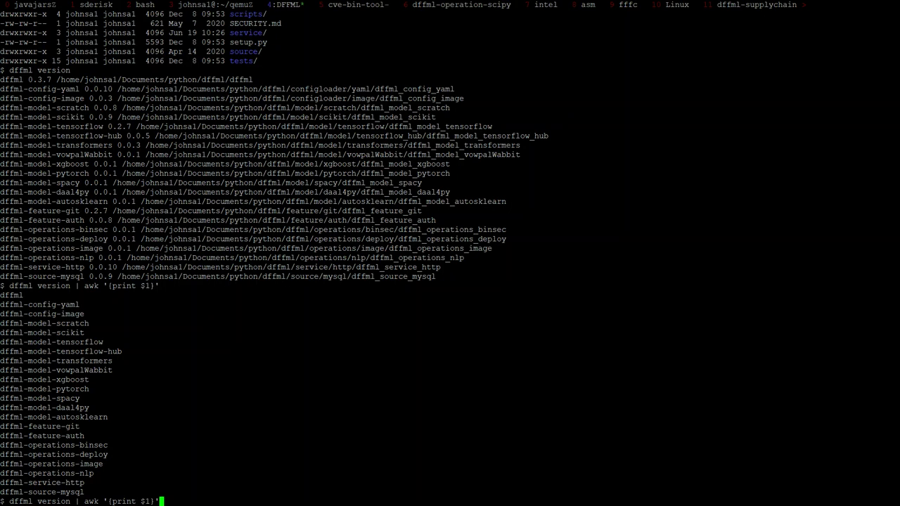
type(")")
key("ctrl+a")
type("python -m")
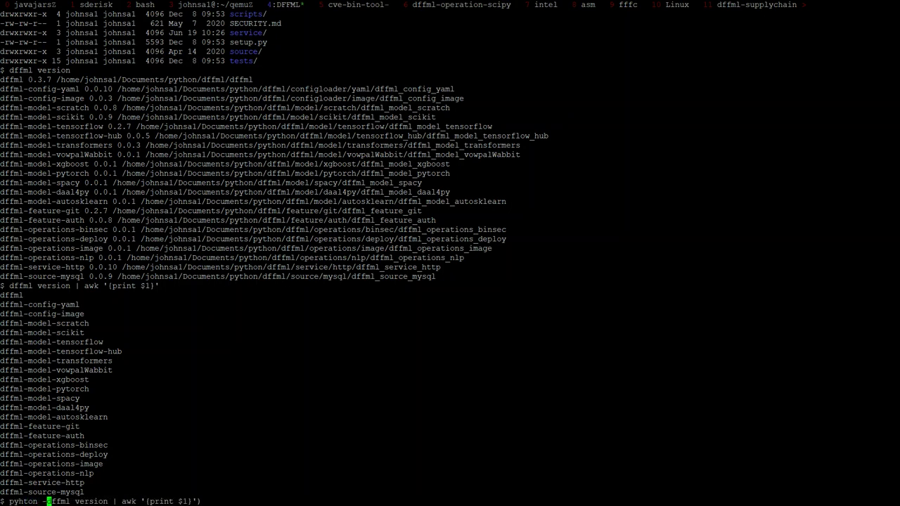
key("BackSpace")
key("BackSpace")
key("BackSpace")
key("BackSpace")
key("BackSpace")
key("BackSpace")
key("BackSpace")
key("BackSpace")
type("thon")
type(" -m pip uninstall")
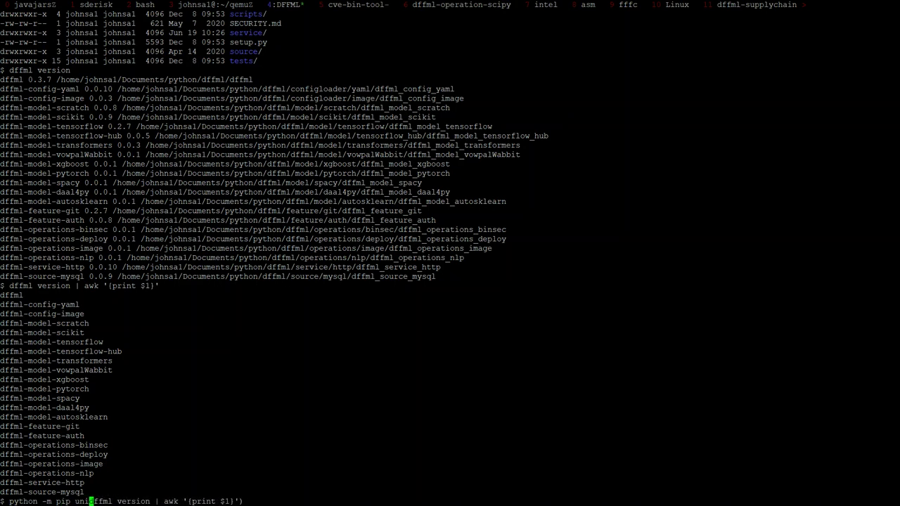
type(" -y $(")
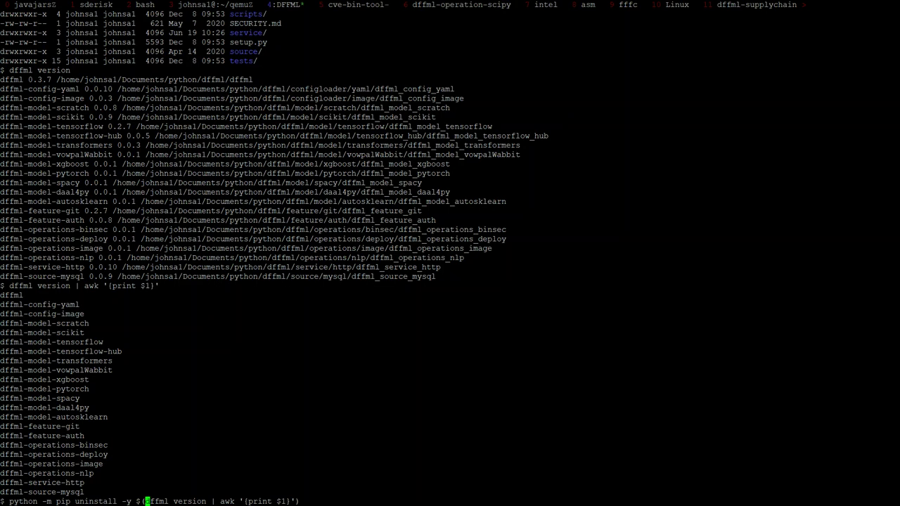
key("End")
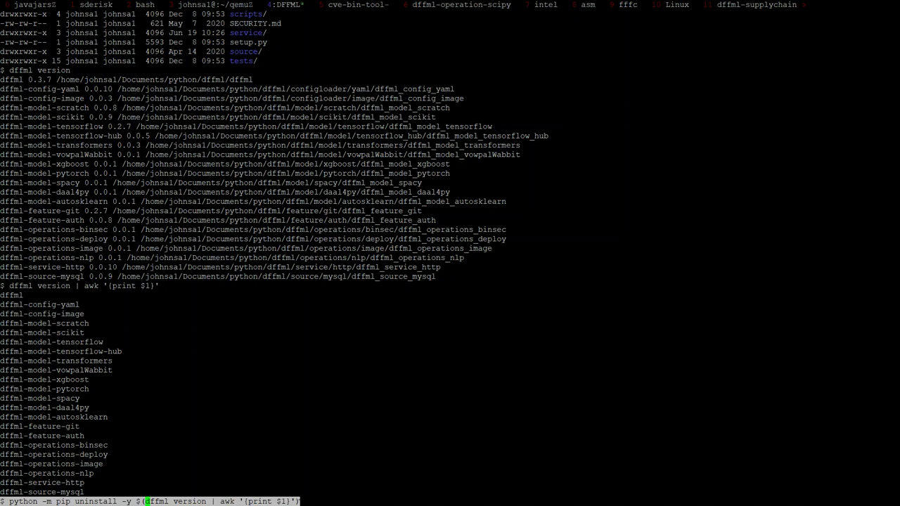
key("alt+Tab")
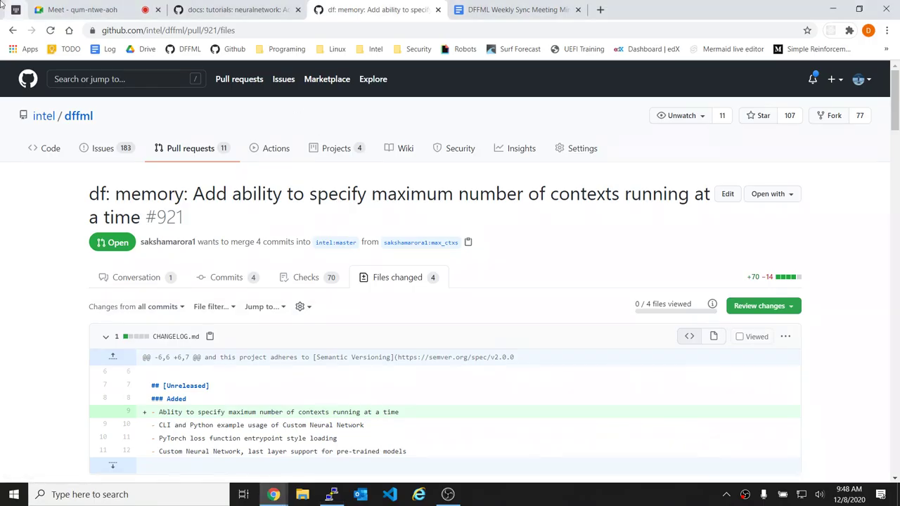
- Send the contributor an @-mention with the pasted pip uninstall command in dffml/community Gitter
key("alt+Tab")
type("@sa")
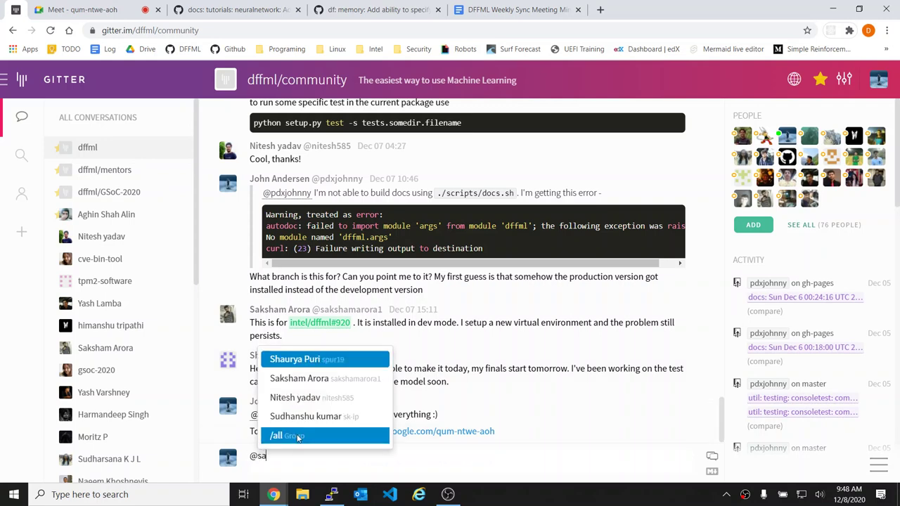
key("Tab")
key("ctrl+v")
key("Return")
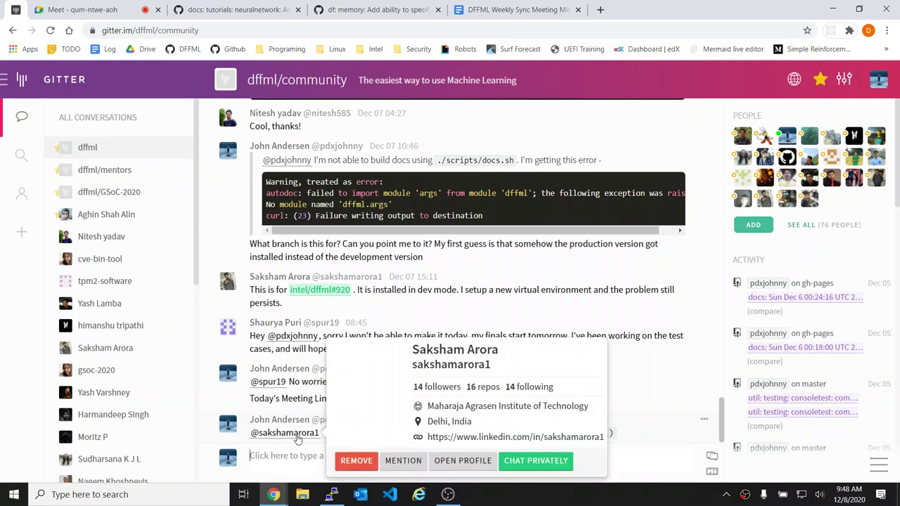
left_click(475, 6)
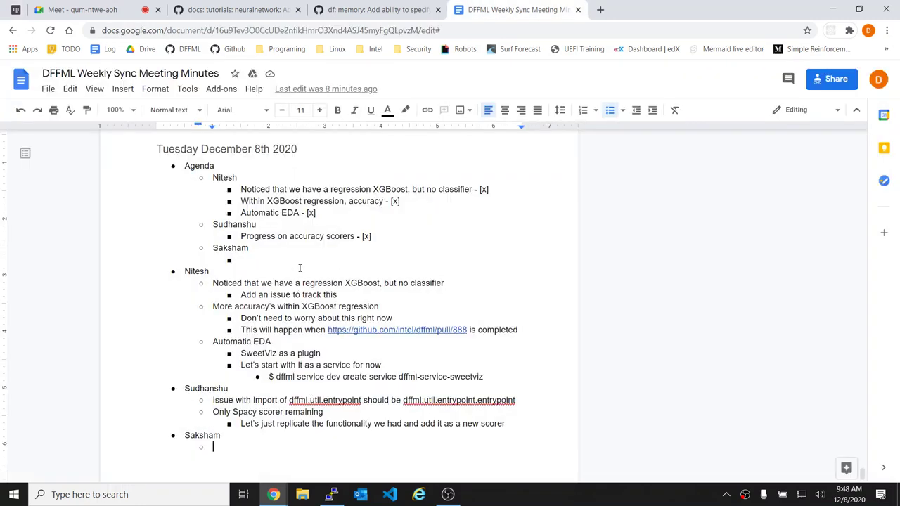
- Add 'Pull requests for NN tutorial and max contexts - [x]' to the empty agenda bullet
left_click(253, 265)
type("Pull reqe")
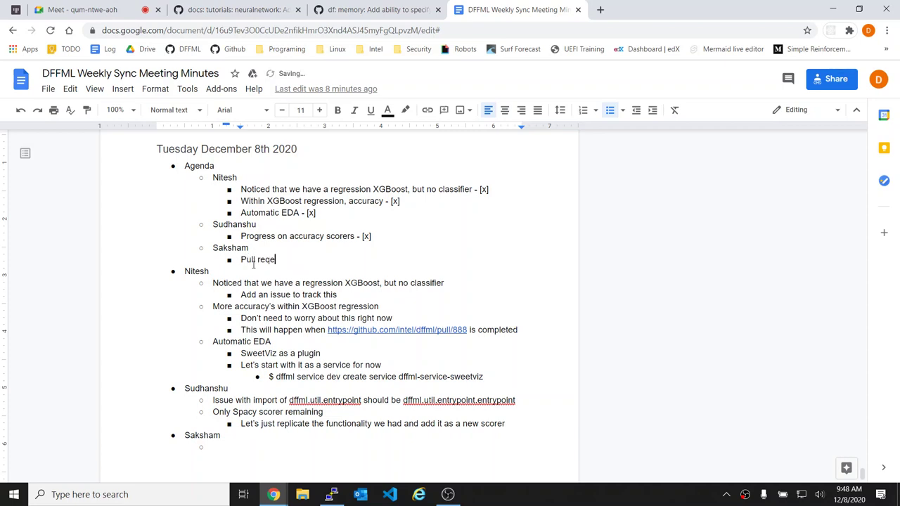
key("BackSpace")
type("quests for NN tutorial and ")
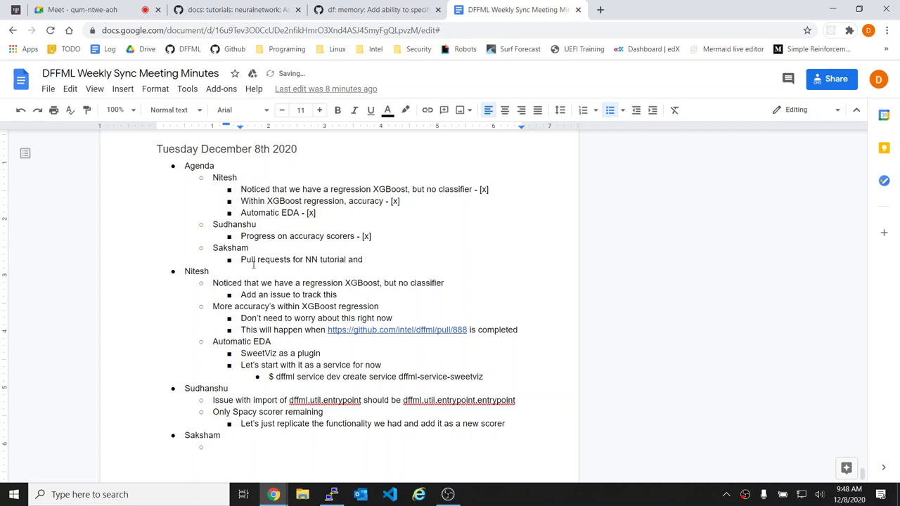
type("max contexts - [x]")
- In the last person's notes, add 'Issue building docs' with nested bullet 'Probably an install issue'
left_click(258, 436)
key("Down")
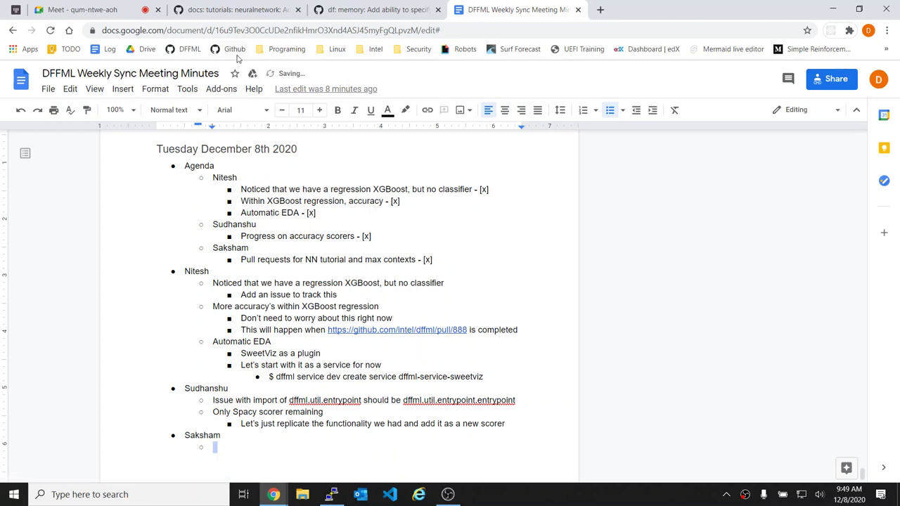
left_click(473, 268)
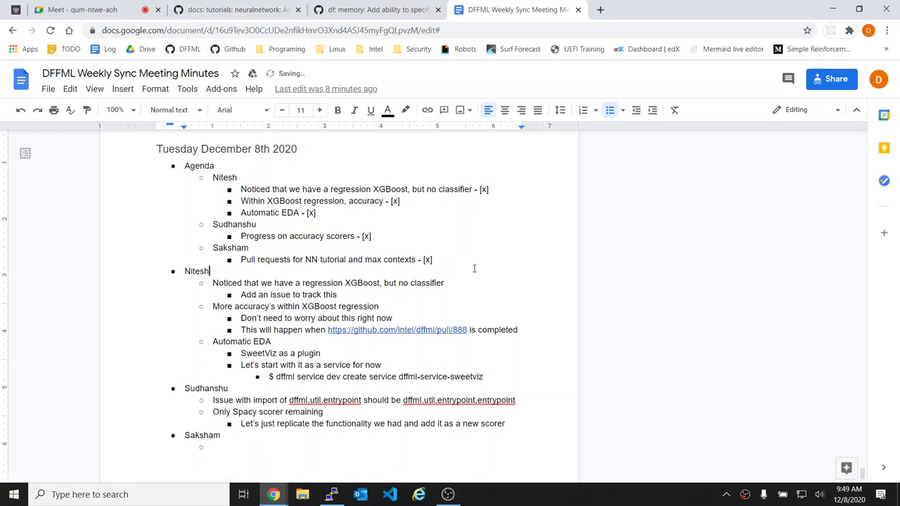
left_click(292, 455)
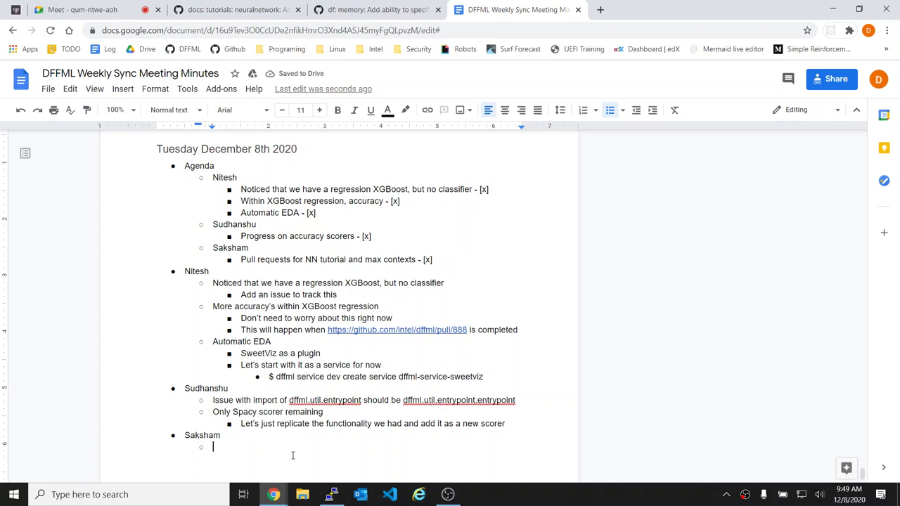
type("Issue bui")
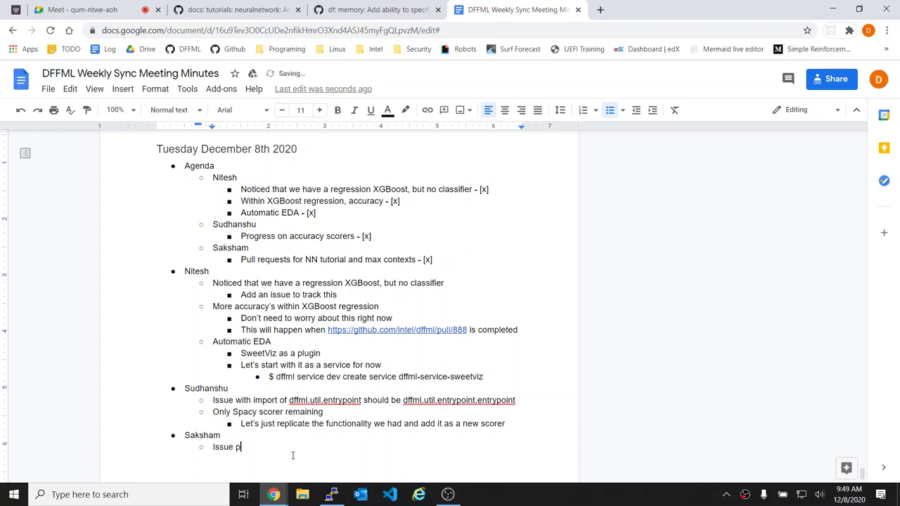
type("lding docs")
key("Return")
key("Tab")
type("Pro")
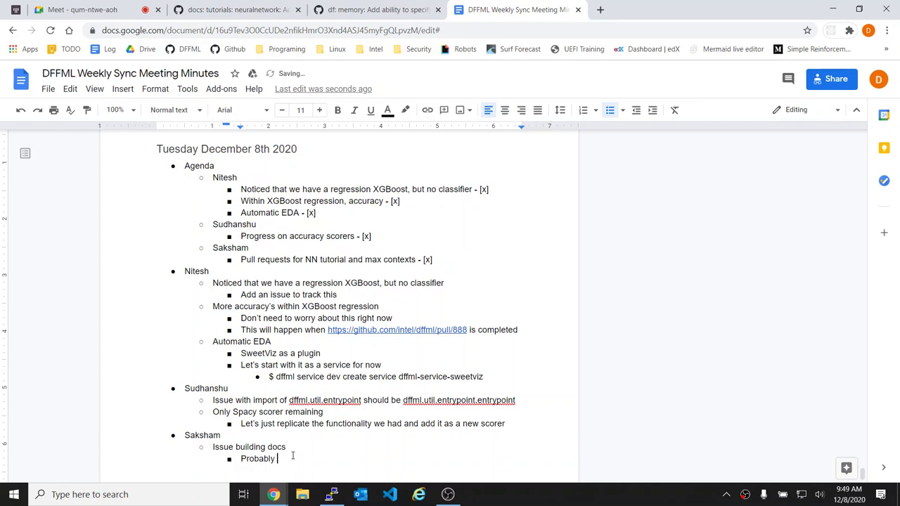
type("bably an install issue, let's try")
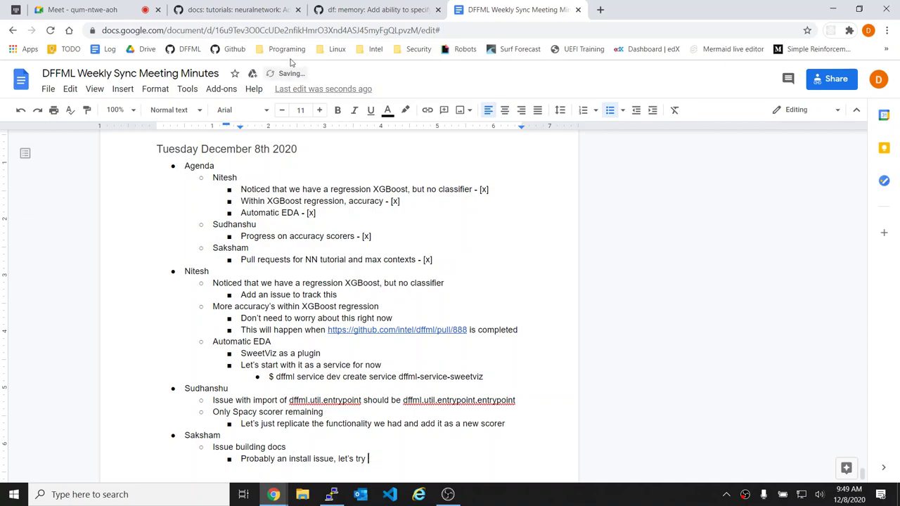
left_click(236, 9)
scroll(408, 366, "down", 10)
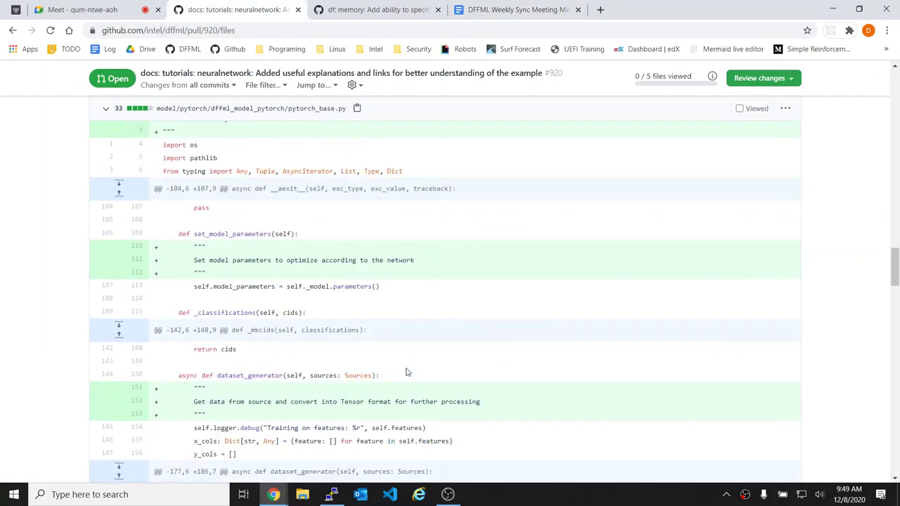
scroll(407, 371, "up", 15)
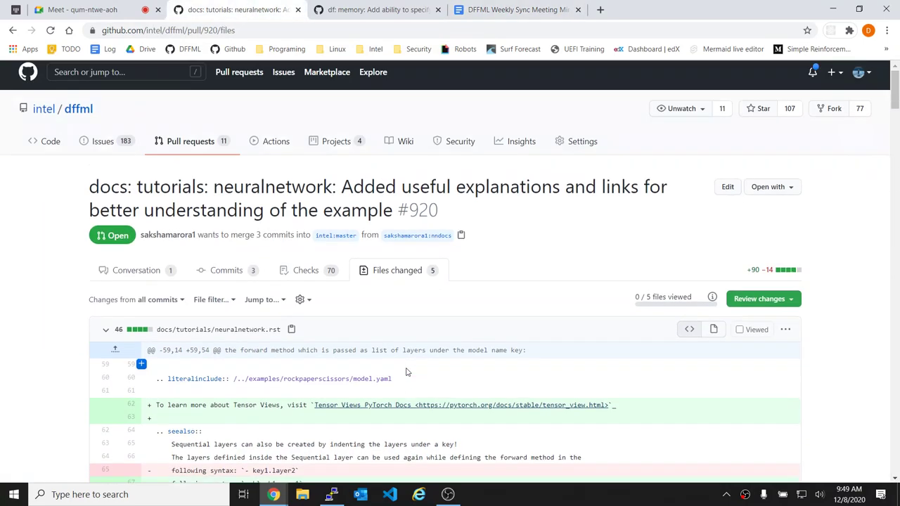
scroll(407, 371, "down", 10)
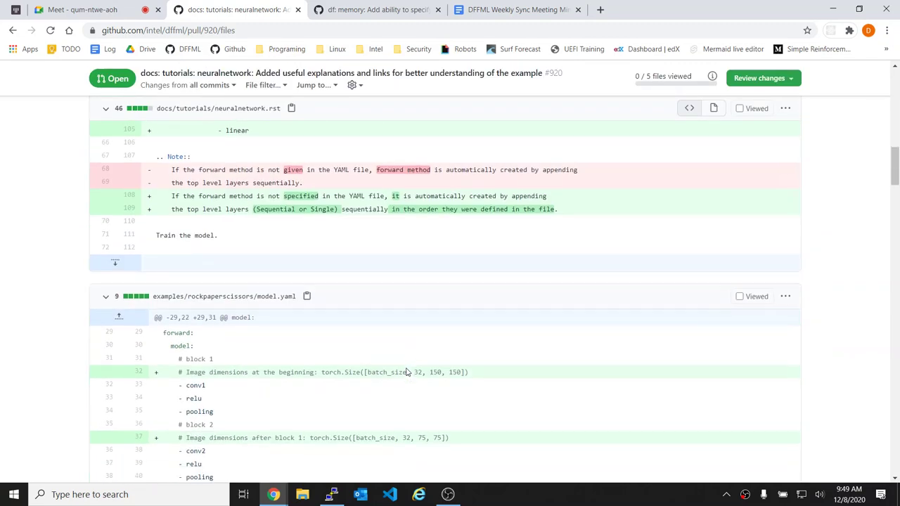
scroll(406, 371, "down", 10)
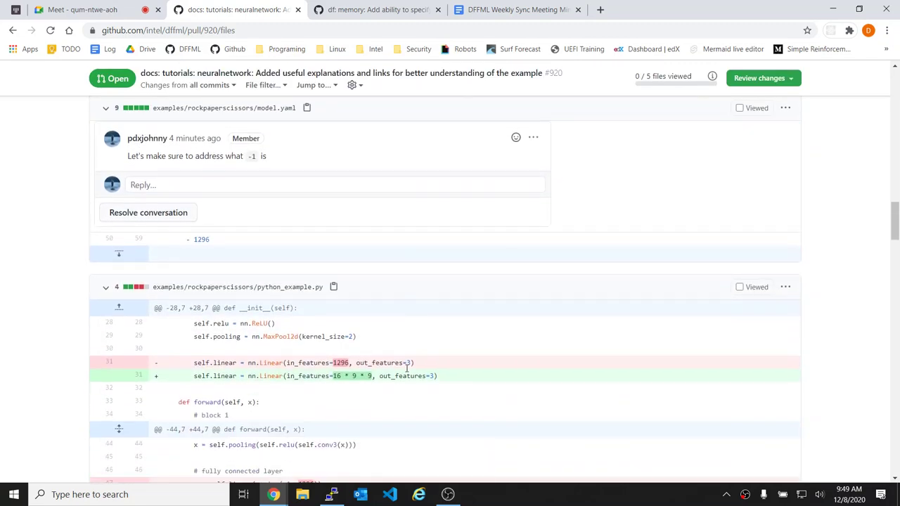
scroll(406, 371, "down", 2)
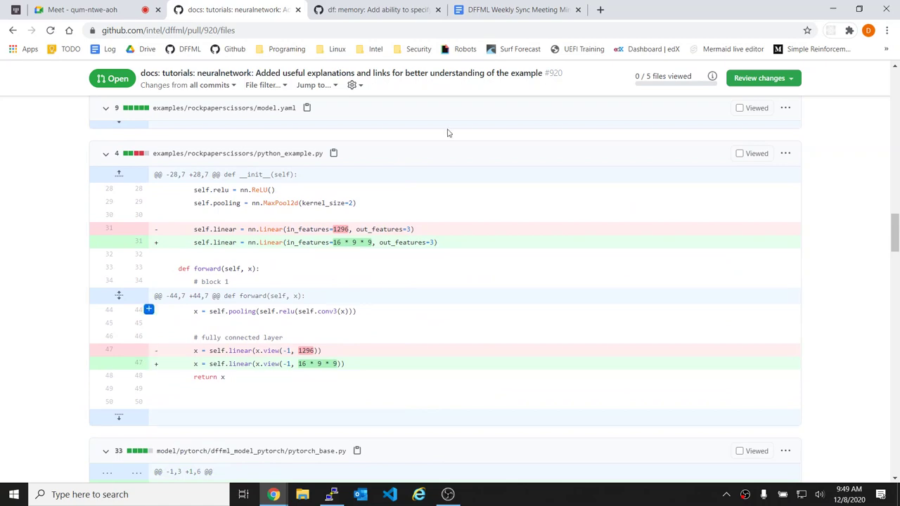
left_click(494, 5)
left_click(372, 8)
left_click(484, 5)
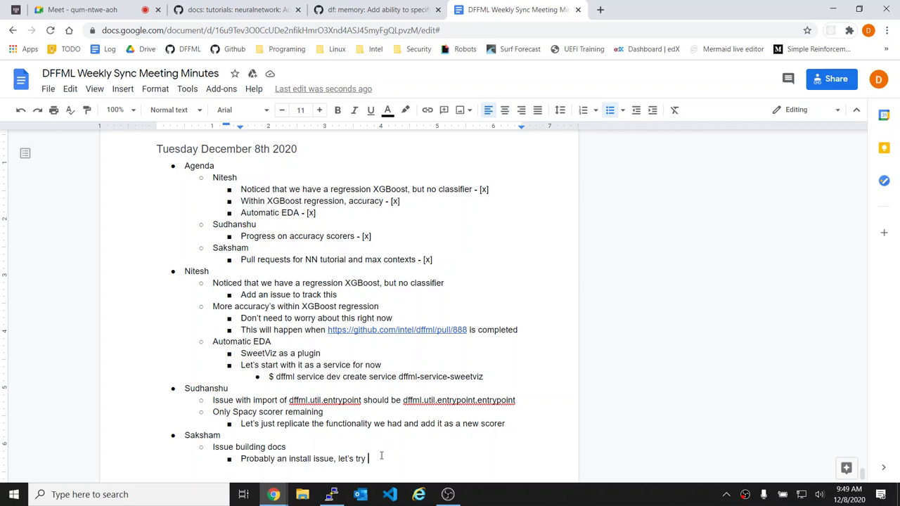
- Finish the note with 'uninstalling all packages and re-installing.' and paste the Gitter pip uninstall command below it
type("uninstalling all packages and re-inst")
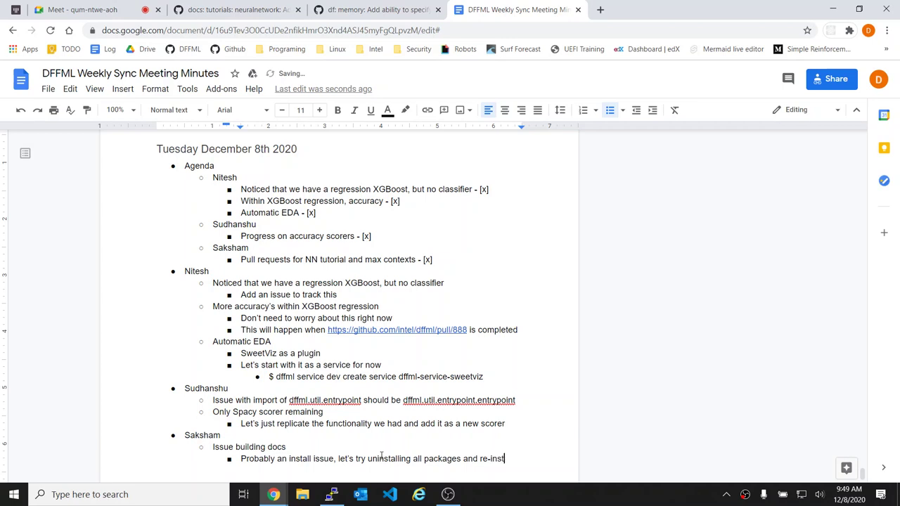
type("alling.")
key("Return")
key("Tab")
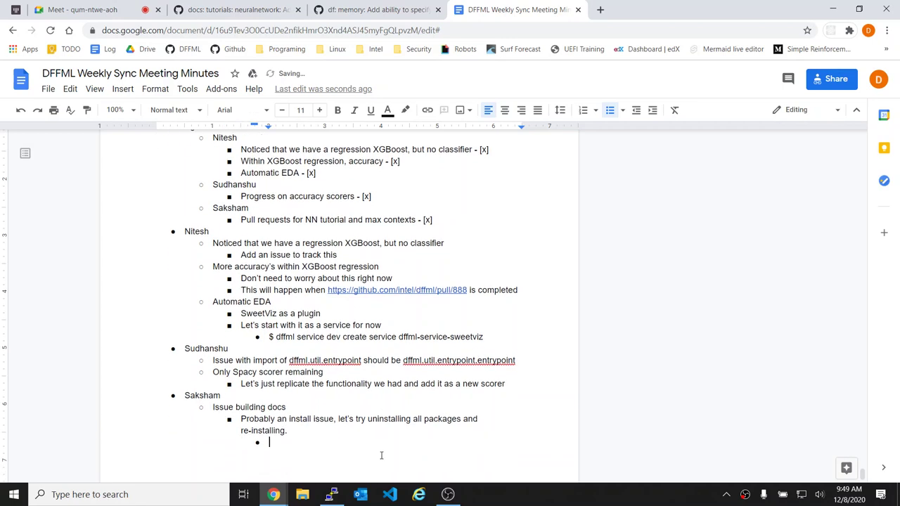
key("shift+Tab")
left_click(15, 9)
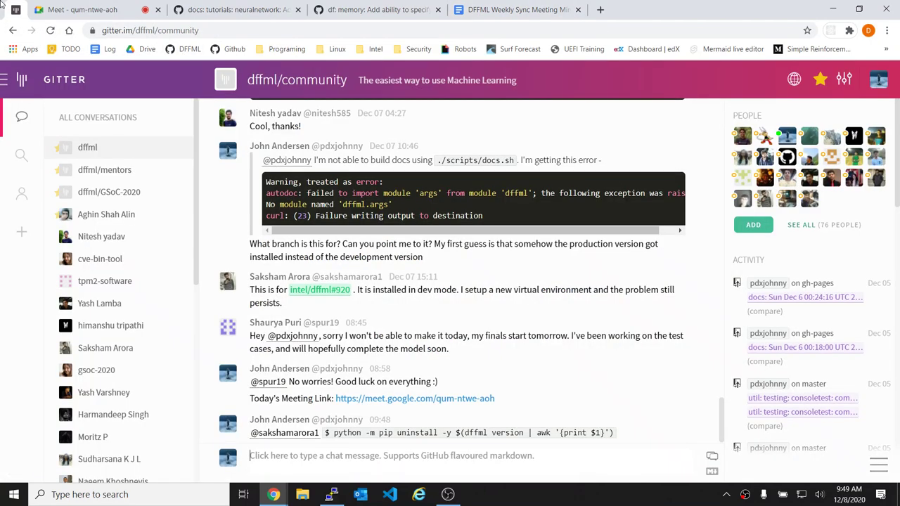
left_click_drag(642, 436, 330, 434)
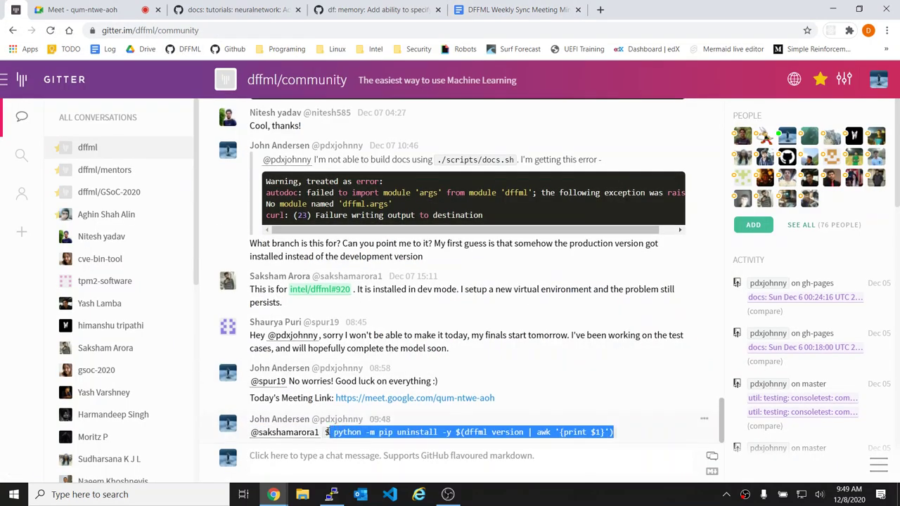
left_click(539, 7)
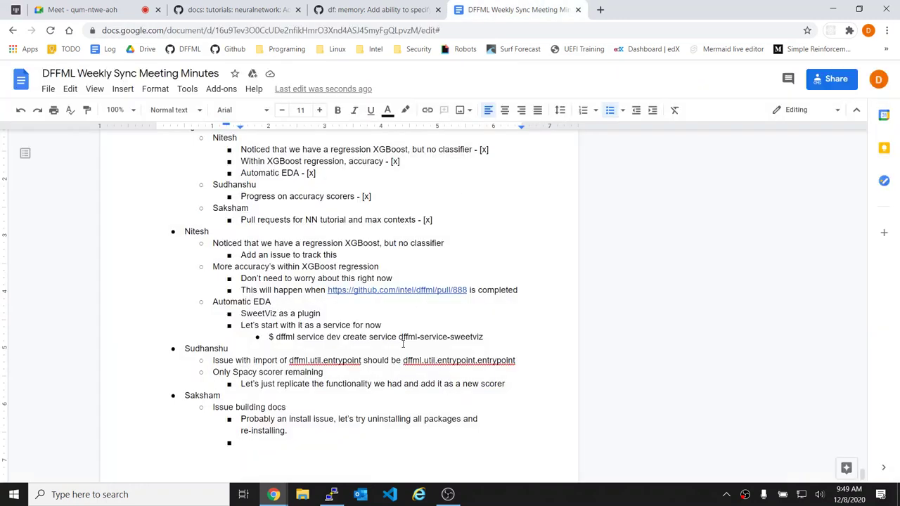
type("$ python -m pip uninstall -y $(dffml version | awk '{print $1}')")
key("Return")
key("Return")
key("Return")
- Add 'Issue building docs - [x]' to the agenda below the pull requests item
scroll(403, 343, "up", 2)
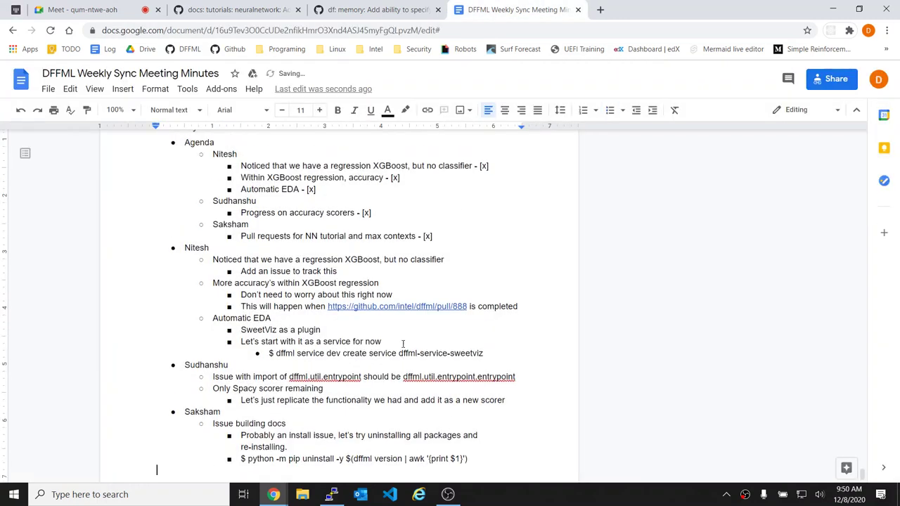
left_click(449, 279)
key("Return")
type("issue bu")
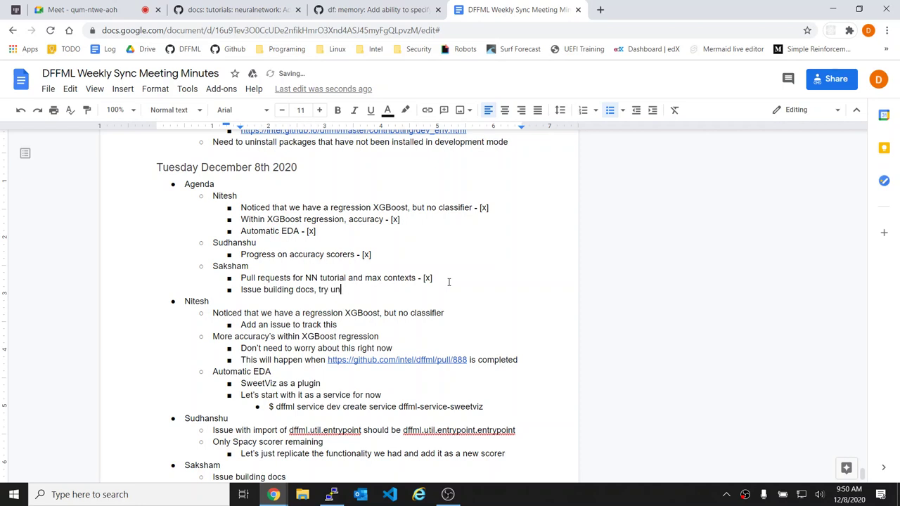
type("and")
left_click(314, 289)
left_click(398, 289, "shift")
key("BackSpace")
type("-")
- From the repository's pull request list, open PRs #918 and #917 in background tabs
left_click(295, 4)
scroll(230, 173, "up", 15)
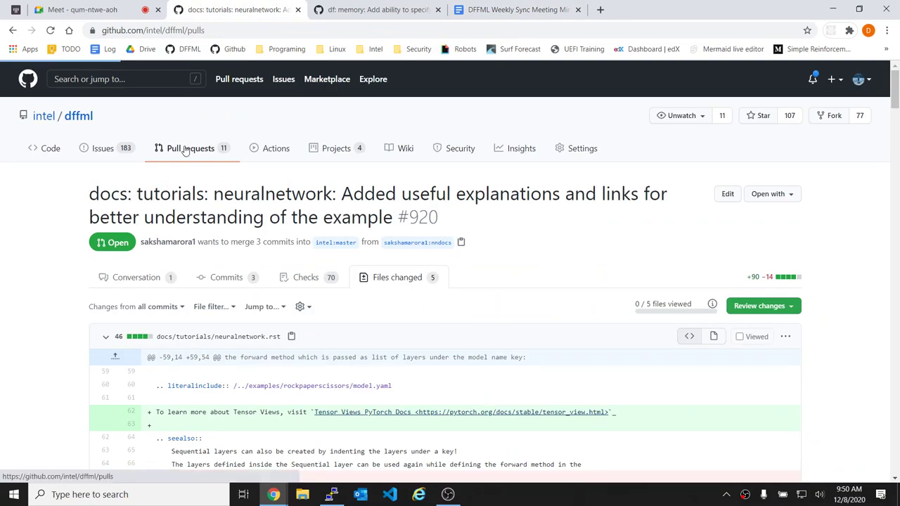
left_click(295, 279)
scroll(295, 278, "down", 1)
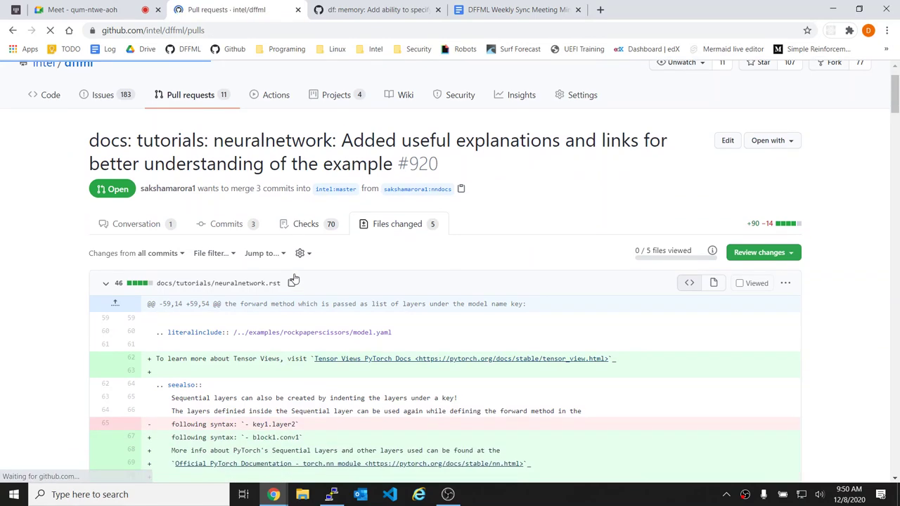
key("alt+Left")
mouse_move(349, 264)
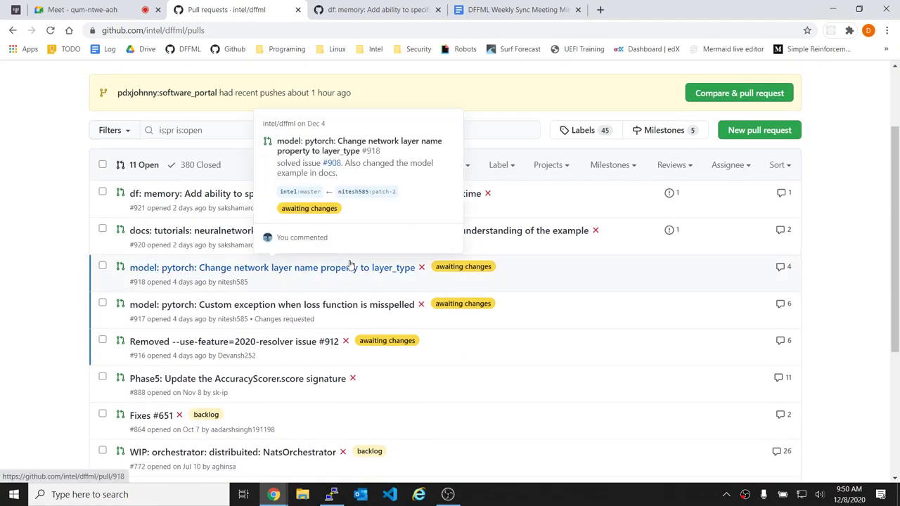
middle_click(349, 266)
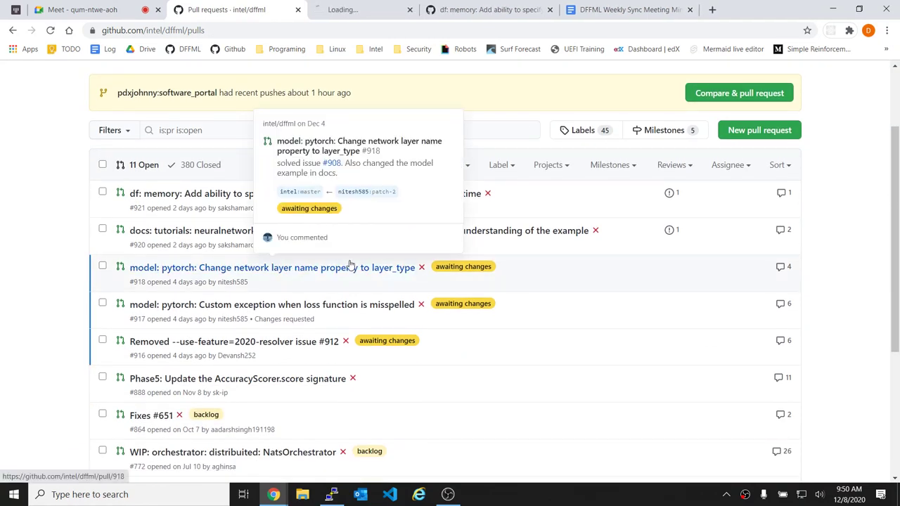
middle_click(318, 305)
- Read PR #918 and review its changed files replacing name with layer_type
key("ctrl+Tab")
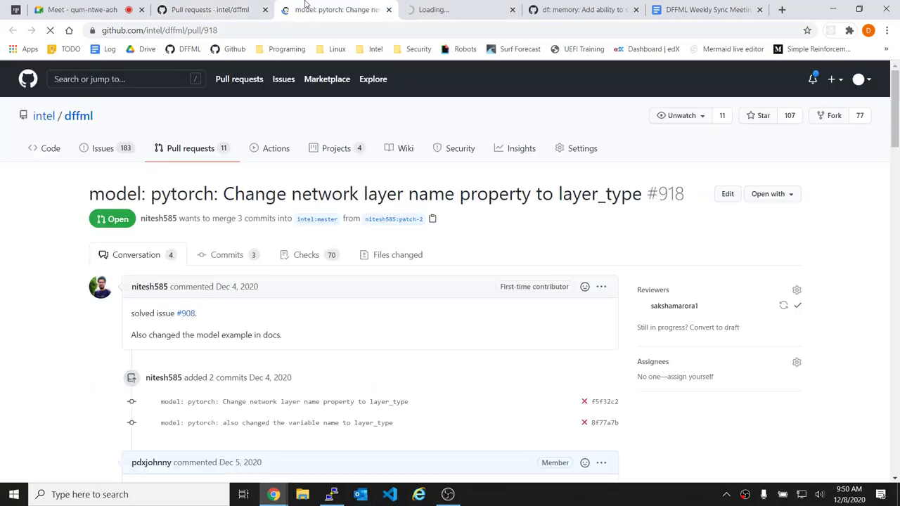
scroll(451, 314, "down", 3)
scroll(451, 314, "down", 8)
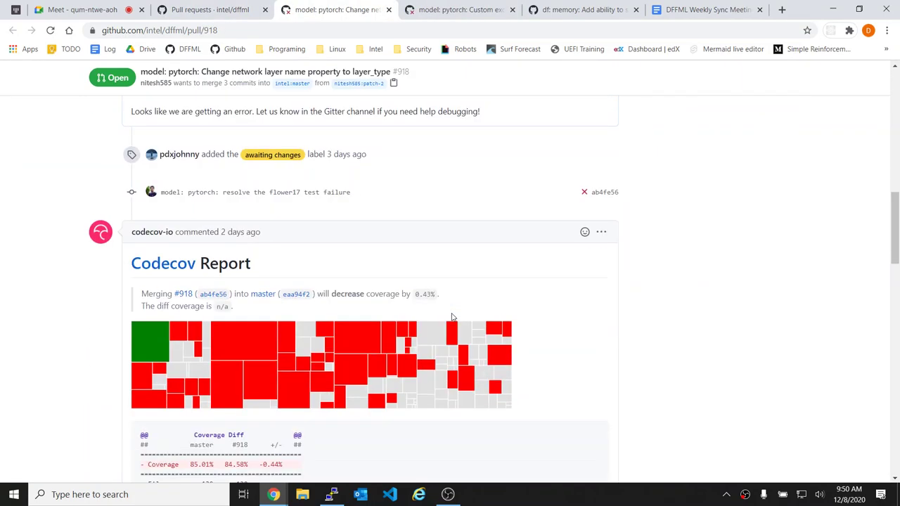
scroll(452, 317, "down", 10)
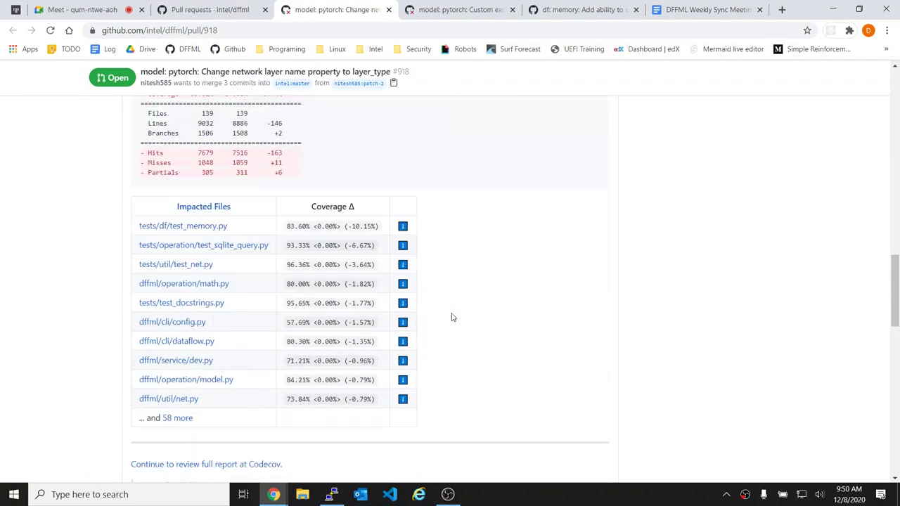
scroll(452, 317, "down", 3)
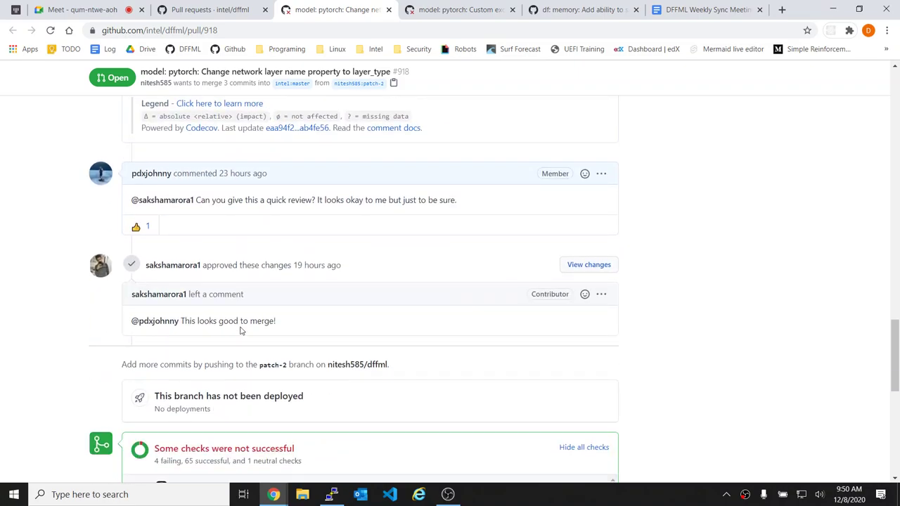
scroll(426, 335, "down", 2)
key("Home")
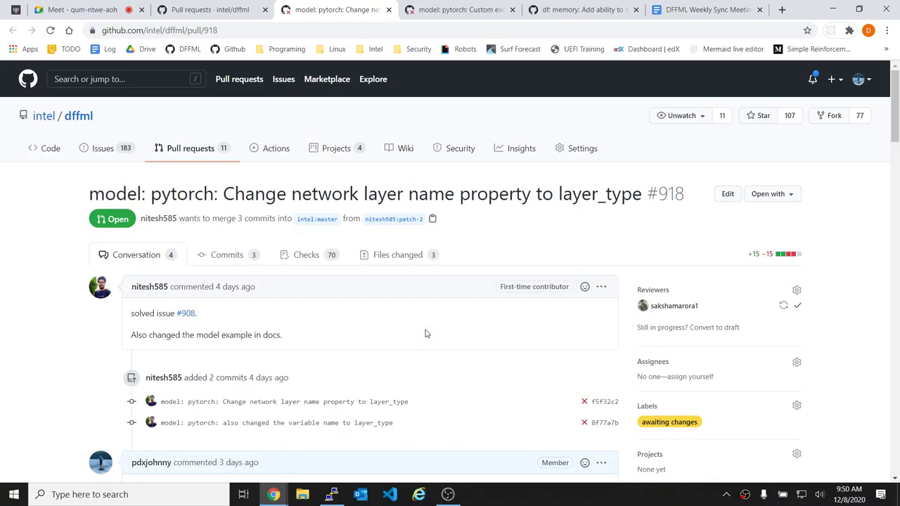
left_click(378, 256)
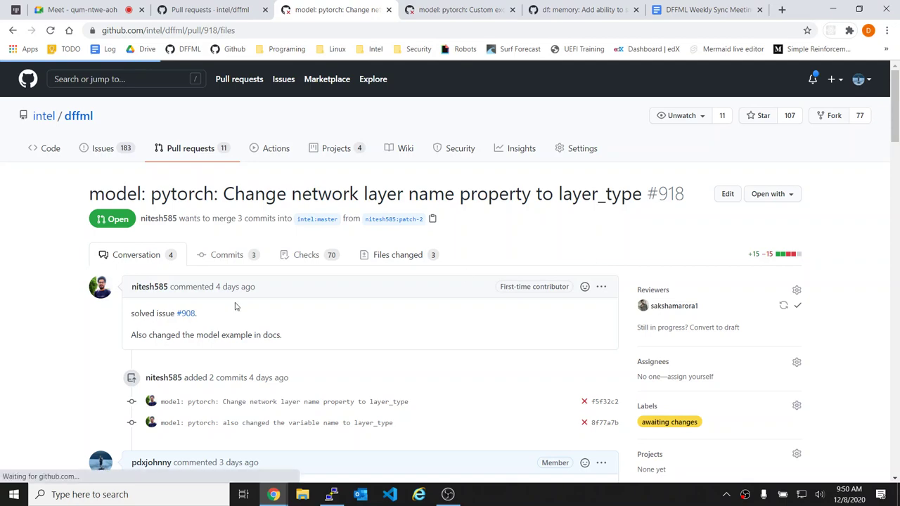
scroll(236, 306, "down", 10)
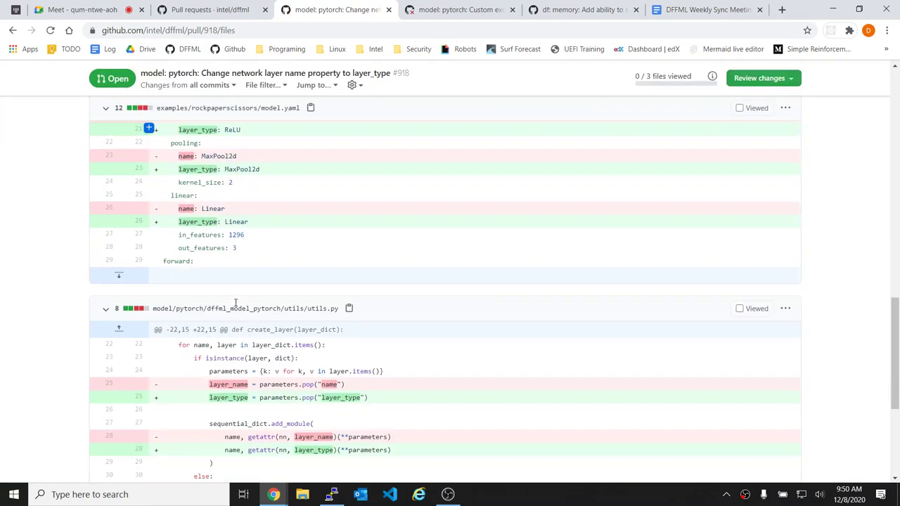
scroll(235, 303, "down", 3)
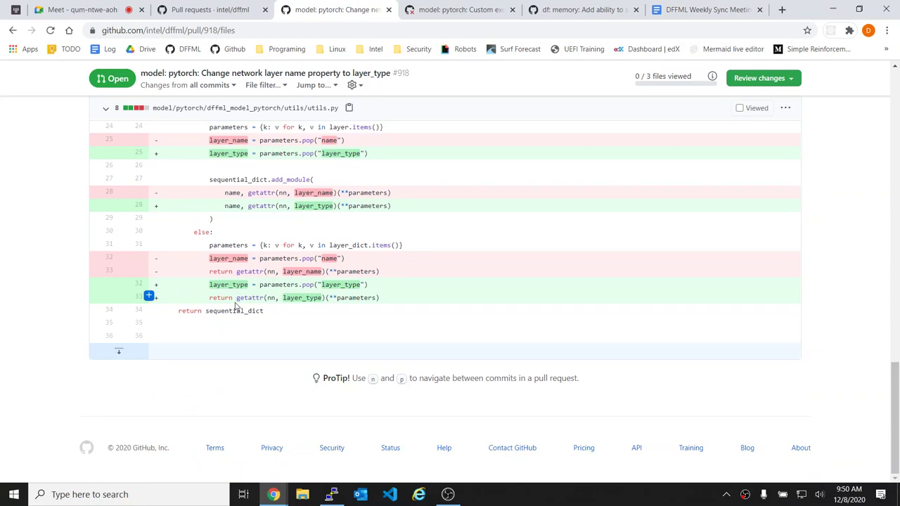
scroll(356, 329, "up", 12)
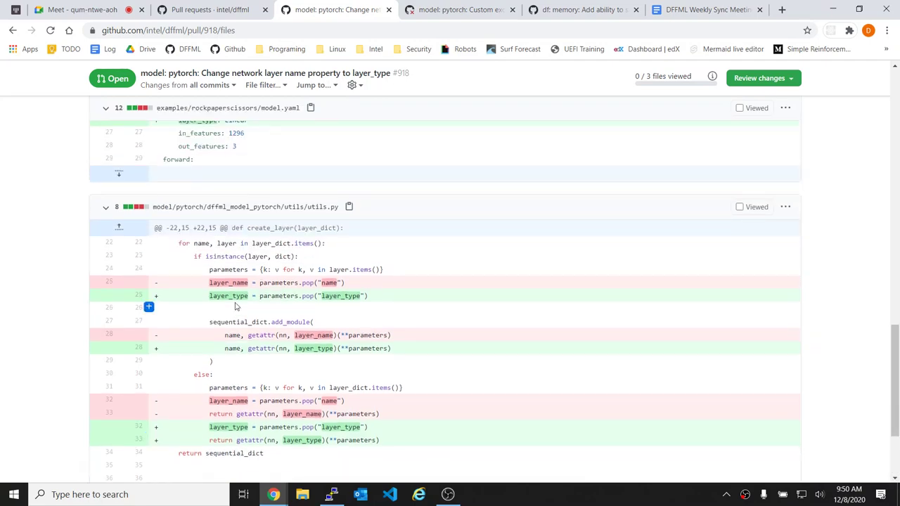
scroll(356, 329, "up", 2)
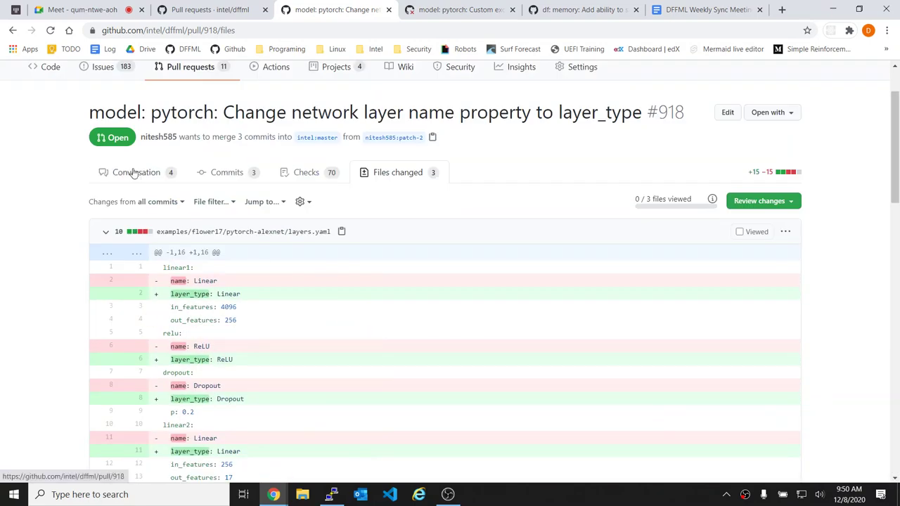
left_click(137, 173)
scroll(386, 222, "down", 3)
scroll(386, 223, "down", 20)
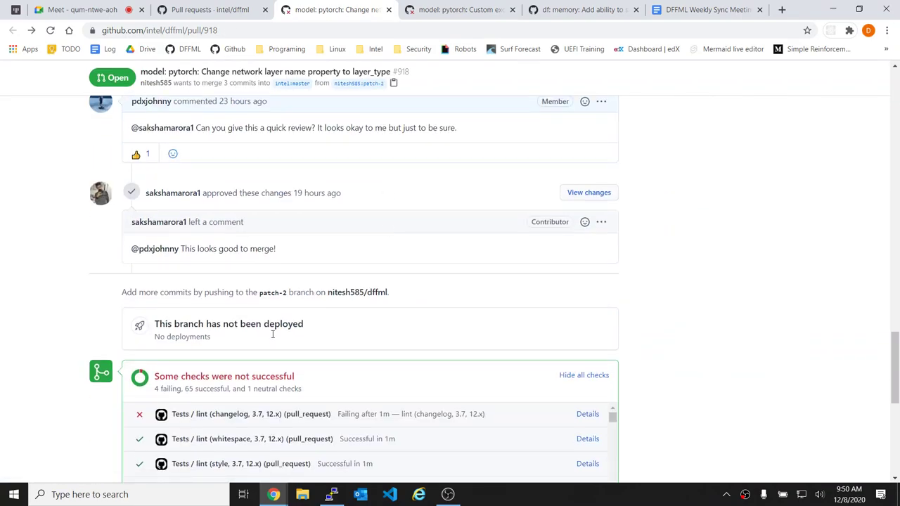
scroll(267, 345, "down", 3)
scroll(284, 256, "down", 1)
scroll(284, 256, "down", 3)
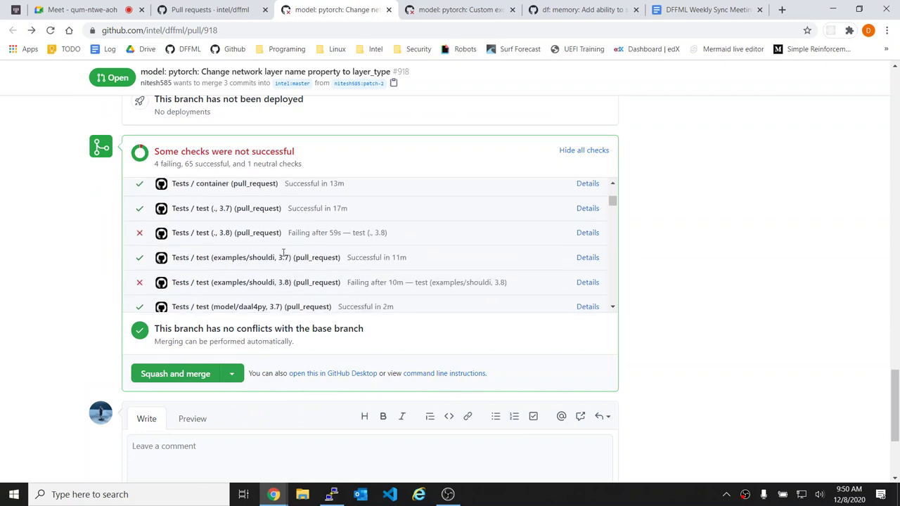
scroll(404, 254, "down", 2)
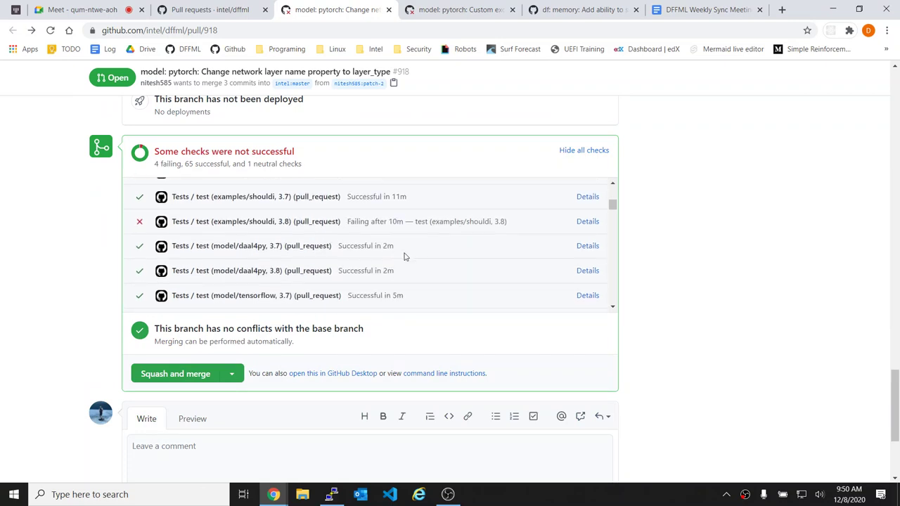
scroll(404, 257, "down", 15)
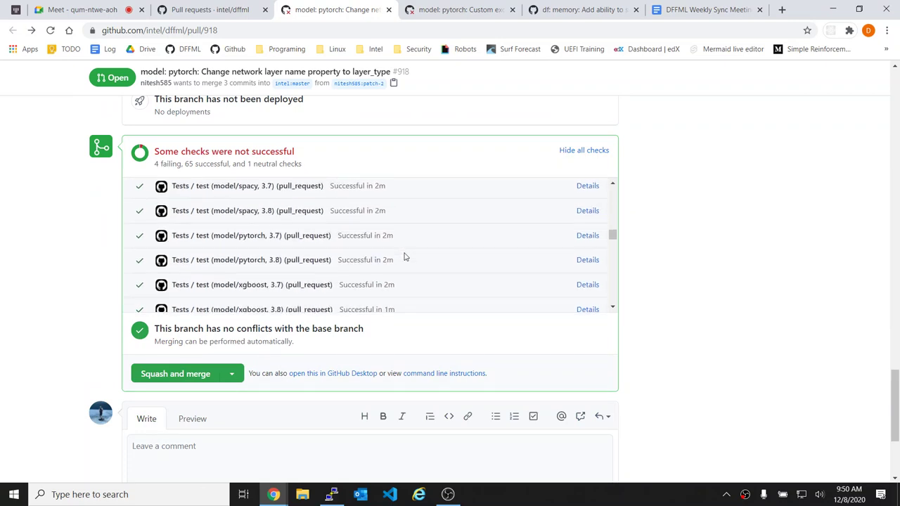
scroll(404, 256, "down", 15)
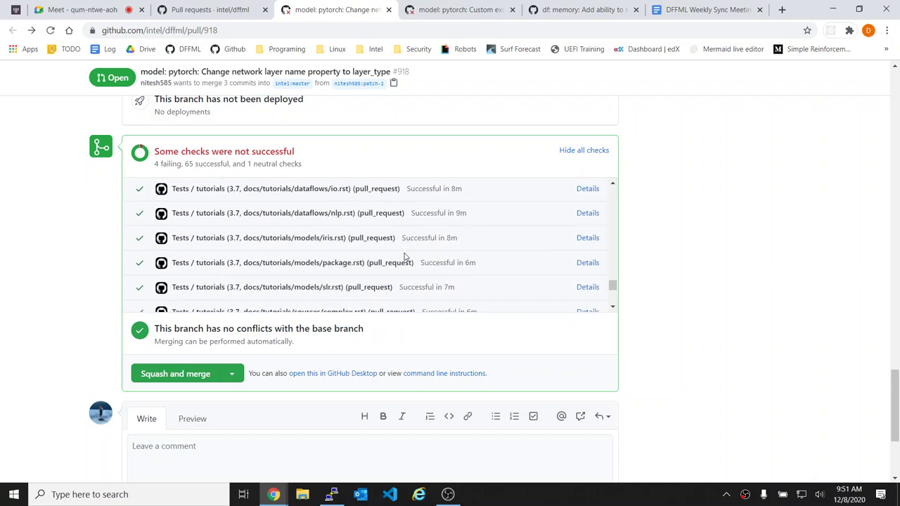
scroll(404, 257, "down", 1)
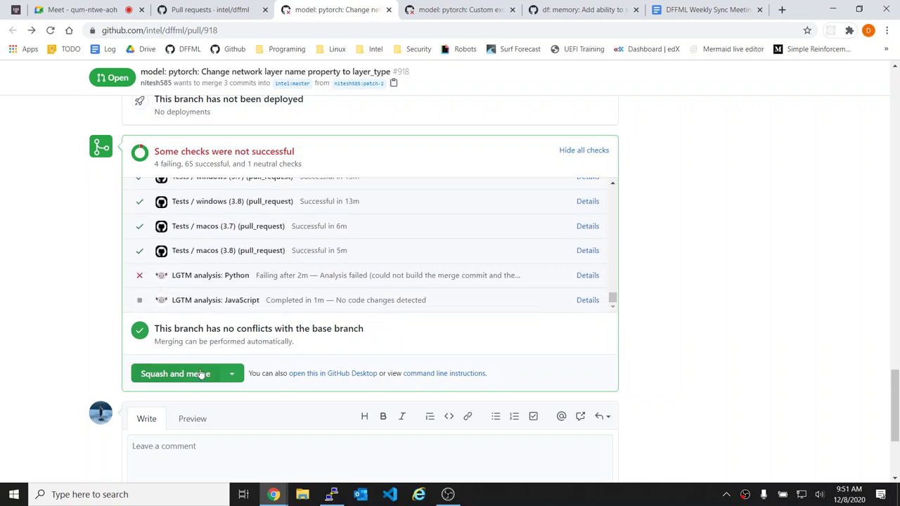
scroll(317, 313, "up", 3)
scroll(316, 313, "up", 3)
scroll(693, 223, "up", 7)
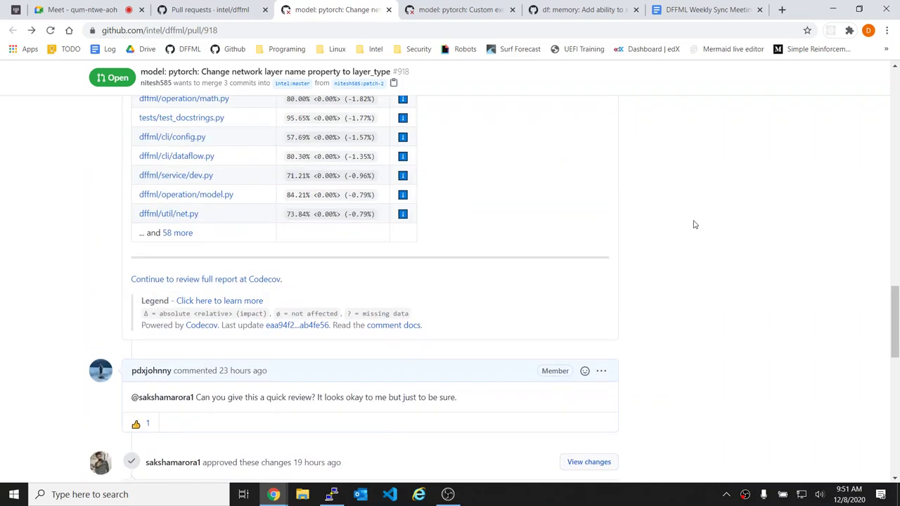
scroll(693, 225, "up", 4)
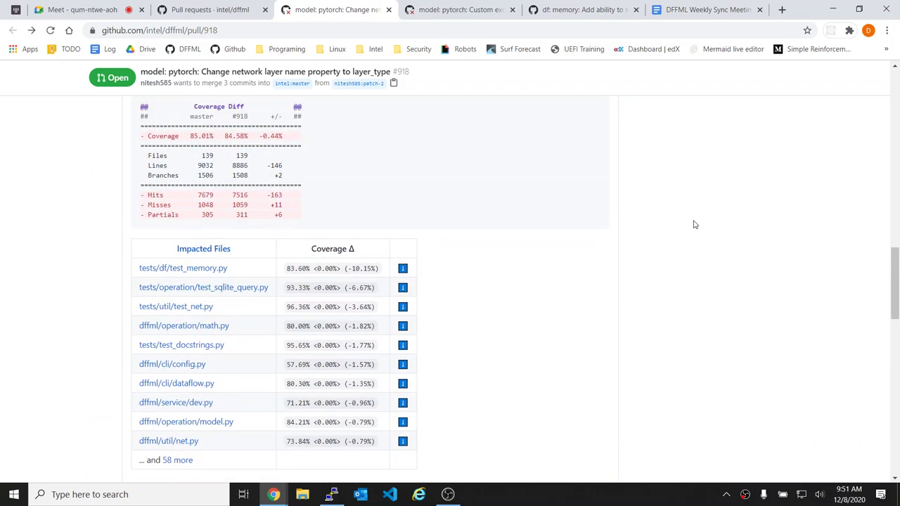
scroll(693, 224, "up", 8)
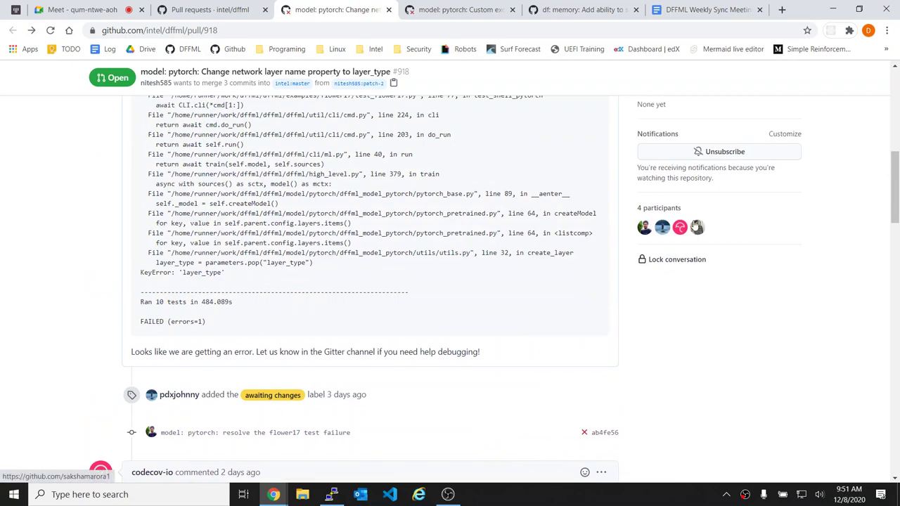
mouse_move(695, 226)
scroll(693, 225, "up", 6)
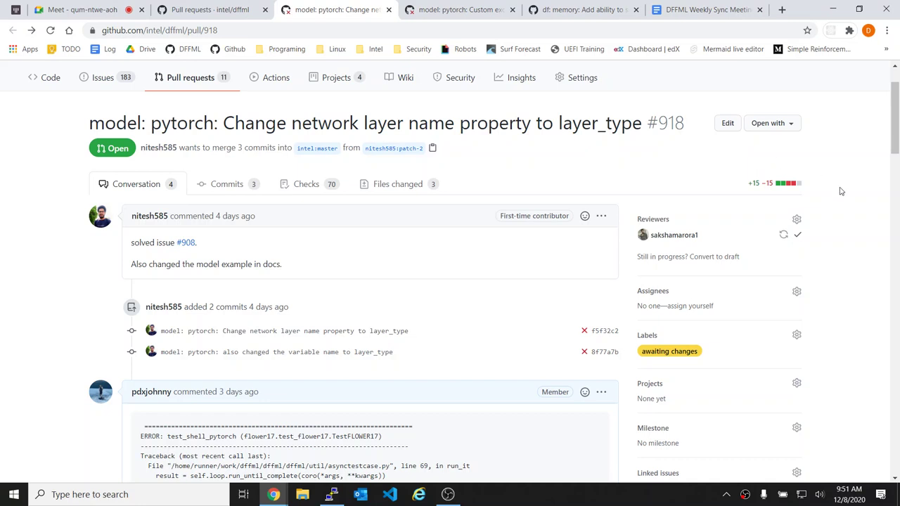
scroll(833, 210, "down", 15)
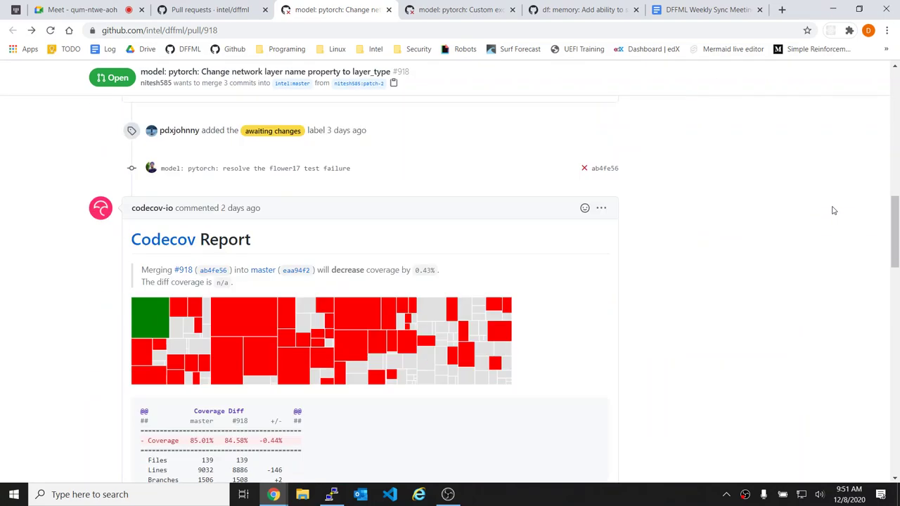
scroll(833, 210, "down", 5)
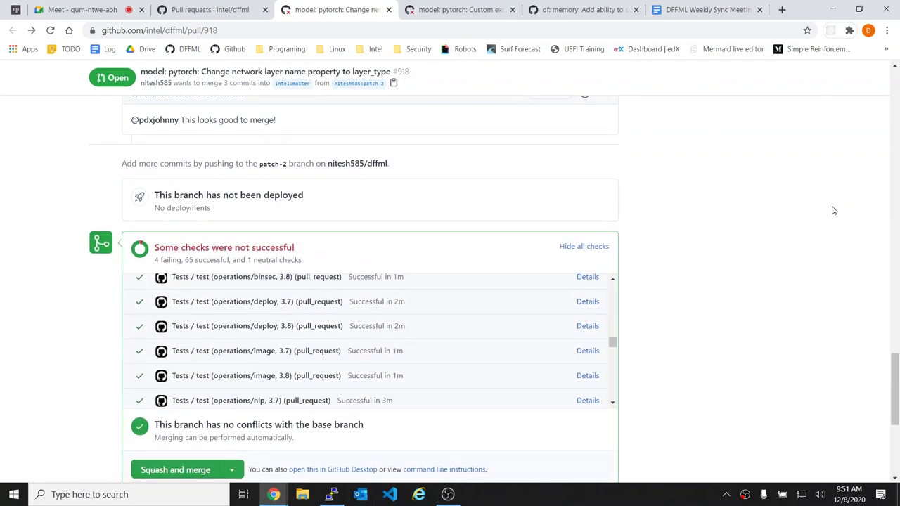
scroll(522, 363, "up", 6)
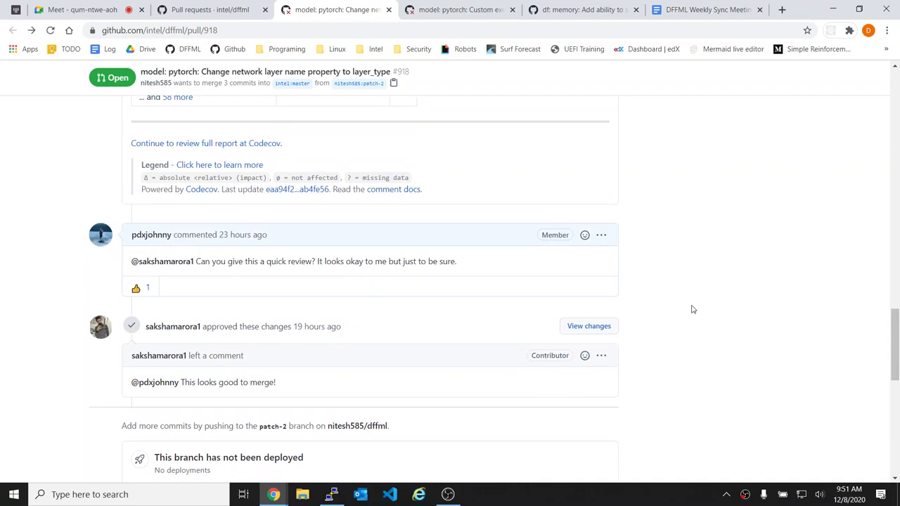
scroll(692, 309, "down", 5)
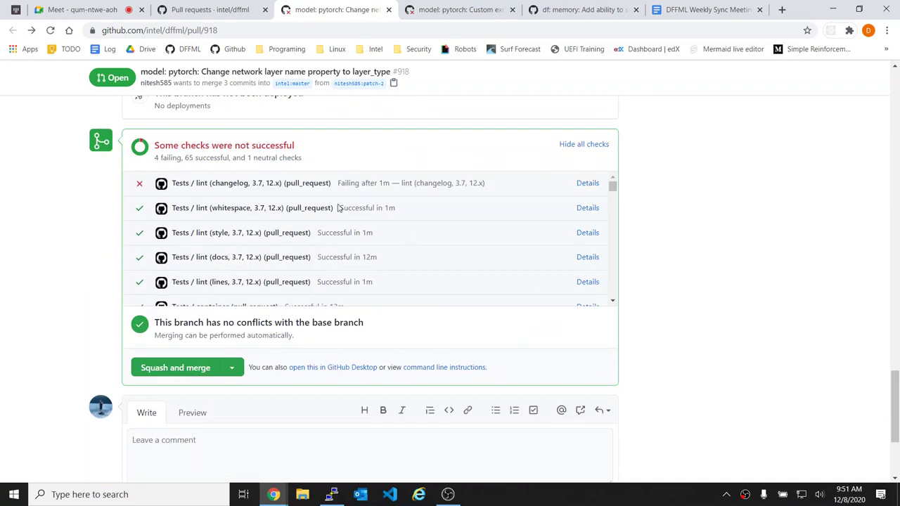
left_click(458, 10)
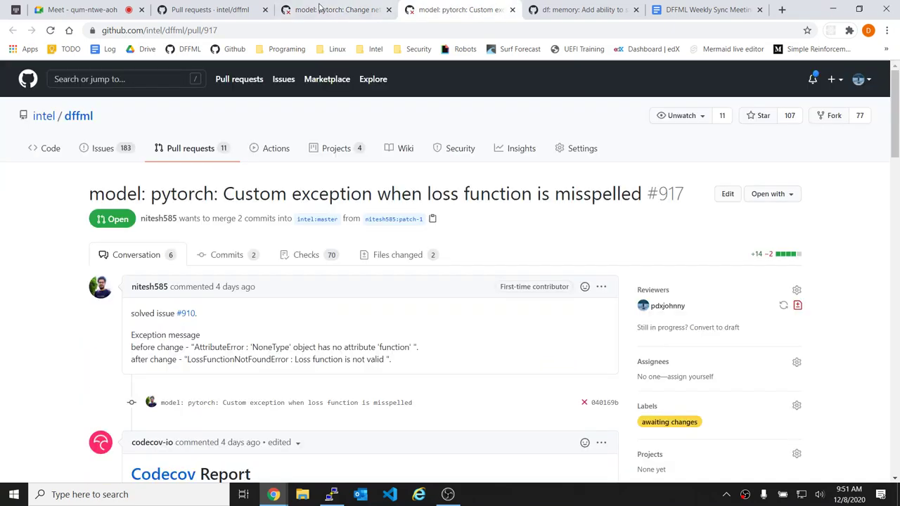
left_click(185, 9)
left_click(373, 7)
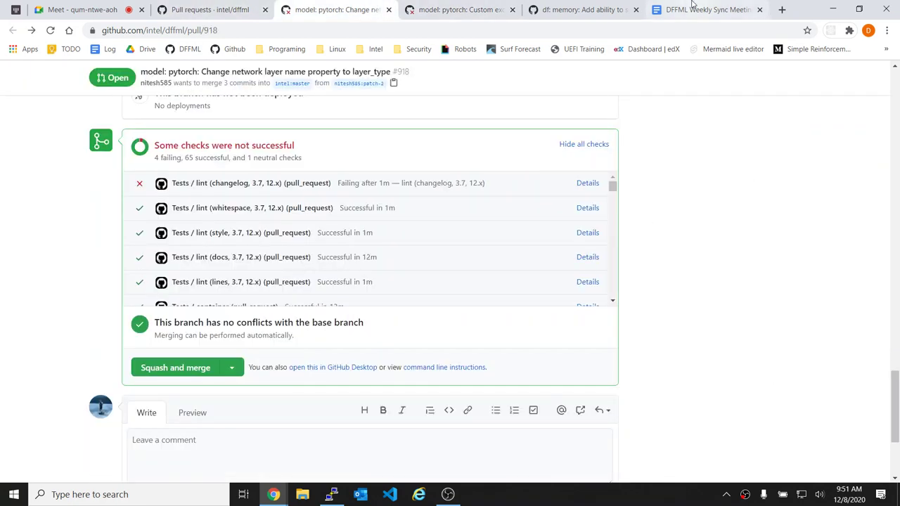
- Open intel.github.io/dffml in a new tab and browse its Contributing guide
left_click(782, 10)
type("in")
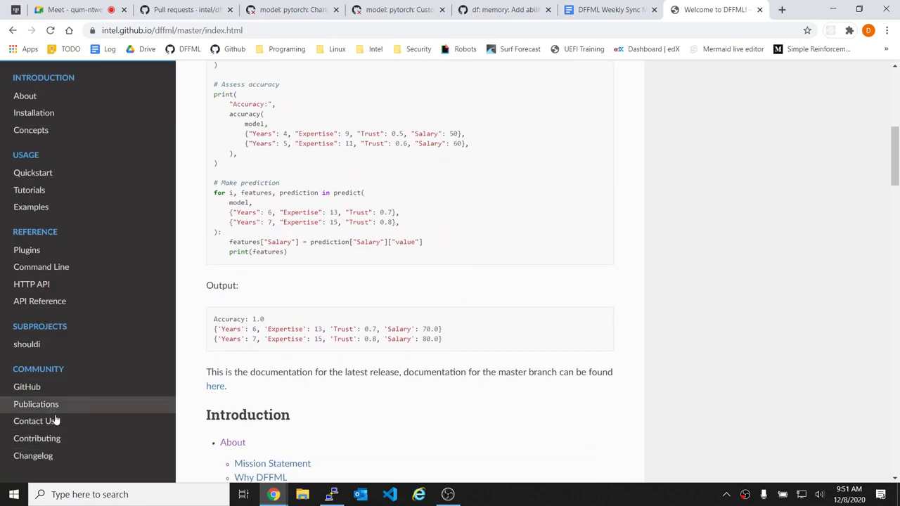
left_click(42, 438)
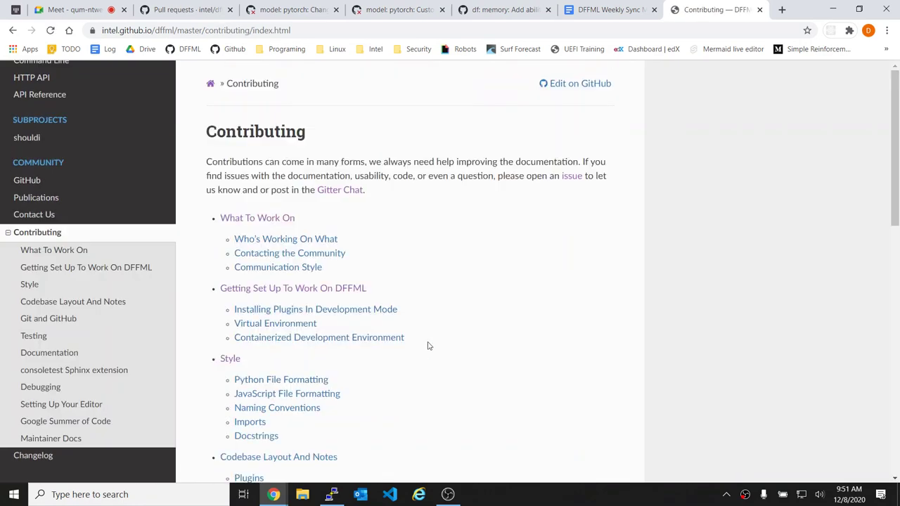
scroll(387, 273, "down", 1)
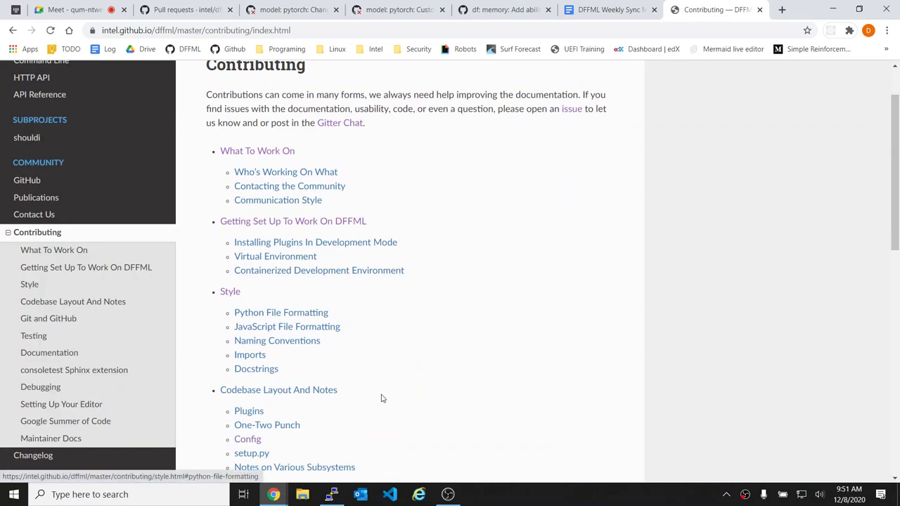
scroll(378, 403, "down", 1)
scroll(304, 276, "up", 1)
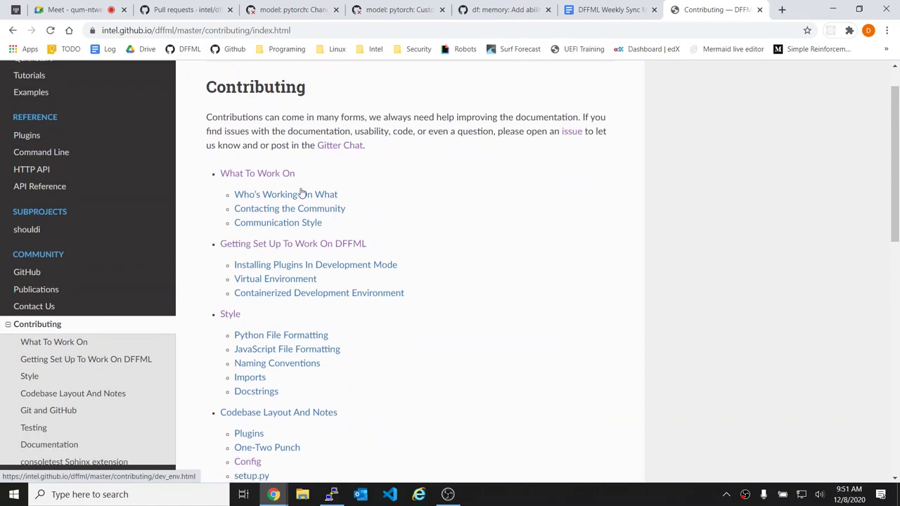
scroll(414, 207, "down", 2)
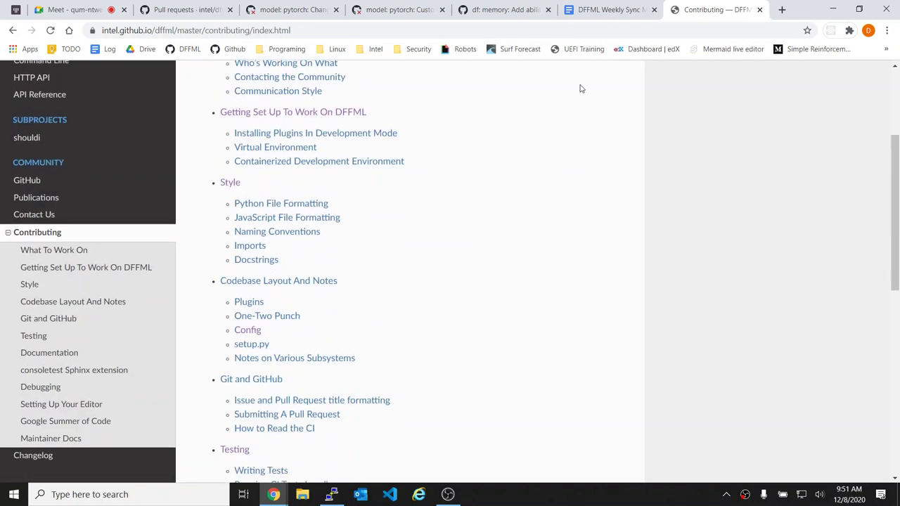
left_click(608, 9)
- Bring up PR #917 and view its changed files
left_click(503, 9)
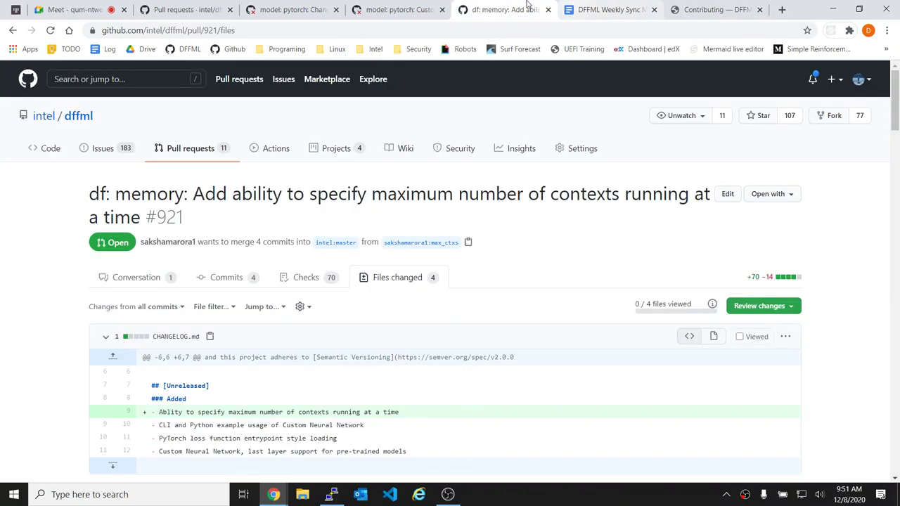
left_click(385, 4)
scroll(508, 283, "down", 1)
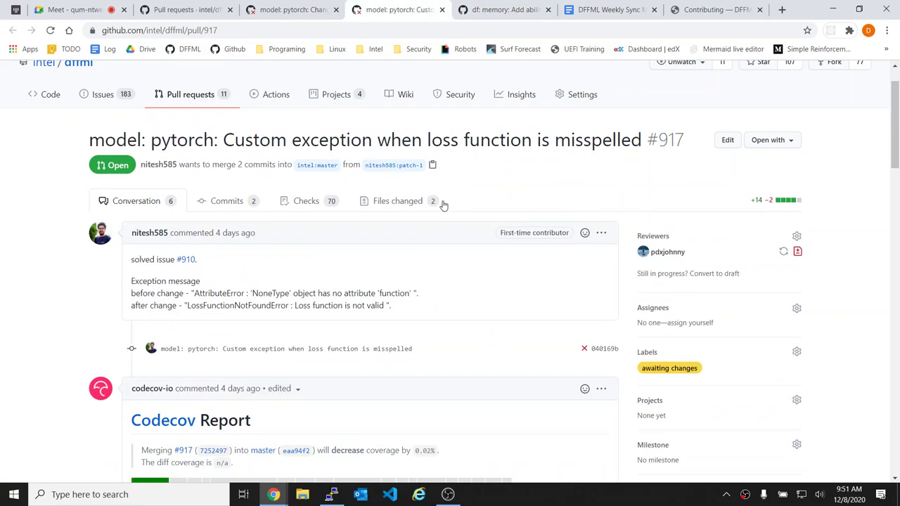
left_click(399, 202)
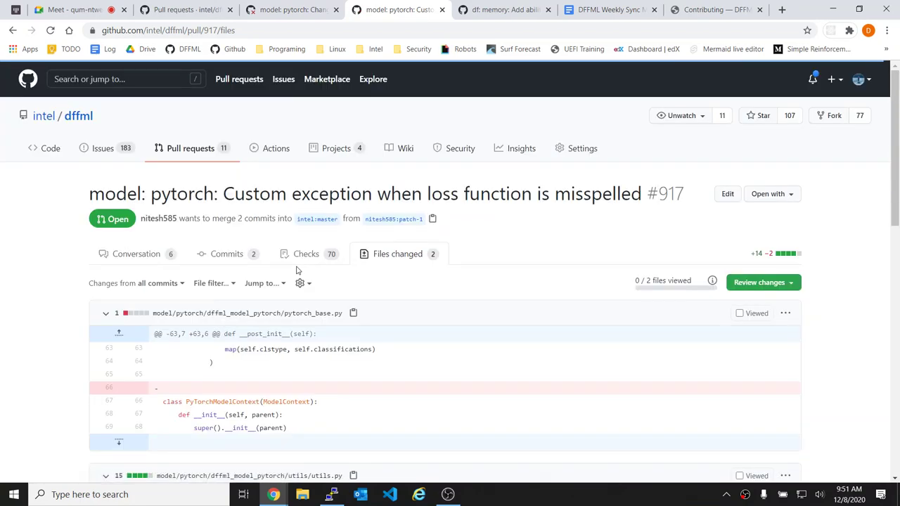
scroll(296, 270, "down", 5)
scroll(277, 253, "up", 2)
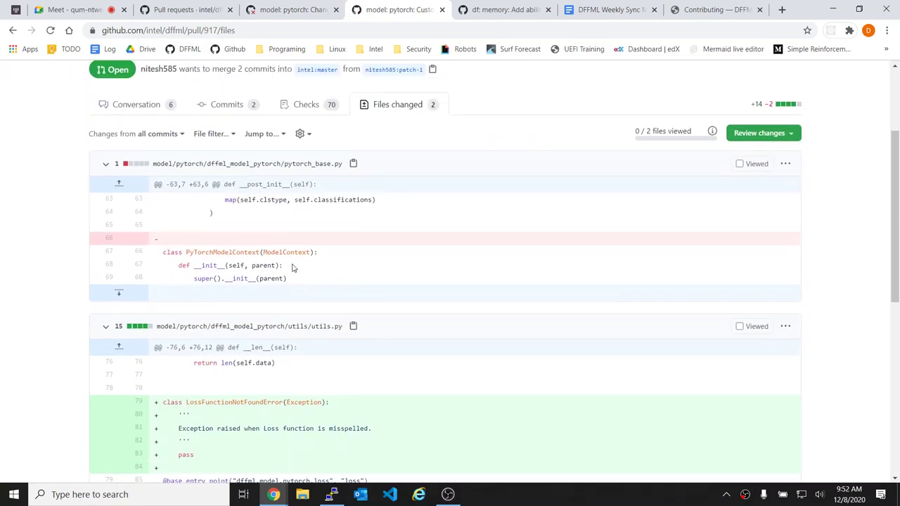
- Start line comments on pytorch_base.py line 66 and utils.py line 84, then cancel both
left_click(149, 239)
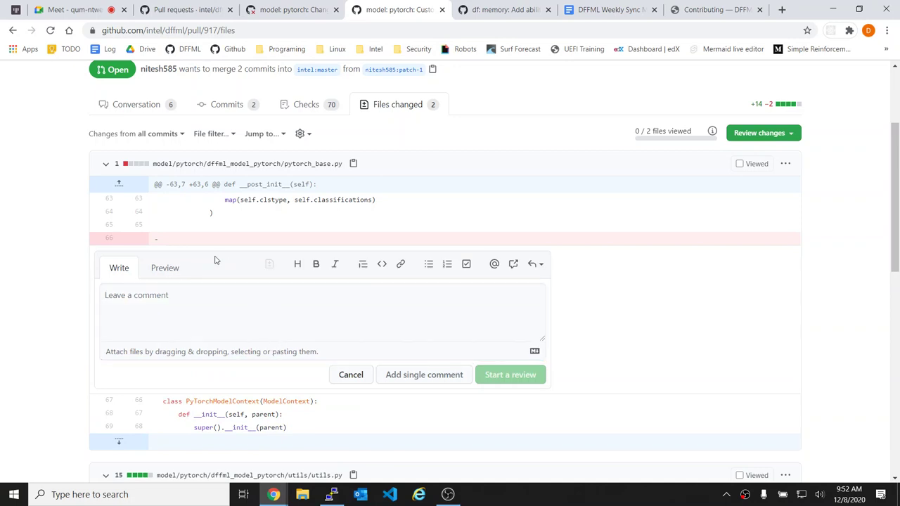
left_click(351, 375)
scroll(353, 381, "down", 2)
scroll(353, 381, "down", 2)
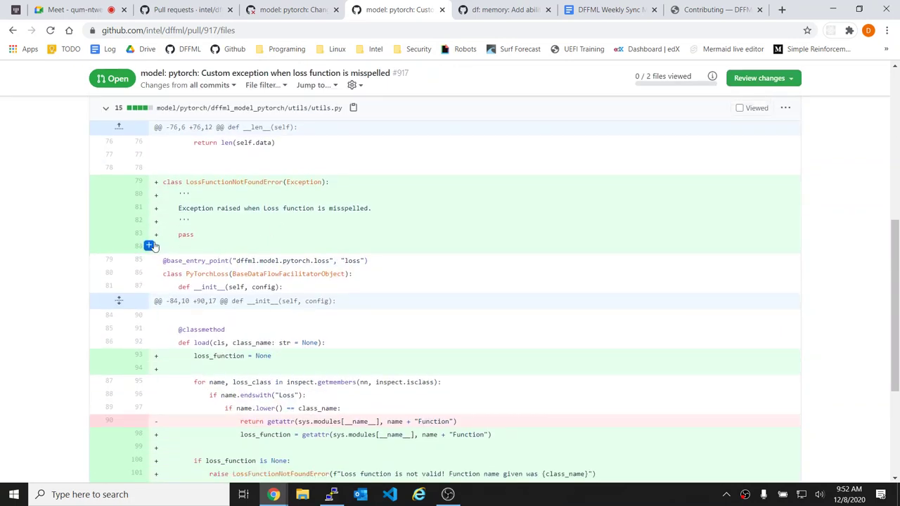
scroll(150, 253, "down", 3)
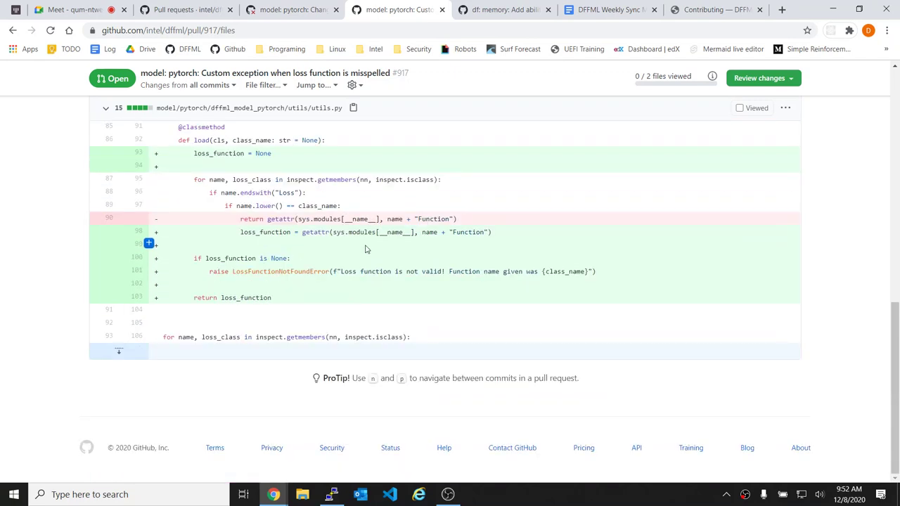
scroll(365, 249, "up", 1)
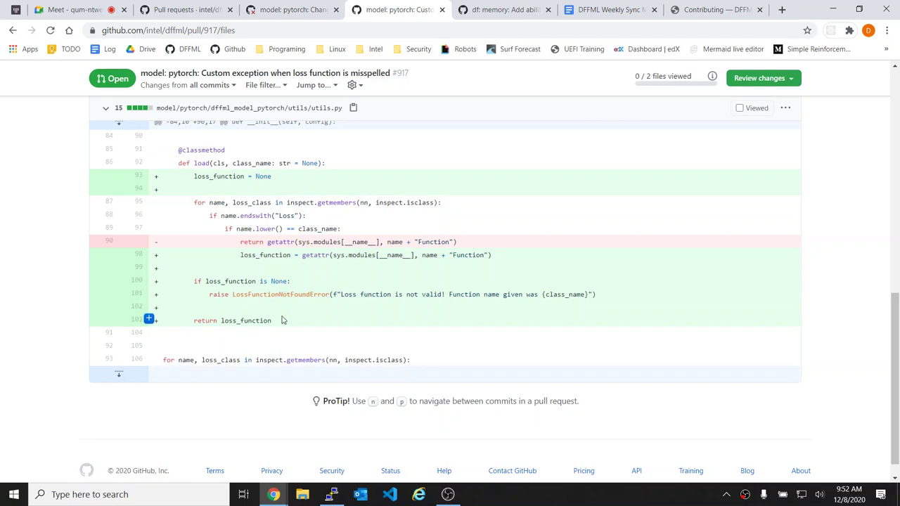
scroll(282, 320, "up", 4)
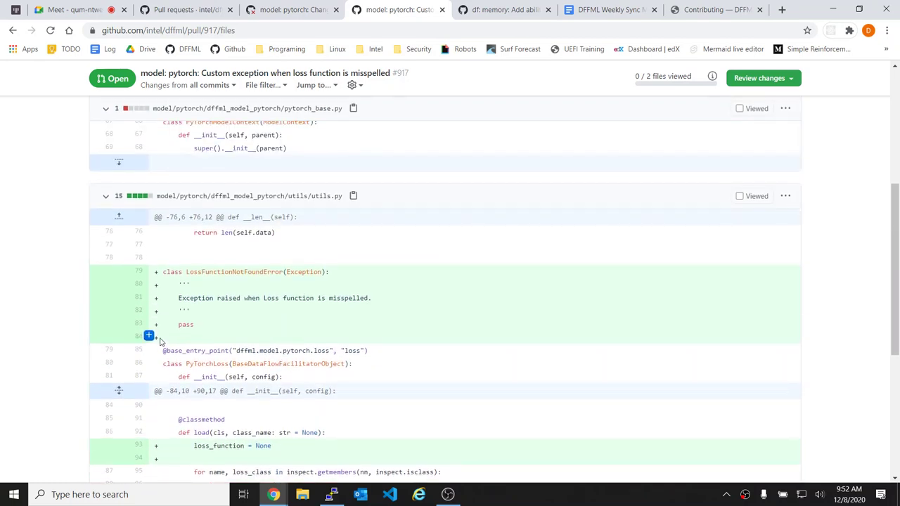
left_click(144, 336)
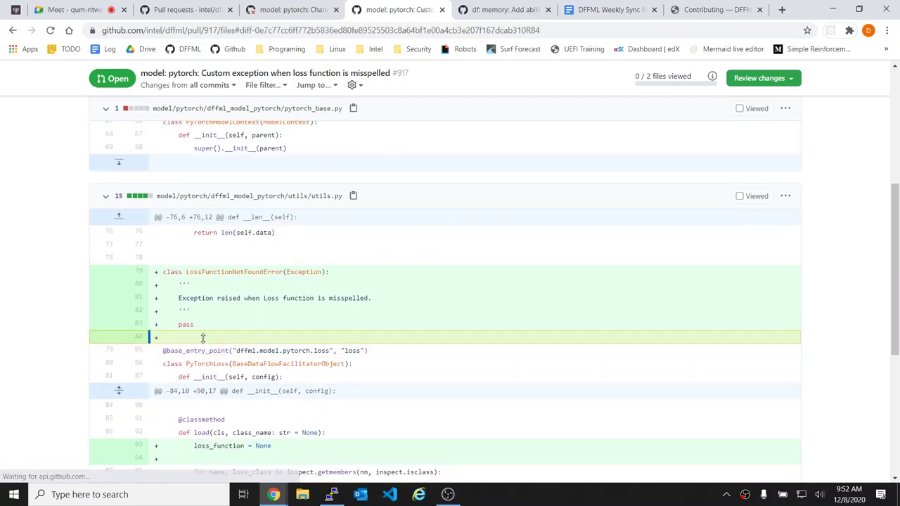
scroll(197, 281, "up", 2)
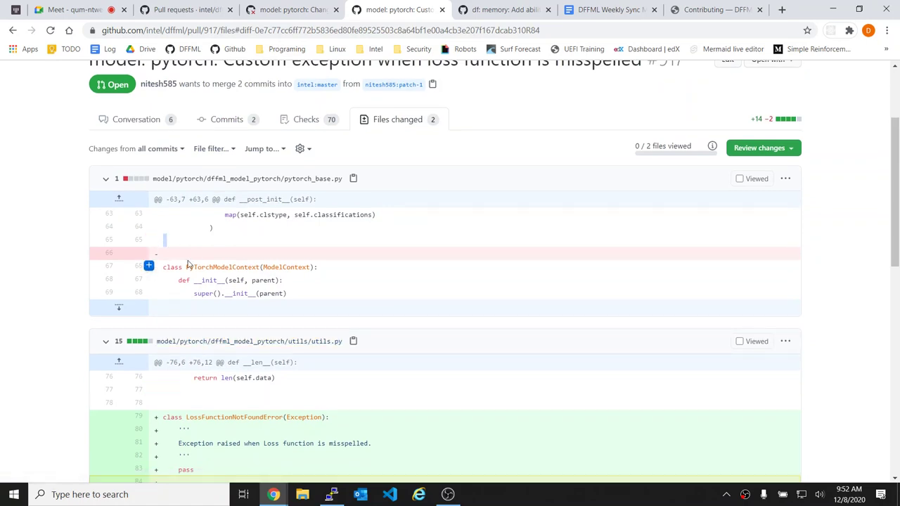
scroll(188, 264, "down", 3)
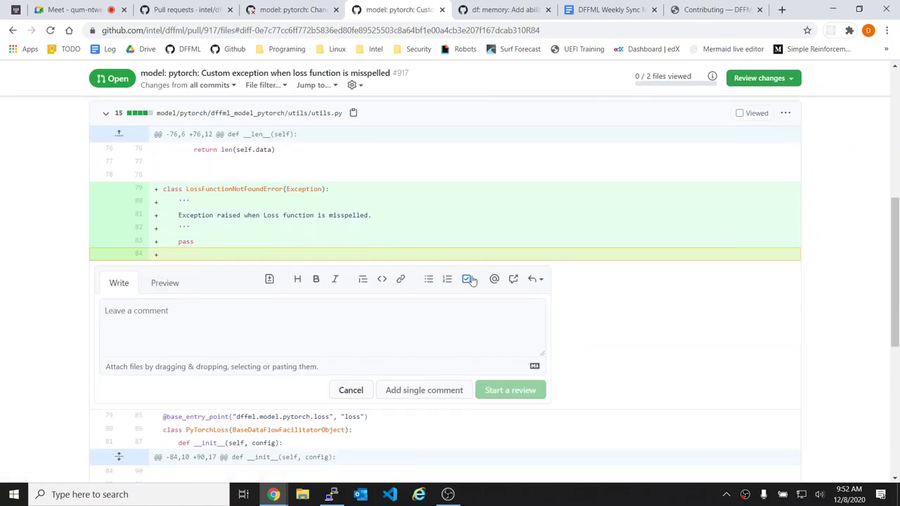
left_click(351, 390)
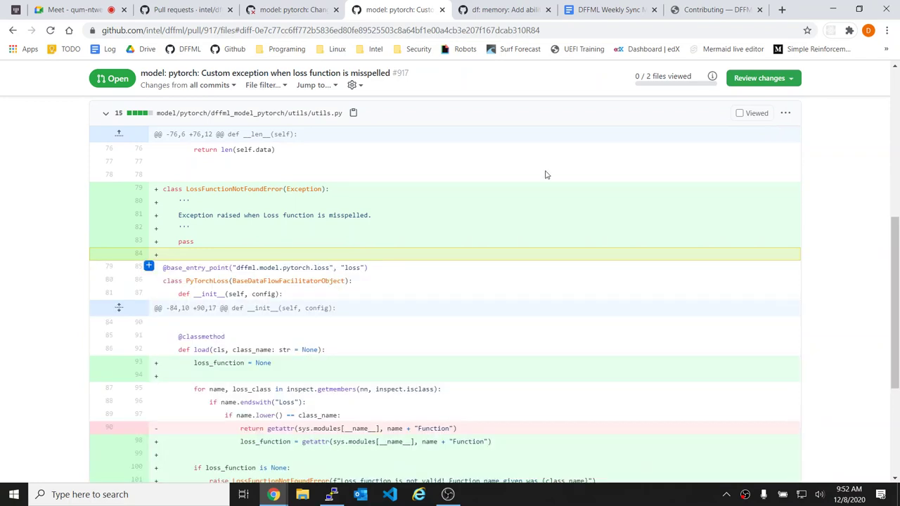
- Open the Style guide page and jump to its Python File Formatting section anchor
left_click(717, 9)
scroll(315, 225, "up", 1)
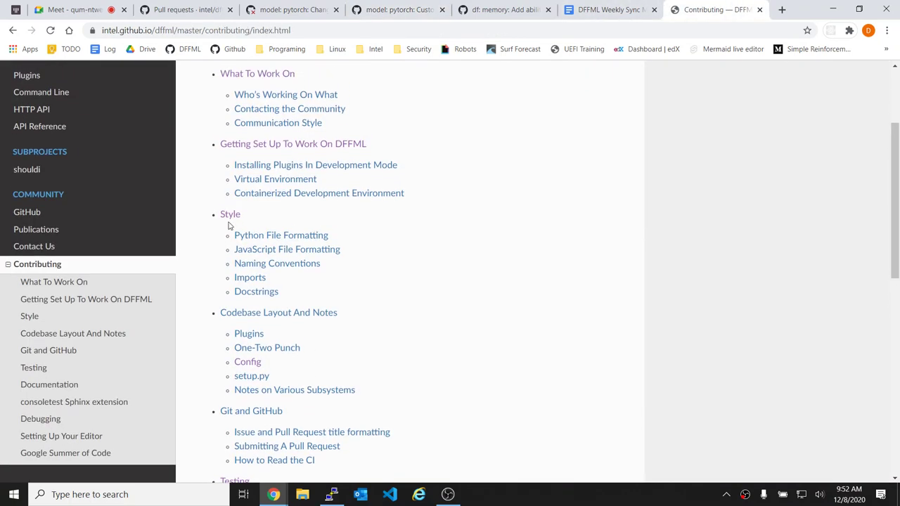
left_click(229, 217)
scroll(391, 253, "down", 2)
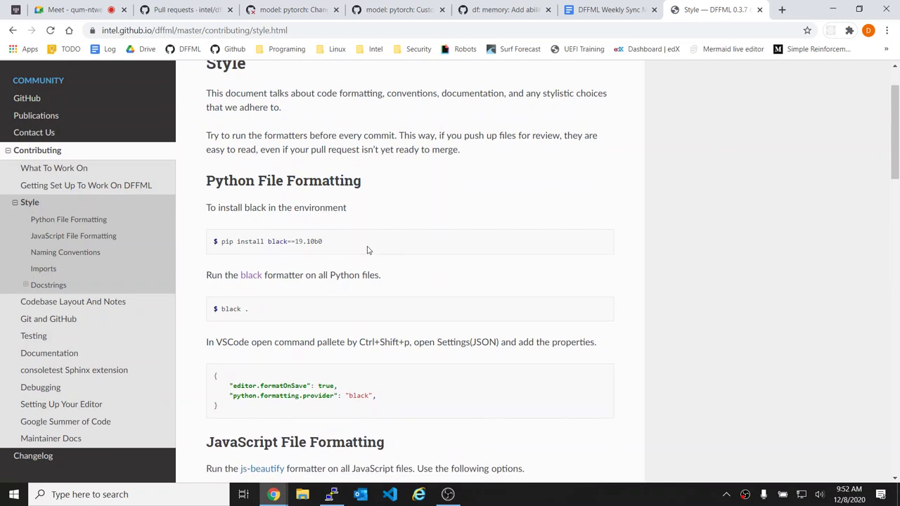
left_click_drag(365, 249, 229, 226)
left_click(228, 226)
left_click(371, 184)
- Select the section's URL, check the black==19.10b0 pin, and close the Style tab
left_click(225, 31)
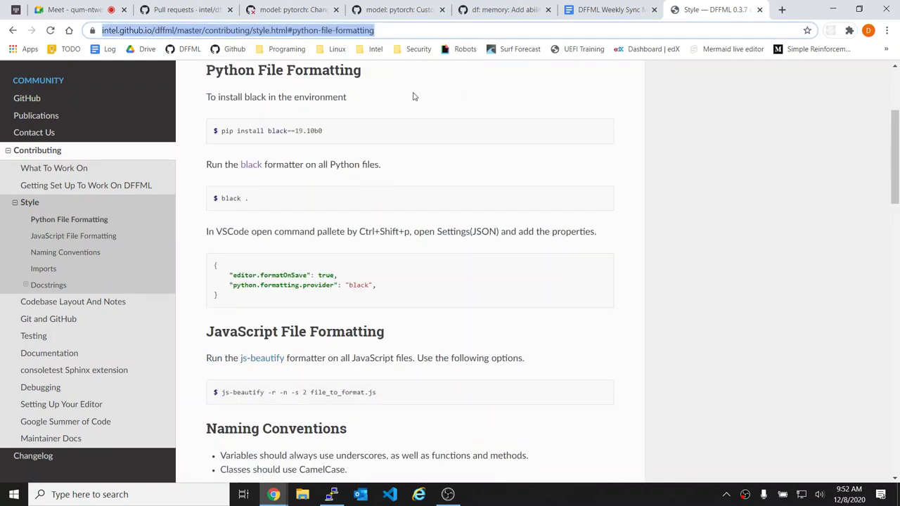
left_click(291, 127)
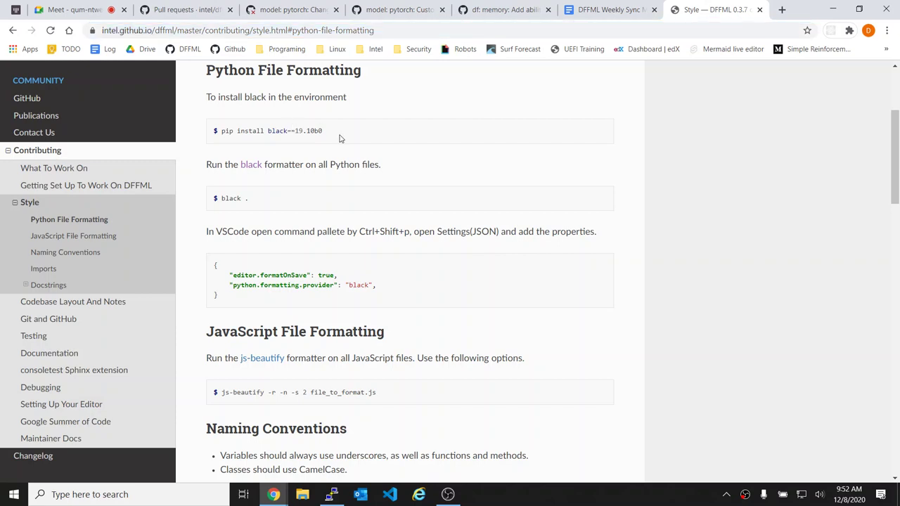
left_click_drag(340, 138, 268, 135)
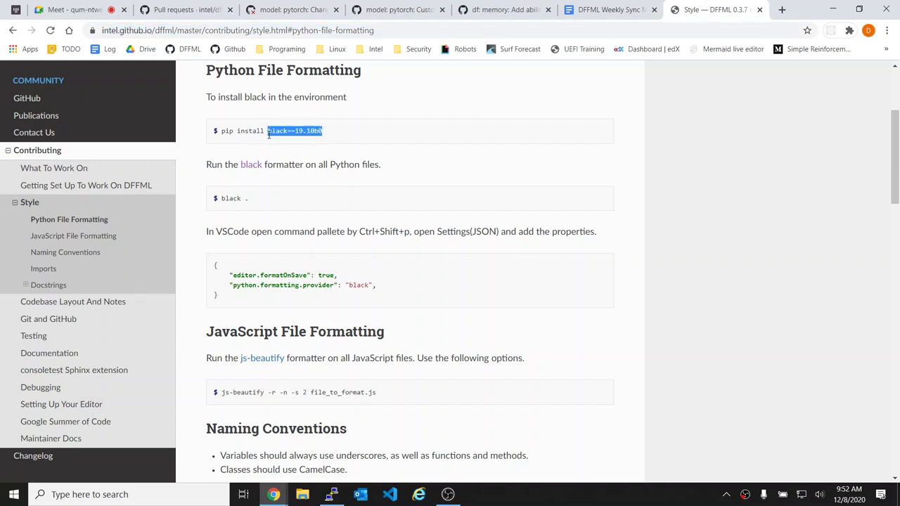
left_click(298, 130)
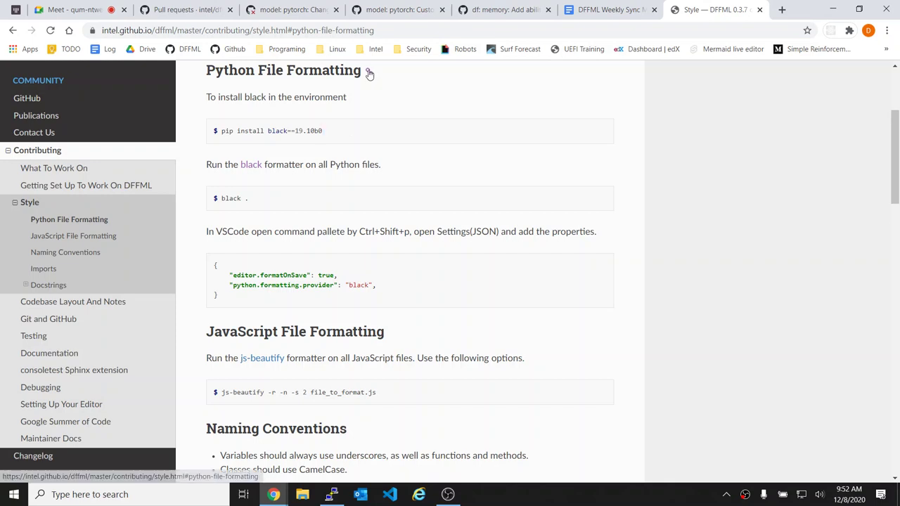
left_click(336, 26)
key("ctrl+c")
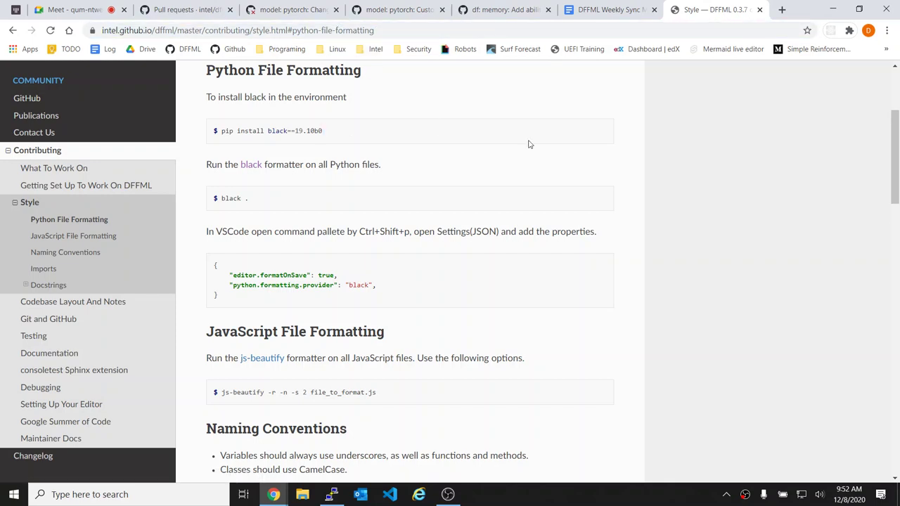
key("ctrl+w")
- Put the caret at the end of the sweetviz command line under the Automatic EDA notes
scroll(438, 296, "down", 3)
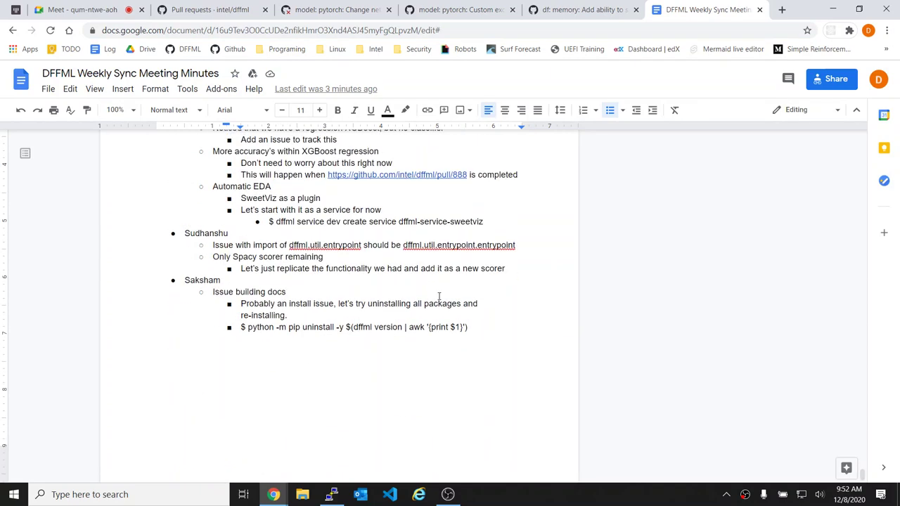
scroll(438, 296, "down", 1)
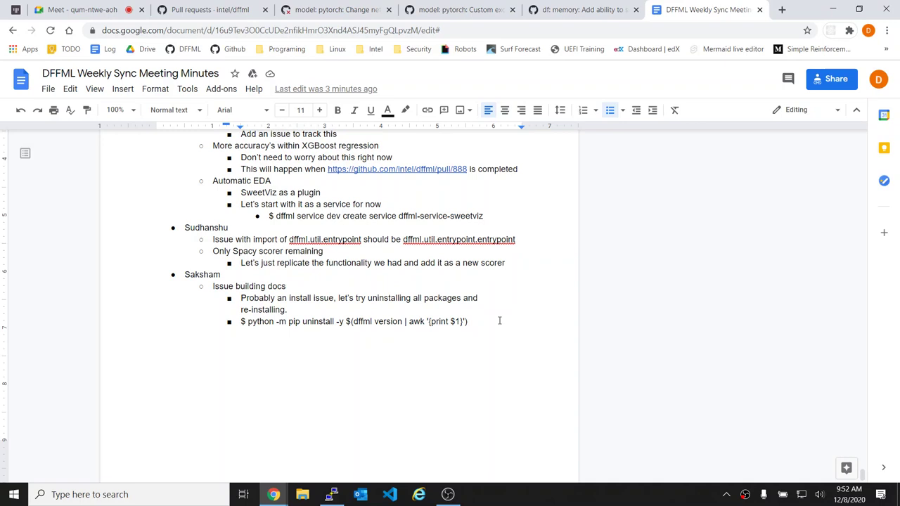
key("Return")
key("Return")
scroll(501, 339, "up", 1)
left_click(509, 335)
left_click(523, 315)
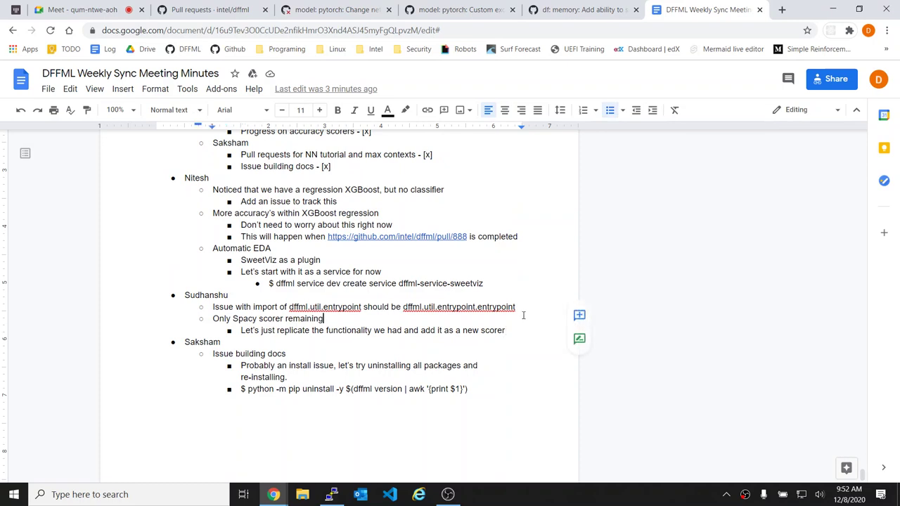
scroll(523, 315, "up", 1)
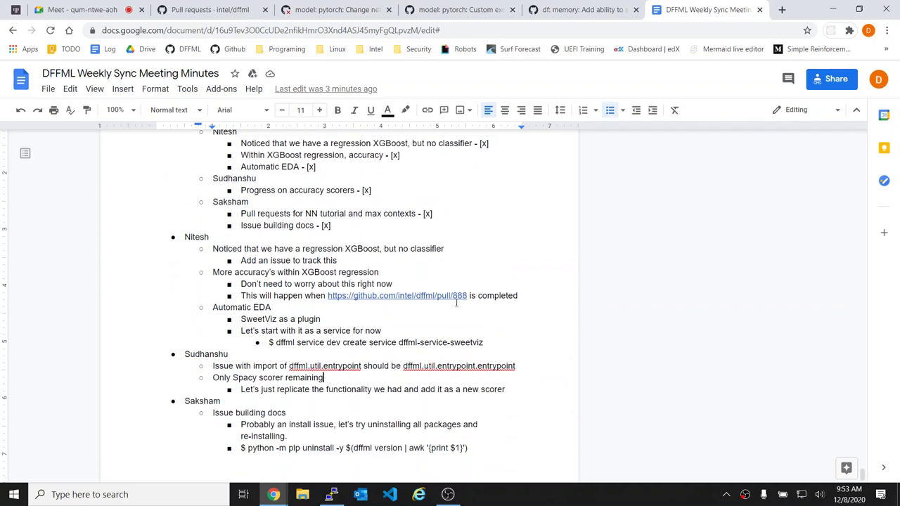
left_click(498, 338)
- Add a second-level note 'Style issue on one of the PRs' with the pasted style-guide link indented beneath it
key("Return")
key("shift+Tab")
type("Style issue on one of the PR")
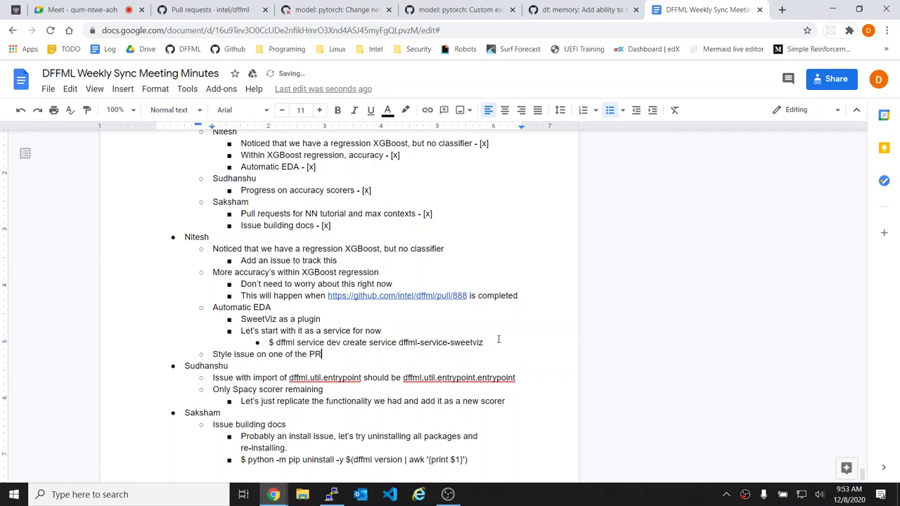
type("s")
key("Return")
key("Tab")
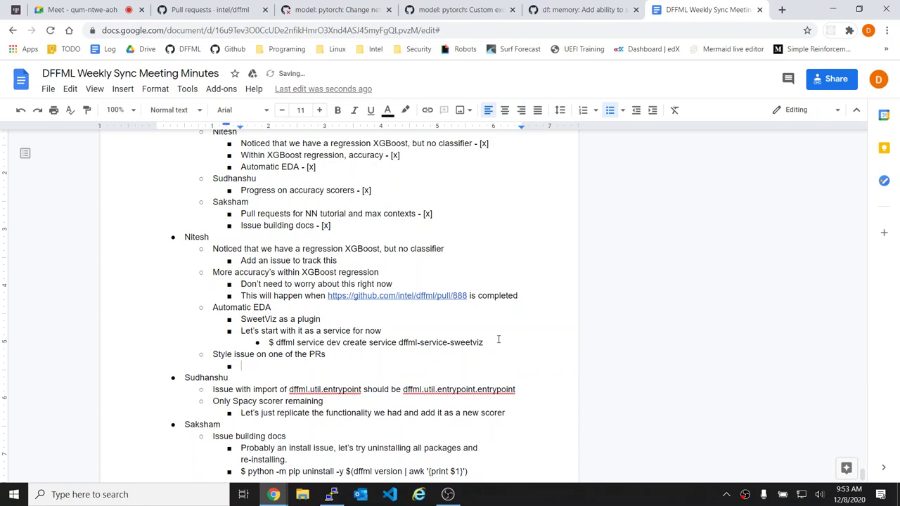
key("ctrl+v")
key("Return")
key("Delete")
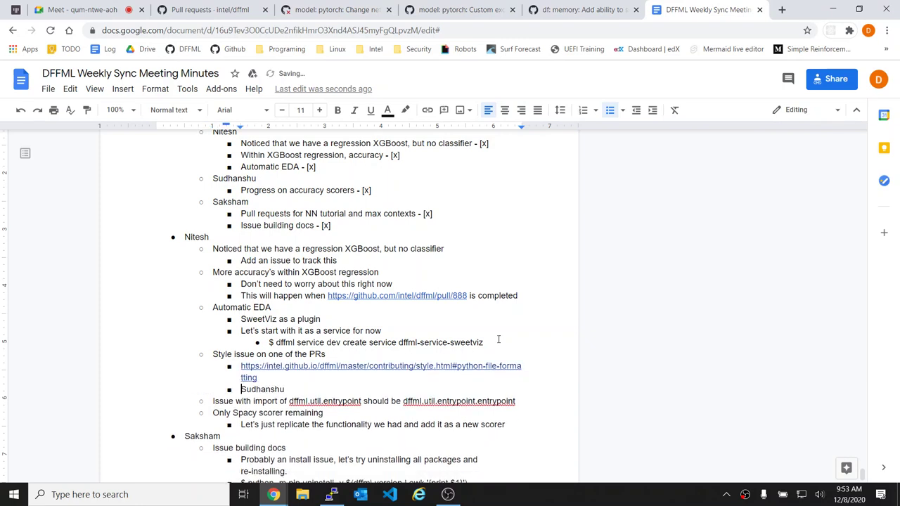
key("shift+Tab")
key("shift+Tab")
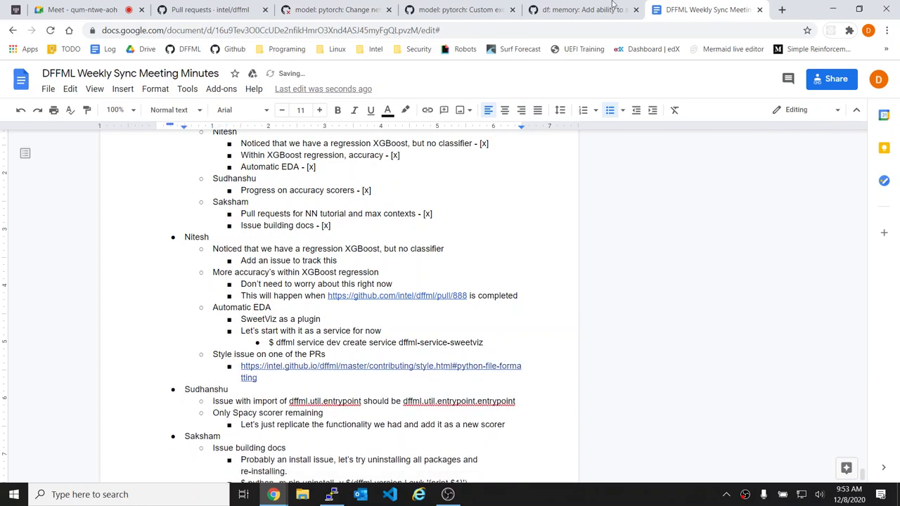
- On the custom exception PR #917, post a single-comment suggestion on line 84 that deletes the pass line
left_click(566, 5)
scroll(397, 217, "down", 3)
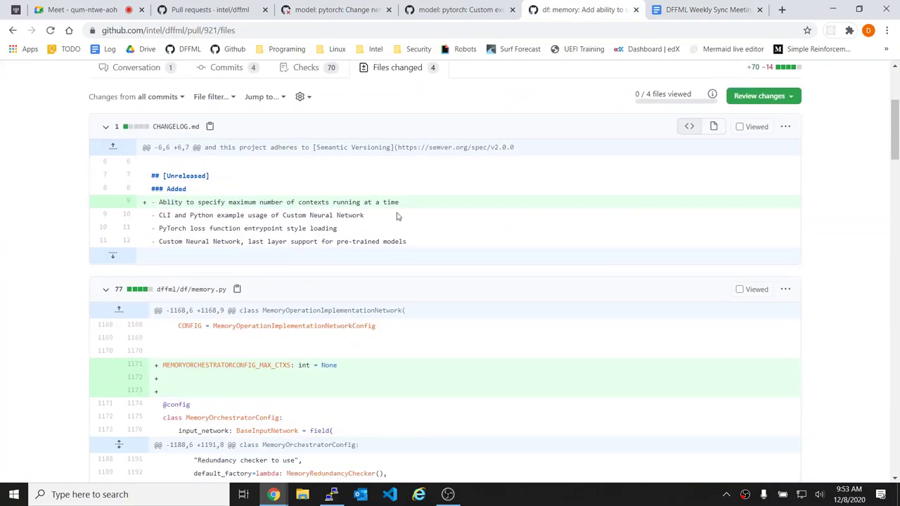
scroll(397, 217, "down", 1)
key("ctrl+shift+Tab")
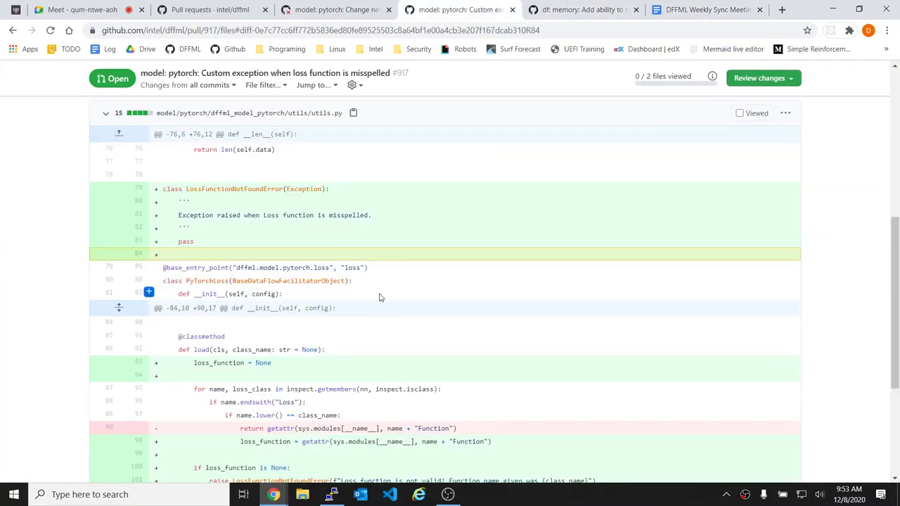
scroll(379, 297, "down", 2)
scroll(236, 344, "down", 1)
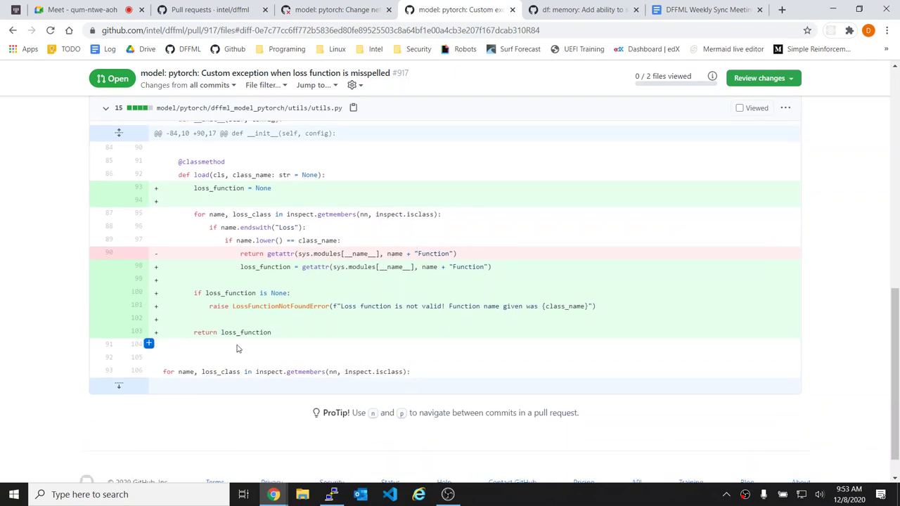
scroll(296, 320, "up", 5)
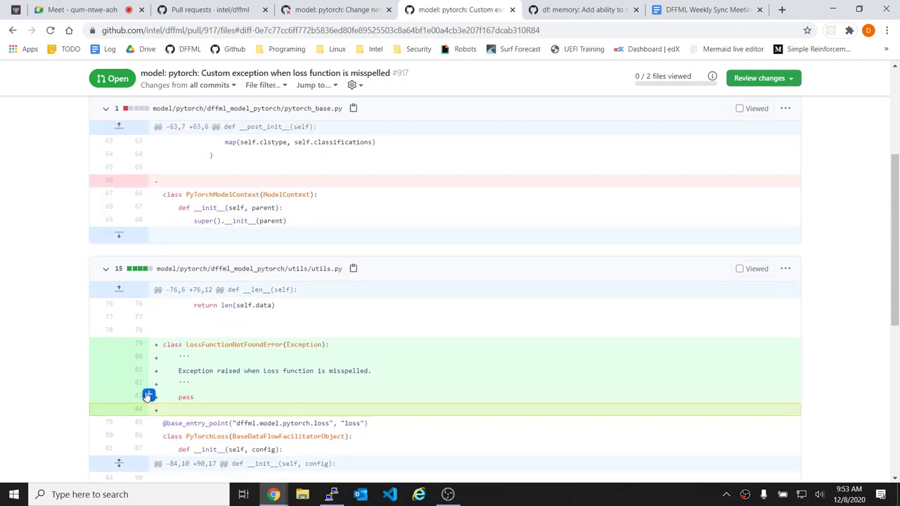
left_click(148, 395)
left_click(267, 420)
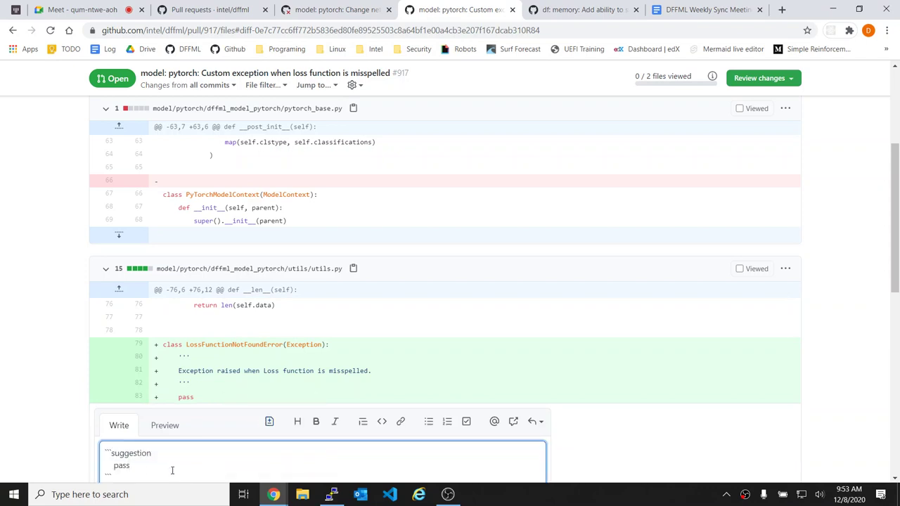
left_click_drag(166, 467, 175, 455)
key("BackSpace")
scroll(175, 456, "down", 1)
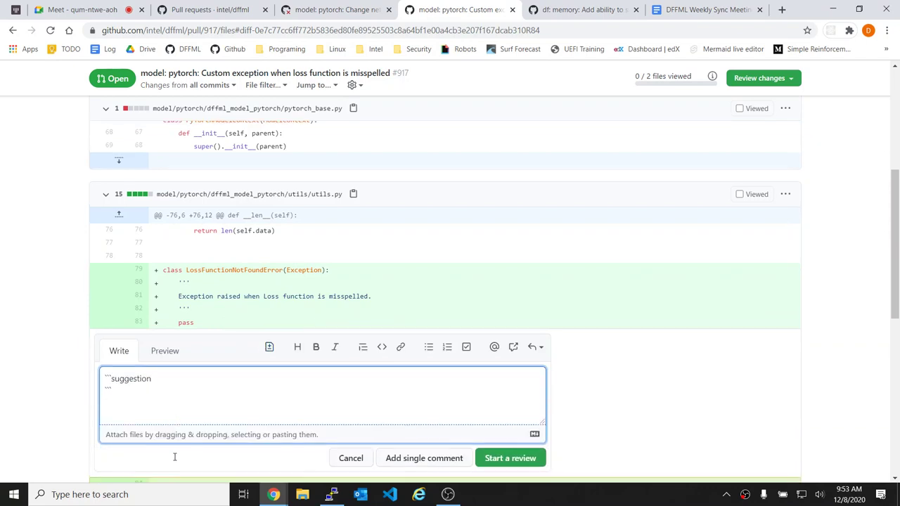
left_click(437, 457)
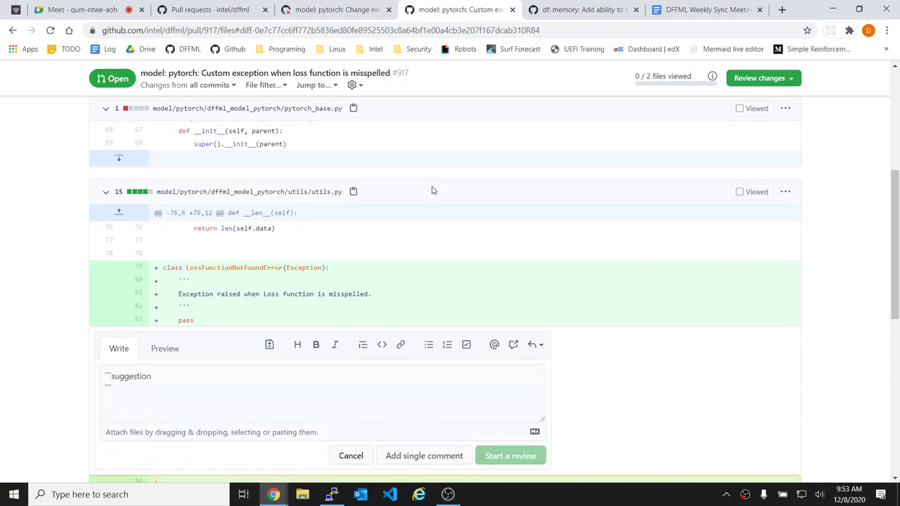
- Close the PR #917 tab and bring up the intel/dffml open pull requests list
scroll(433, 190, "up", 3)
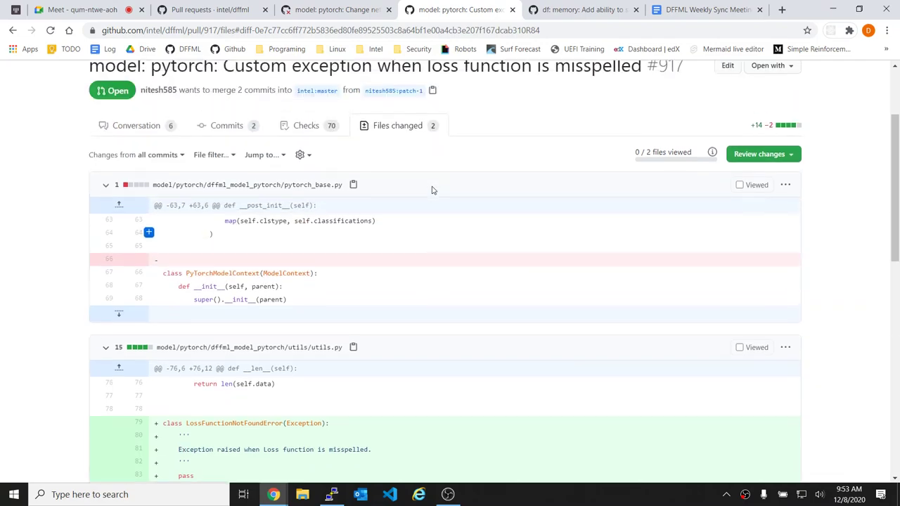
key("ctrl+w")
key("ctrl+shift+Tab")
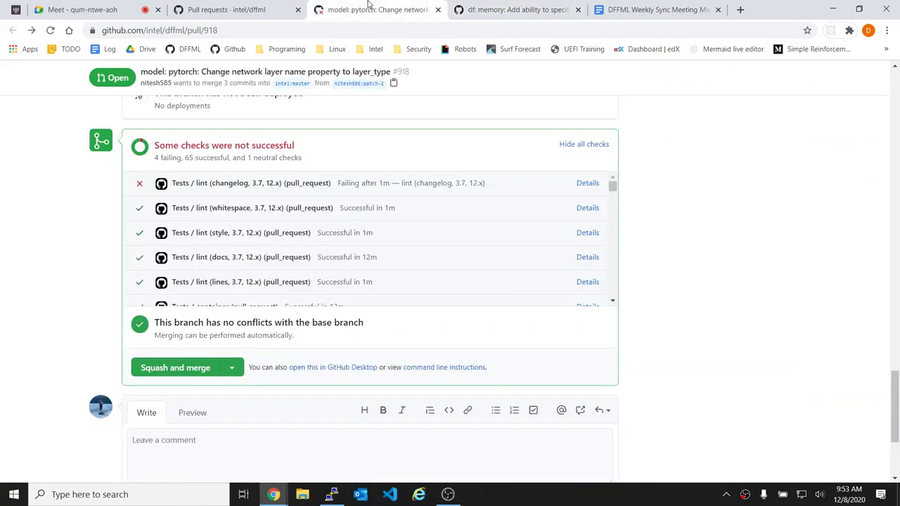
scroll(698, 218, "up", 10)
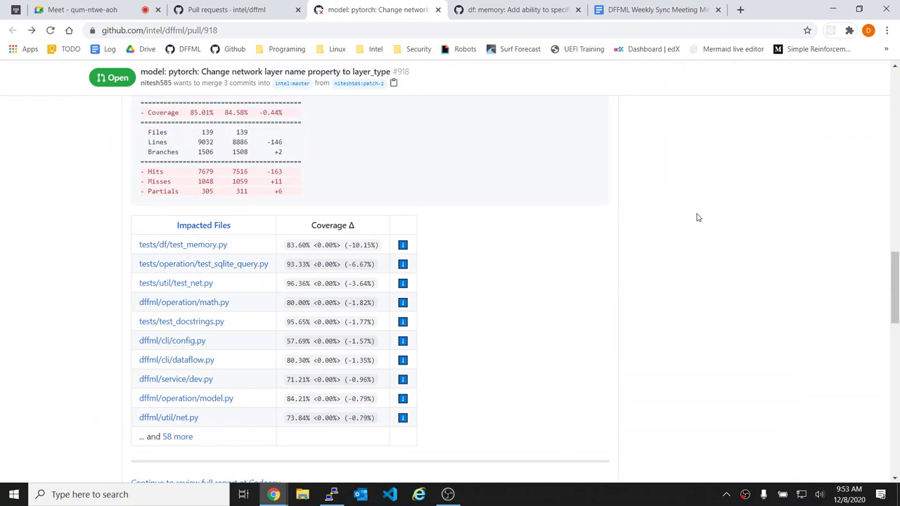
left_click(258, 7)
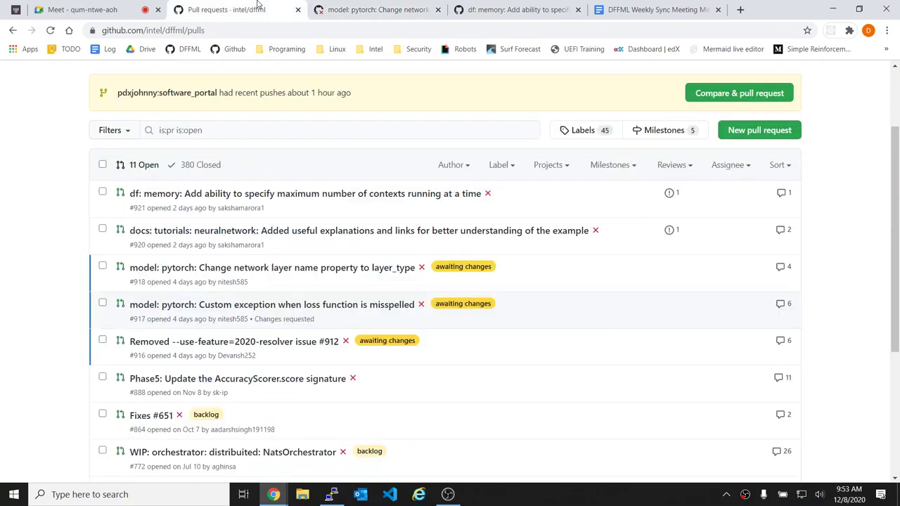
- Go back to the Google Meet call tab after a brief look at the pull requests list
left_click(84, 9)
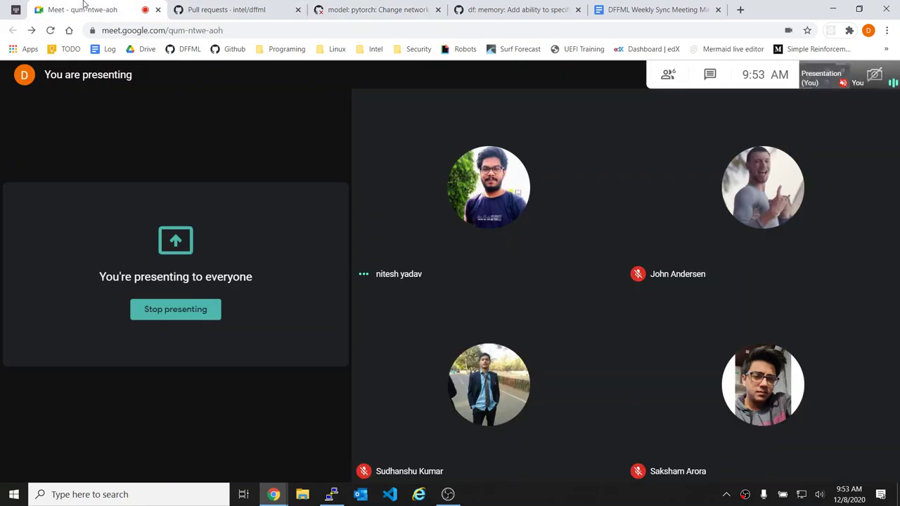
left_click(255, 8)
left_click(133, 4)
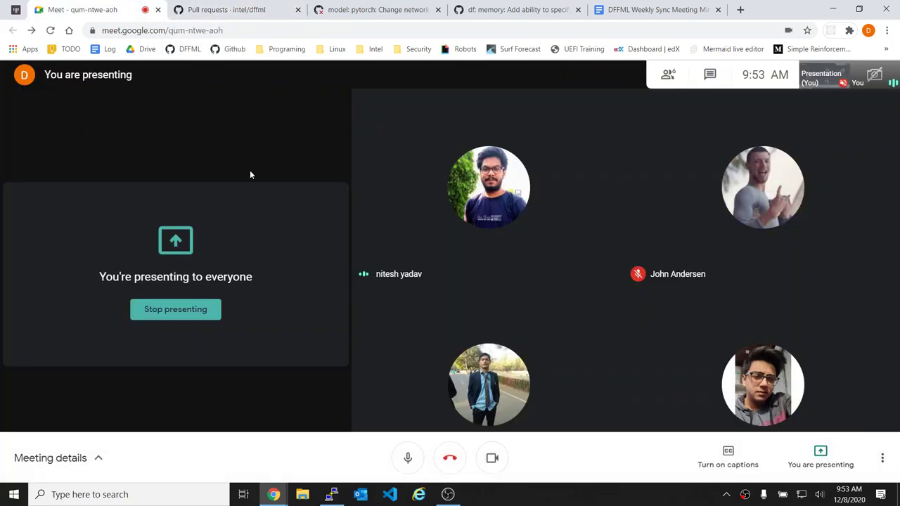